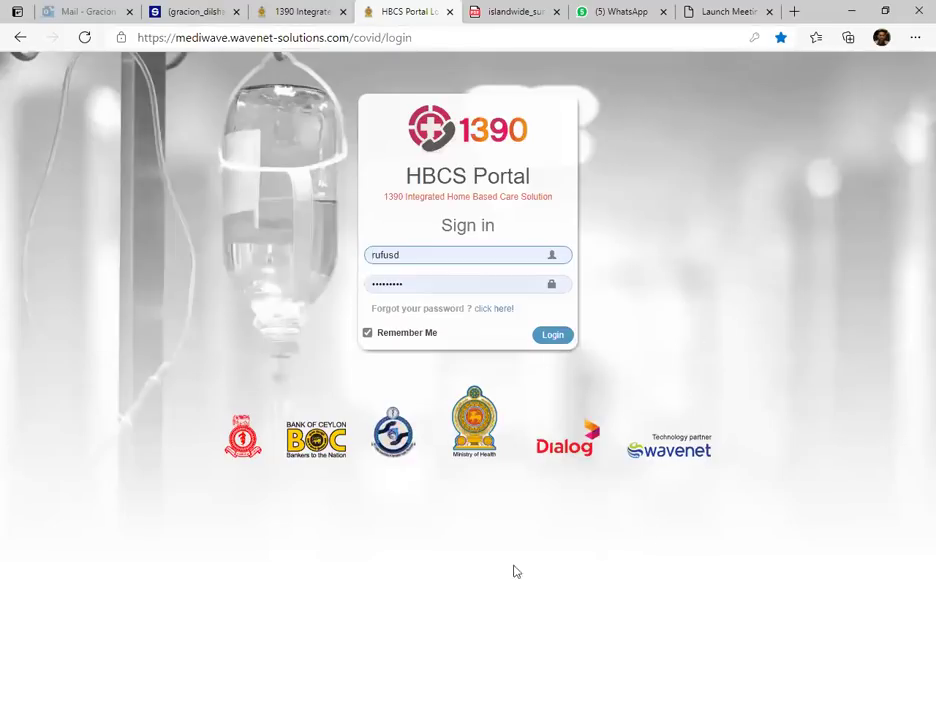
Sign in and highlight the dashboard's Awaiting Patients count, which shows 2 active
left_click(556, 339)
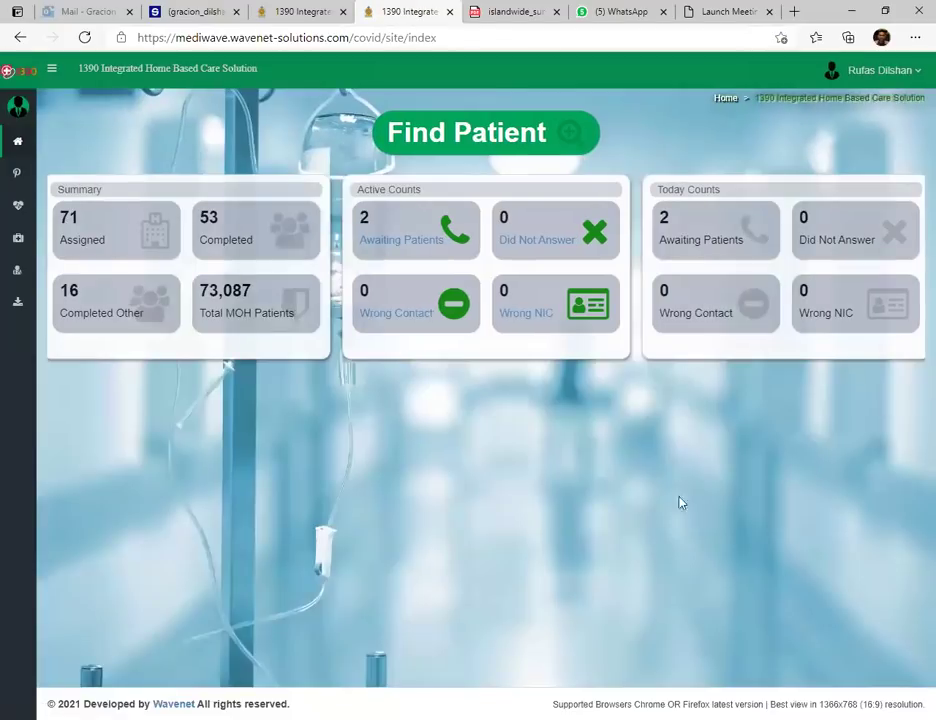
mouse_move(7, 229)
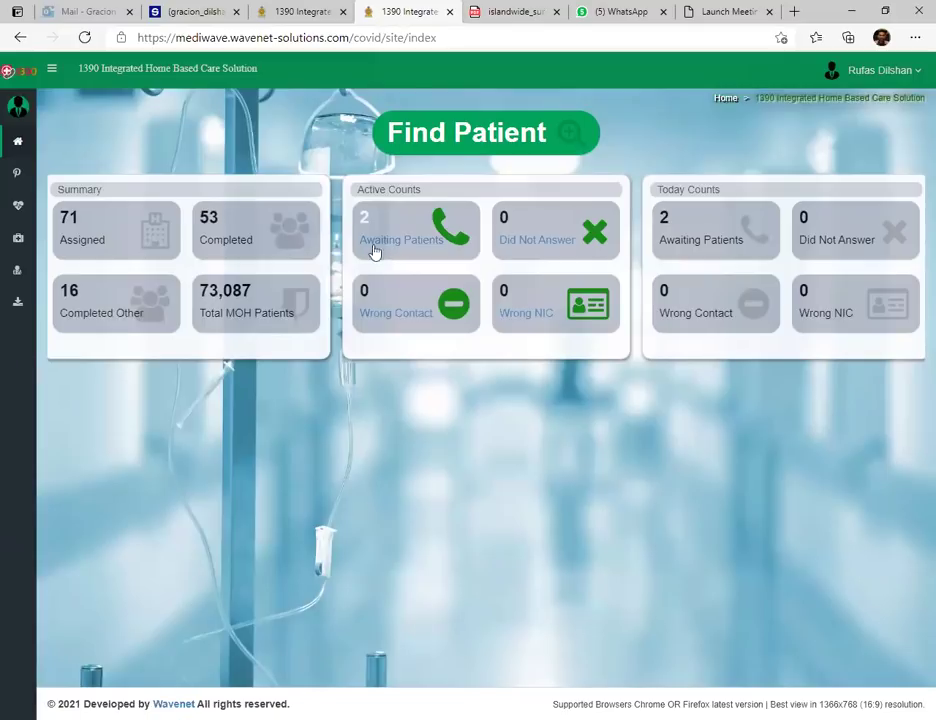
double_click(365, 216)
left_click(543, 178)
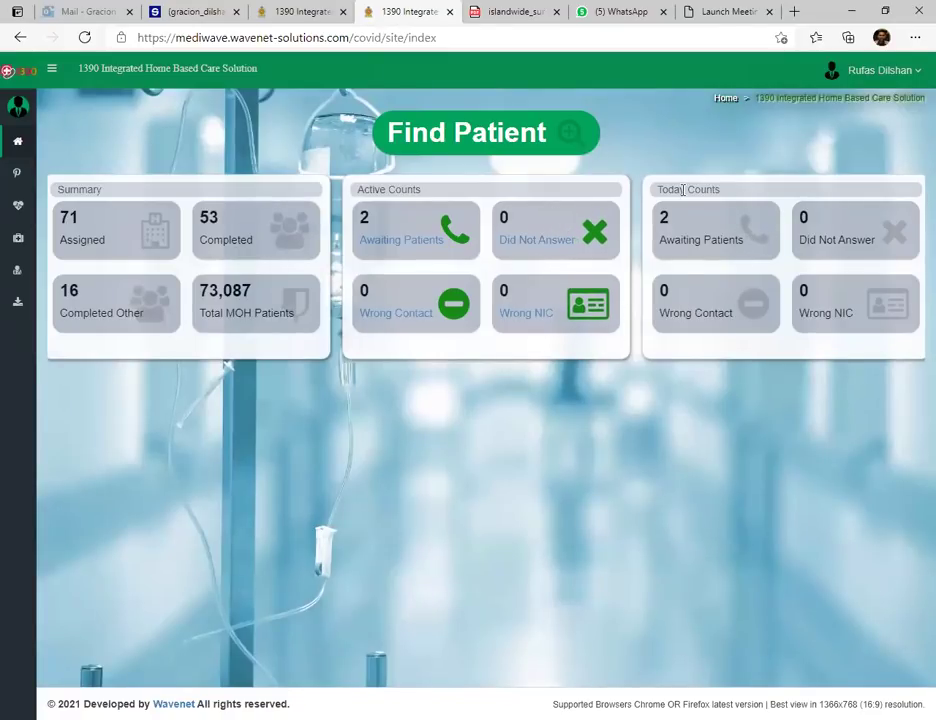
Highlight the Today Counts cards, then expand the sidebar to show MOH Patients and Manage Case Info
left_click_drag(712, 189, 912, 356)
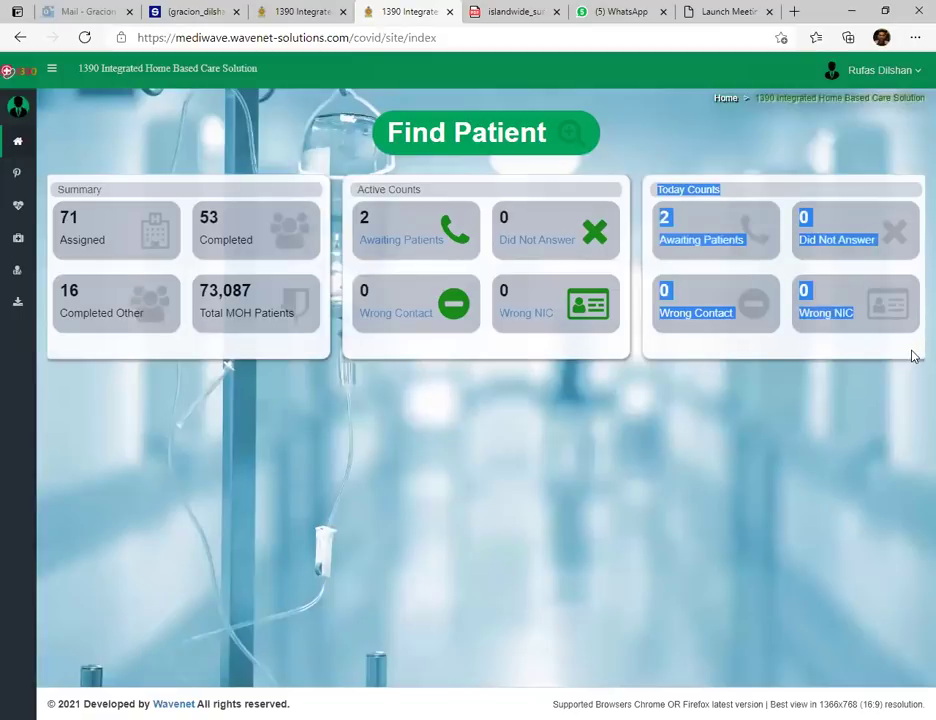
left_click(771, 400)
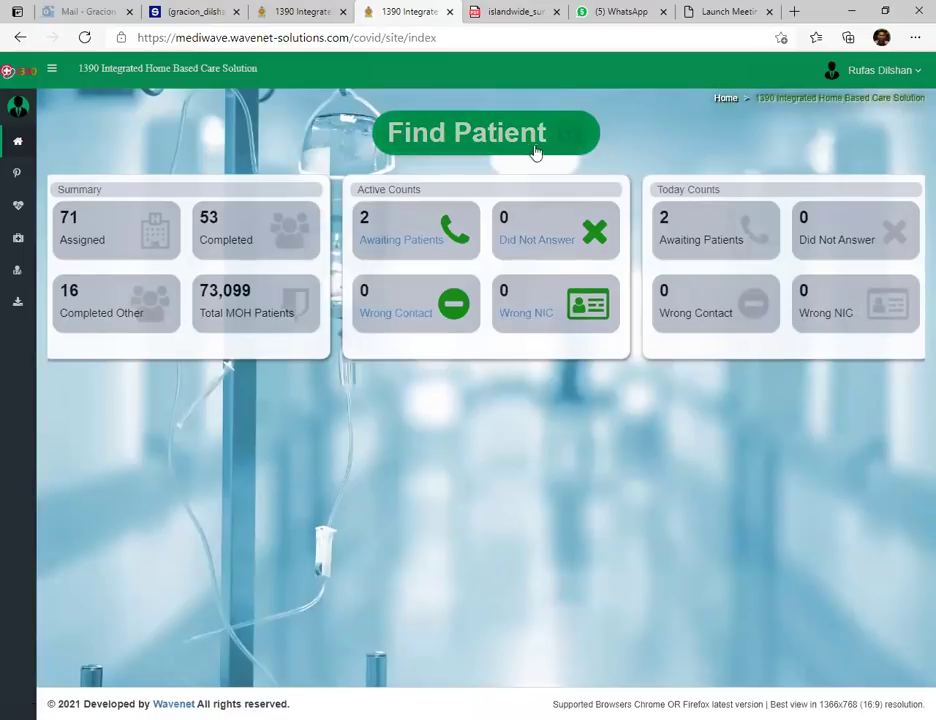
left_click(51, 70)
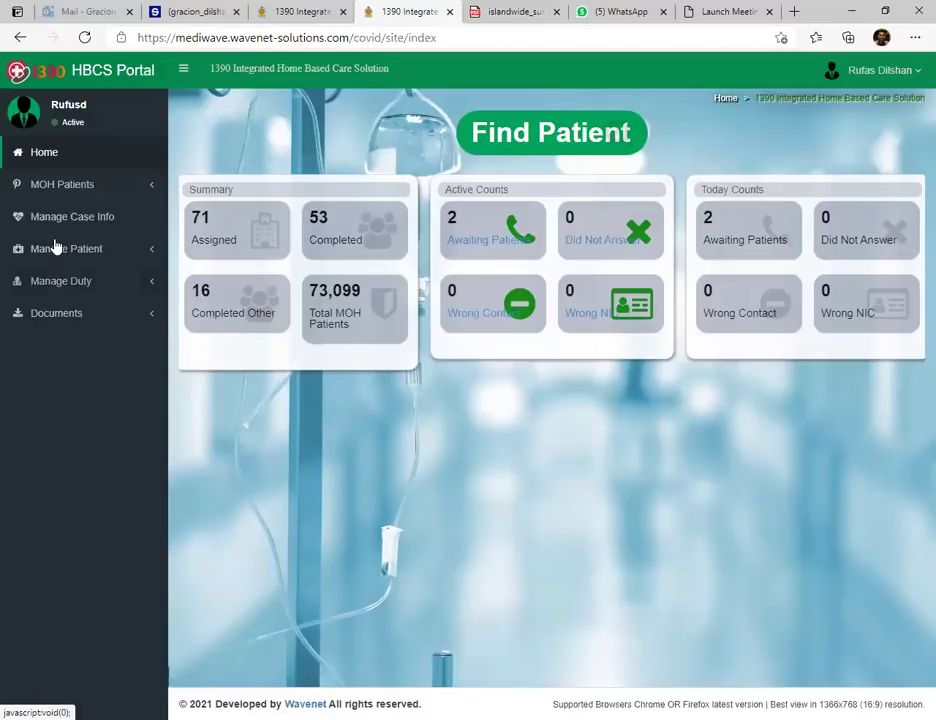
Expand MOH Patients in the sidebar and choose MOH Provide Patient, showing empty filters
left_click(62, 187)
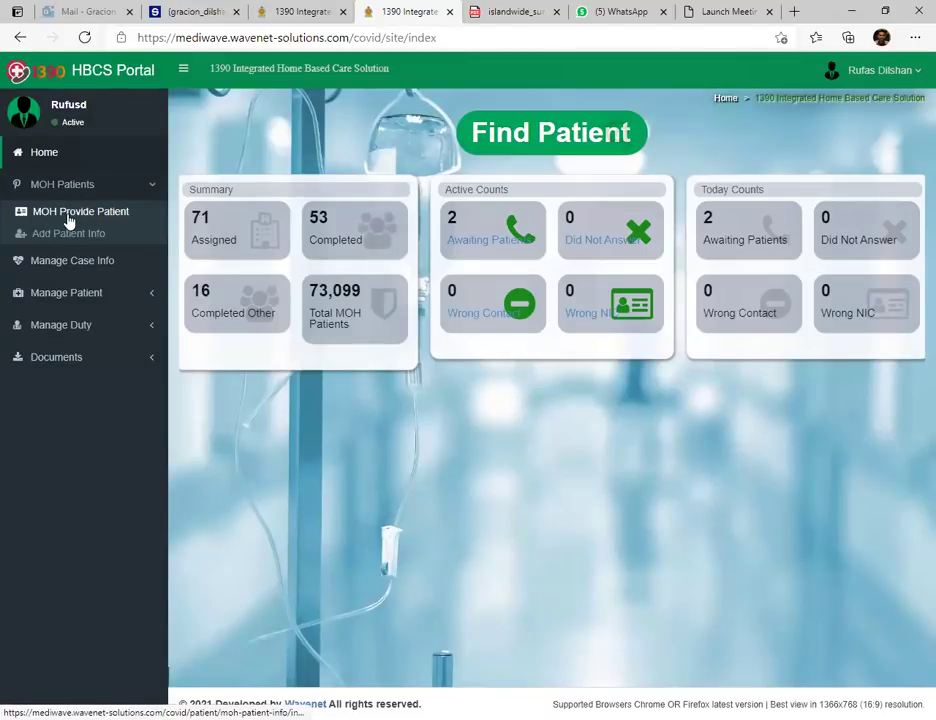
left_click(69, 216)
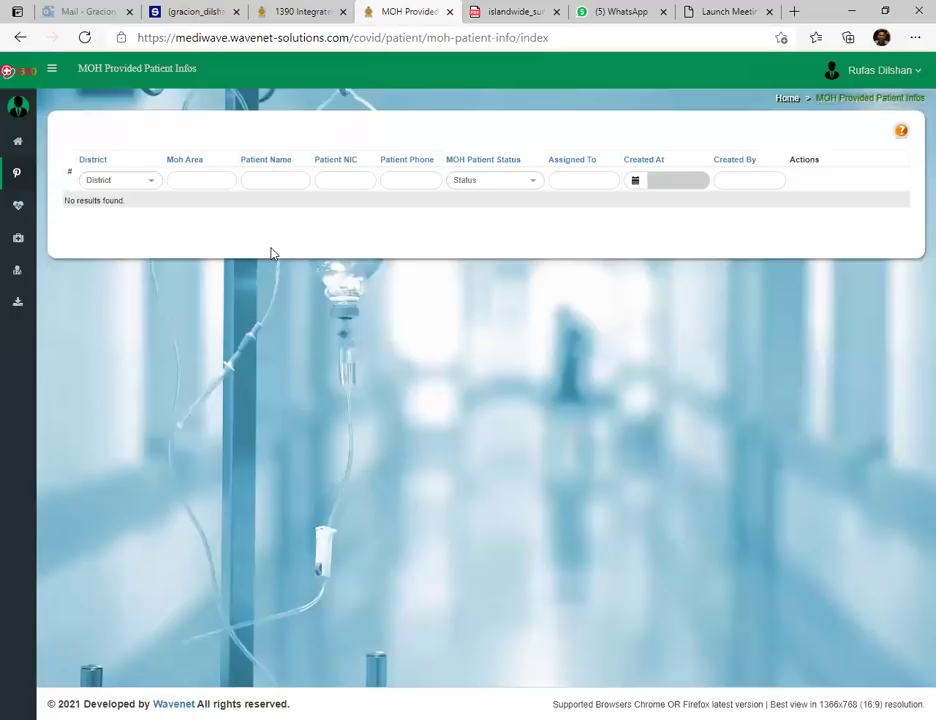
Reload the MOH Provided Patient list, then go to Add Patient Info via the MOH Patients flyout
mouse_move(43, 183)
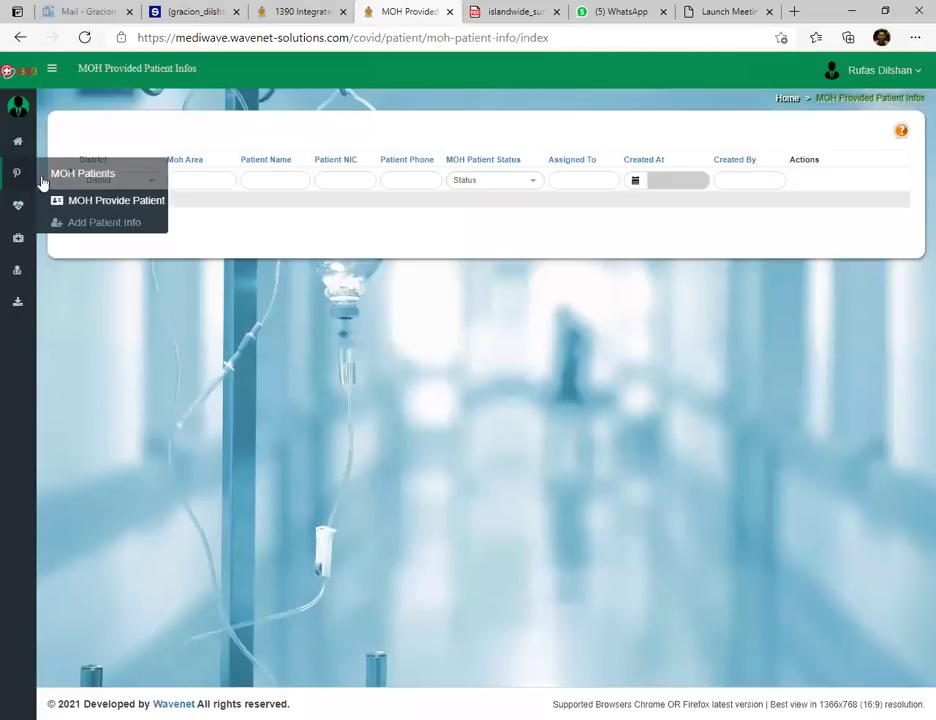
left_click(106, 200)
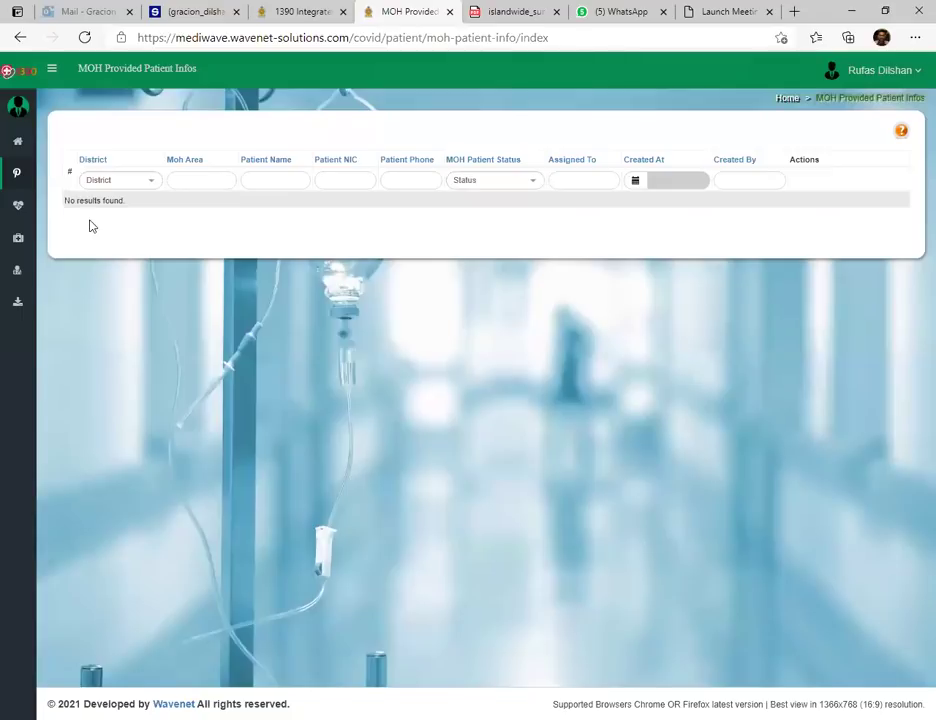
mouse_move(15, 186)
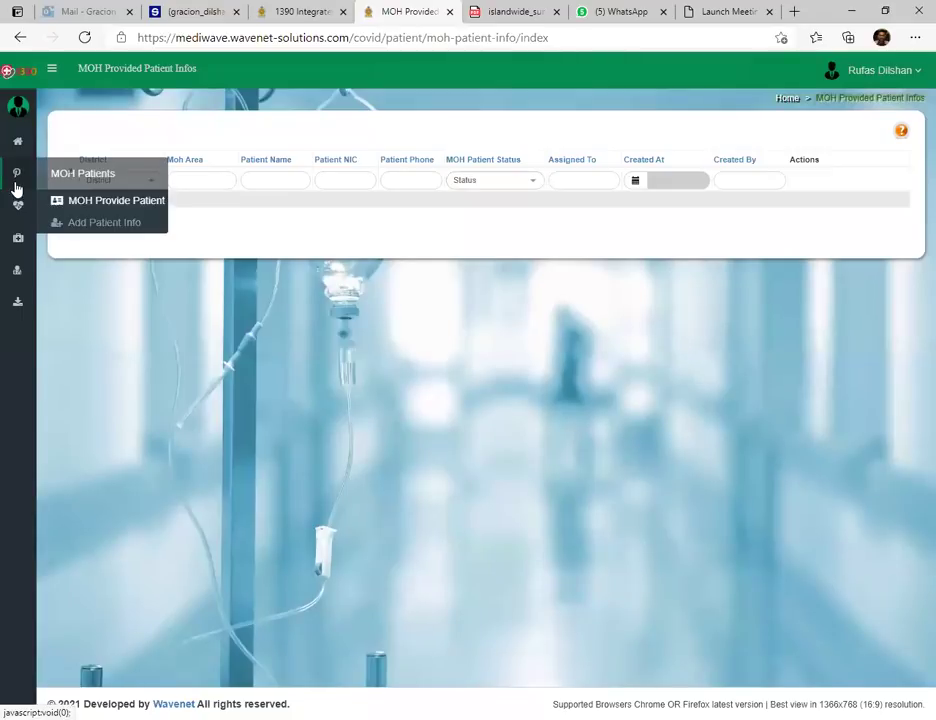
left_click(94, 230)
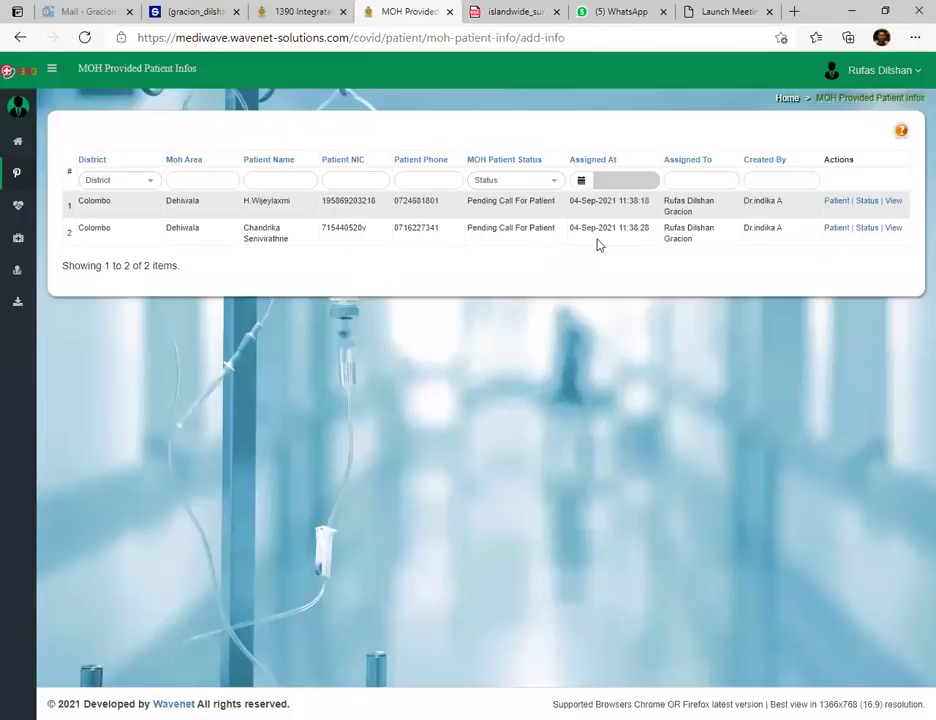
Go back to the Home dashboard, now showing 73,106 total MOH patients
left_click(68, 147)
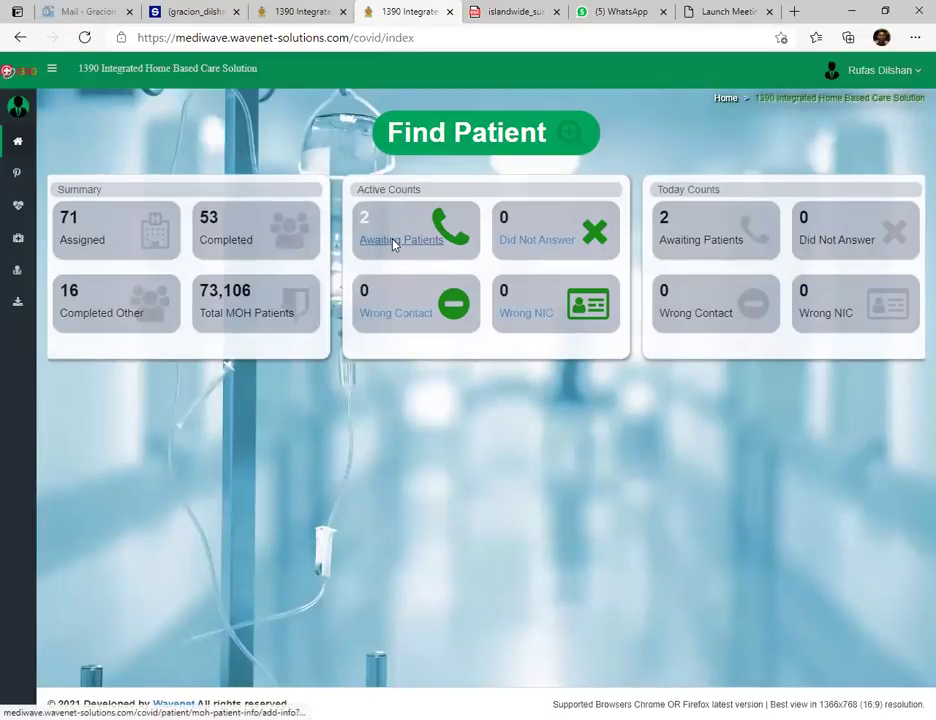
Use the Active Counts card's Awaiting Patients link to list the two Pending Call For Patient patients
left_click(395, 242)
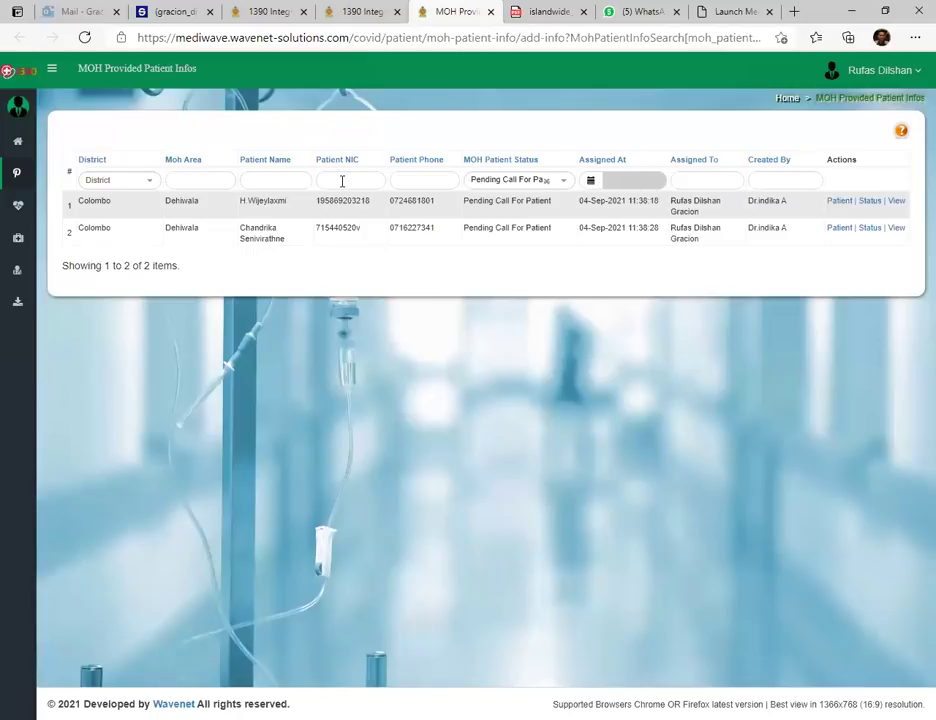
Try the status filter with Patient Did Not Answer and Wrong patient NIC, ending on Pending Call For Patient
left_click(525, 184)
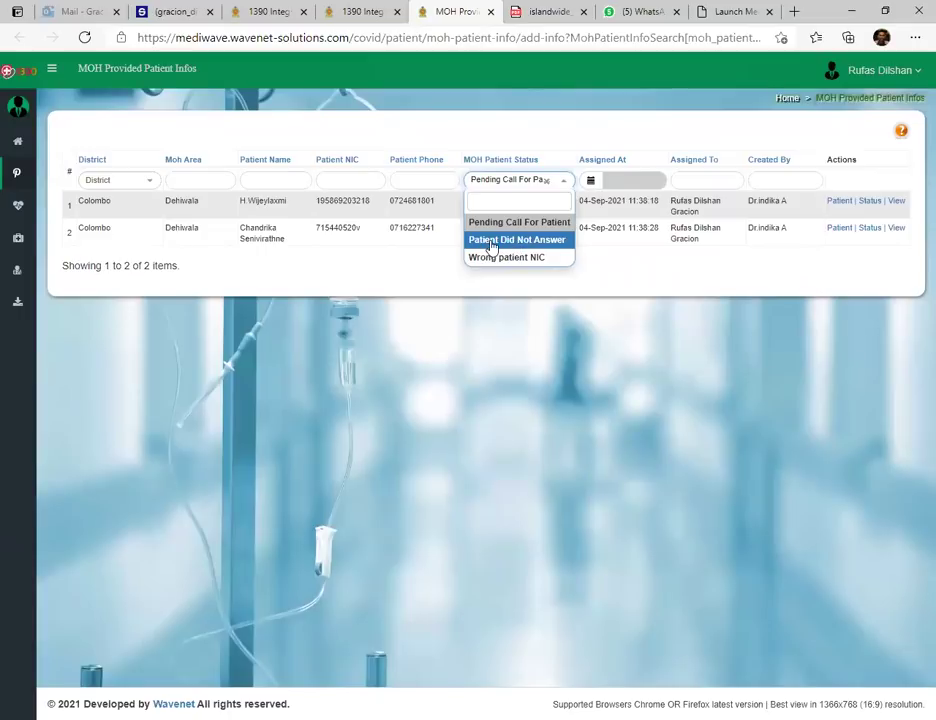
left_click(546, 180)
left_click(526, 184)
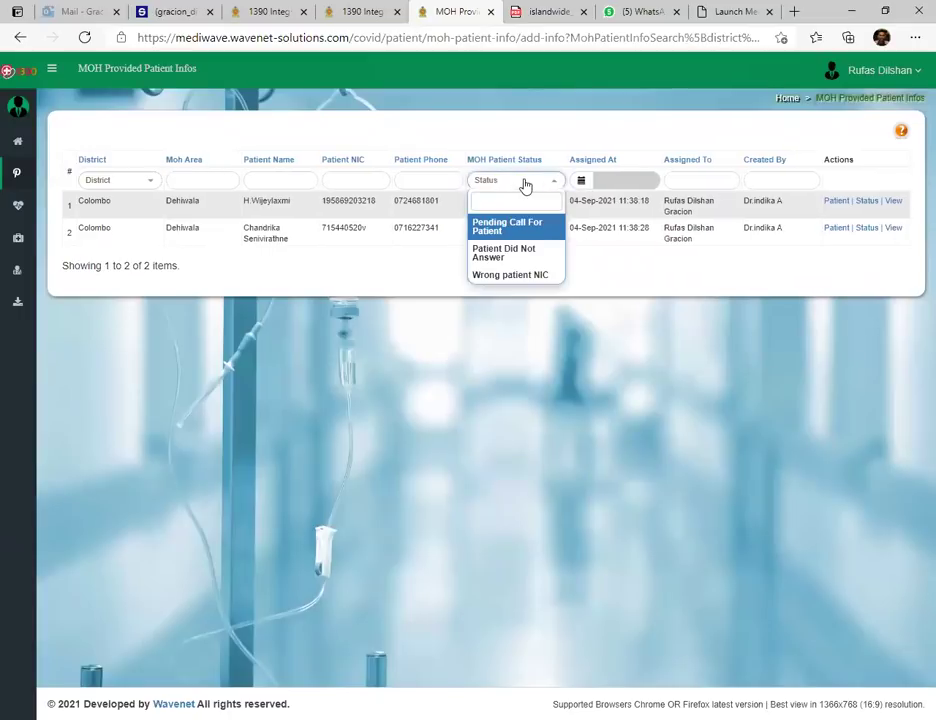
left_click(529, 253)
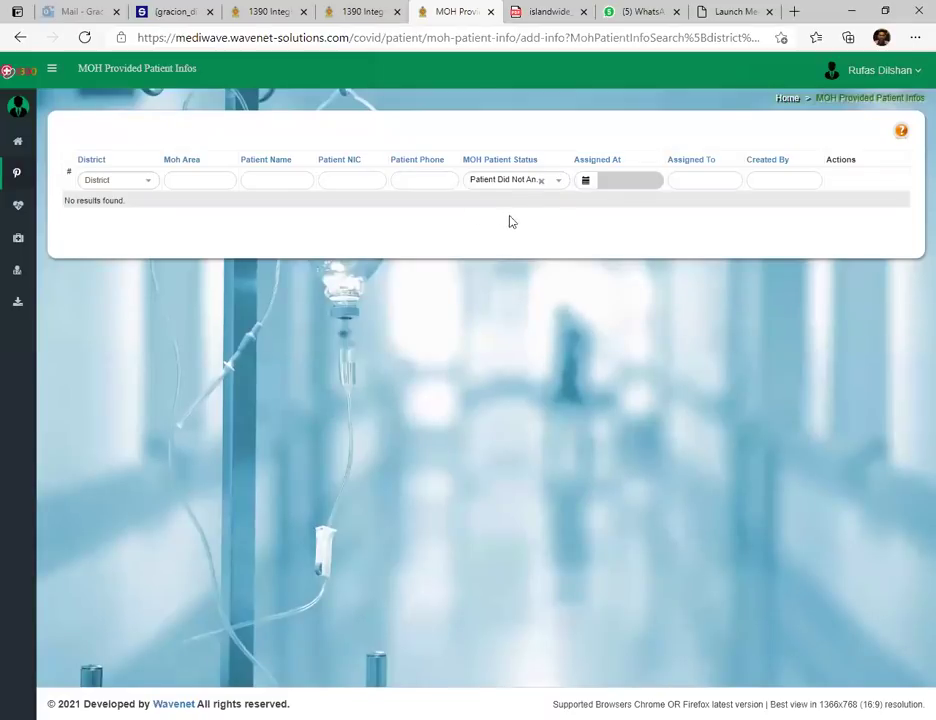
left_click(503, 183)
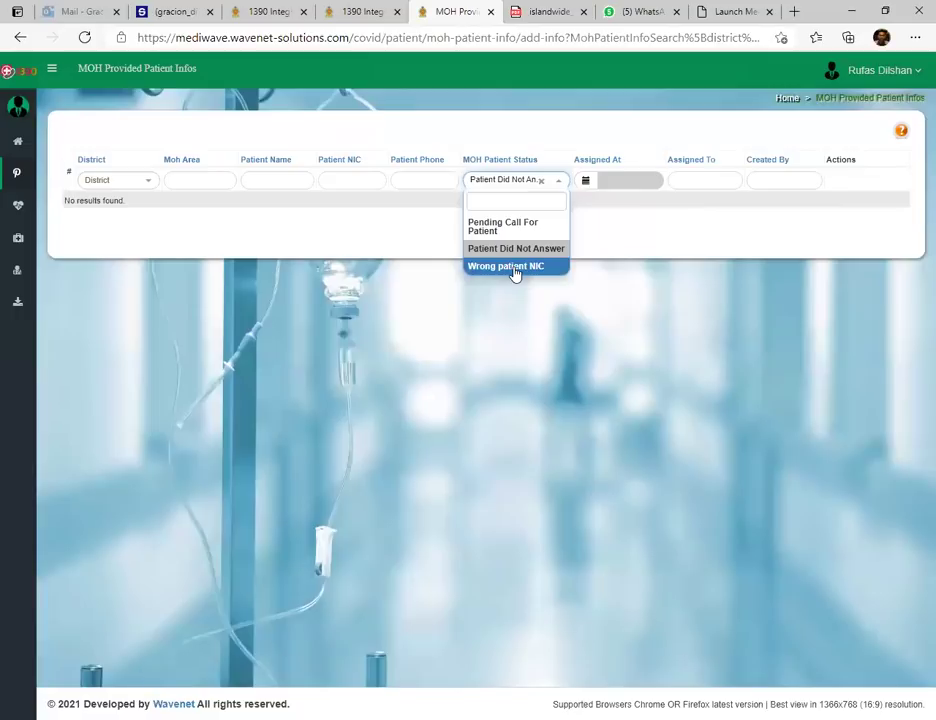
left_click(515, 268)
left_click(511, 186)
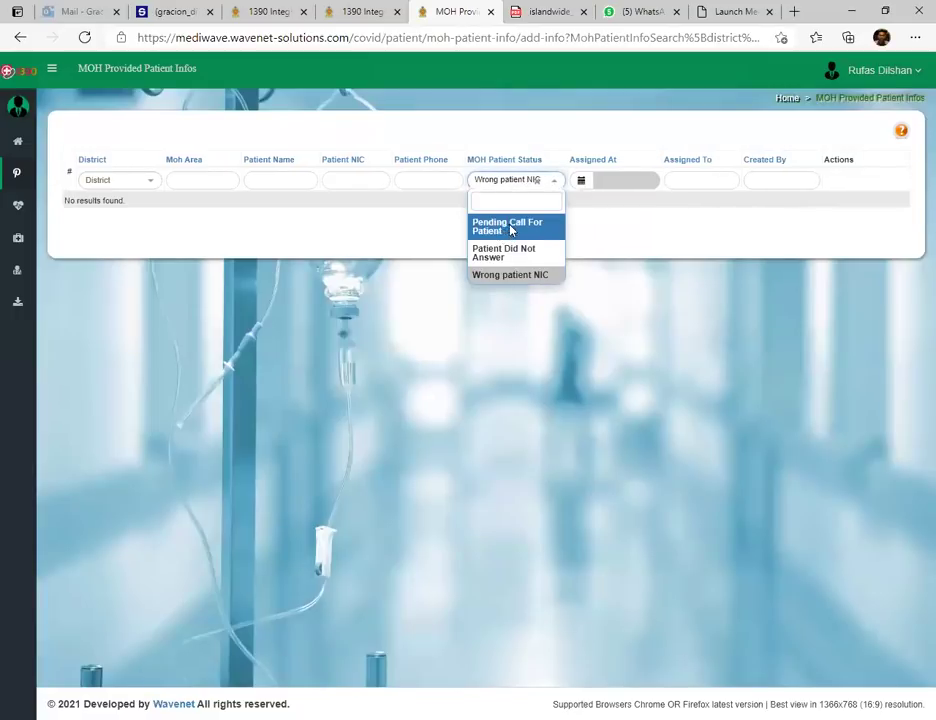
left_click(505, 226)
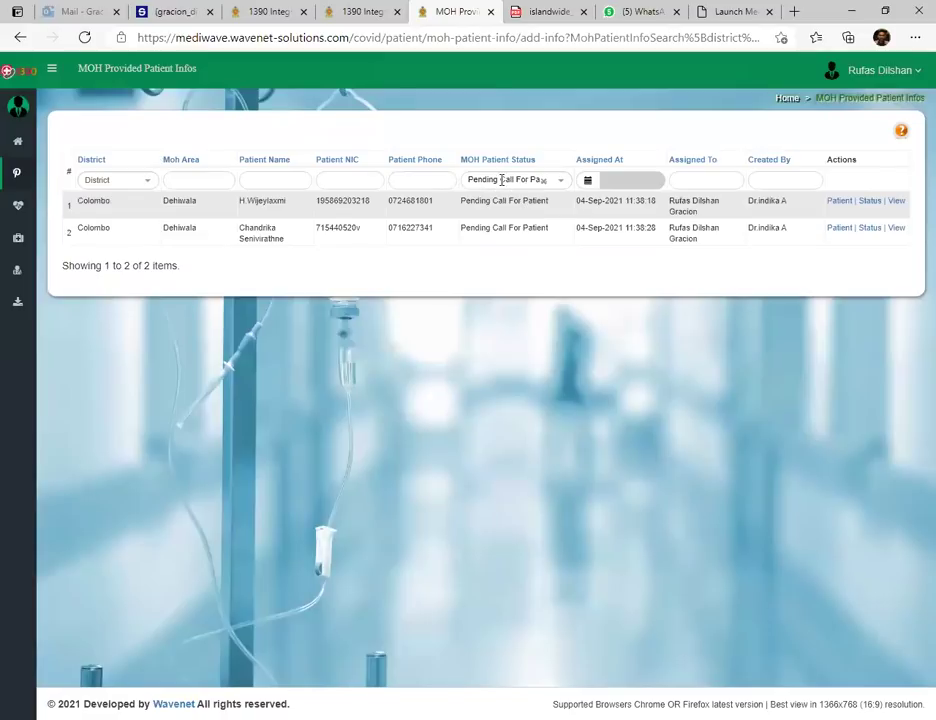
Open and close the Assigned At date range picker twice without choosing dates
left_click(620, 179)
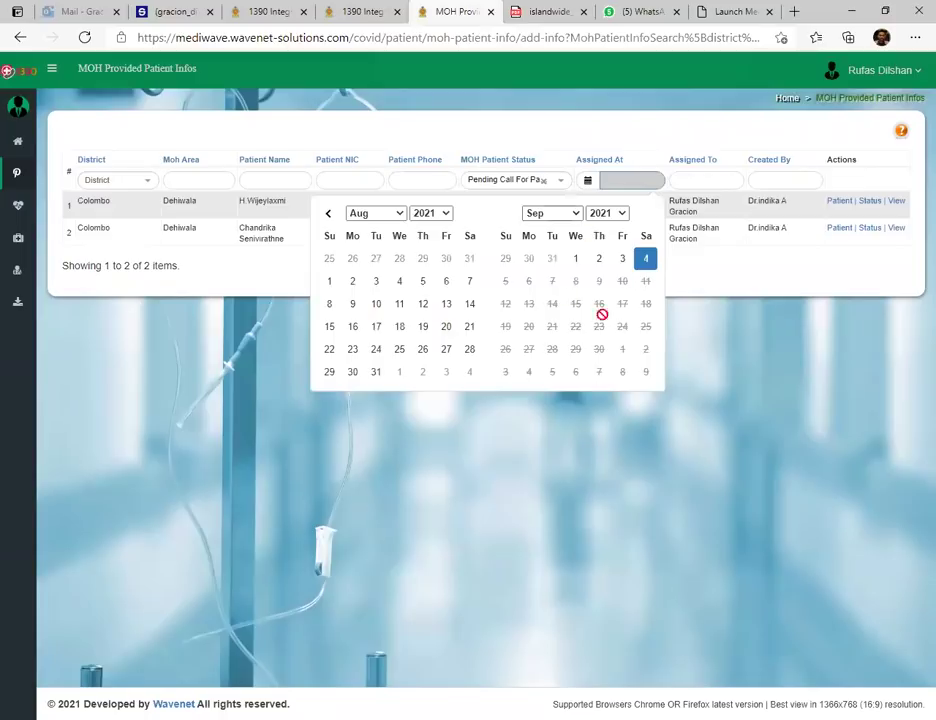
left_click(715, 275)
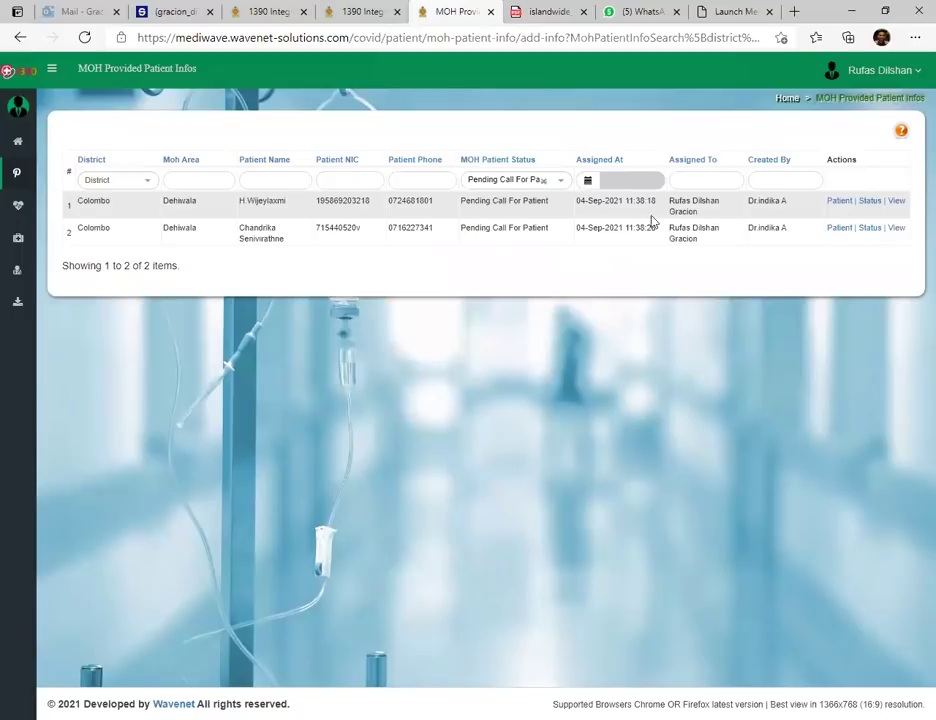
left_click(623, 177)
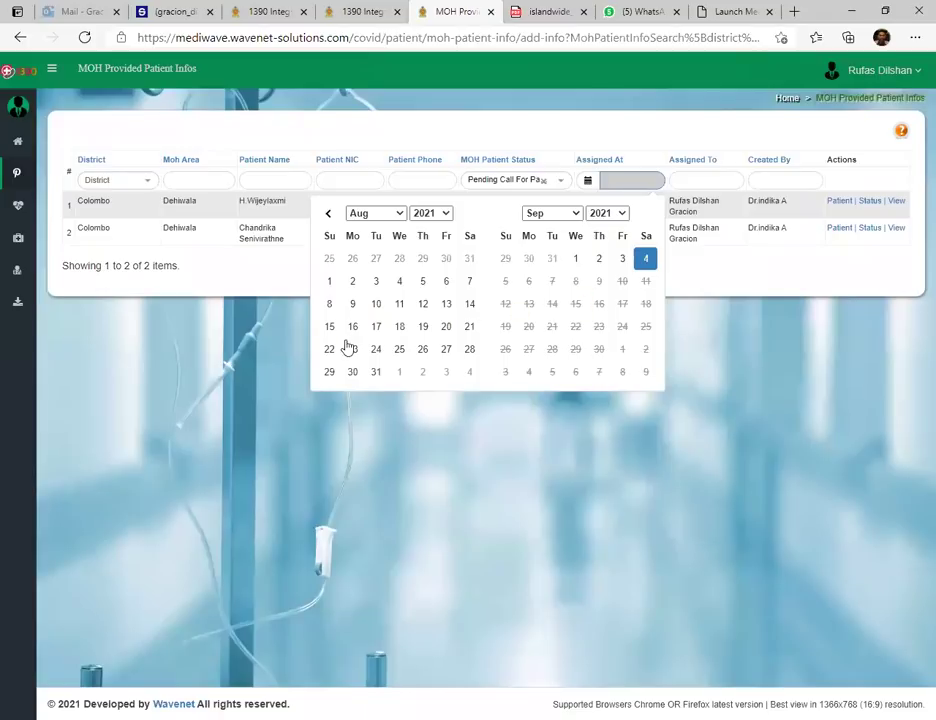
left_click(706, 278)
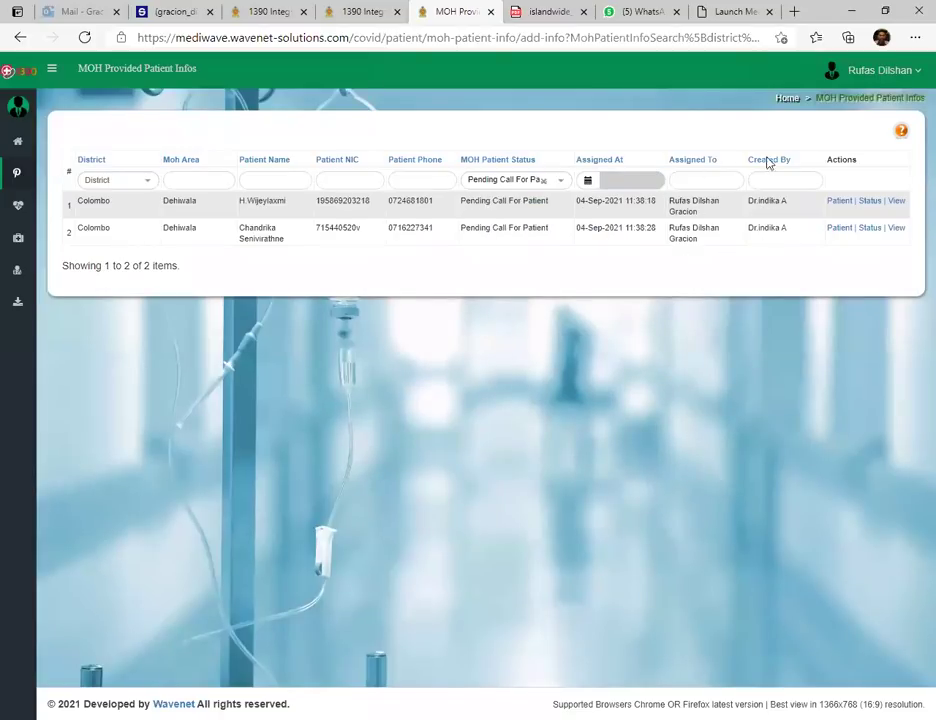
Highlight the creator's name in the first patient row
triple_click(769, 200)
left_click(785, 212)
left_click_drag(789, 201, 752, 202)
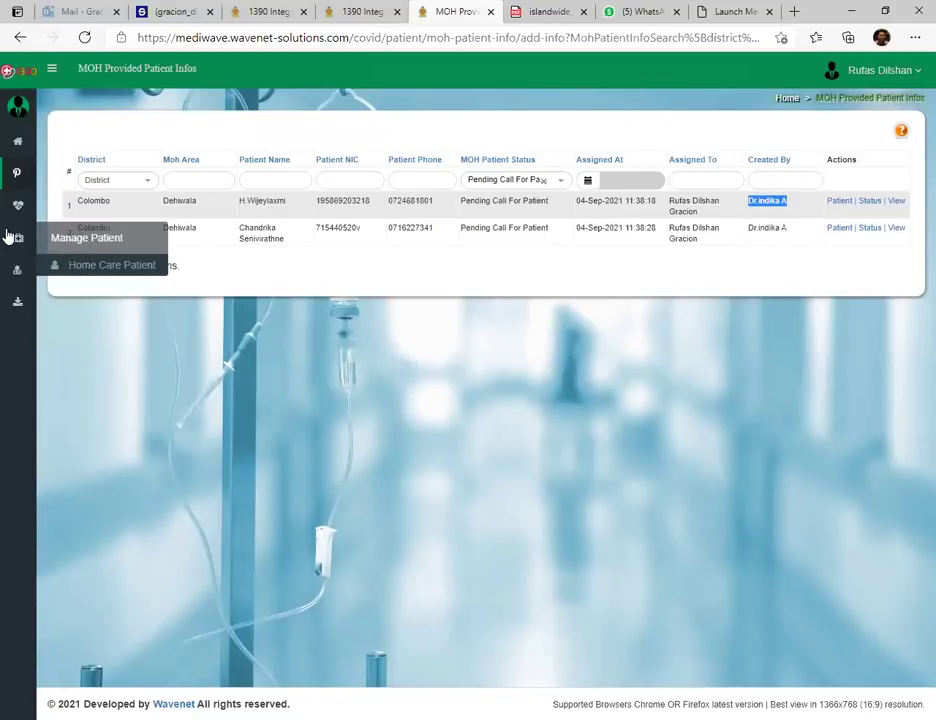
mouse_move(20, 180)
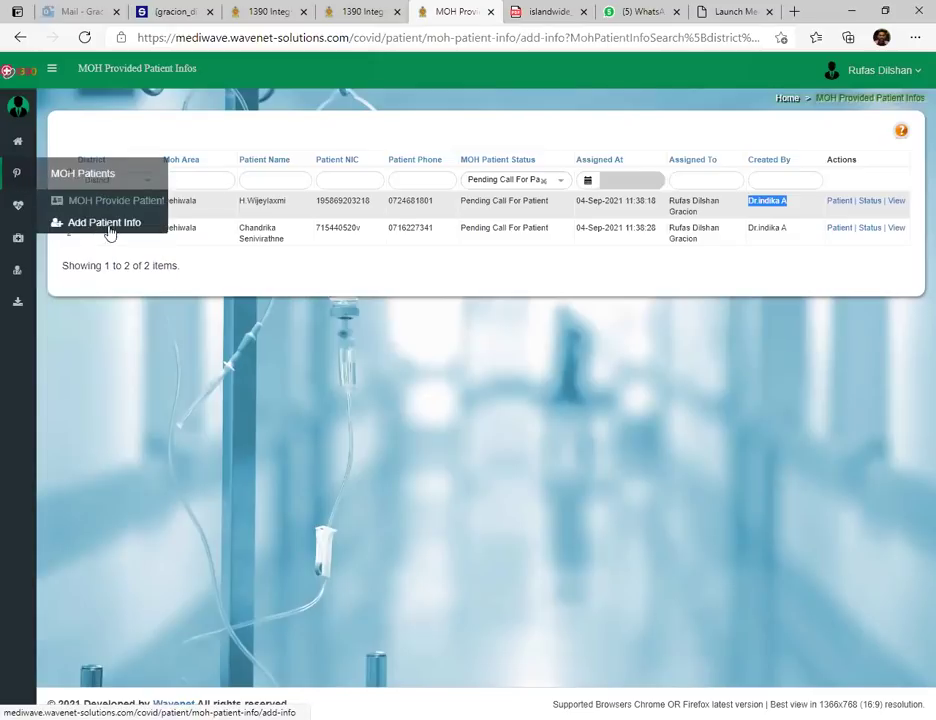
double_click(766, 200)
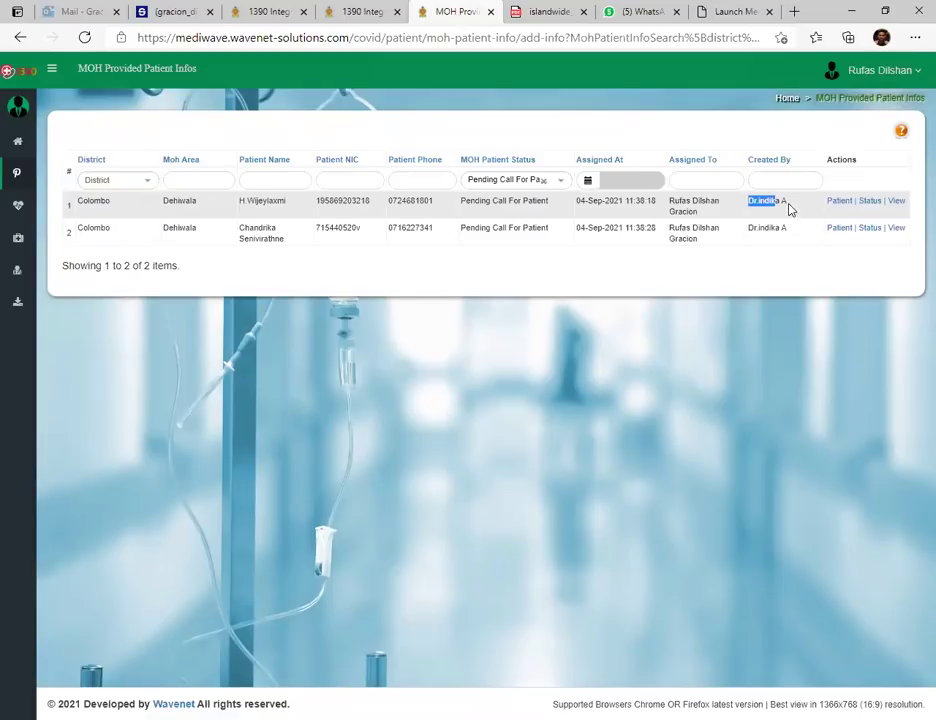
left_click_drag(800, 207, 748, 202)
left_click(704, 205)
left_click_drag(748, 203, 788, 207)
View the first patient's details, highlighting PCR Test, COVID Result, Test Date 2021-09-01 and age 63 Year
left_click(897, 201)
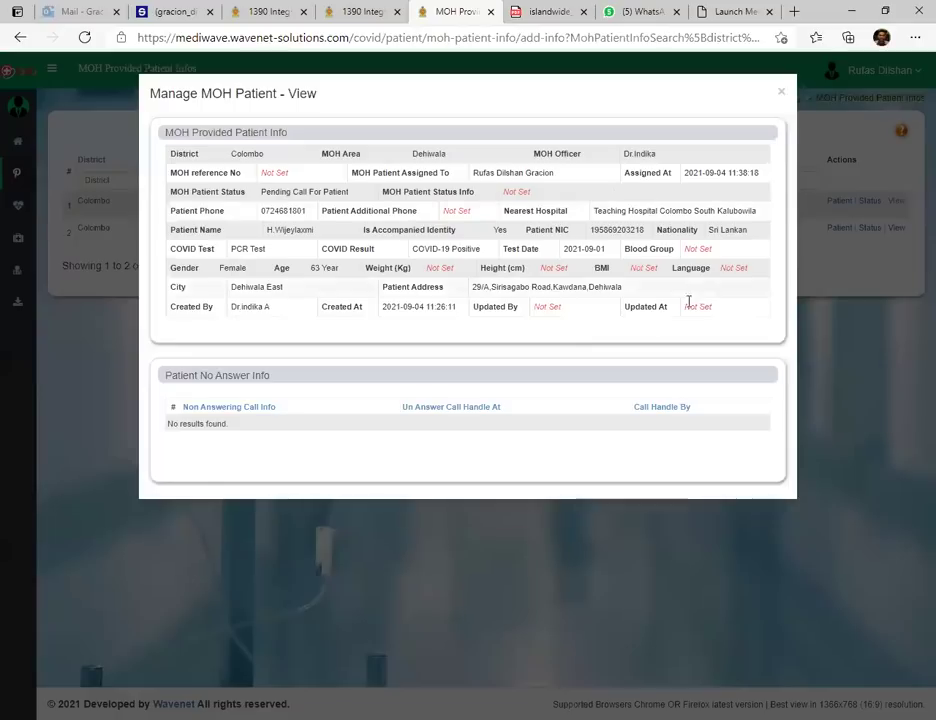
left_click_drag(200, 175, 519, 320)
left_click(516, 314)
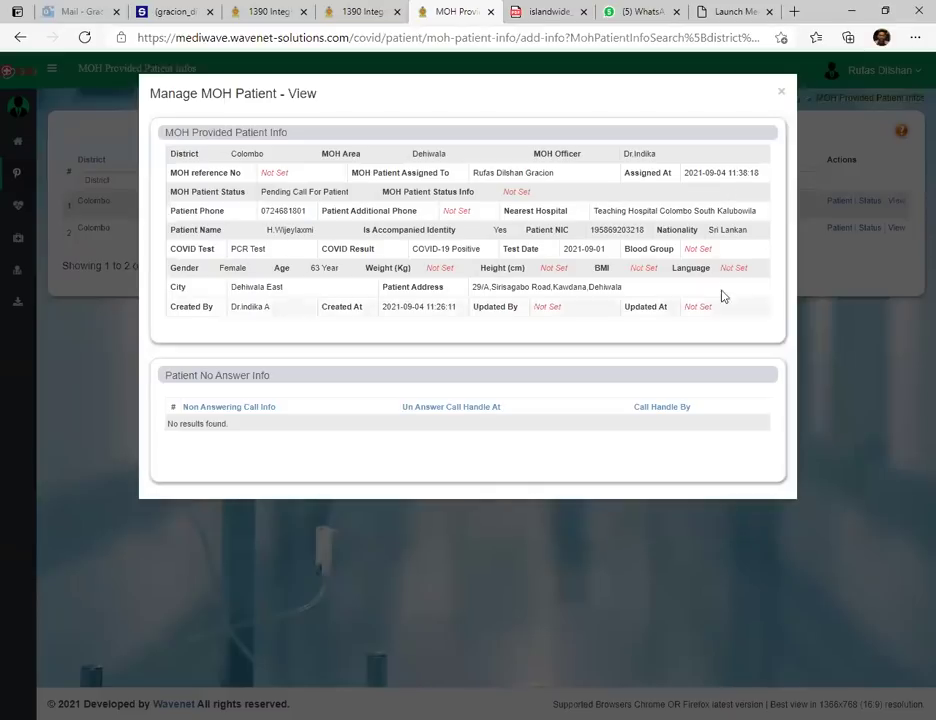
left_click_drag(442, 211, 461, 211)
left_click_drag(531, 191, 516, 191)
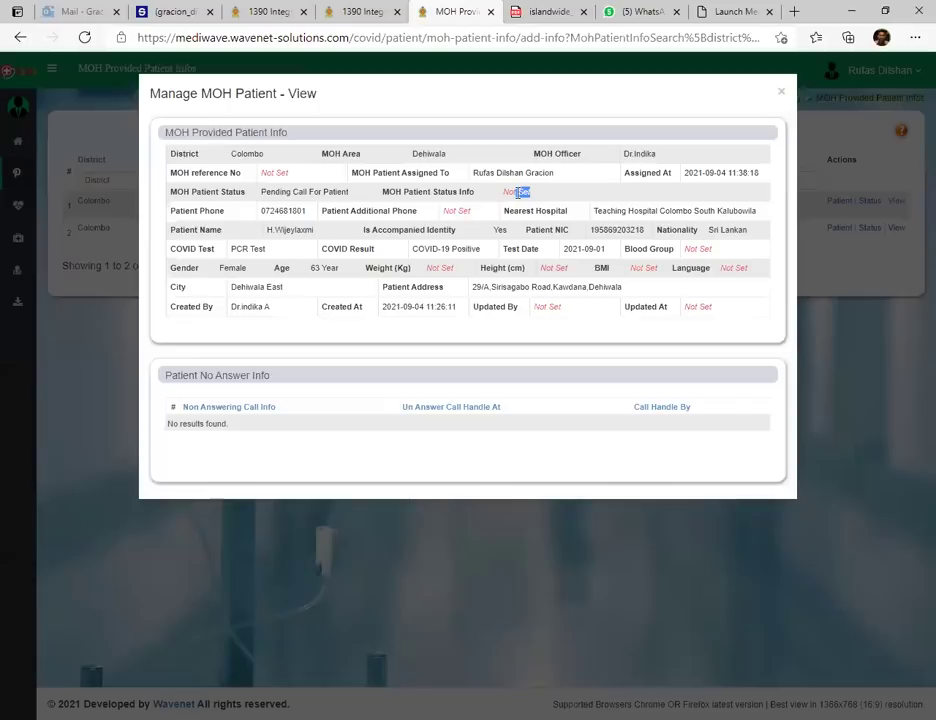
left_click_drag(219, 251, 279, 255)
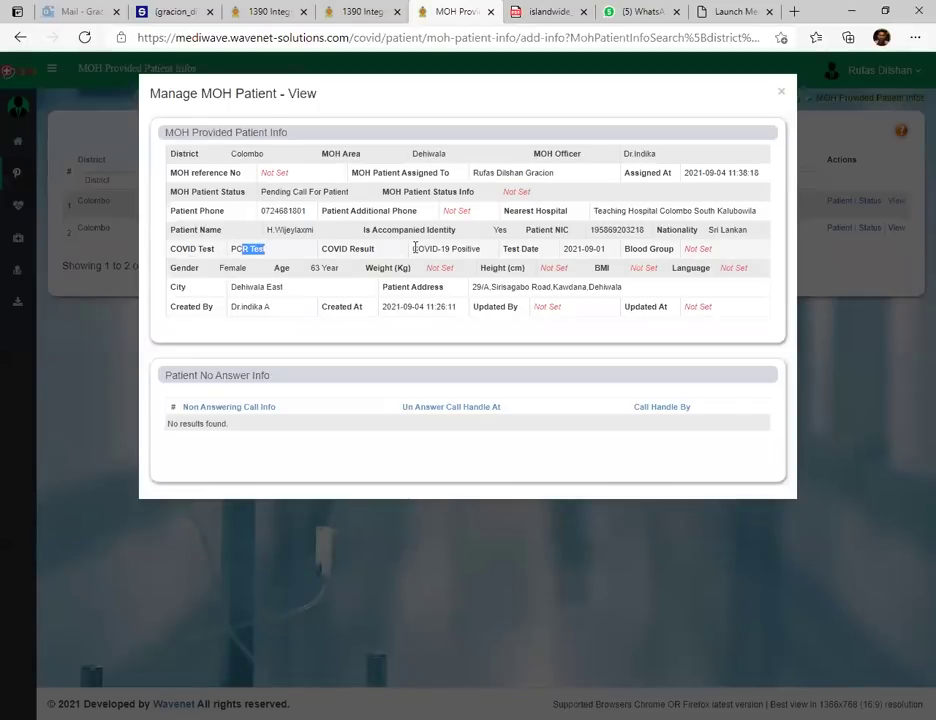
left_click_drag(414, 248, 464, 251)
left_click(565, 249)
left_click_drag(565, 249, 607, 253)
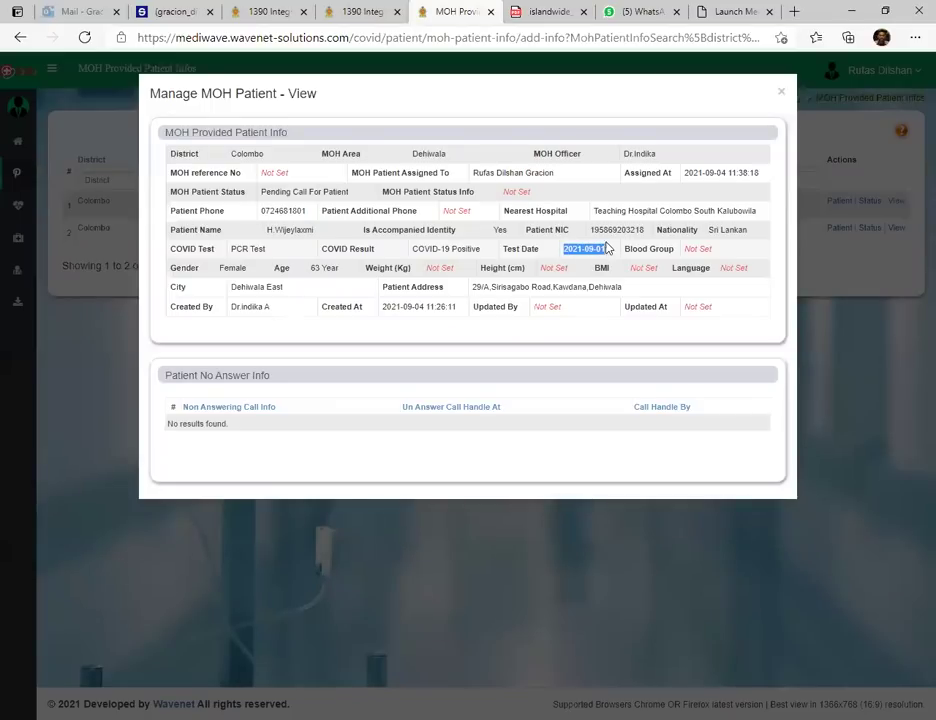
left_click_drag(334, 267, 309, 279)
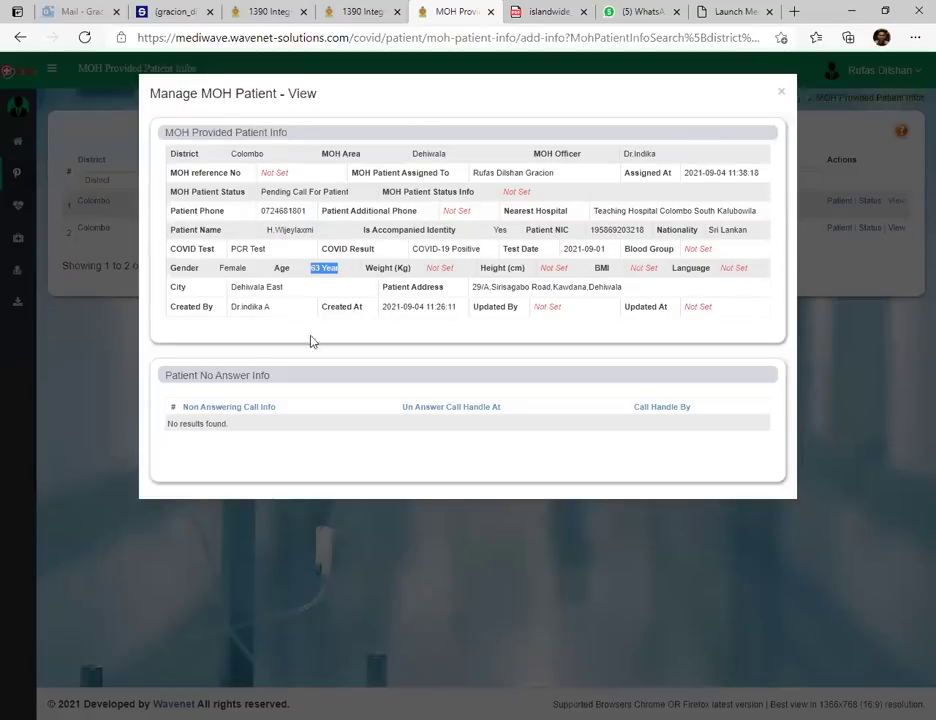
left_click(782, 92)
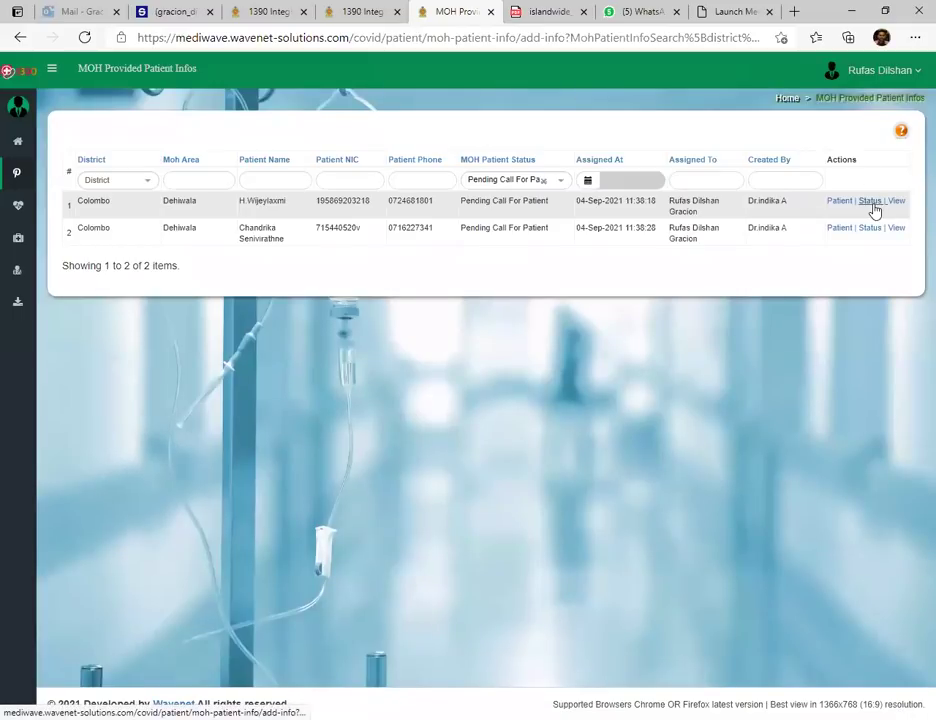
Highlight the first patient row, then go to Manage Case Info from the sidebar
left_click_drag(66, 203, 788, 210)
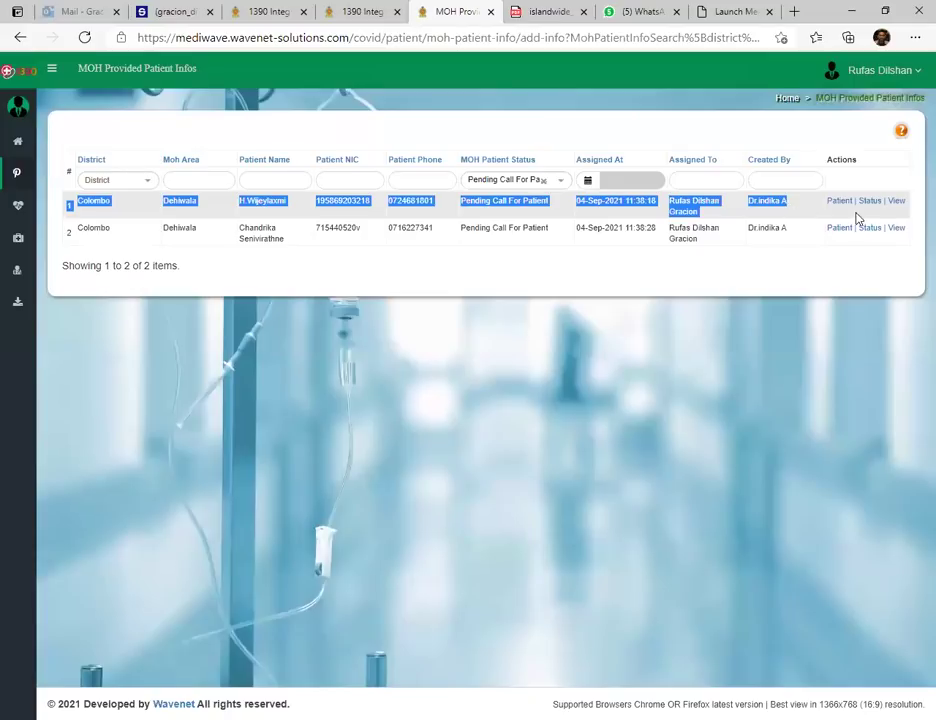
left_click(800, 218)
mouse_move(14, 174)
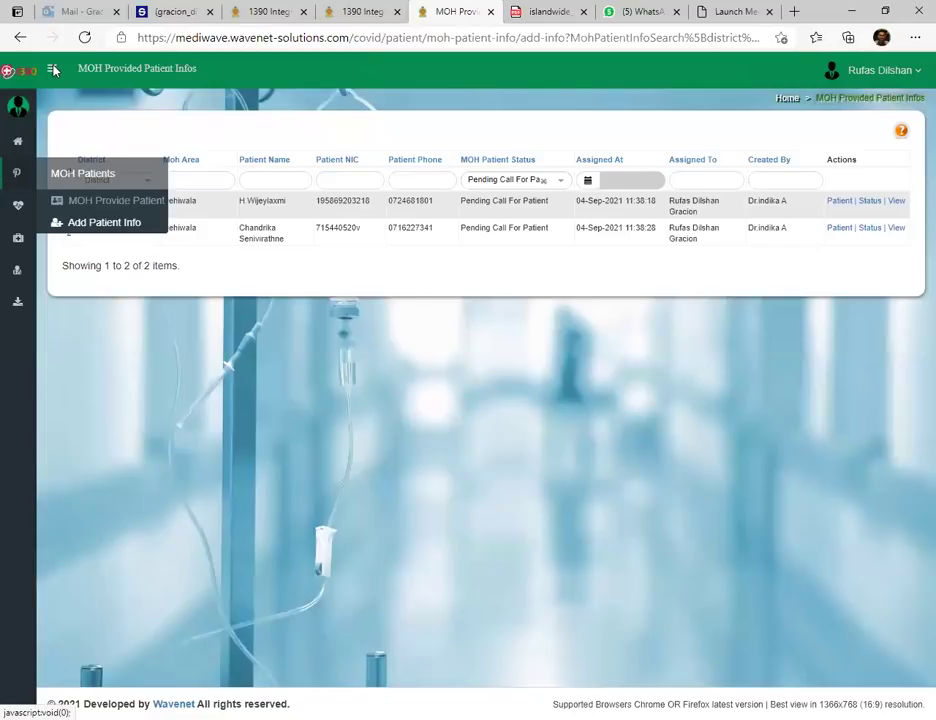
left_click(50, 220)
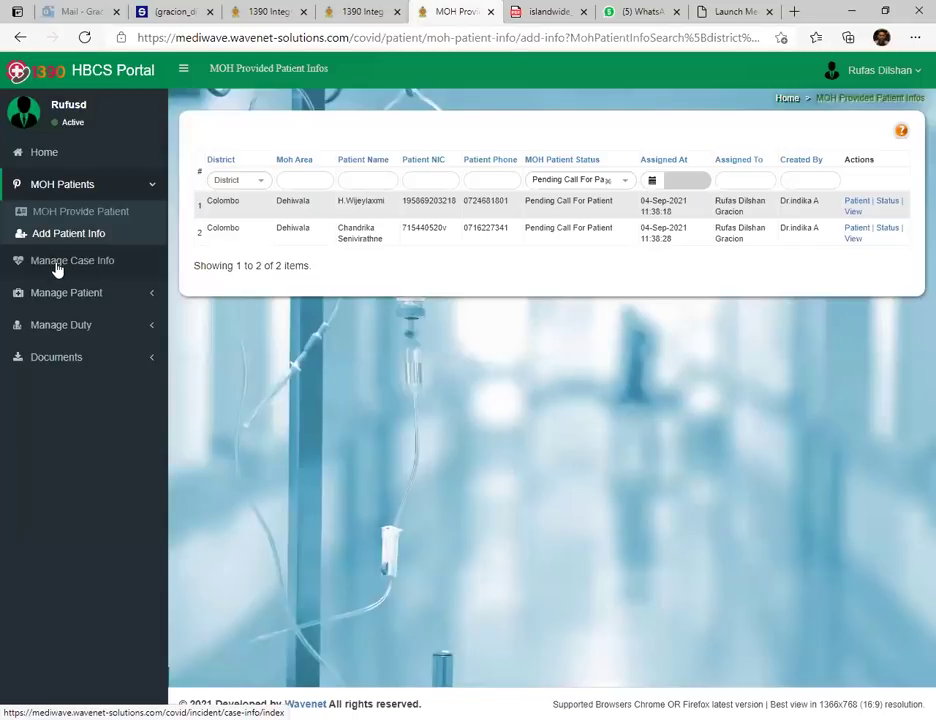
left_click(57, 268)
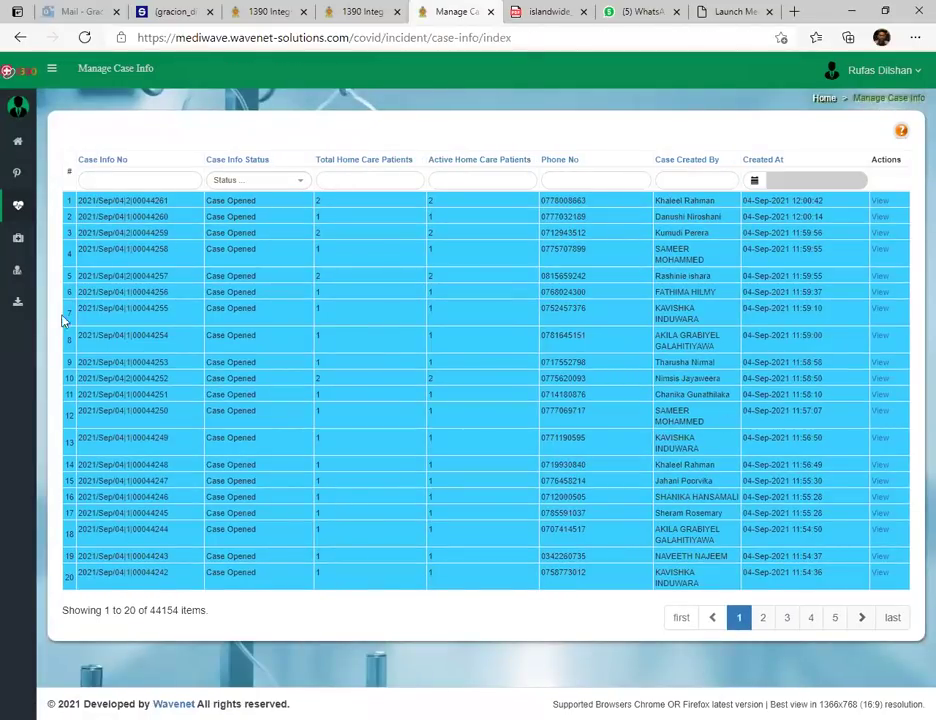
Highlight the case numbers in the first few rows of the case list
left_click_drag(80, 201, 168, 205)
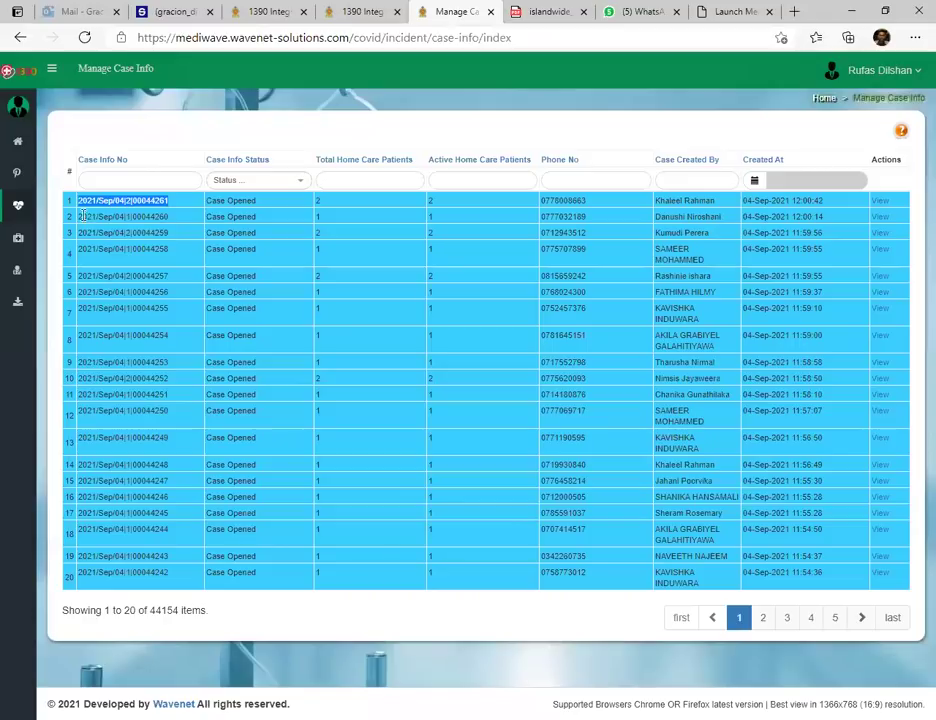
left_click_drag(82, 216, 180, 215)
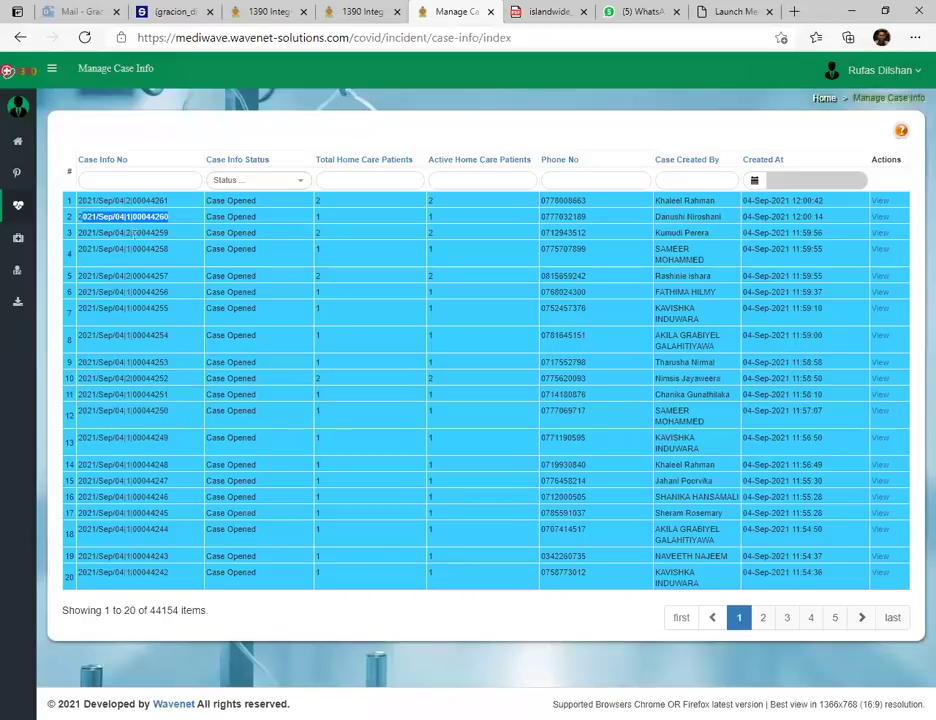
left_click_drag(152, 232, 122, 201)
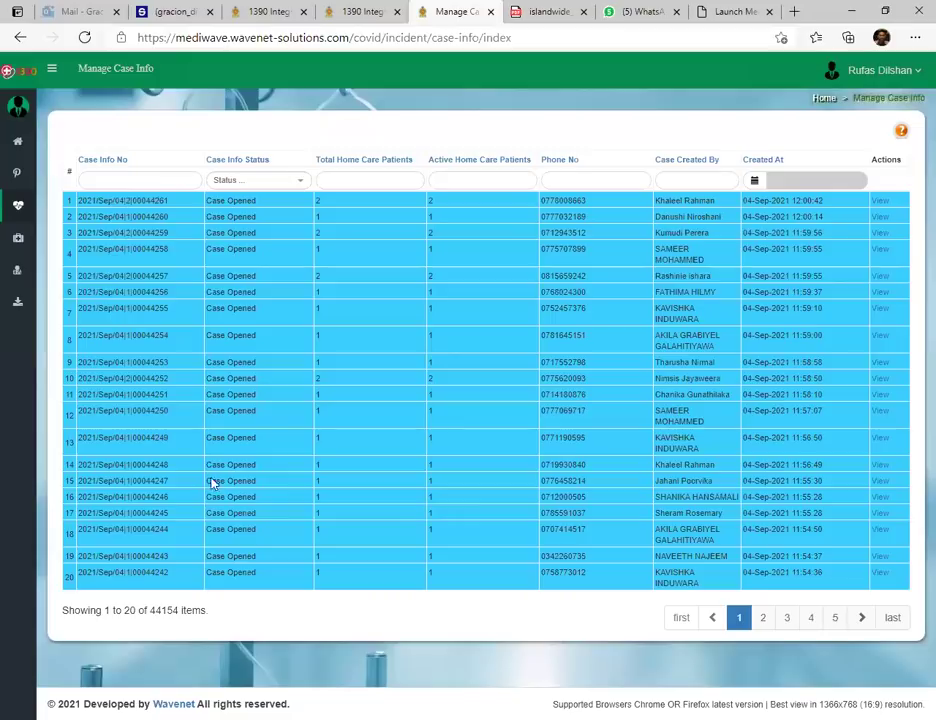
left_click_drag(111, 232, 111, 308)
left_click(136, 275)
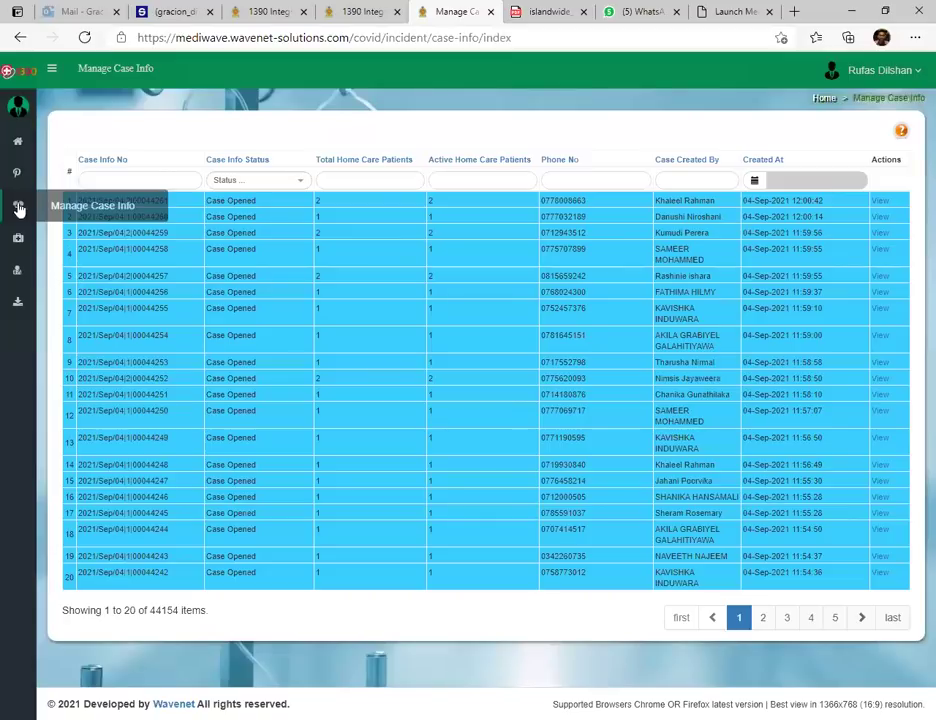
Go to Manage Patient > Home Care Patient from the sidebar
mouse_move(14, 246)
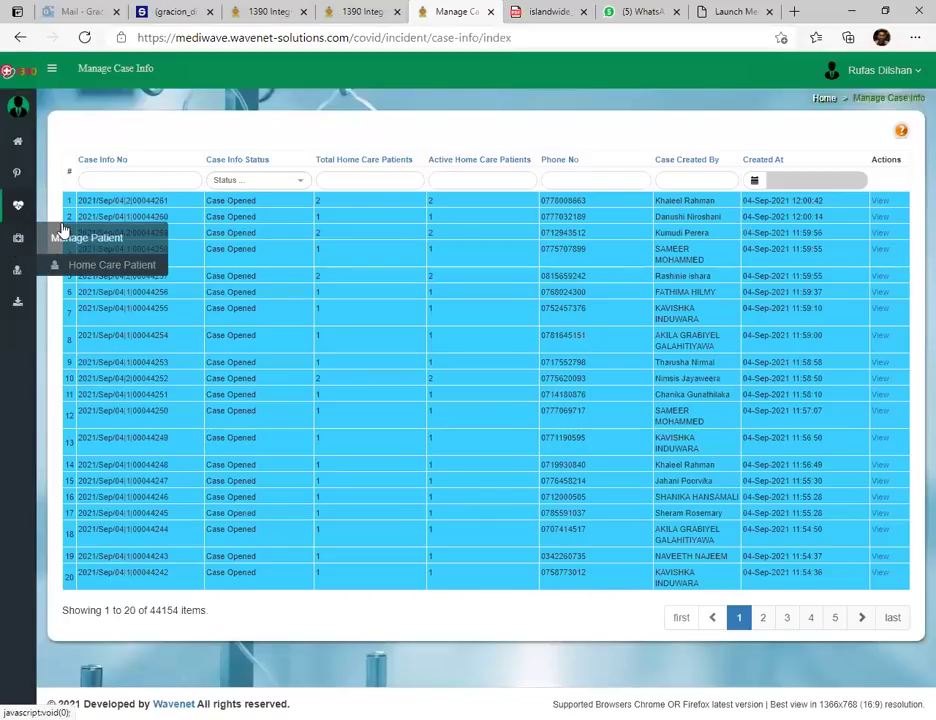
left_click(48, 258)
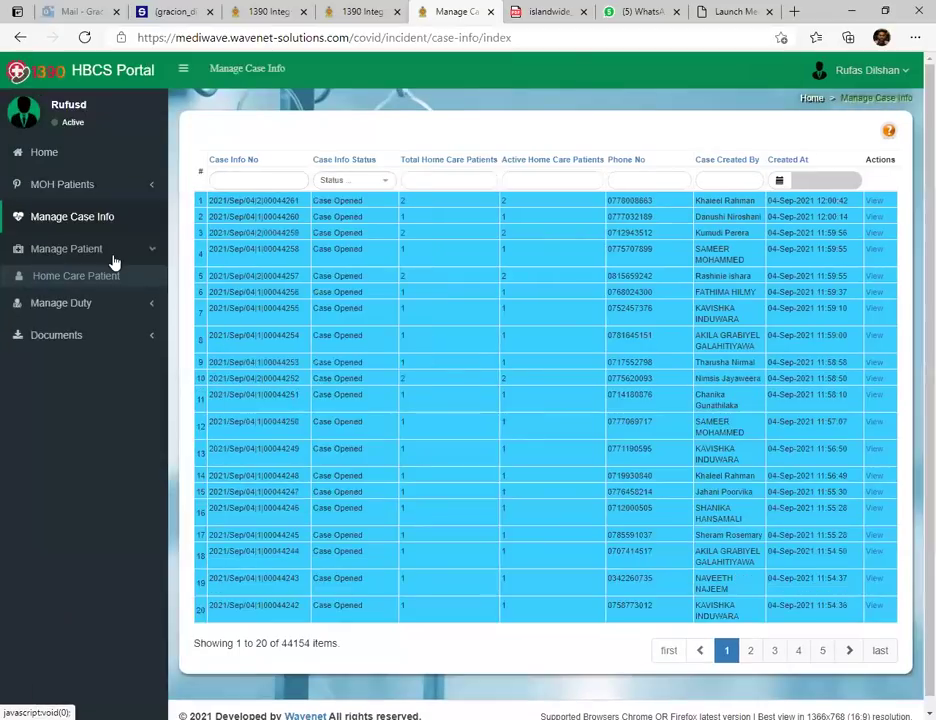
left_click(41, 284)
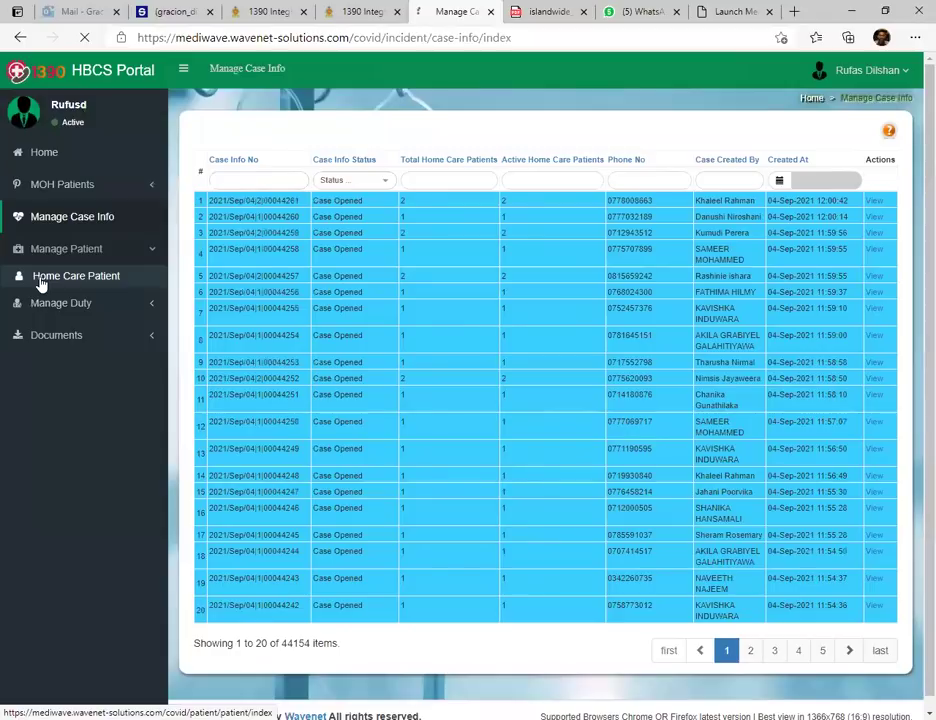
Filter the Action Plan Status to New Home Care Patient
scroll(295, 297, "down", 3)
scroll(540, 200, "up", 3)
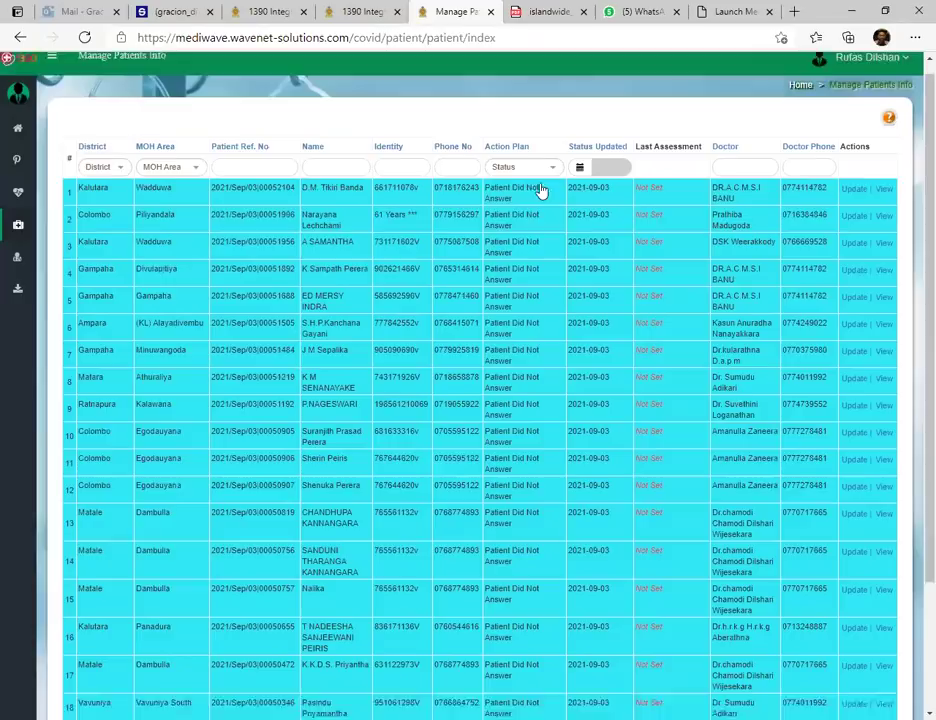
left_click(525, 180)
scroll(522, 236, "down", 3)
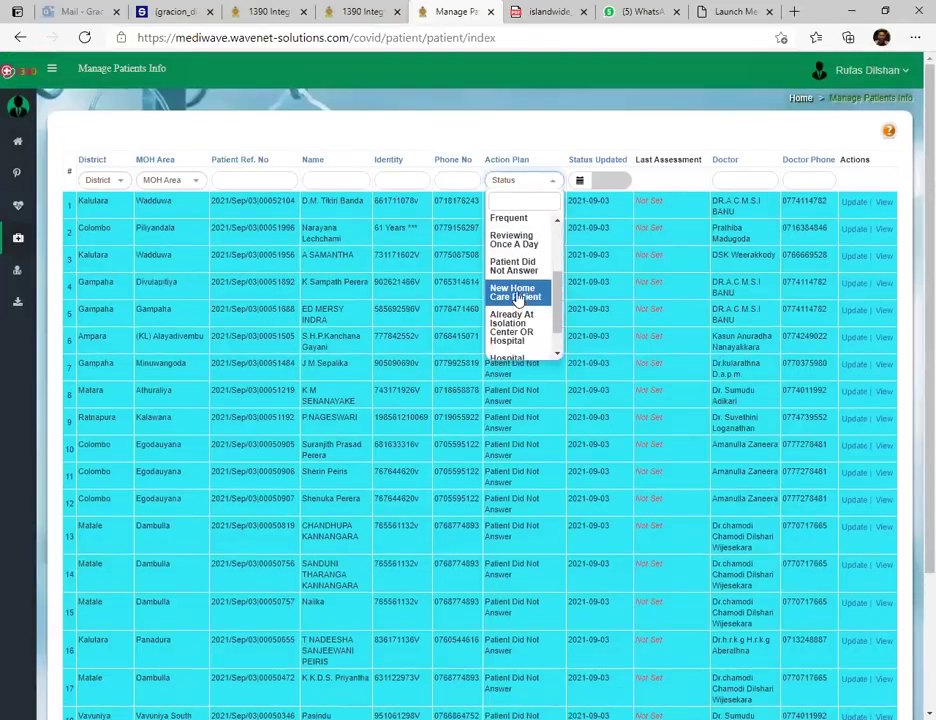
left_click(517, 297)
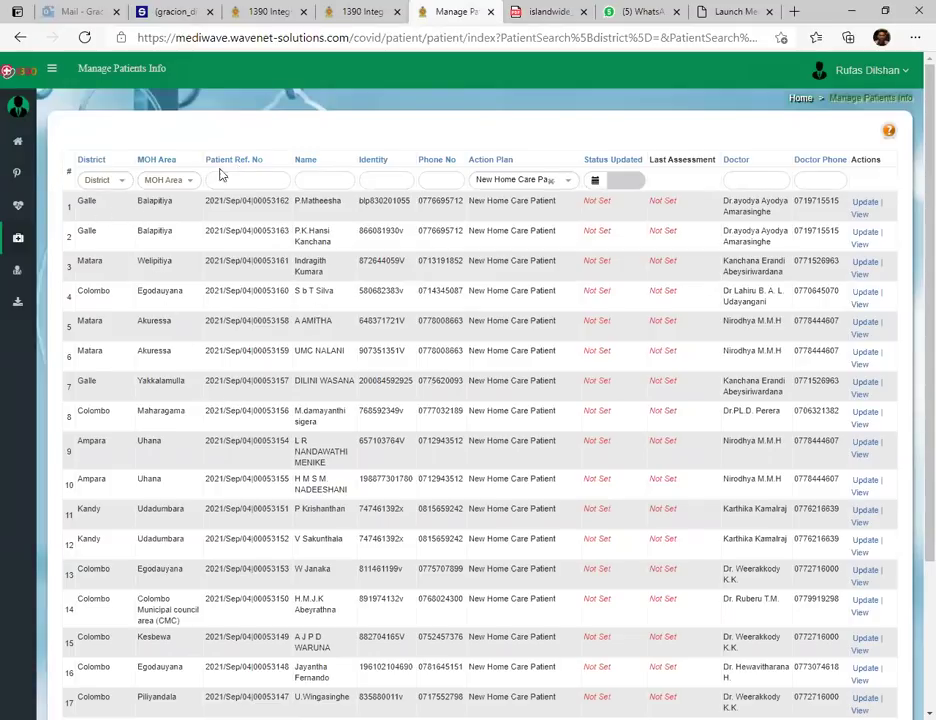
Highlight the first row's reference number, doctor name and doctor phone number in turn
left_click_drag(209, 201, 276, 201)
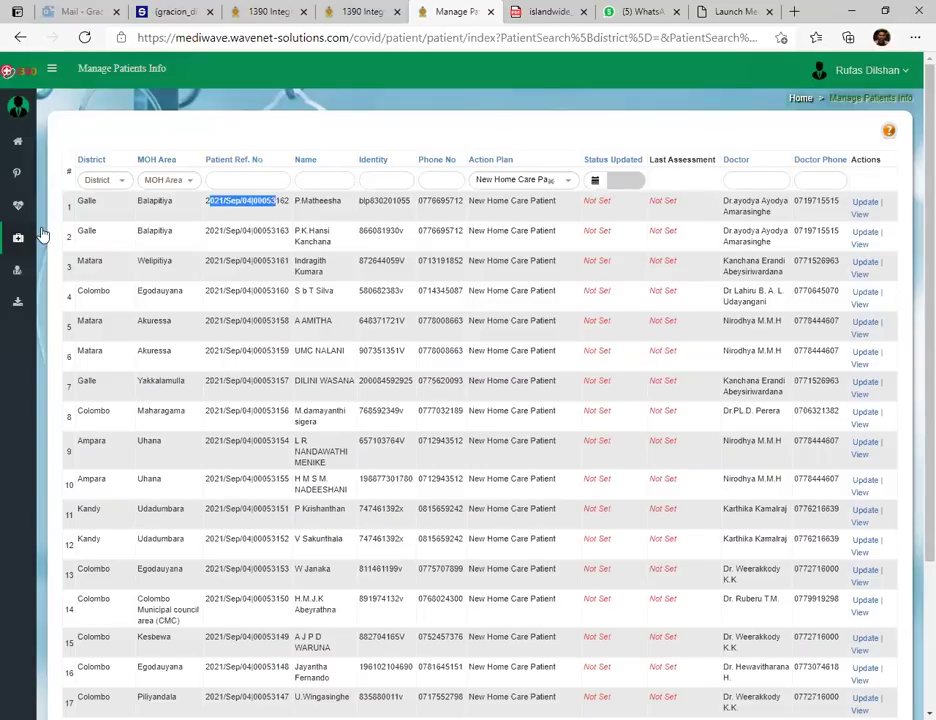
left_click_drag(204, 201, 242, 202)
left_click(248, 222)
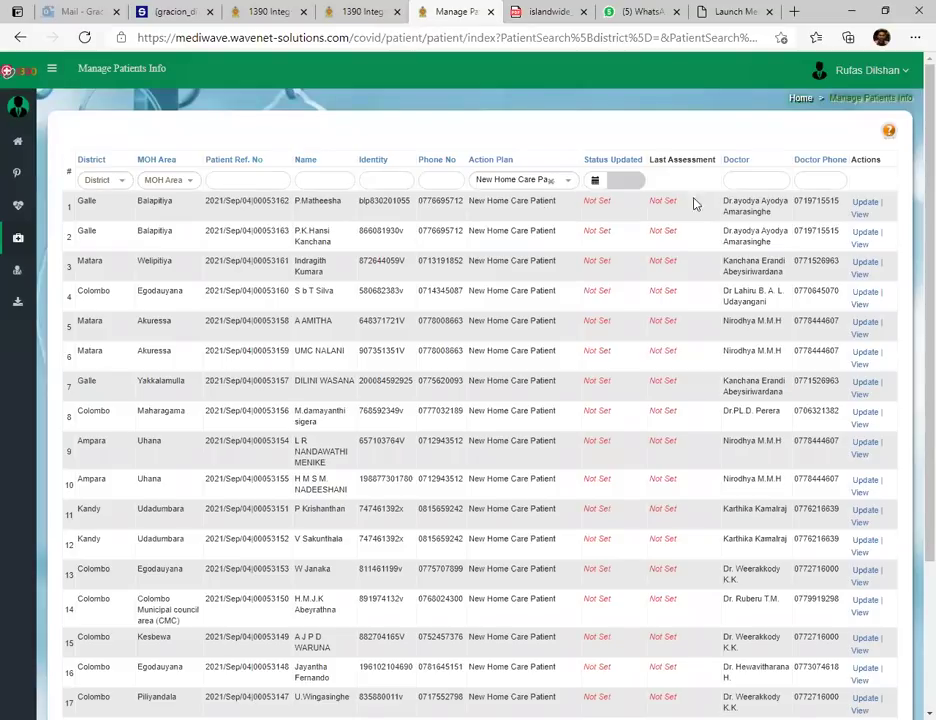
left_click_drag(722, 205, 788, 212)
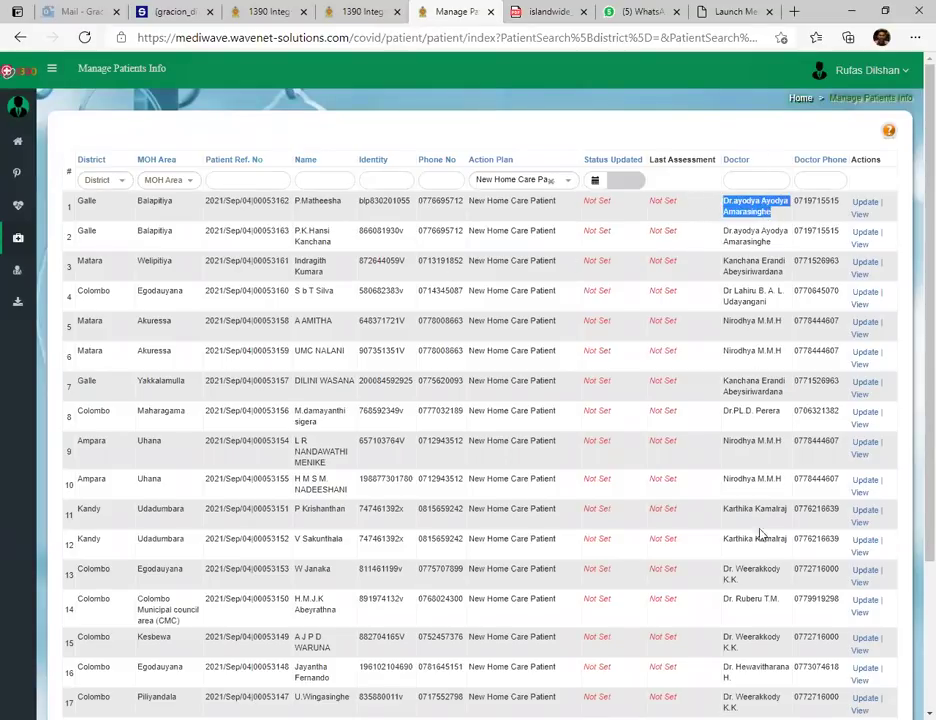
left_click(732, 202)
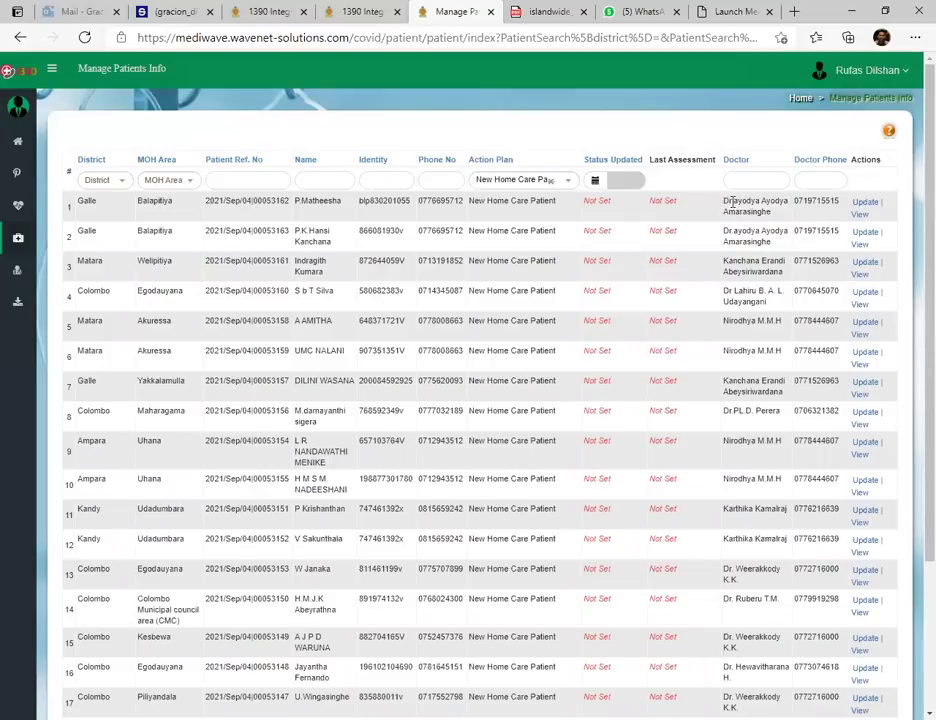
double_click(808, 201)
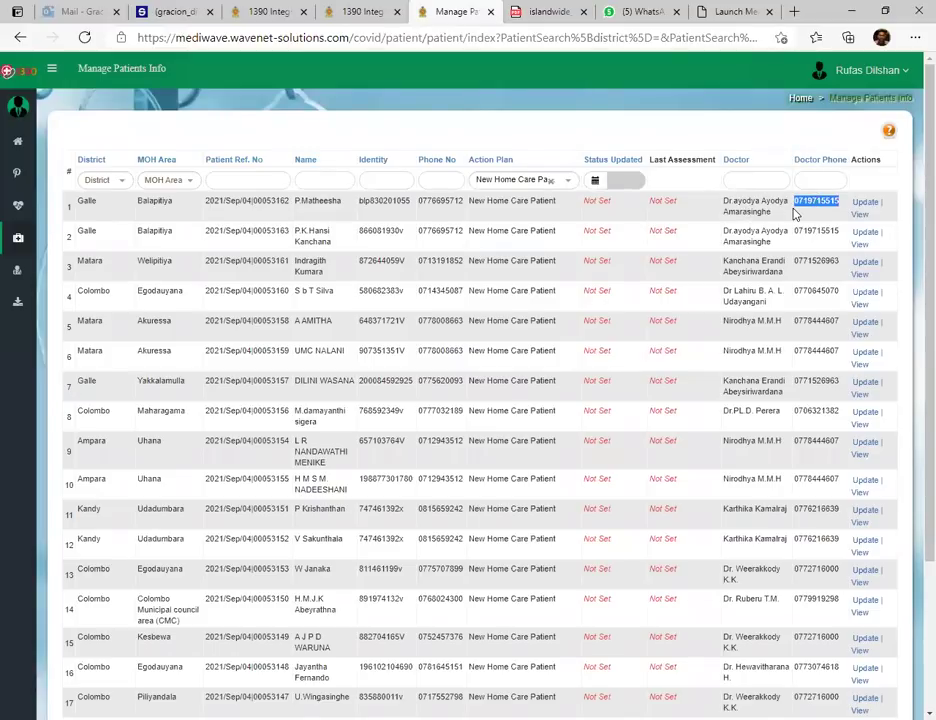
left_click(817, 214)
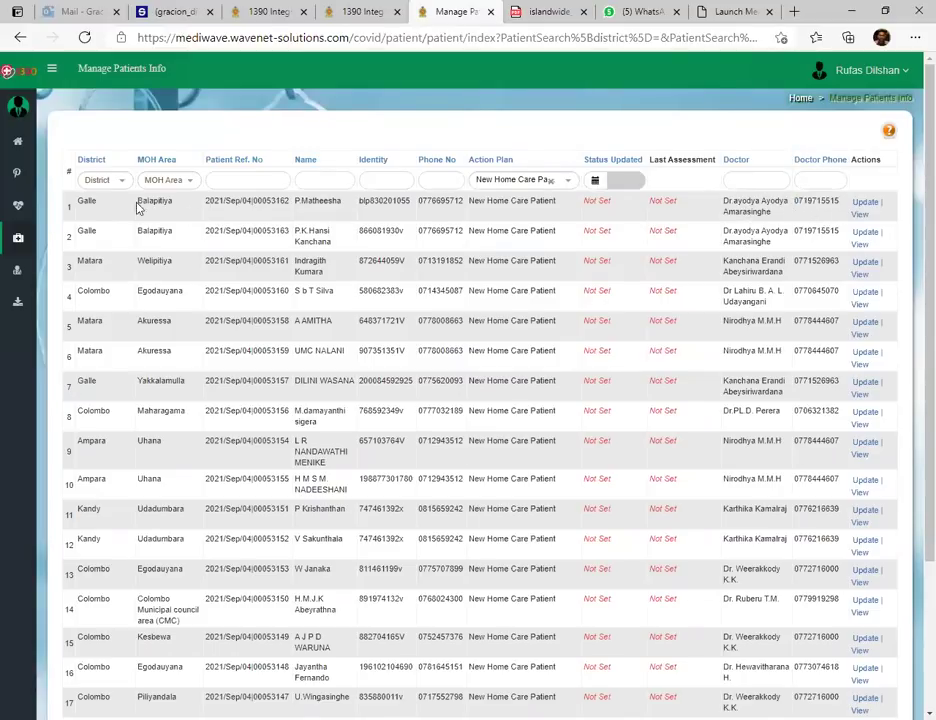
left_click(80, 203, "shift")
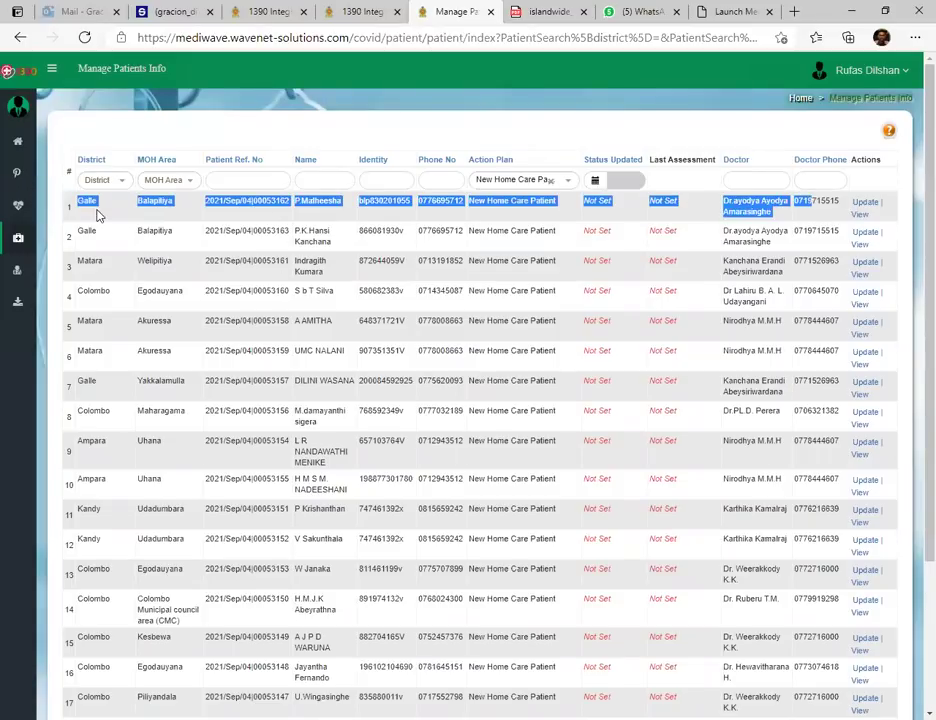
left_click(18, 237)
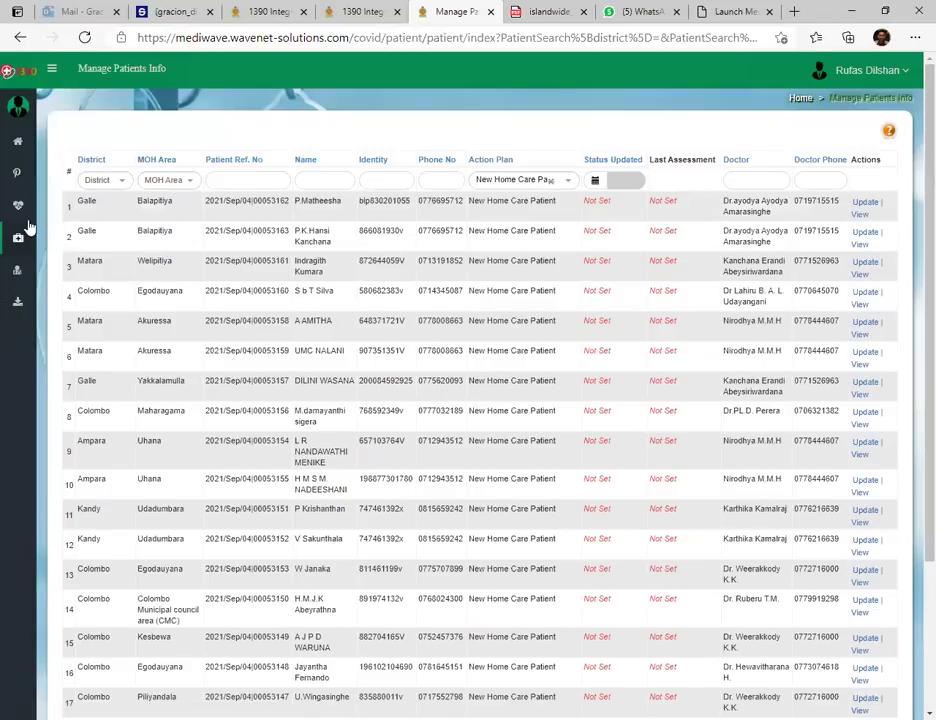
mouse_move(18, 270)
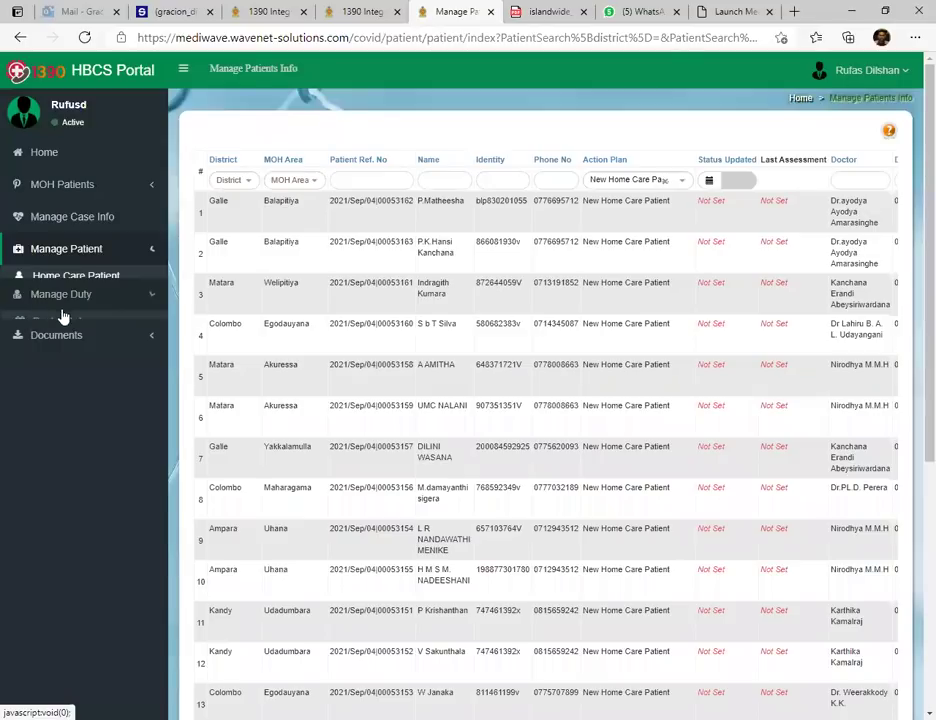
Open Manage Duty > Doctor Duty, scroll its 287 records, and open then close the Duty Start At picker
left_click(61, 305)
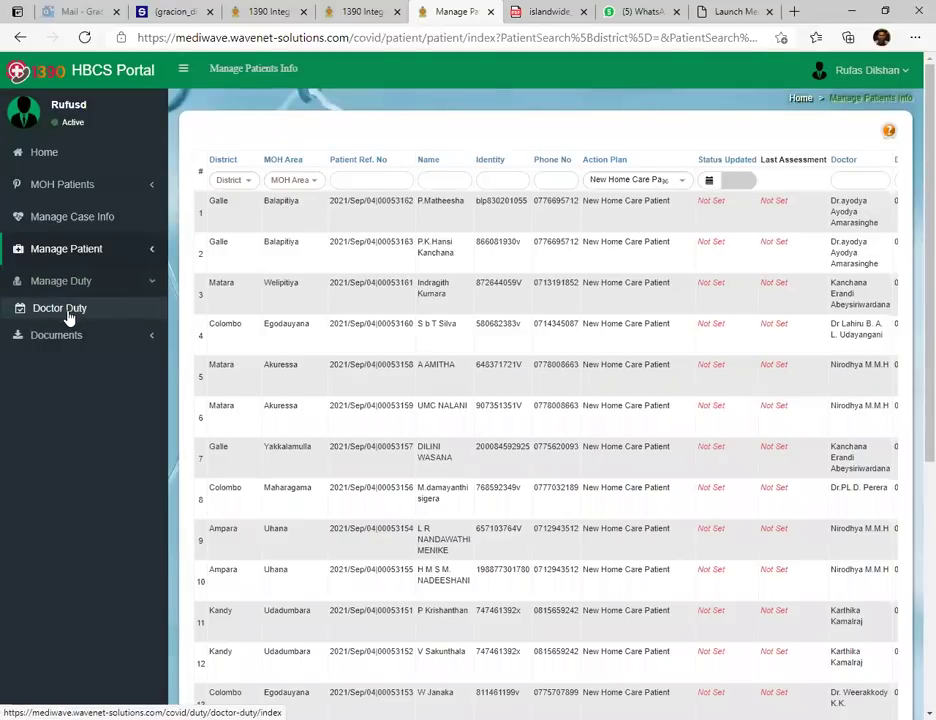
left_click(68, 310)
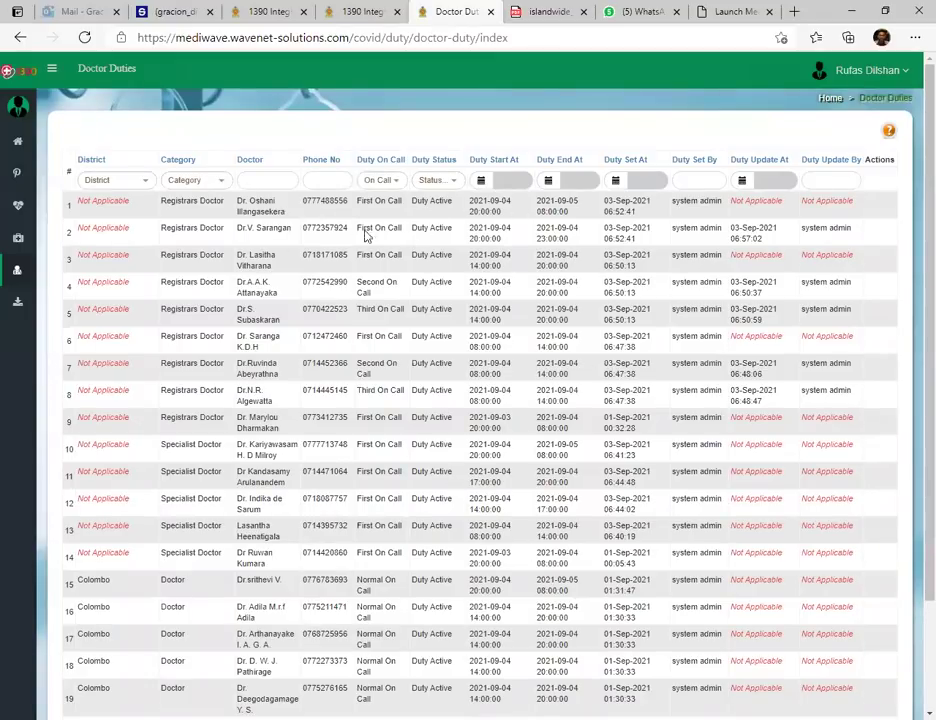
scroll(509, 318, "down", 2)
scroll(497, 313, "down", 1)
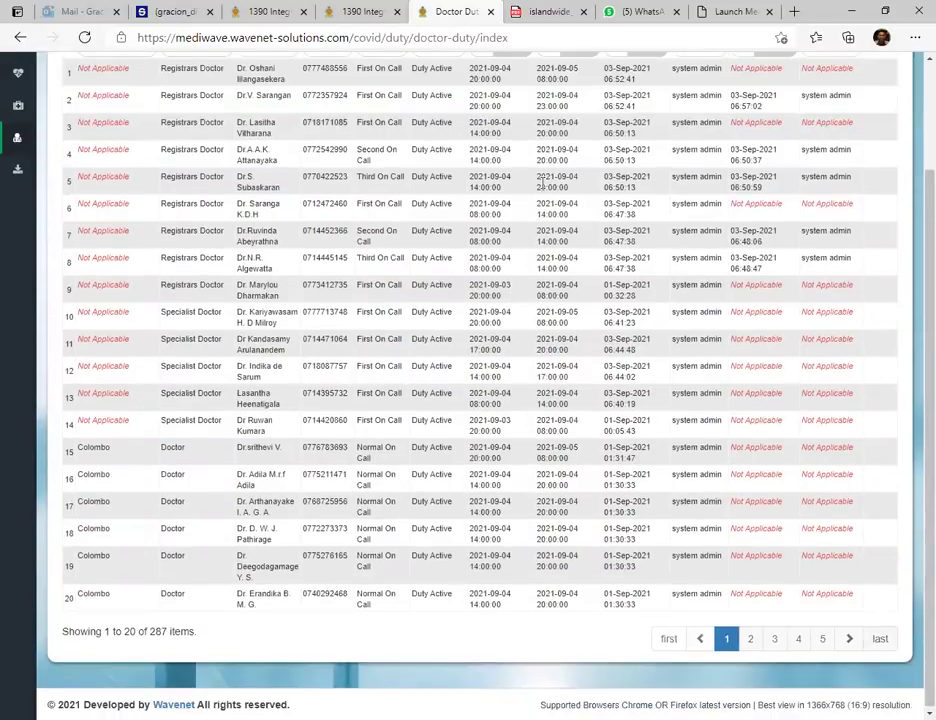
scroll(530, 183, "up", 2)
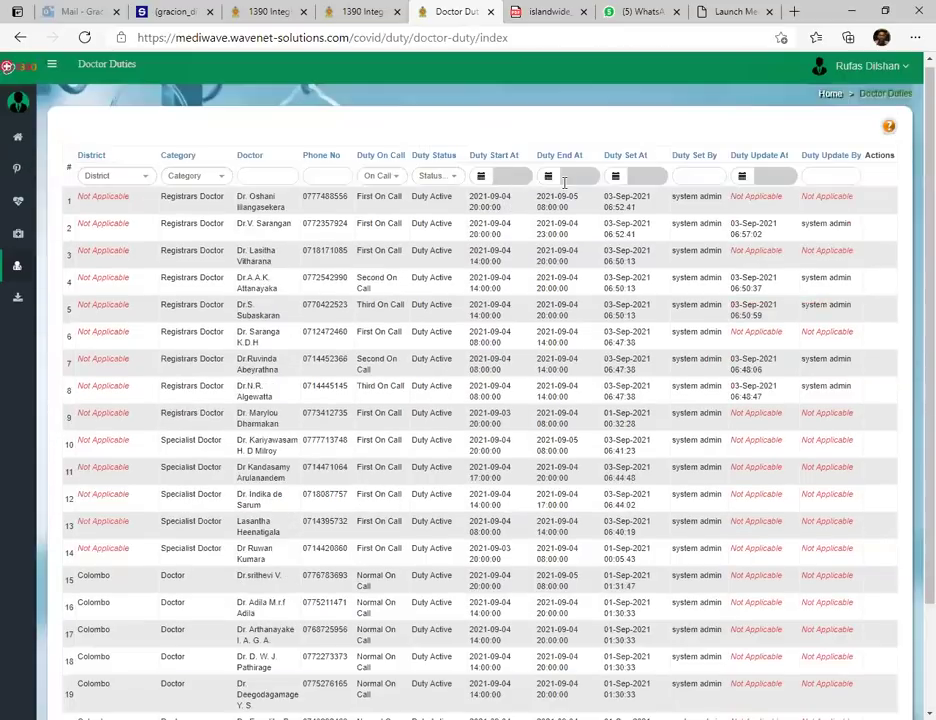
scroll(600, 181, "up", 1)
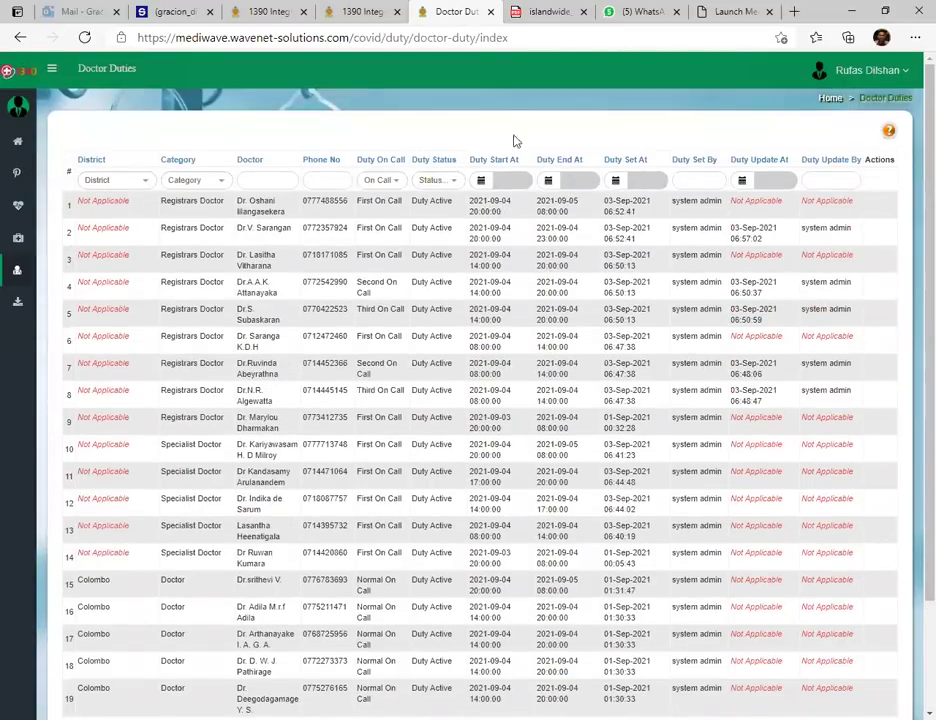
left_click(510, 180)
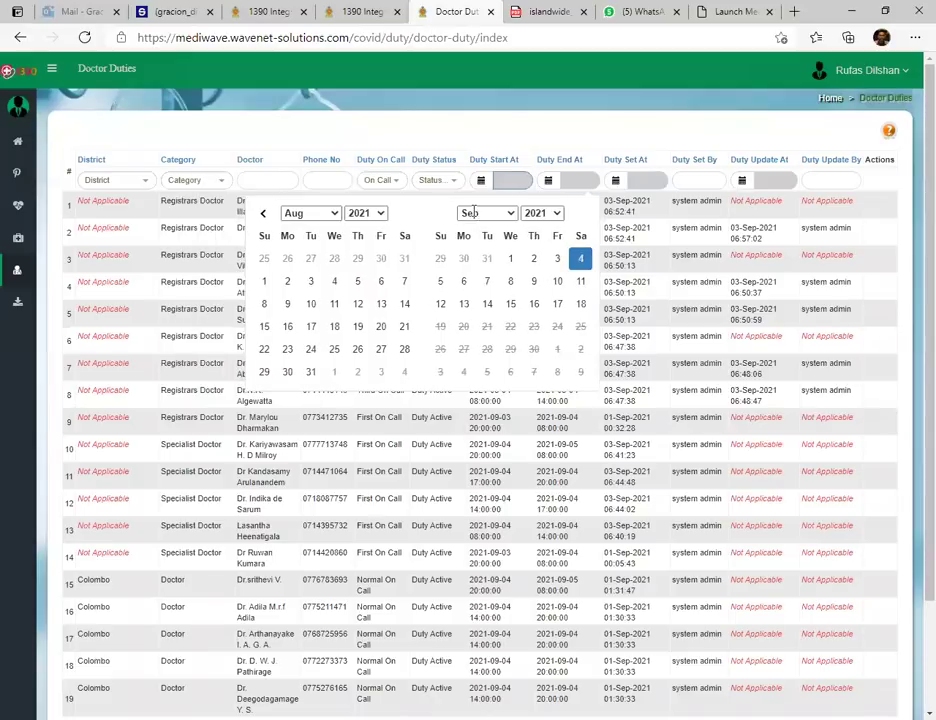
key("Escape")
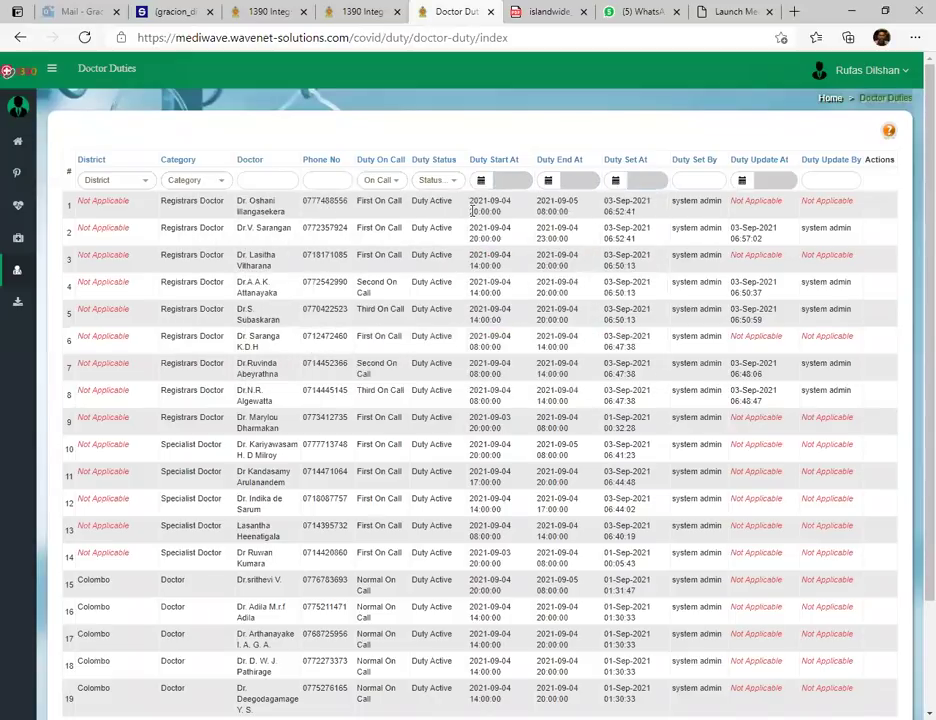
Try filtering the District to Kurunegala, then clear it
left_click(115, 186)
scroll(113, 300, "down", 4)
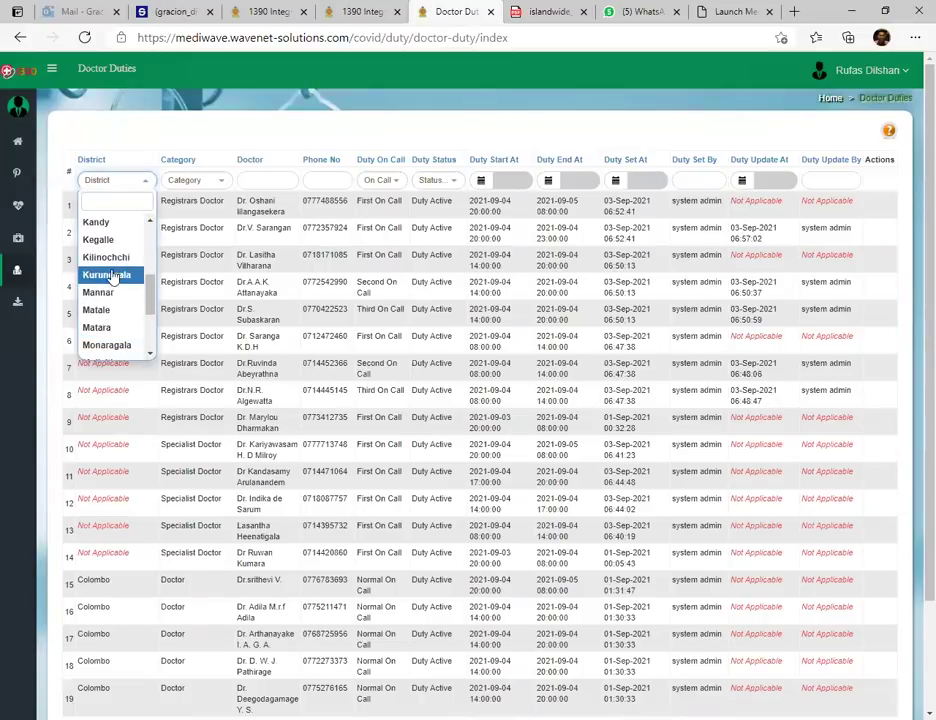
left_click(113, 275)
left_click(127, 181)
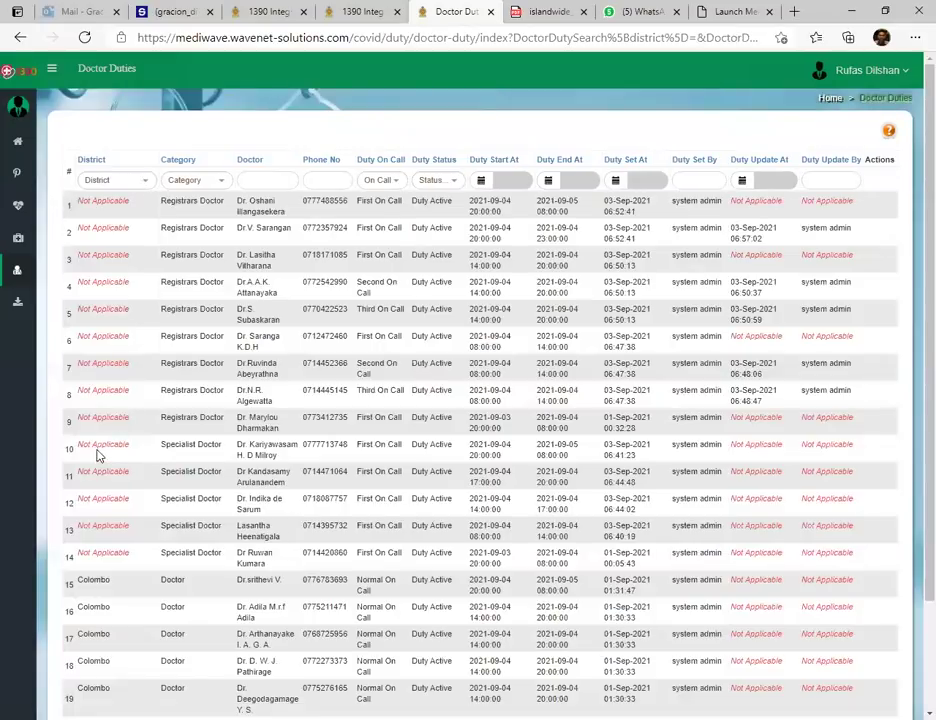
Choose Colombo in the District filter, leaving 96 duty records
scroll(108, 479, "down", 1)
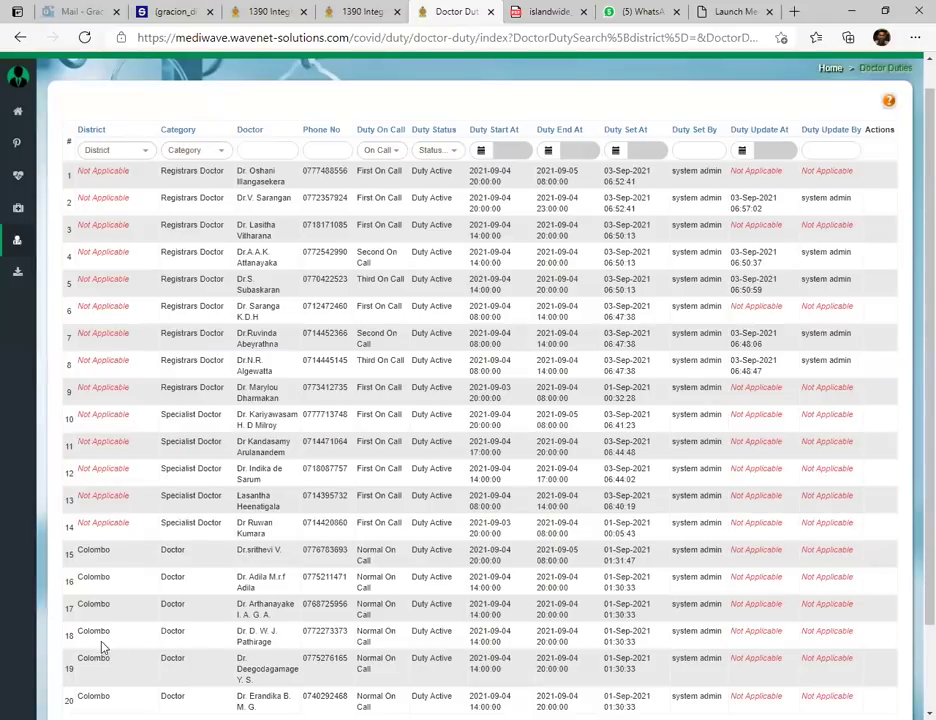
scroll(125, 190, "down", 1)
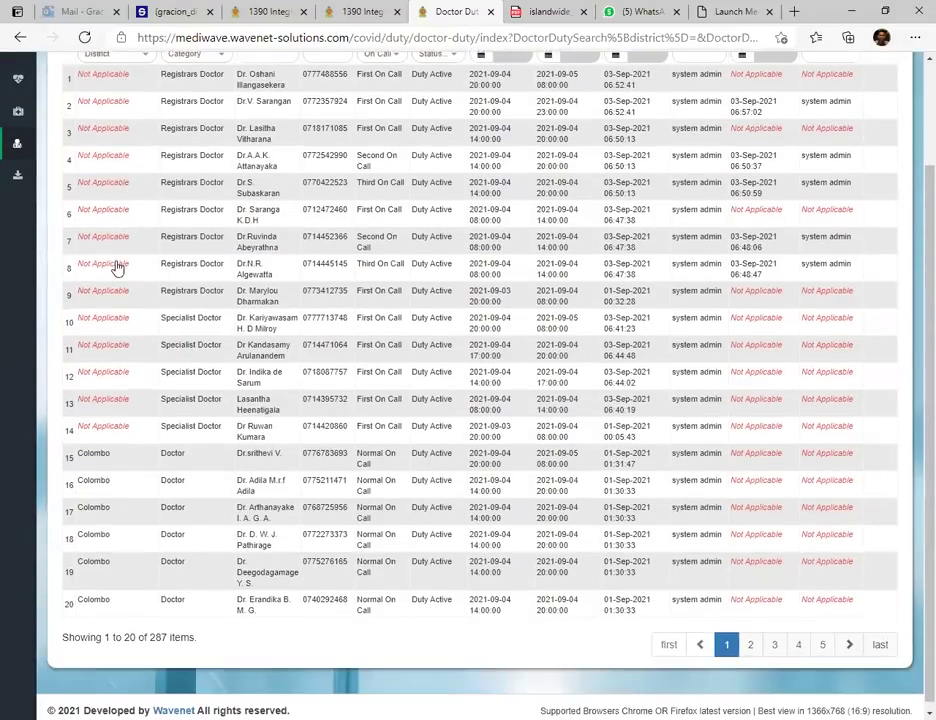
scroll(117, 290, "down", 1)
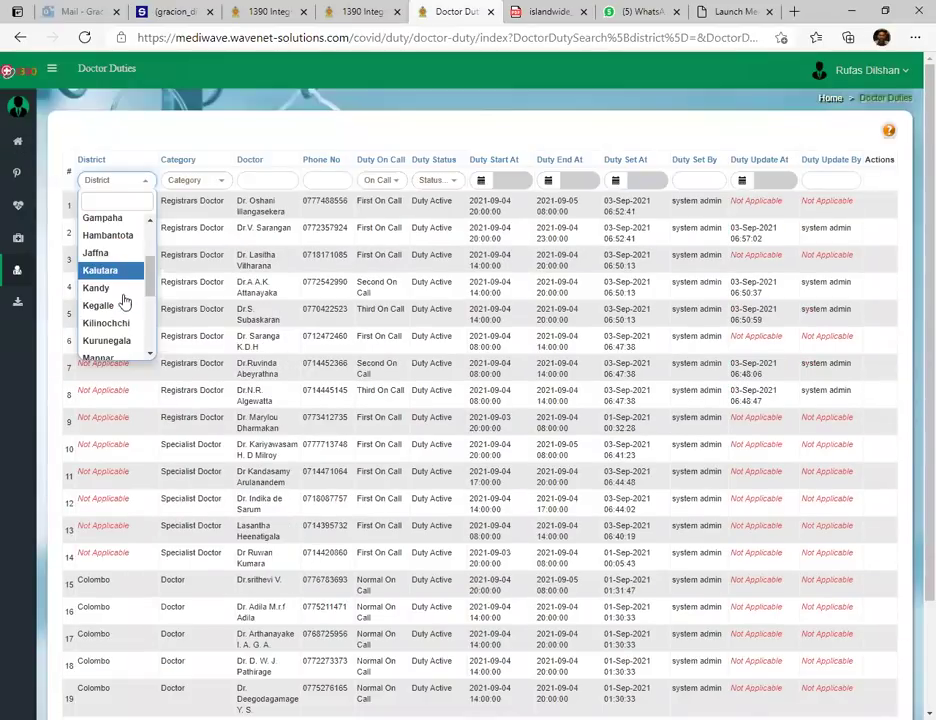
key("Down")
key("Down")
key("Down")
key("Down")
key("Down")
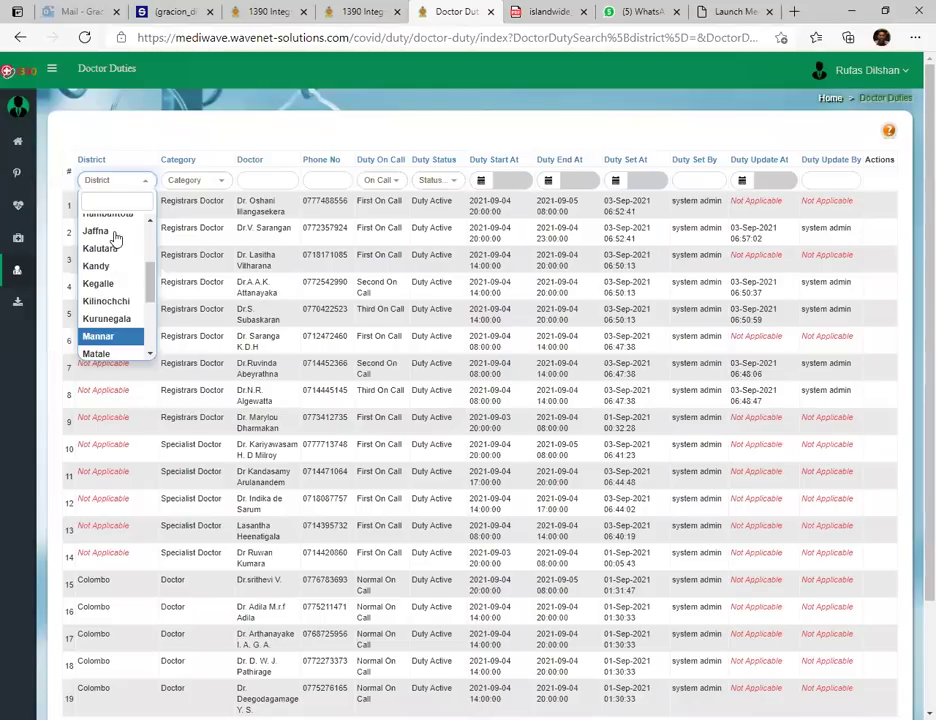
key("Up")
key("Up")
key("Up")
key("Up")
key("Up")
key("Up")
key("Up")
key("Up")
key("Down")
key("Down")
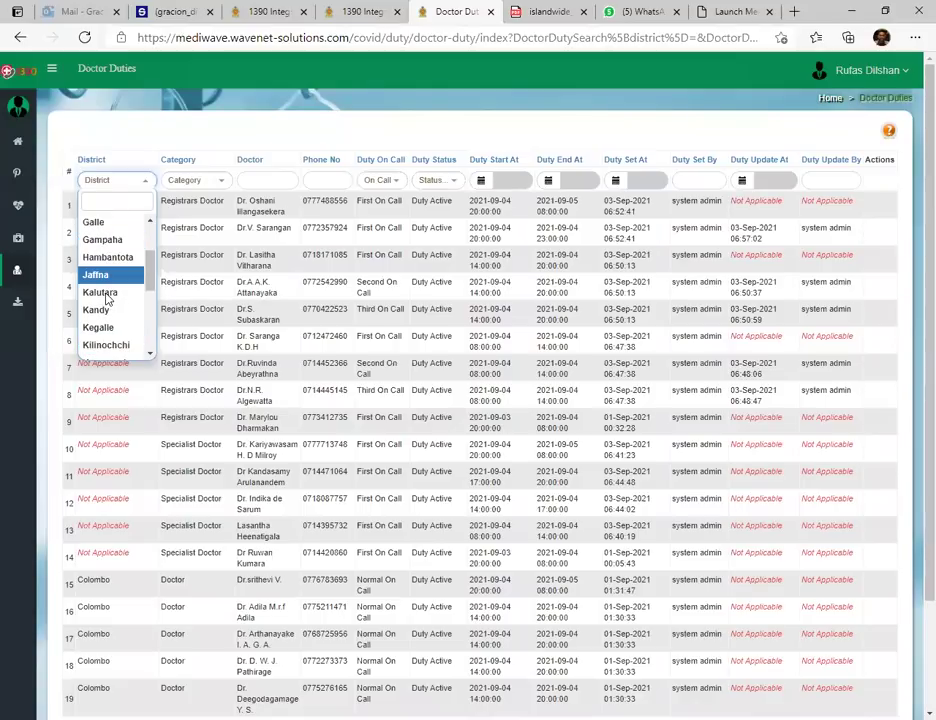
key("Up")
key("Up")
key("Up")
key("Up")
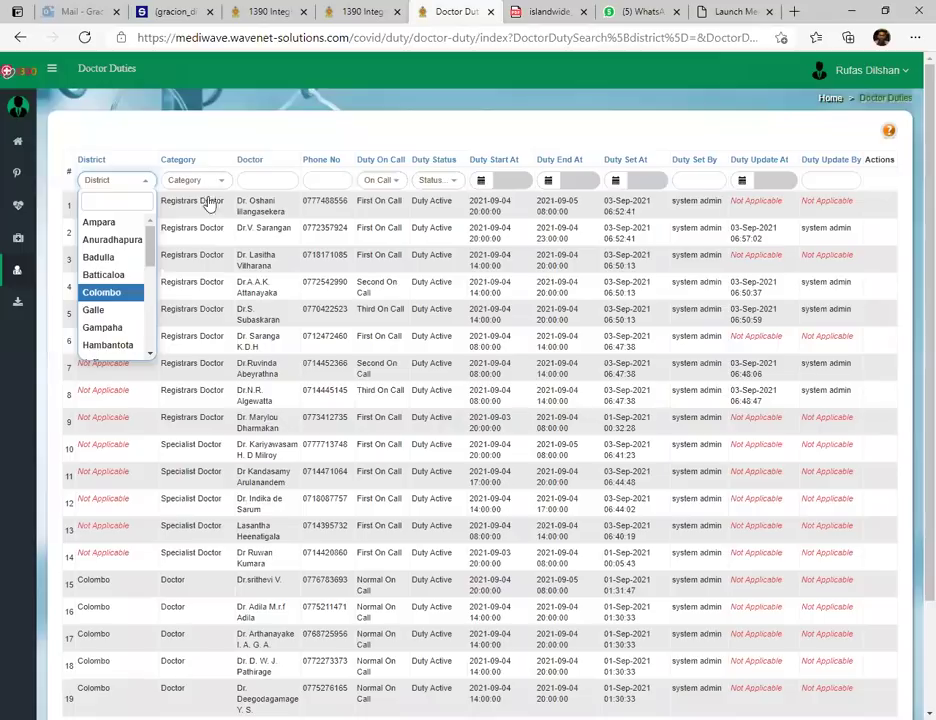
key("Return")
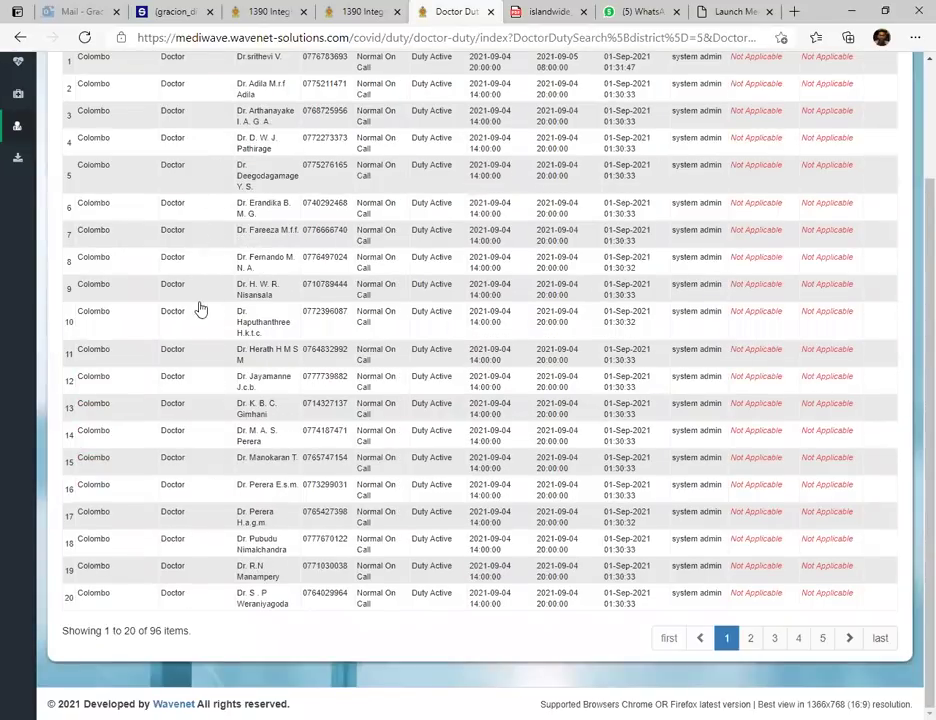
scroll(208, 240, "up", 2)
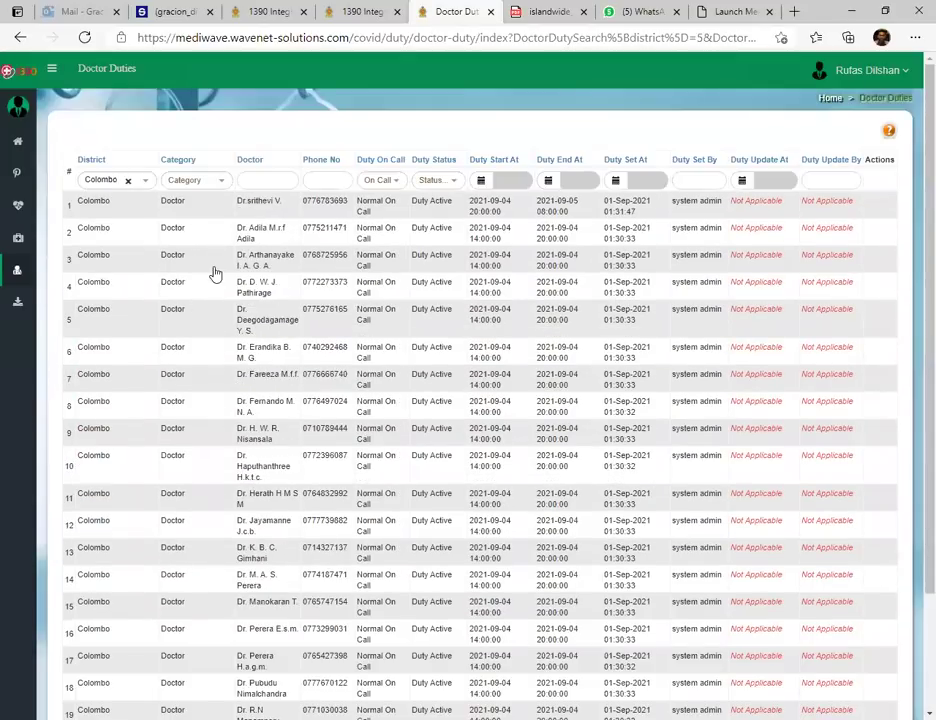
Clear the Colombo district filter and filter the Category to Specialist Doctor
left_click(128, 180)
left_click(195, 180)
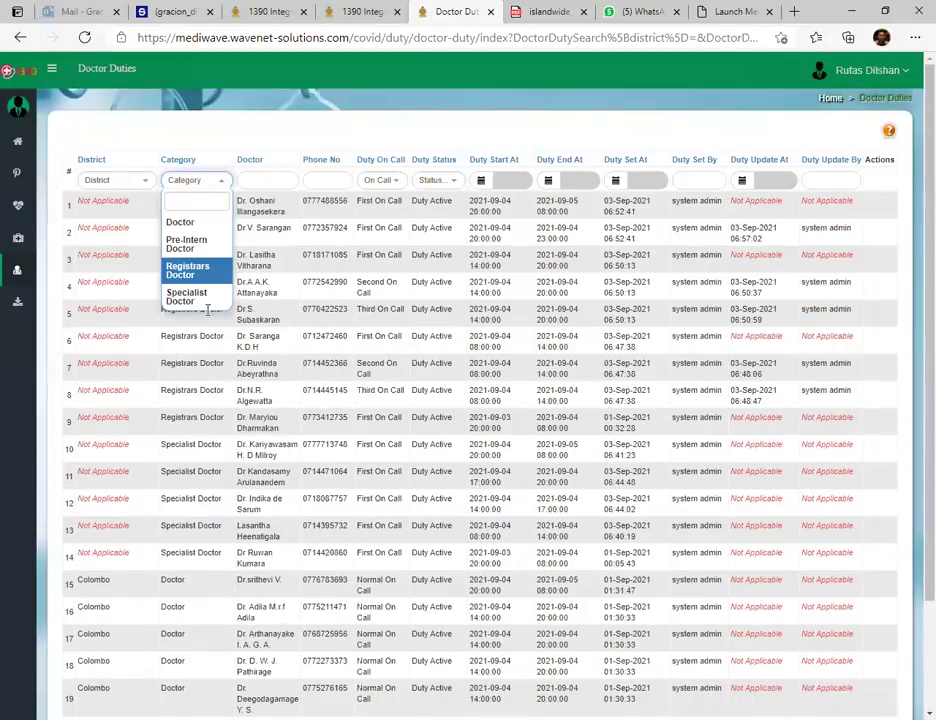
left_click(200, 298)
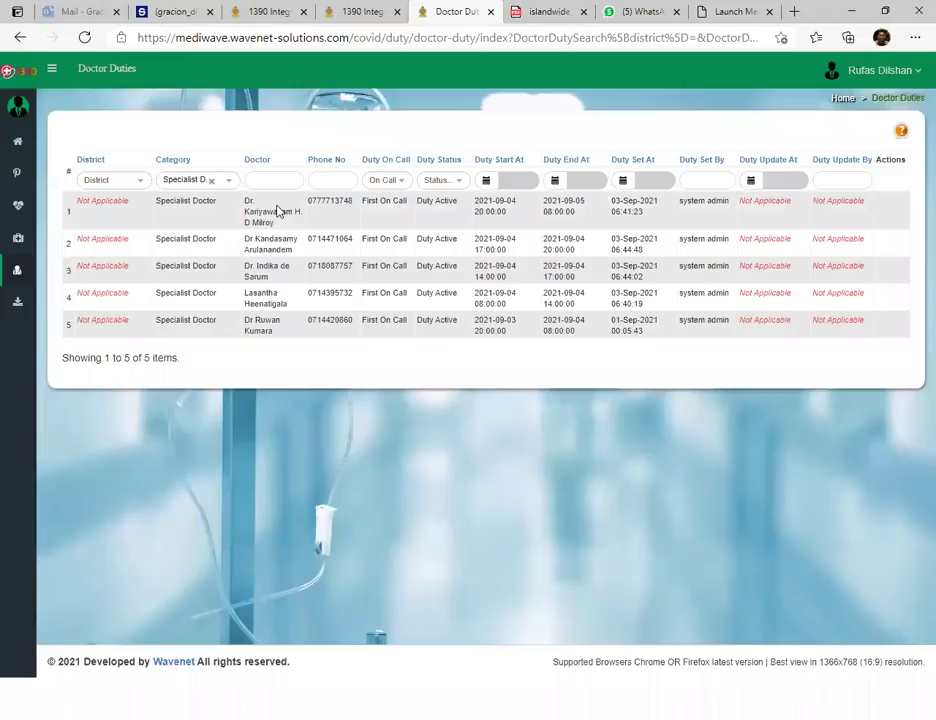
Browse the Duty On Call choices without picking one, then clear the Specialist Doctor category
left_click(386, 180)
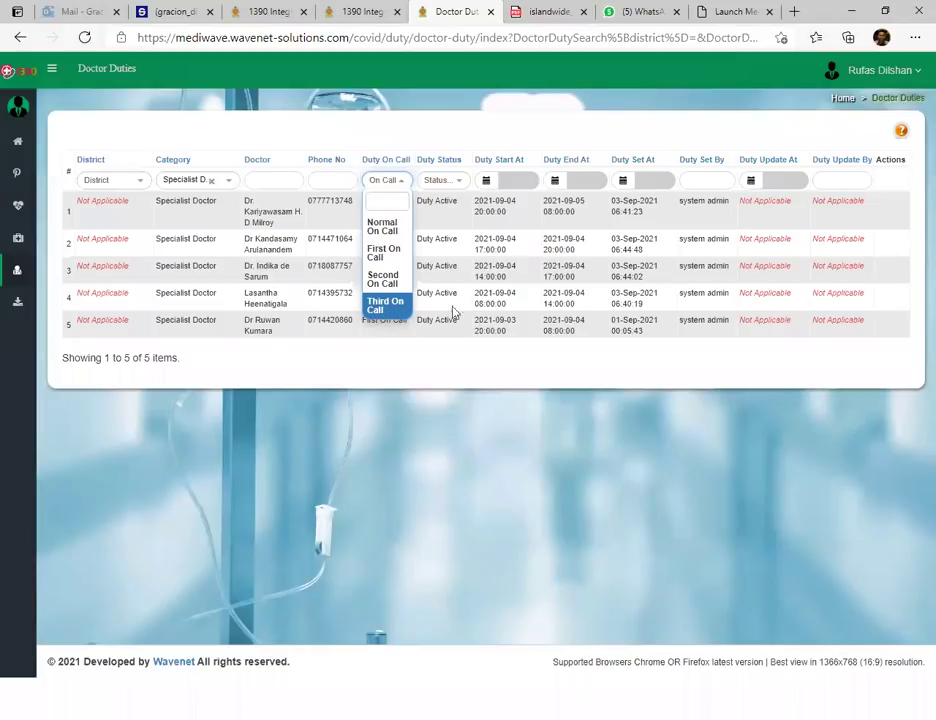
left_click(367, 215)
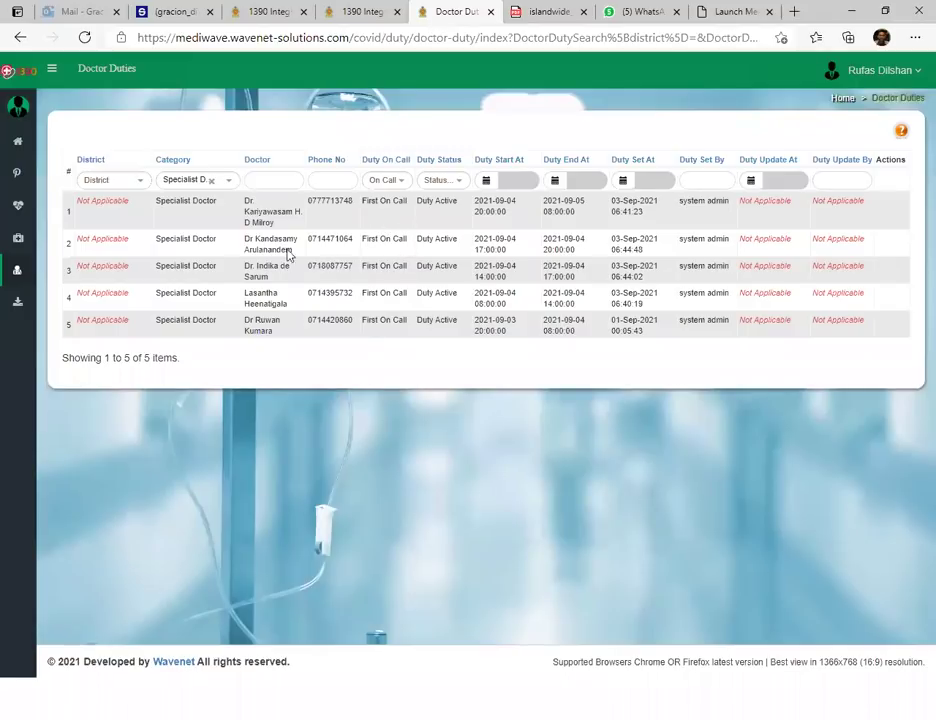
left_click(384, 181)
left_click_drag(376, 280, 376, 280)
left_click(386, 180)
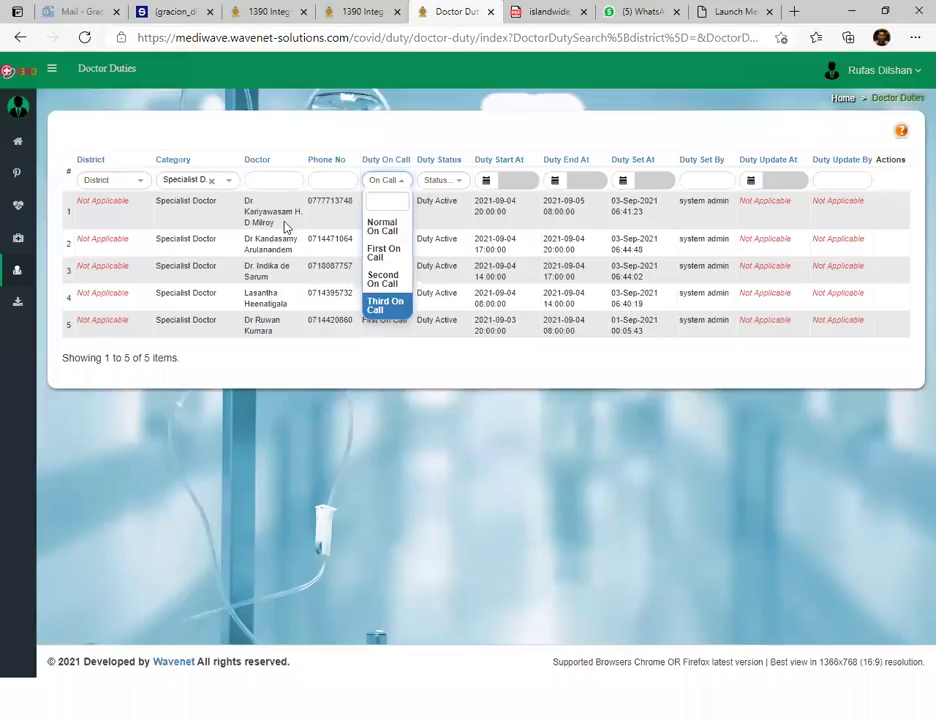
left_click(212, 187)
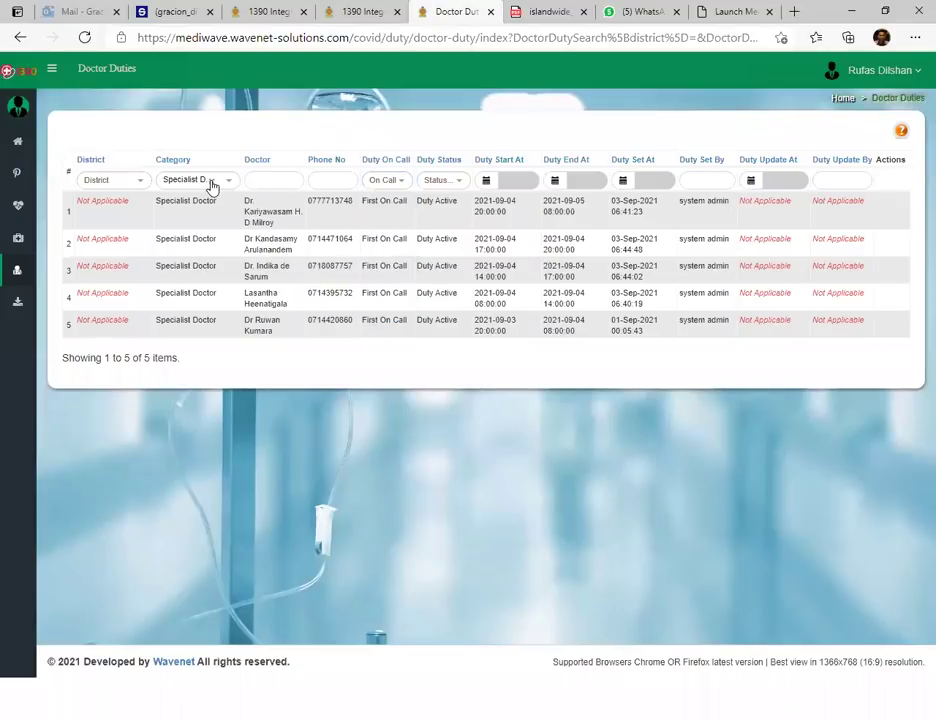
left_click(211, 180)
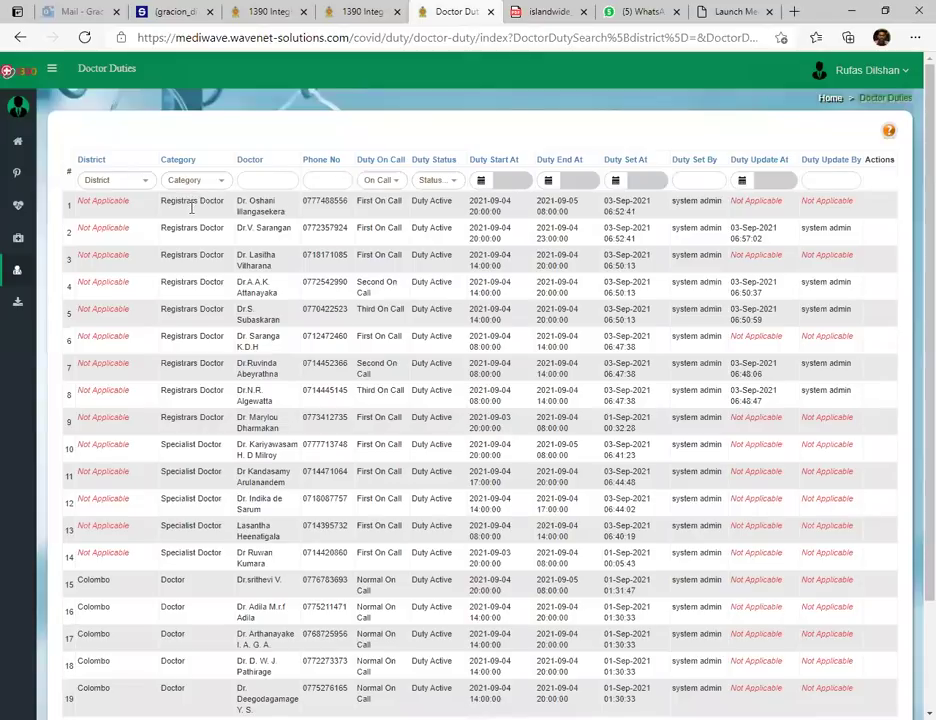
left_click(190, 180)
left_click(197, 257)
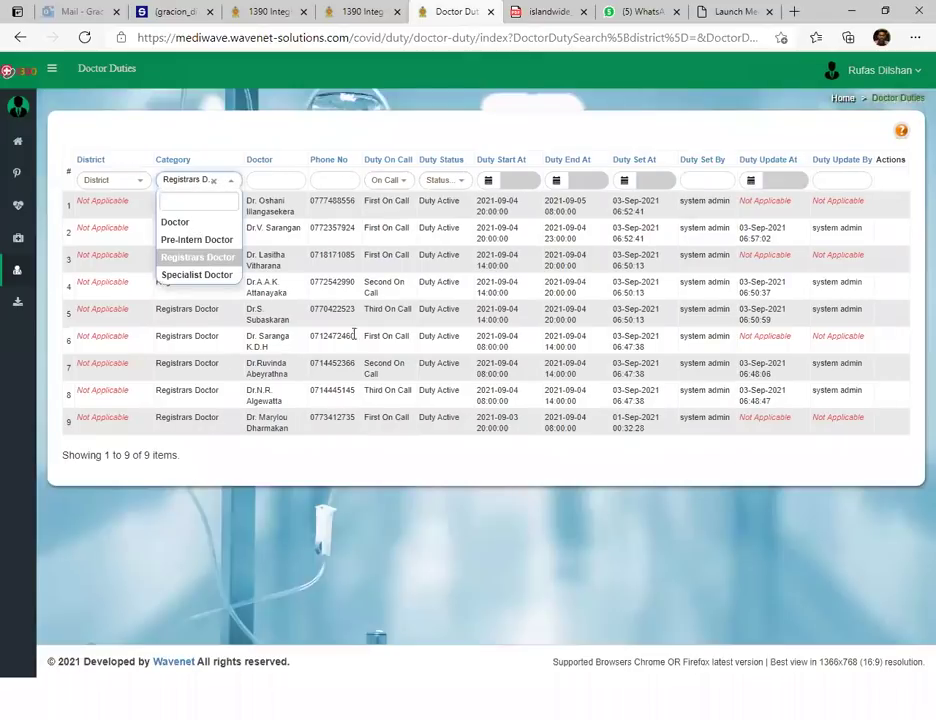
left_click(195, 224)
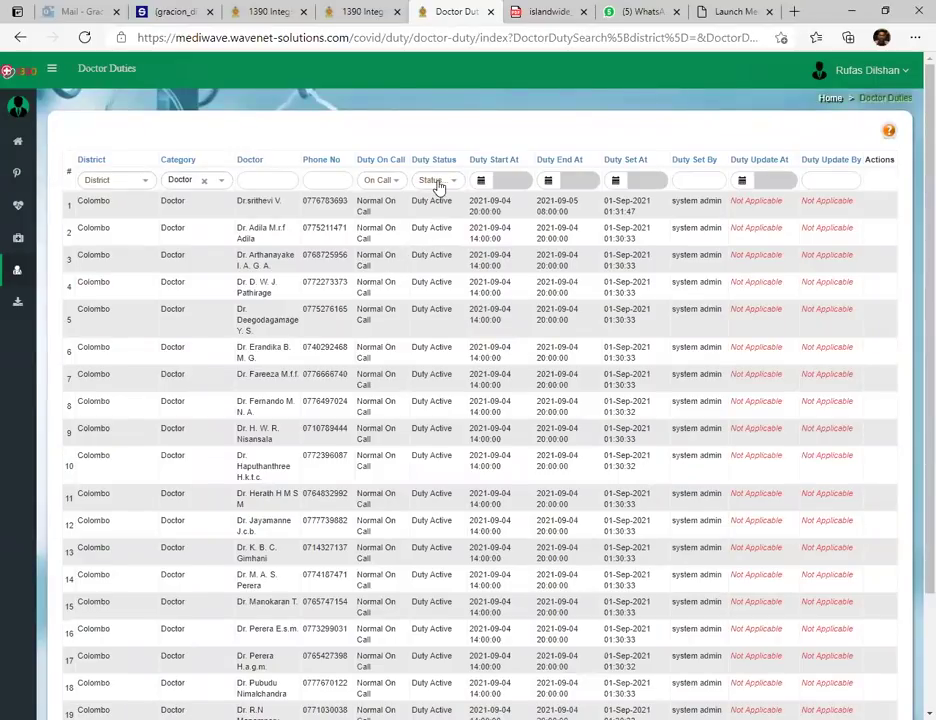
left_click(438, 182)
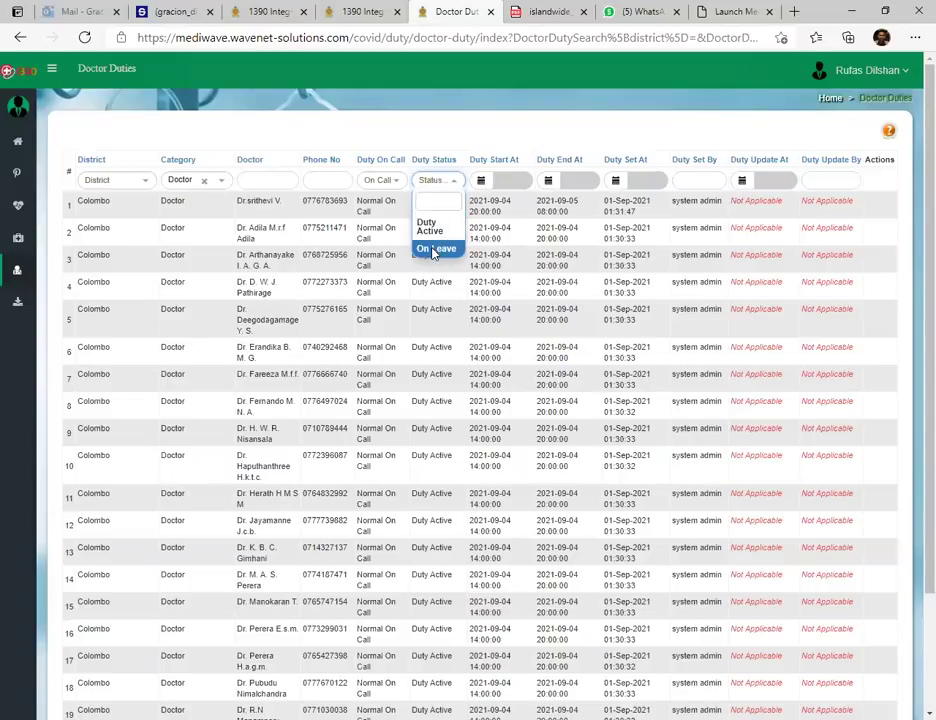
key("Return")
left_click(204, 180)
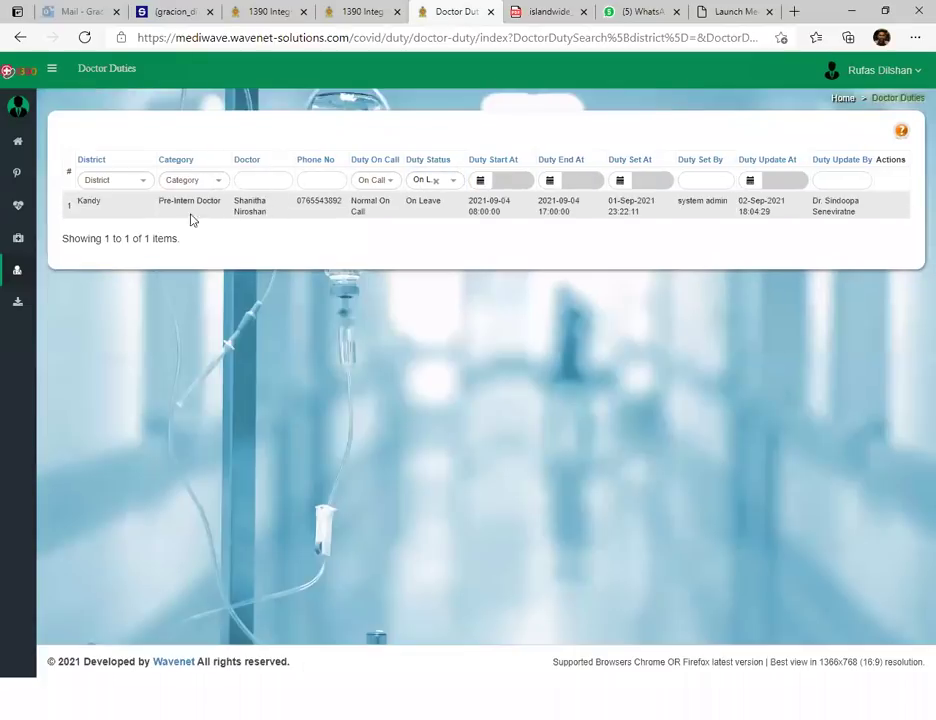
left_click(427, 183)
left_click_drag(81, 203, 304, 204)
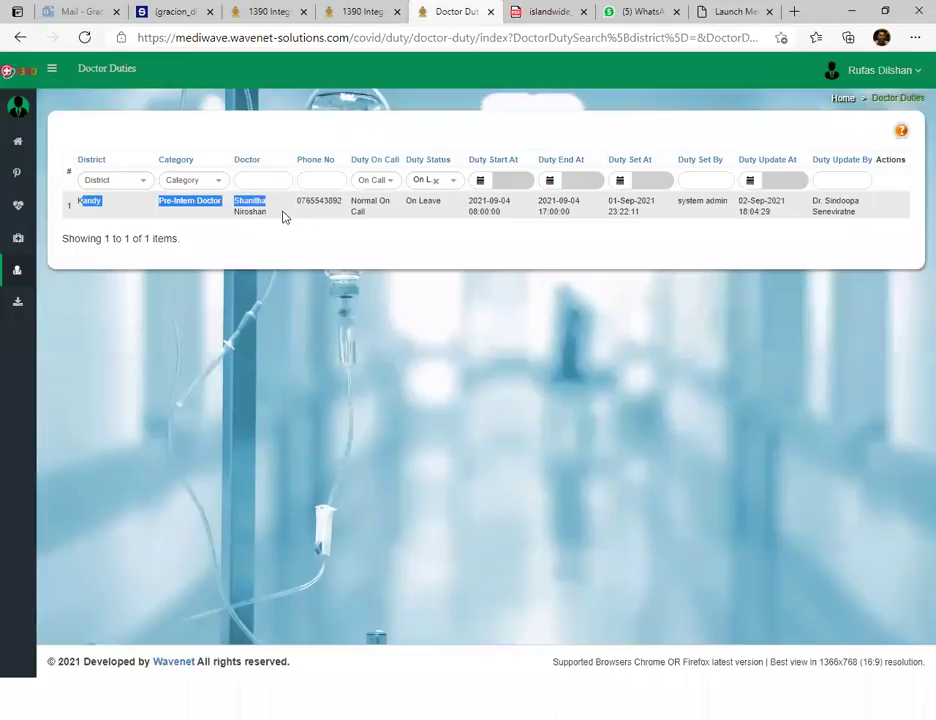
left_click_drag(455, 209, 428, 194)
left_click(437, 188)
left_click(436, 183)
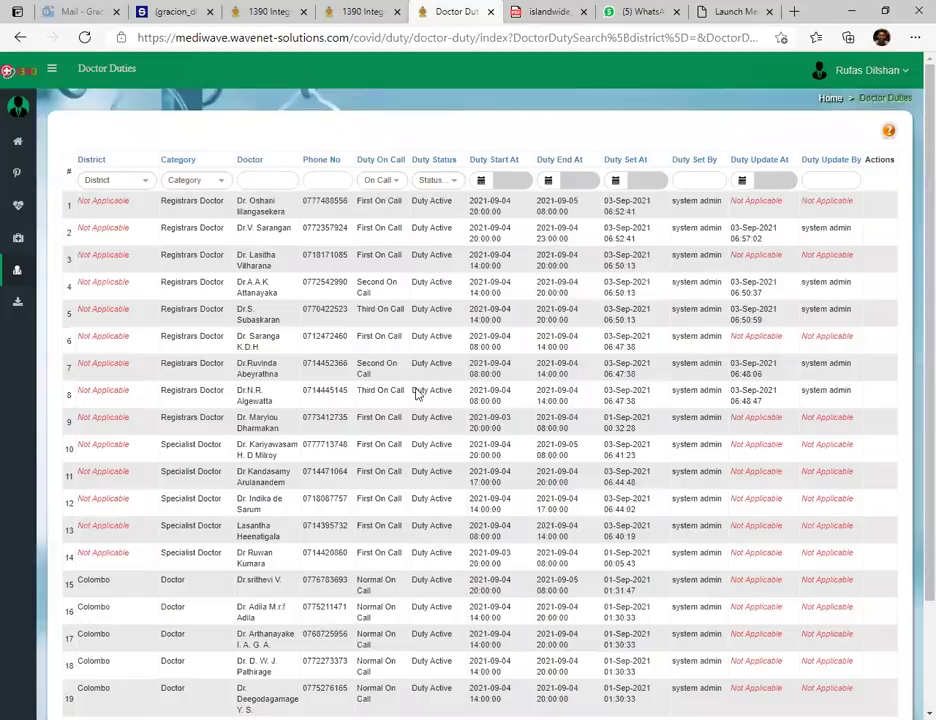
Highlight parts of the phone numbers in the duty list rows
scroll(386, 398, "down", 2)
scroll(309, 361, "up", 2)
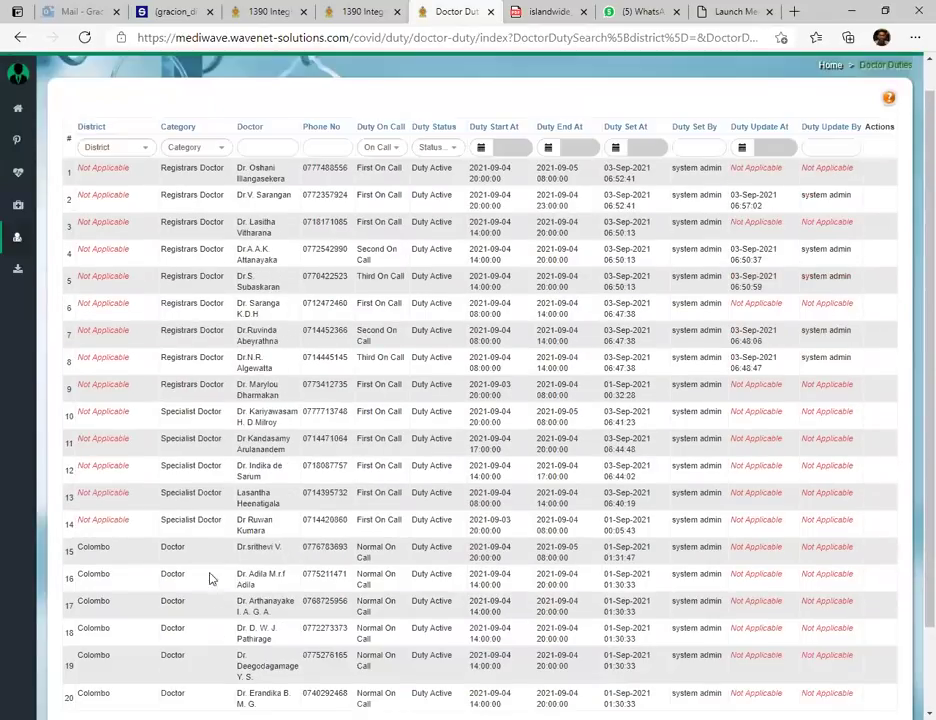
left_click_drag(304, 222, 330, 222)
left_click_drag(309, 358, 324, 358)
left_click_drag(320, 492, 326, 492)
scroll(119, 286, "down", 1)
scroll(6, 313, "up", 2)
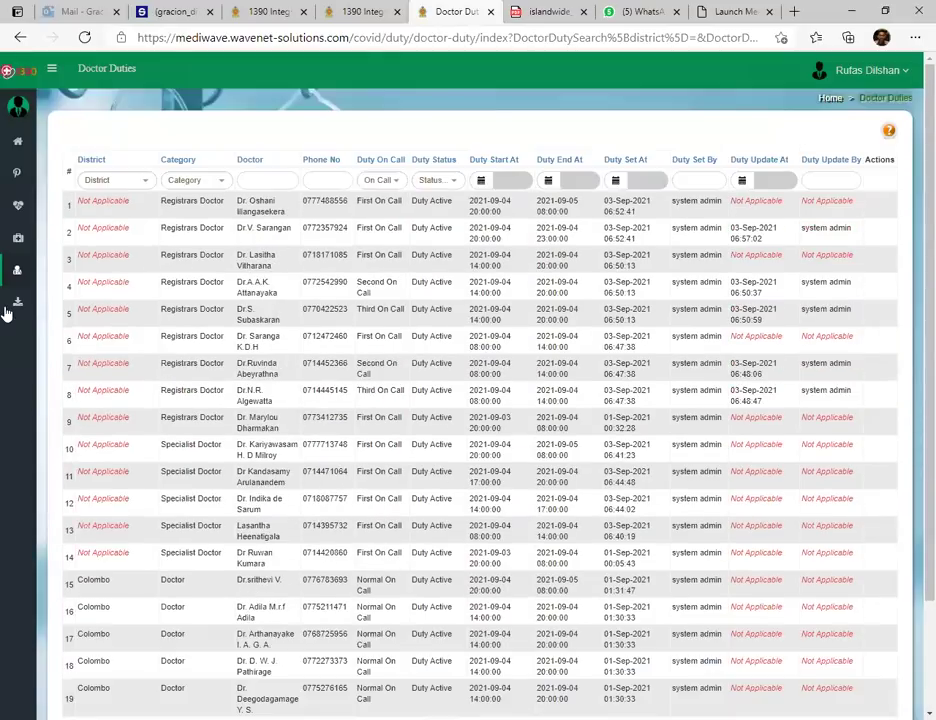
Open the On Call Roster document dated 02/09/2021 from the Documents menu
mouse_move(6, 313)
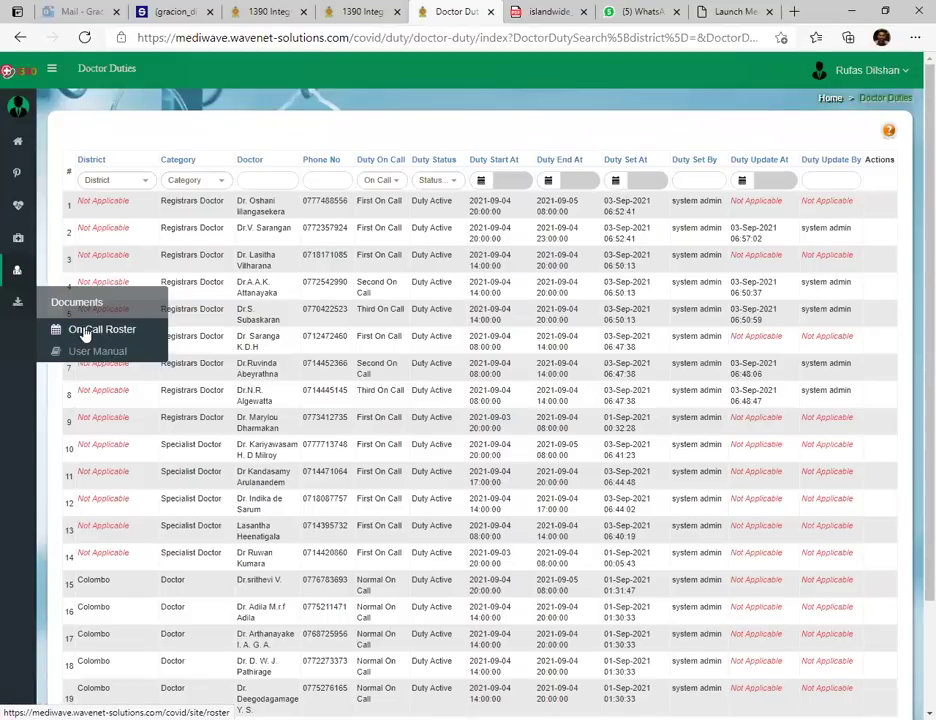
left_click(85, 335)
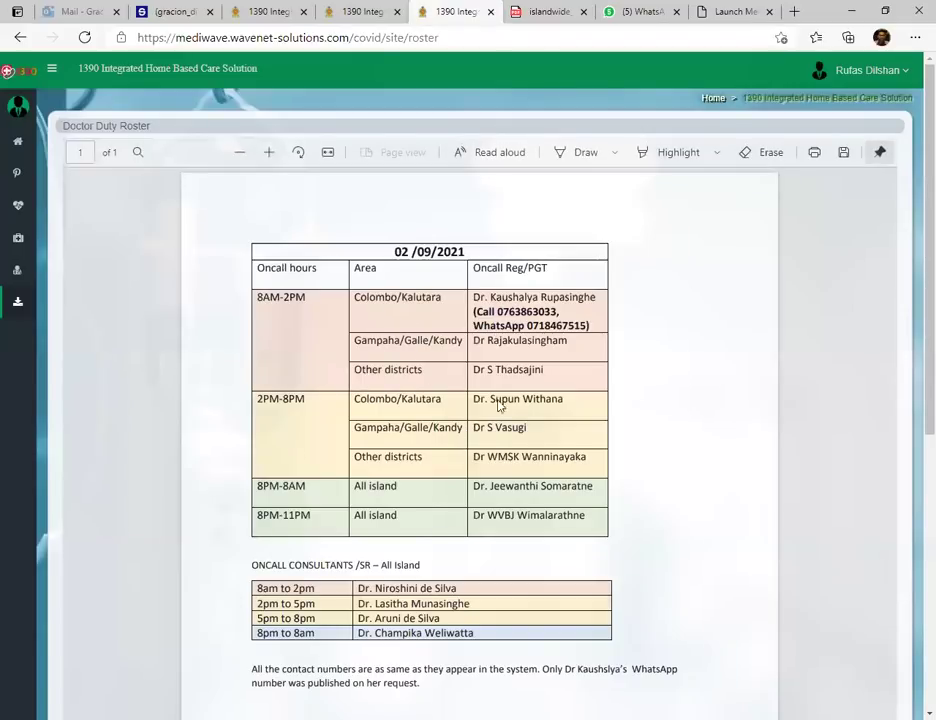
scroll(528, 572, "down", 2)
scroll(523, 428, "up", 1)
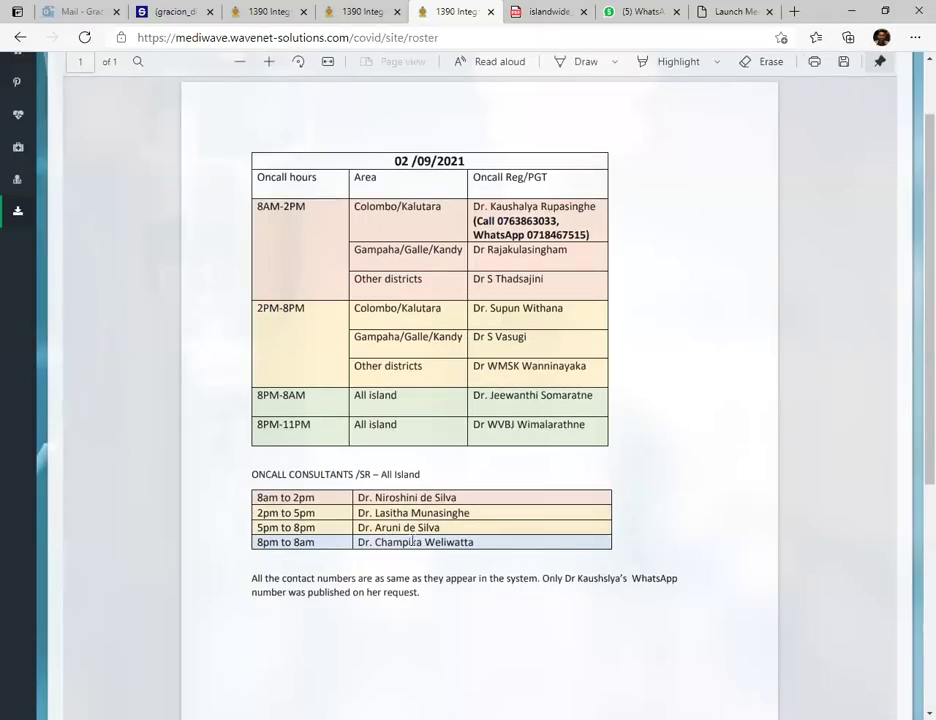
mouse_move(12, 218)
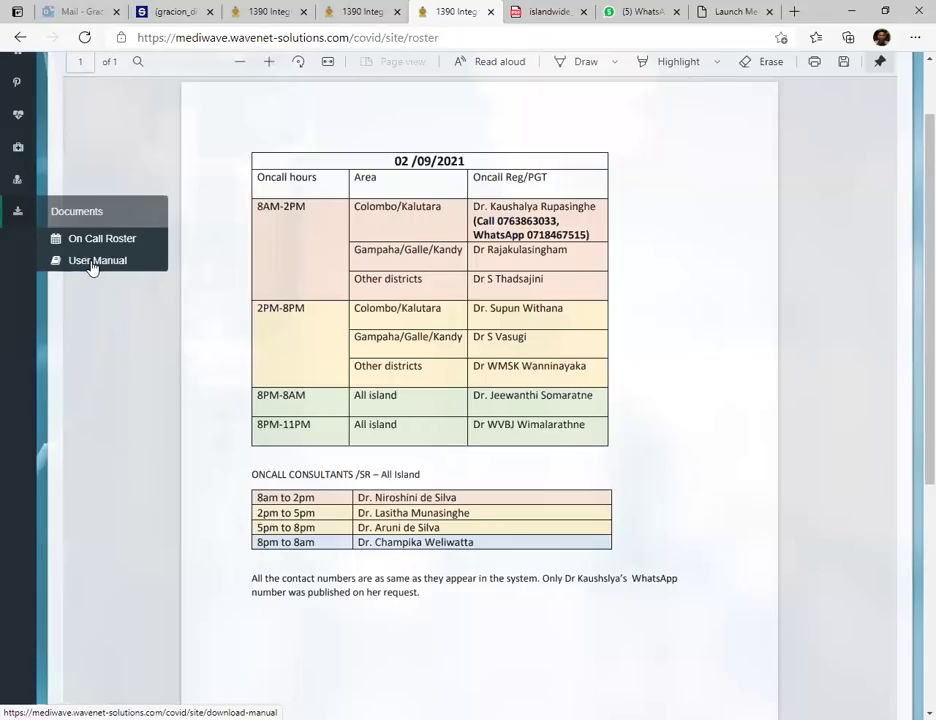
Open the COVID-19 Management Guidance user manual and scroll down through its pages
left_click(92, 262)
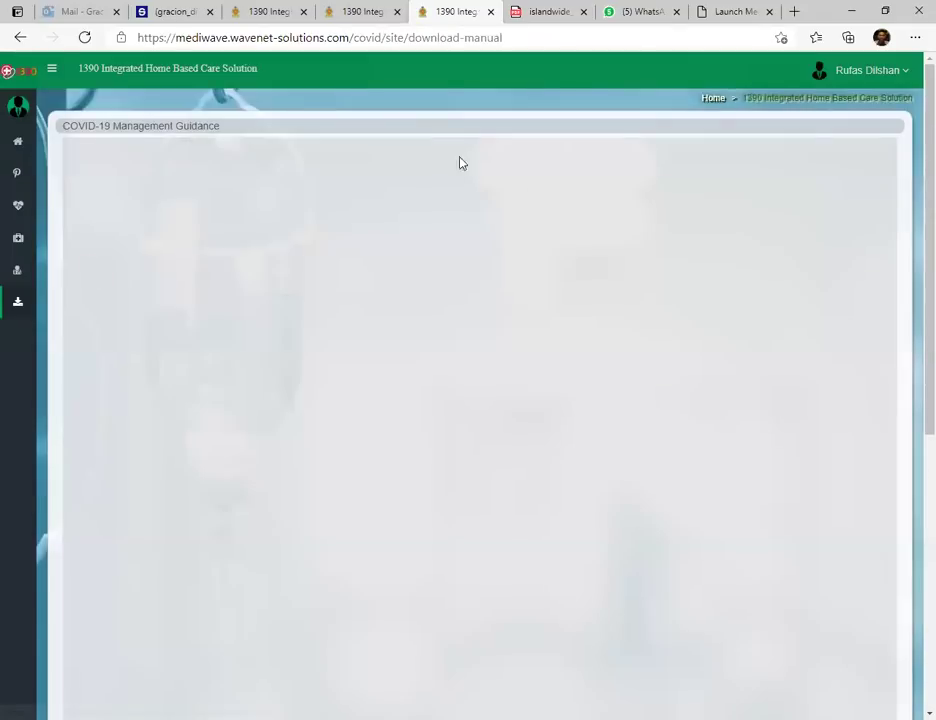
scroll(522, 371, "down", 12)
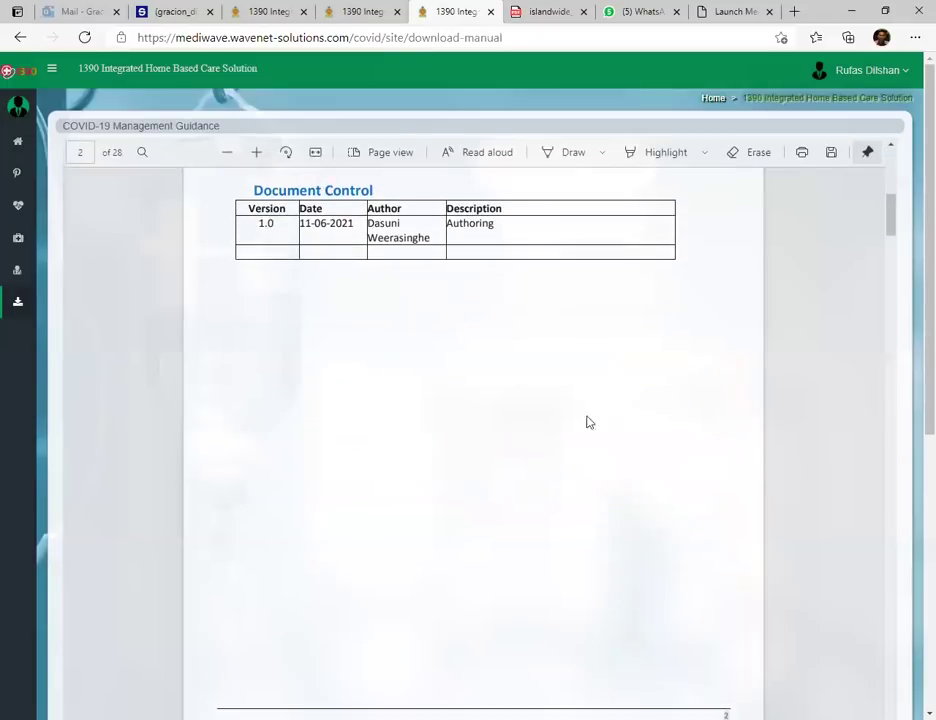
scroll(505, 356, "down", 10)
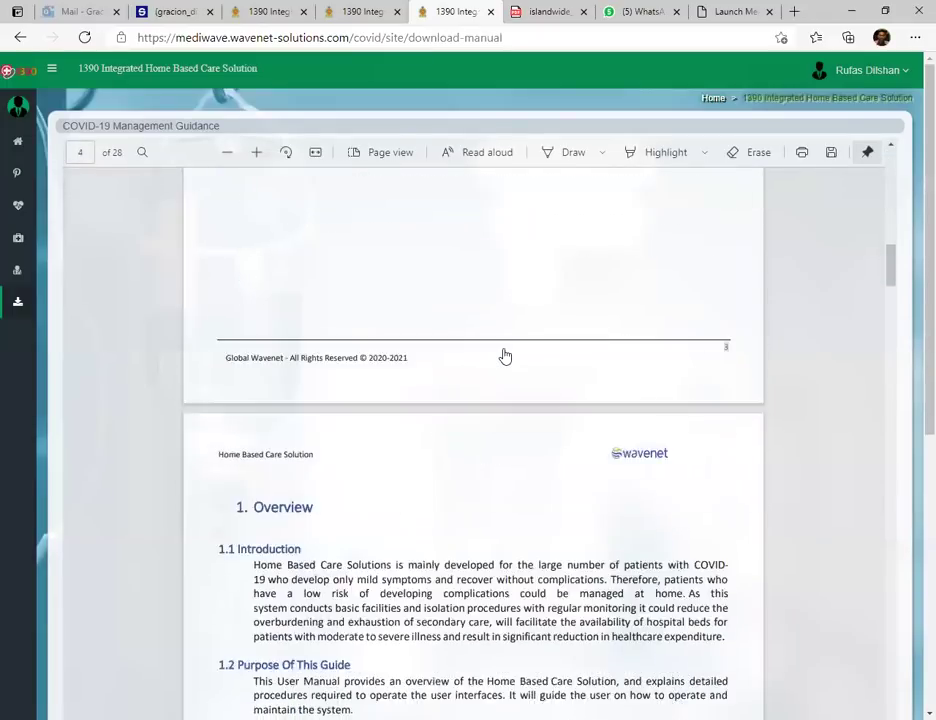
scroll(505, 356, "down", 15)
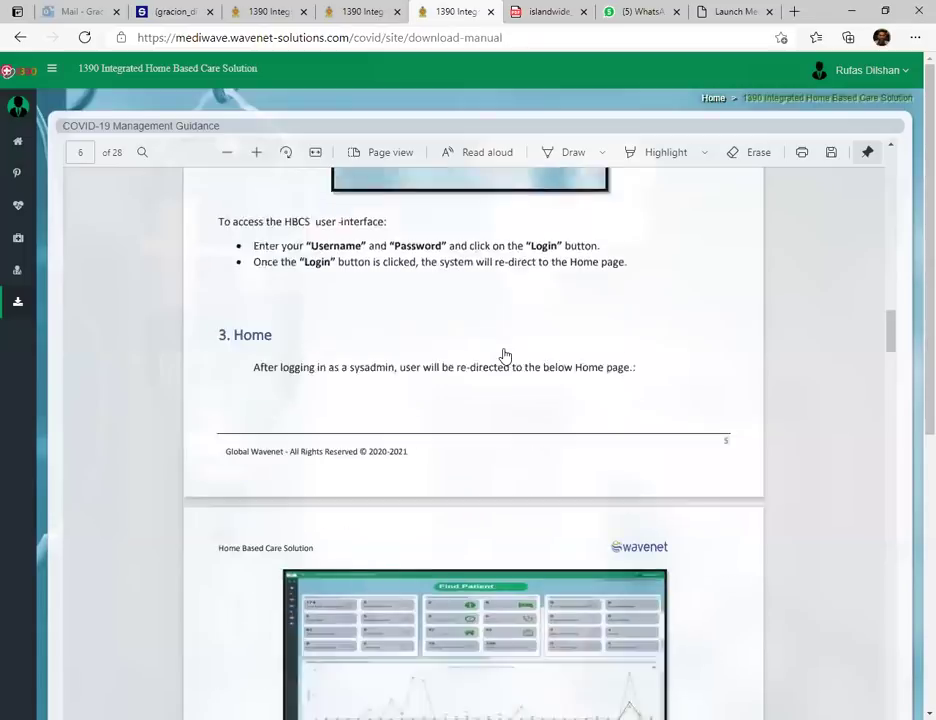
scroll(581, 384, "down", 15)
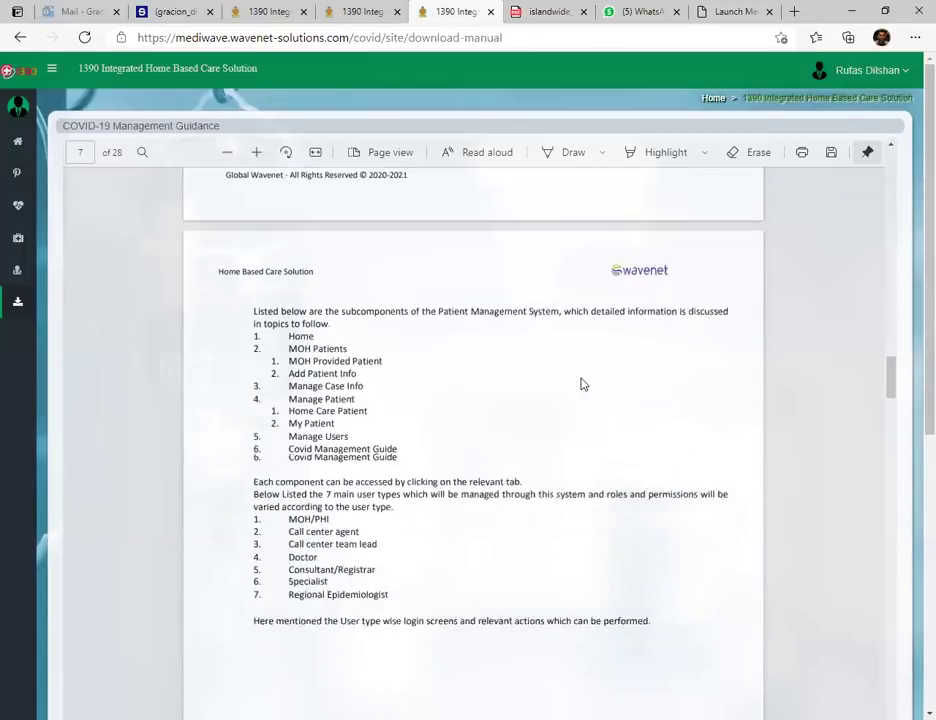
scroll(583, 384, "down", 10)
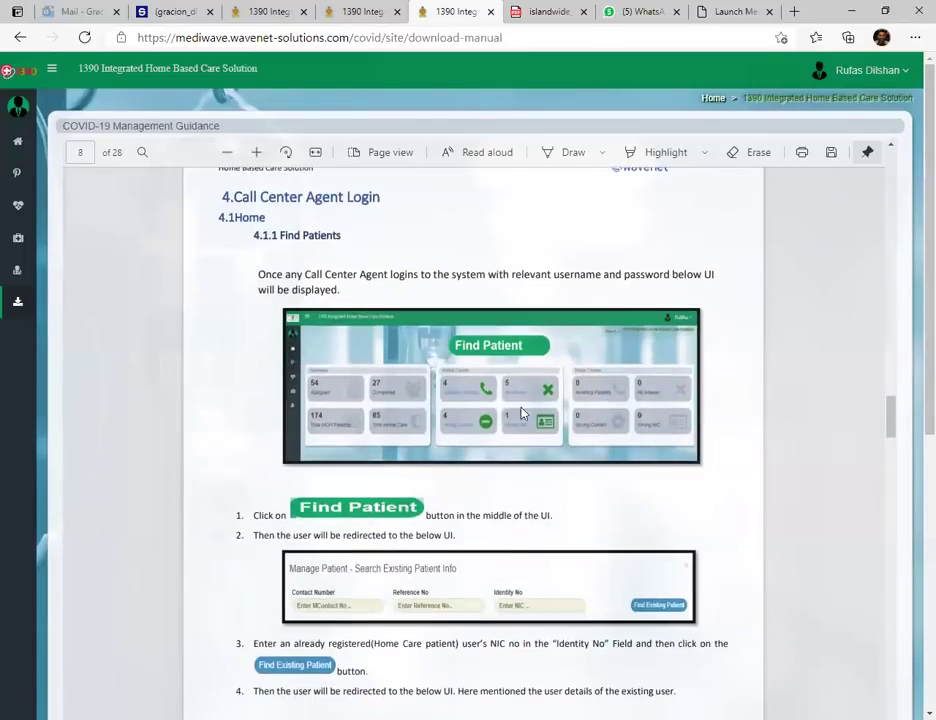
scroll(570, 495, "down", 10)
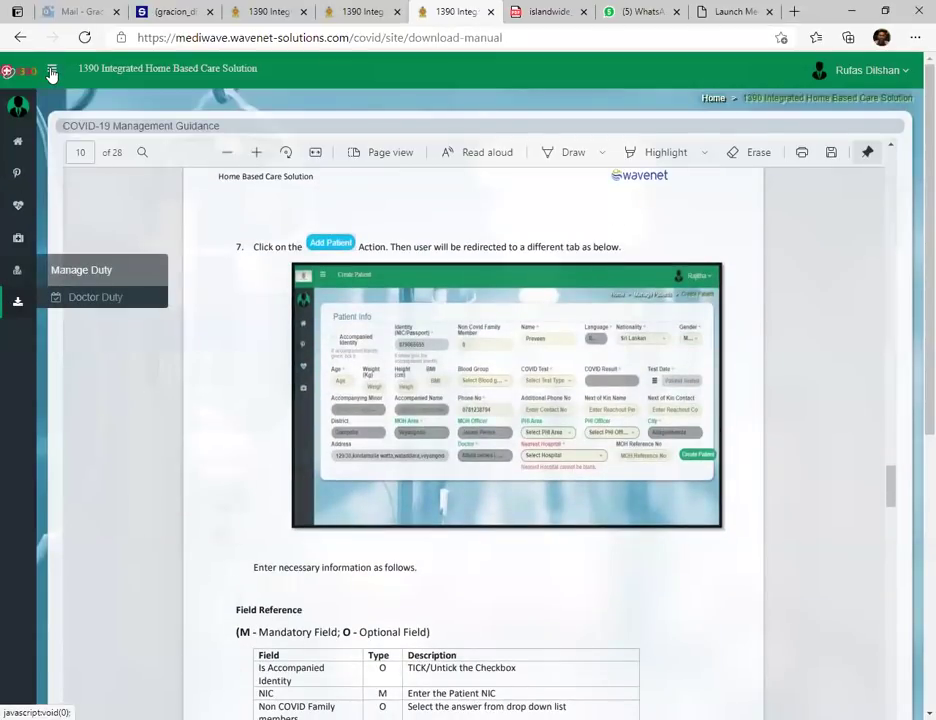
Expand the sidebar navigation and scroll the manual back to the Table of Content page
left_click(76, 192)
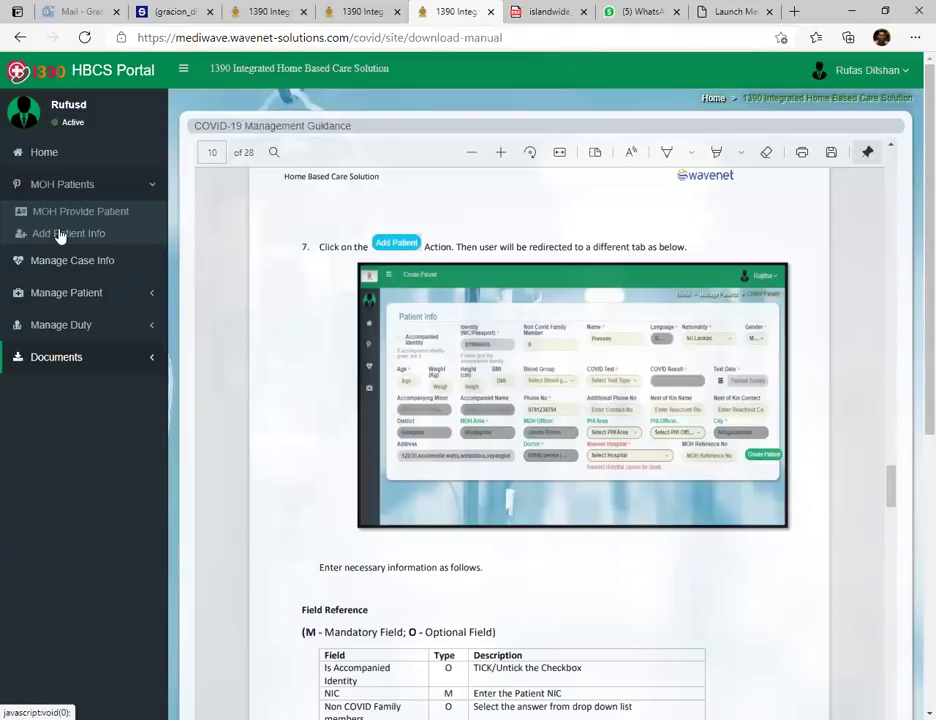
scroll(604, 345, "up", 1)
scroll(560, 340, "down", 3)
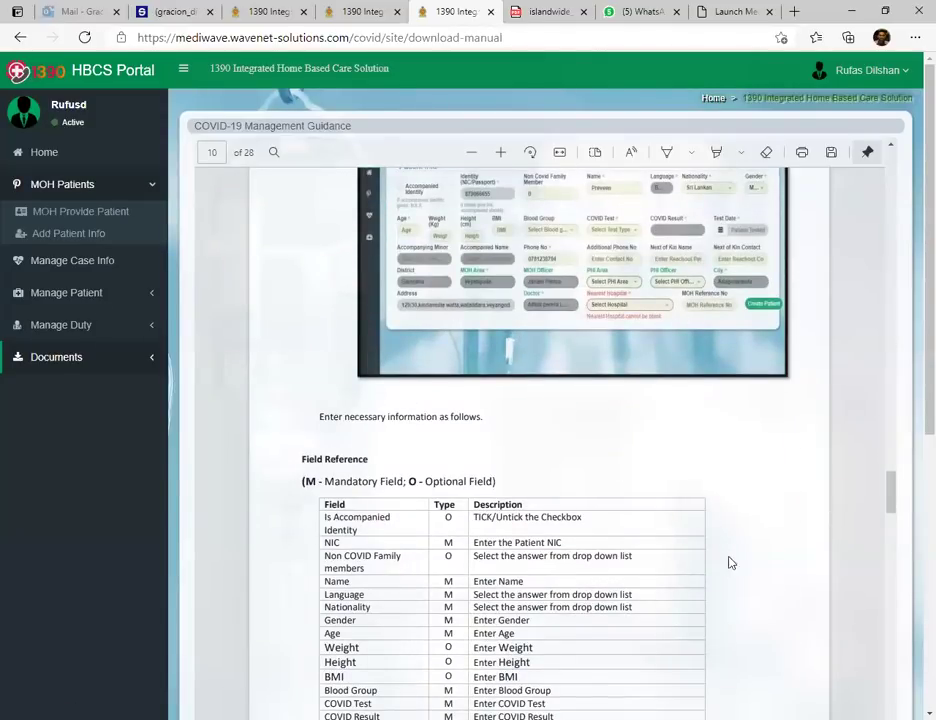
scroll(540, 511, "down", 5)
scroll(537, 511, "down", 15)
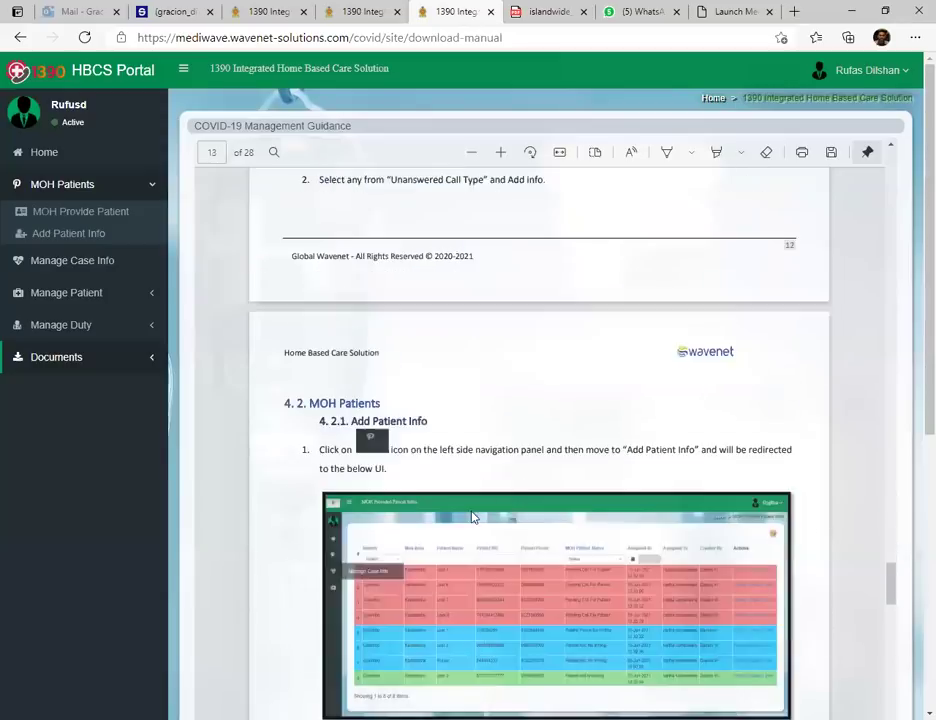
scroll(473, 517, "down", 15)
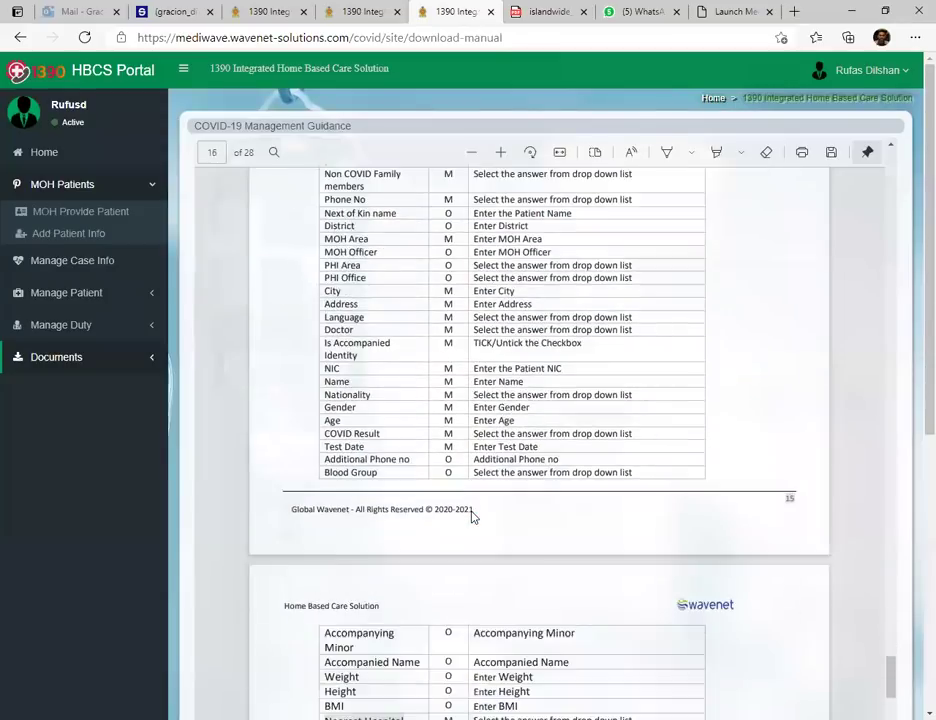
scroll(473, 517, "up", 20)
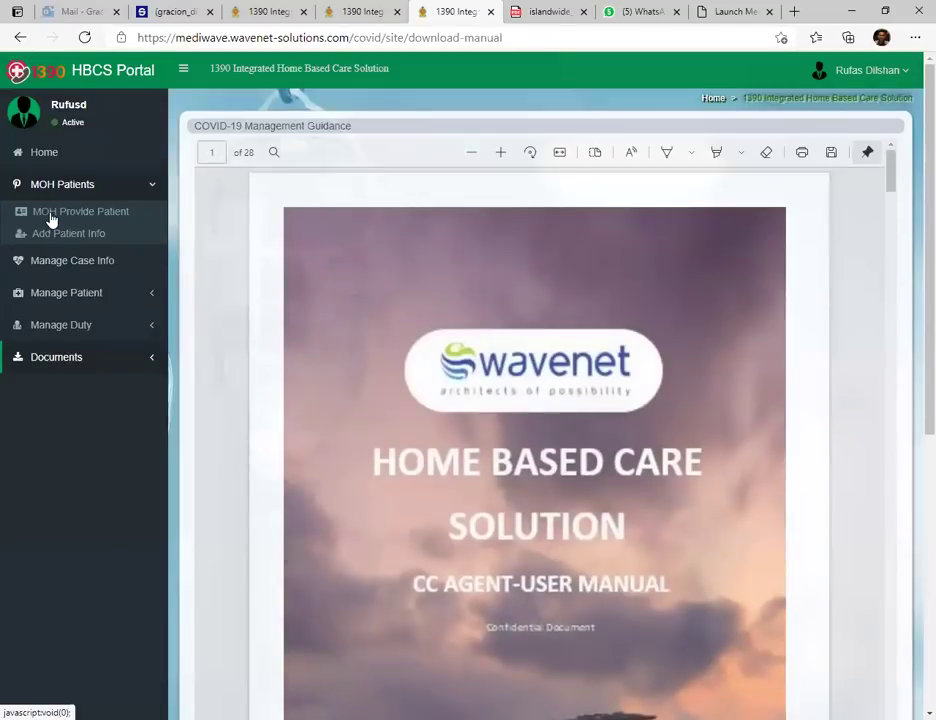
Open MOH Patients > MOH Provide Patient to list the two Colombo patients pending a call
left_click(50, 214)
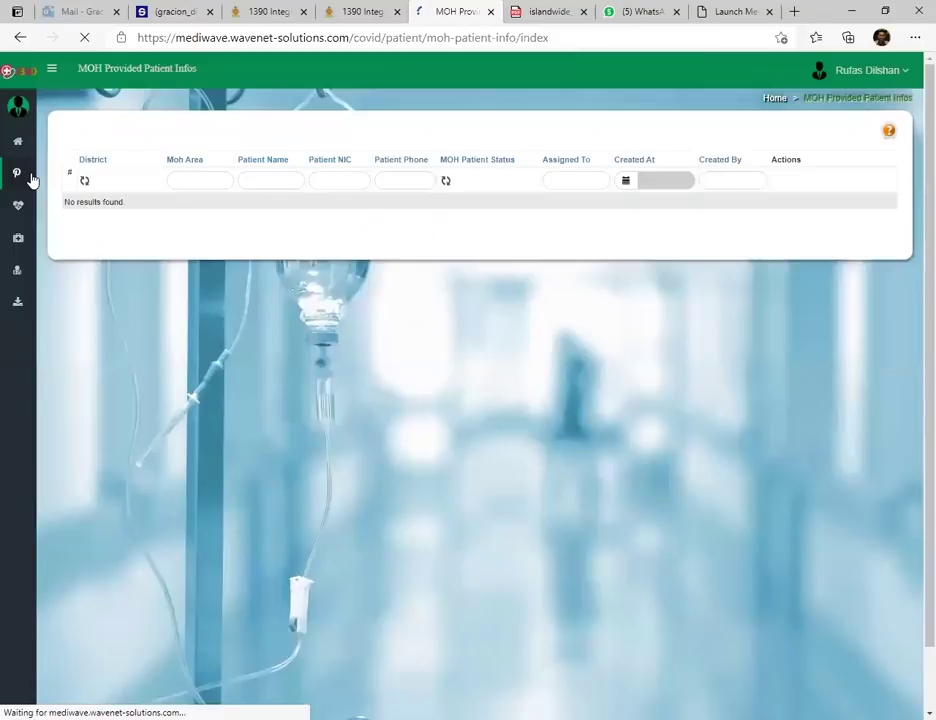
left_click(88, 231)
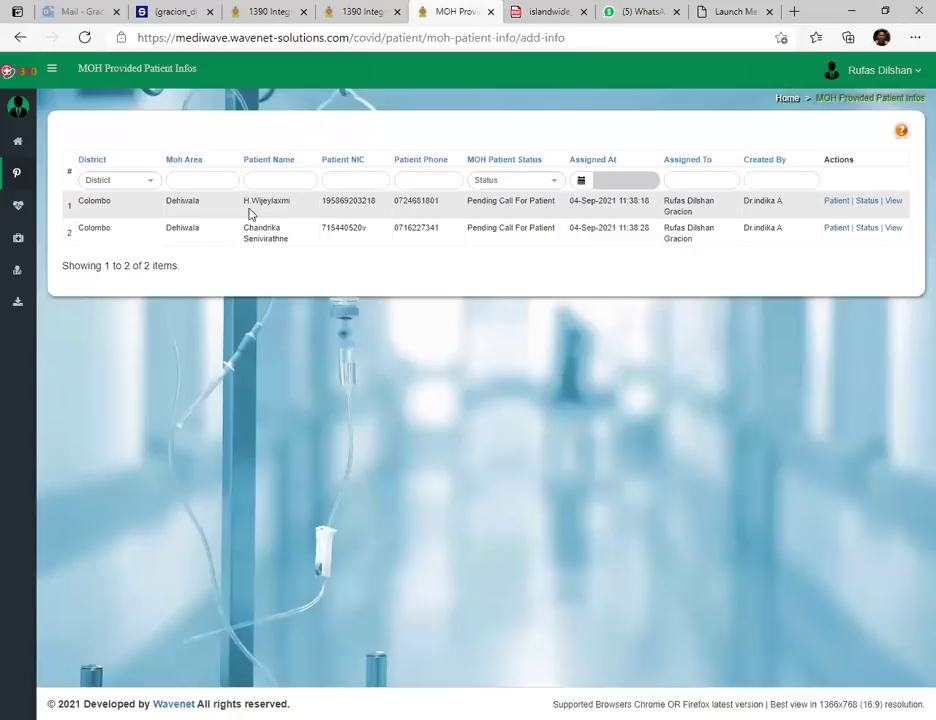
Open row 1's Update Status form and set Patient Status to Already At Isolation Center
left_click(867, 202)
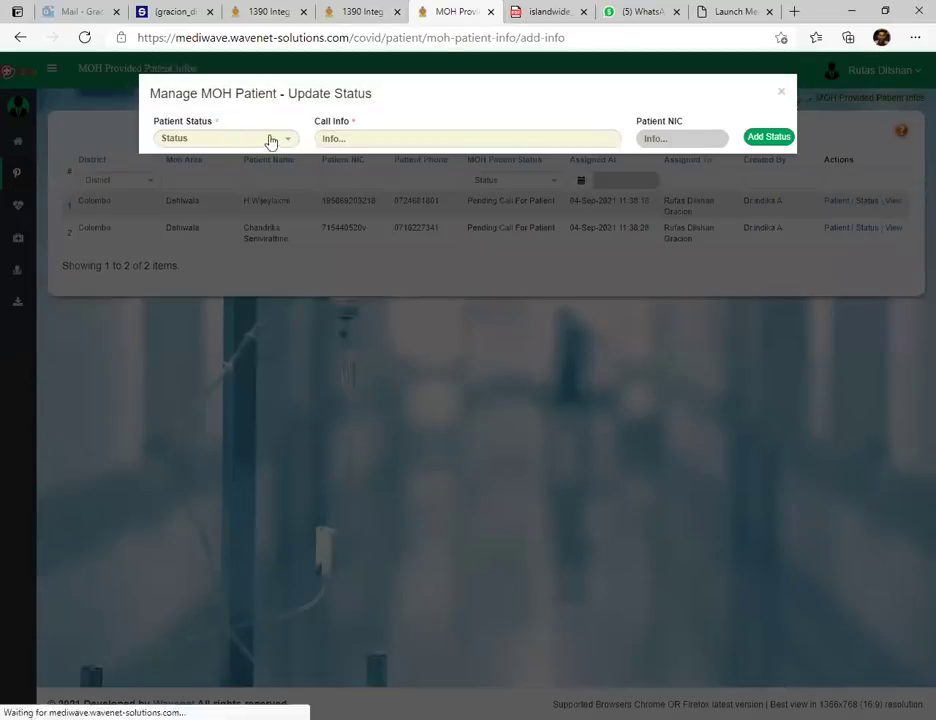
left_click(287, 140)
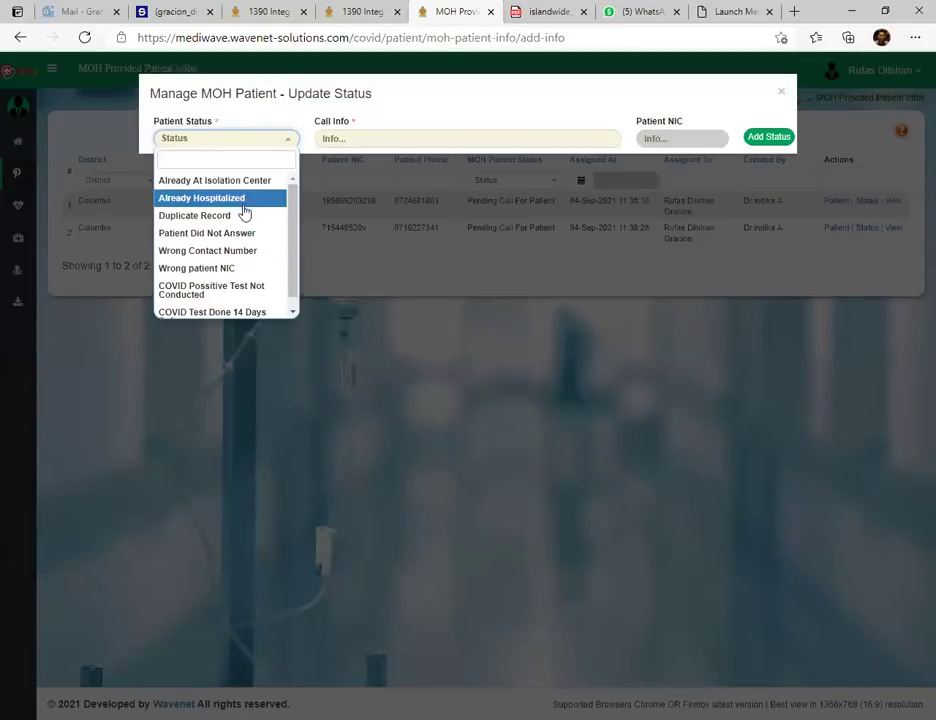
scroll(251, 263, "down", 1)
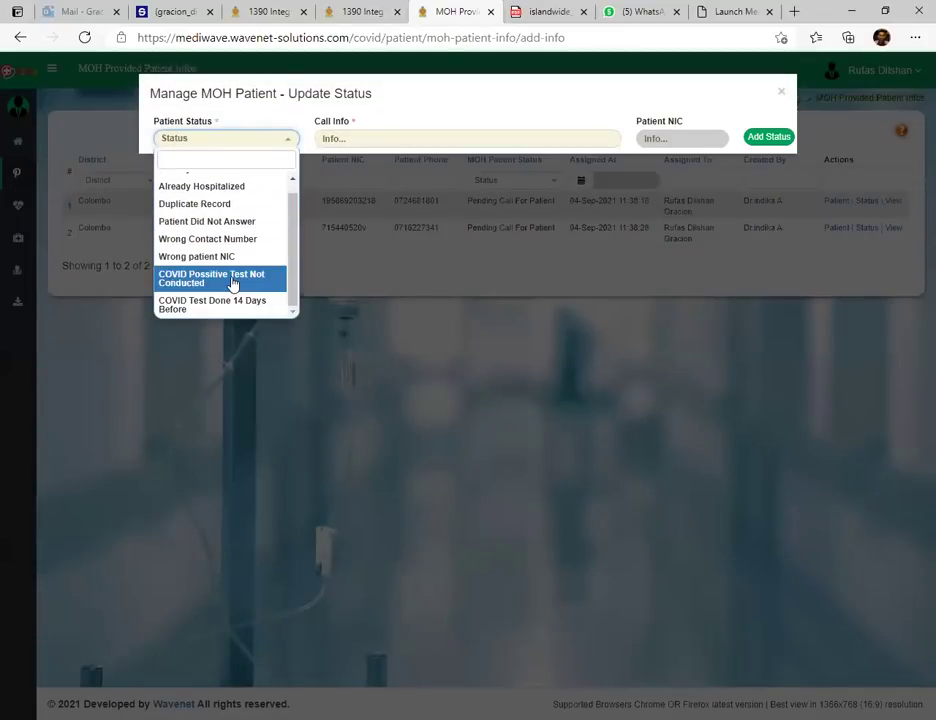
scroll(235, 280, "up", 1)
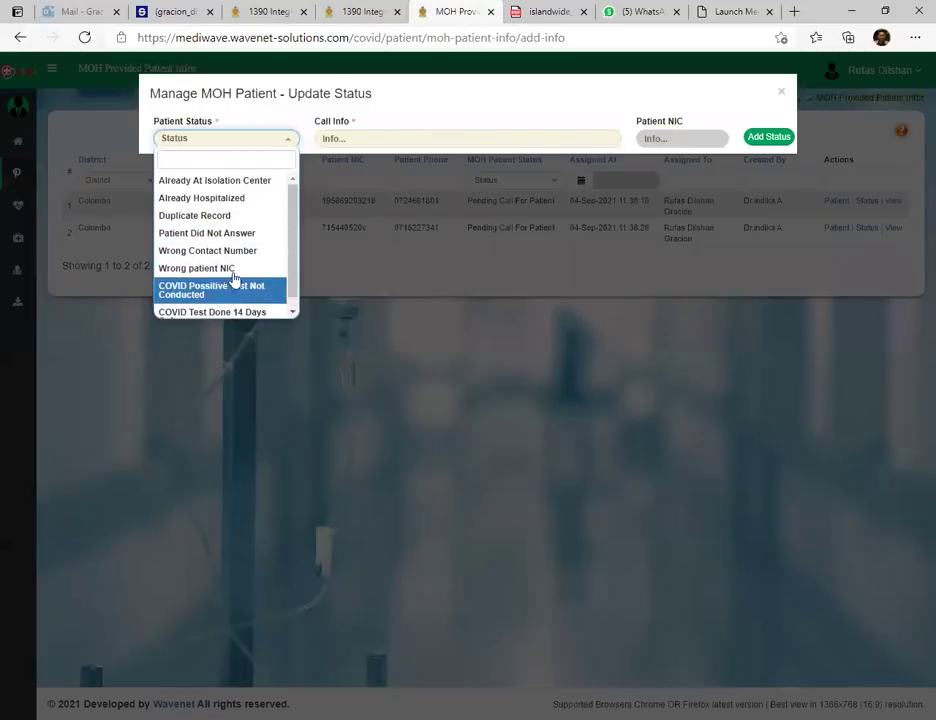
left_click(228, 186)
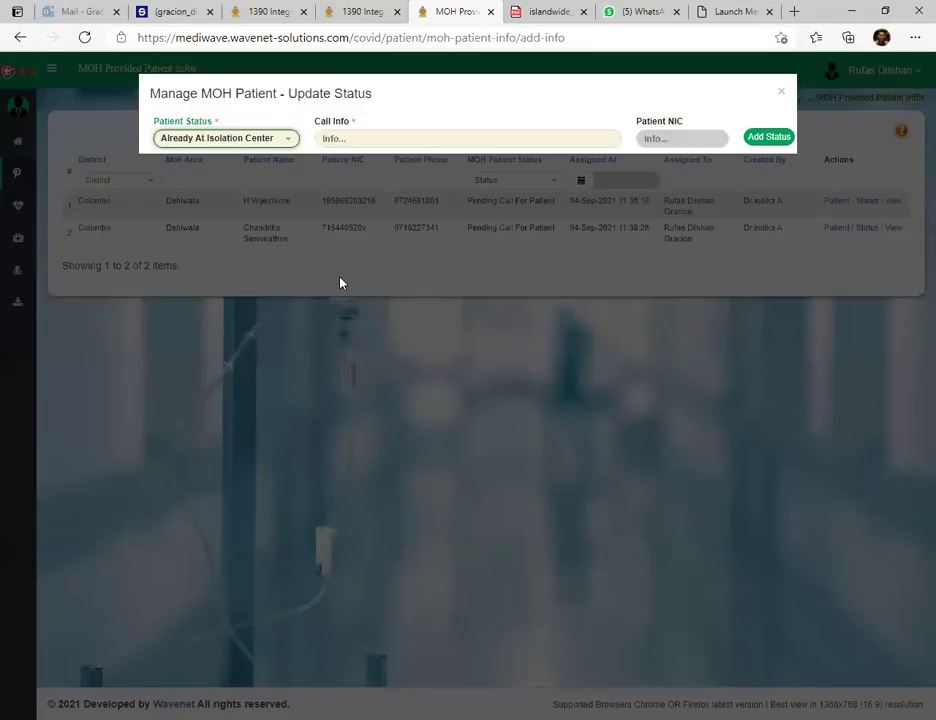
left_click(213, 140)
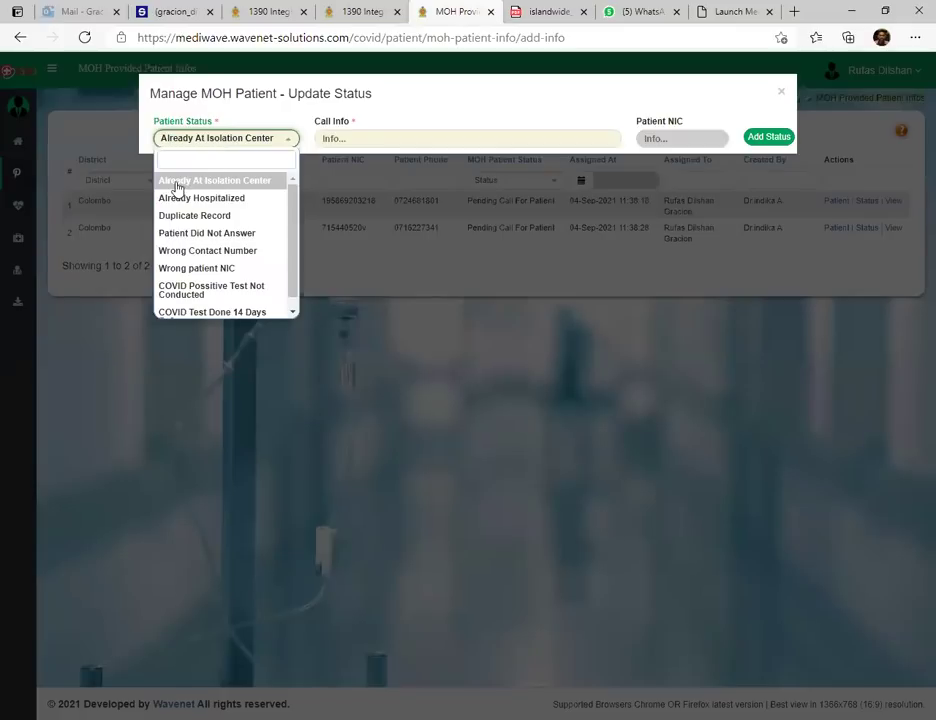
left_click(232, 183)
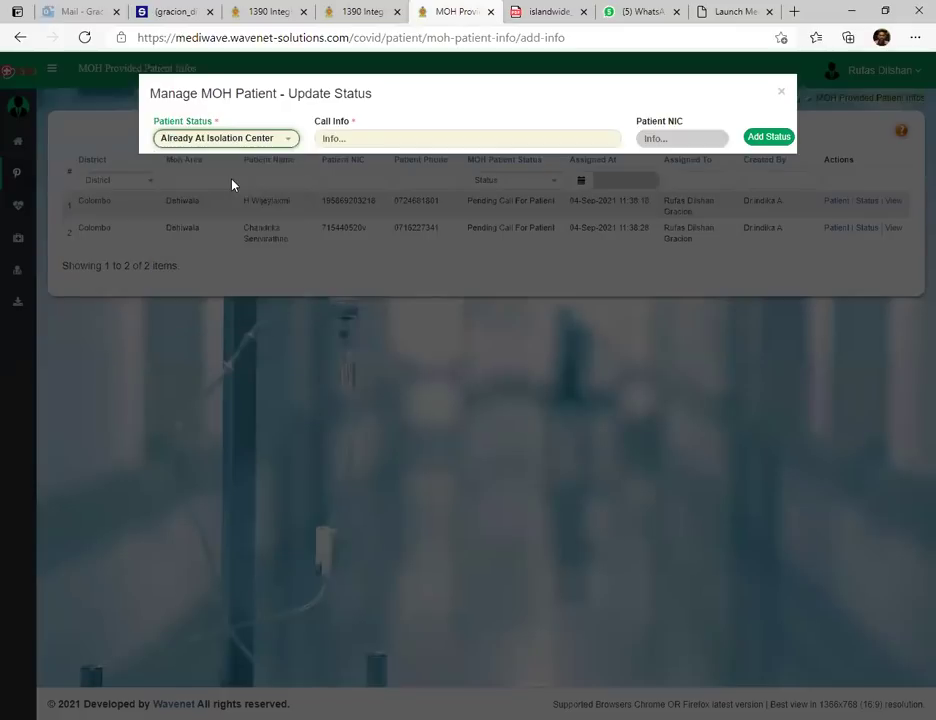
left_click(353, 137)
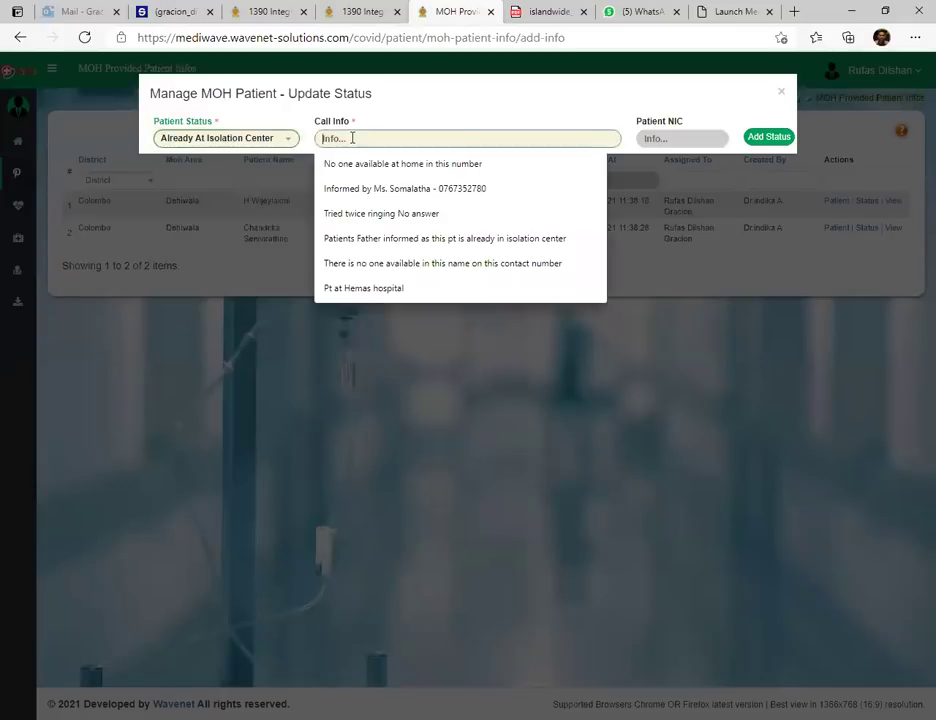
Enter 'yyyy' as call info, try Add Status, then close the Update Status dialog unsaved
left_click(470, 117)
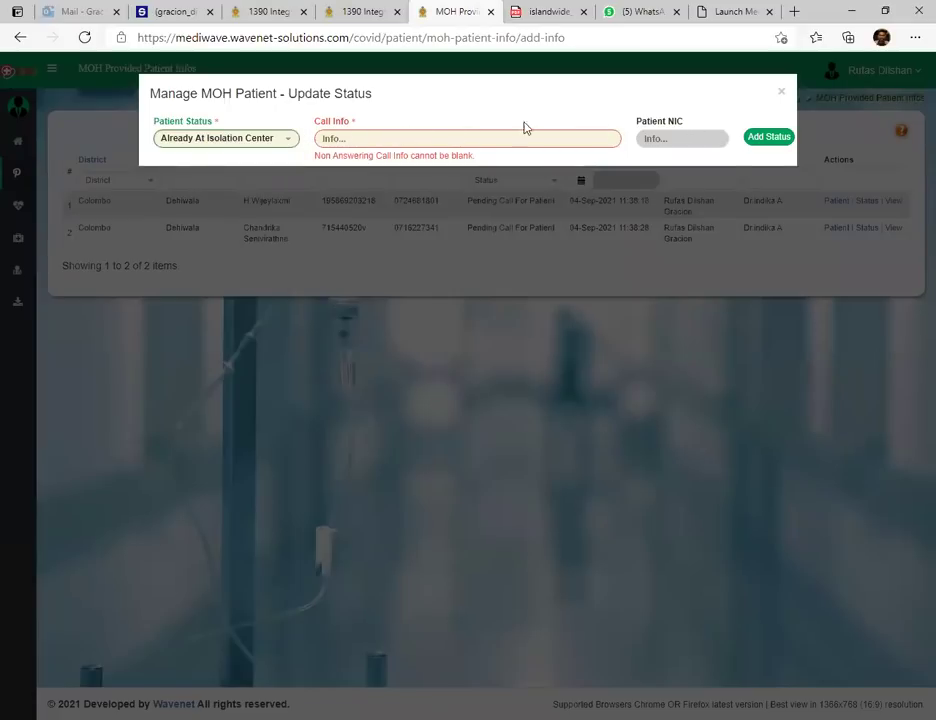
left_click(470, 138)
type("yyyy")
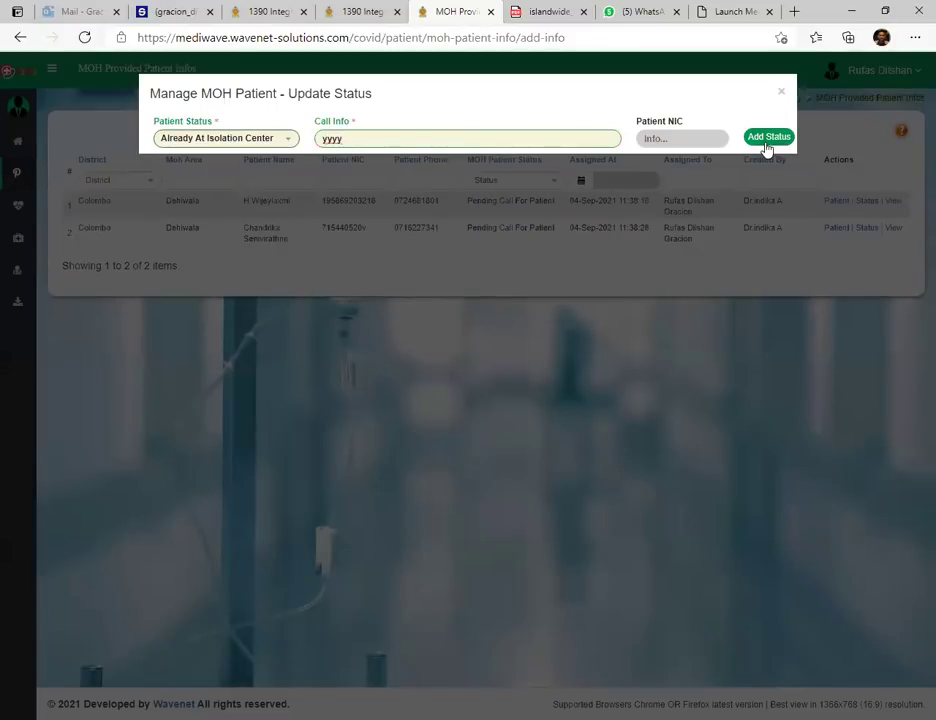
left_click(768, 143)
left_click(781, 92)
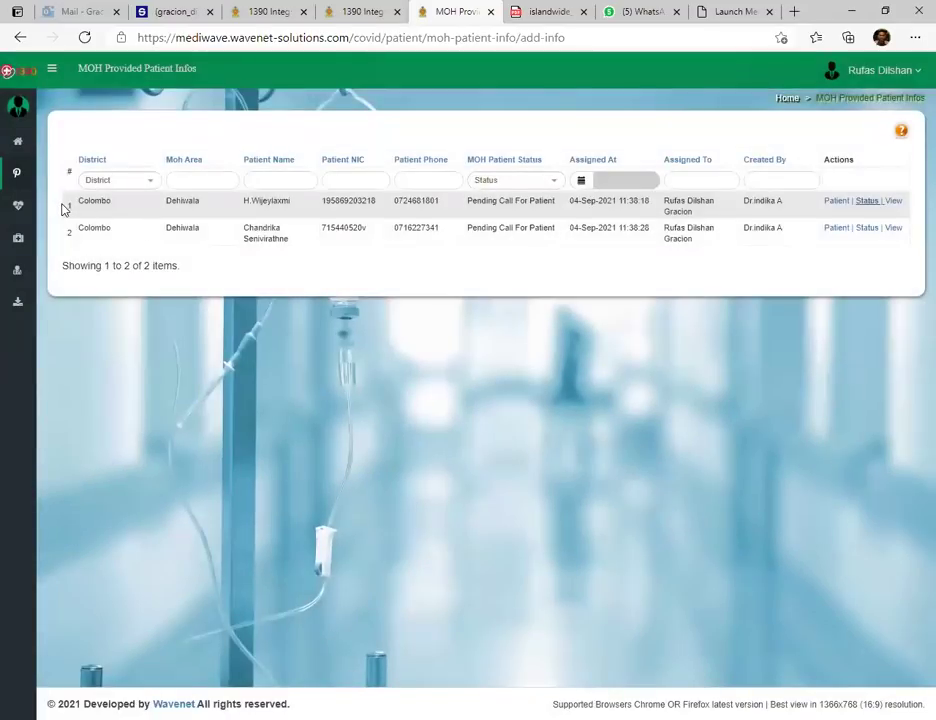
left_click_drag(61, 208, 906, 215)
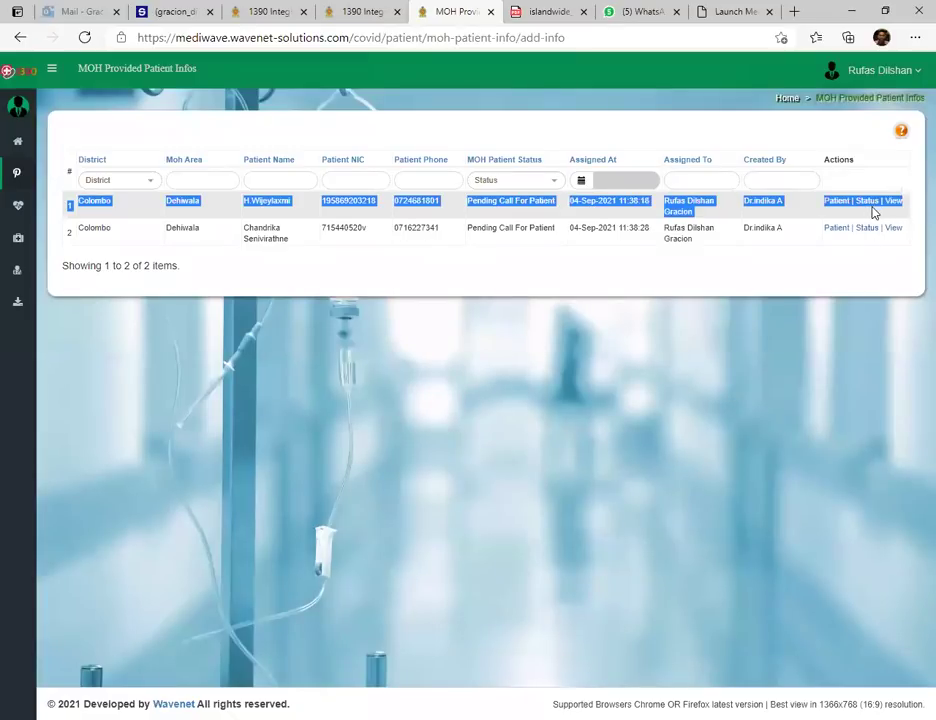
left_click(871, 208)
left_click_drag(70, 206, 906, 206)
left_click(865, 201)
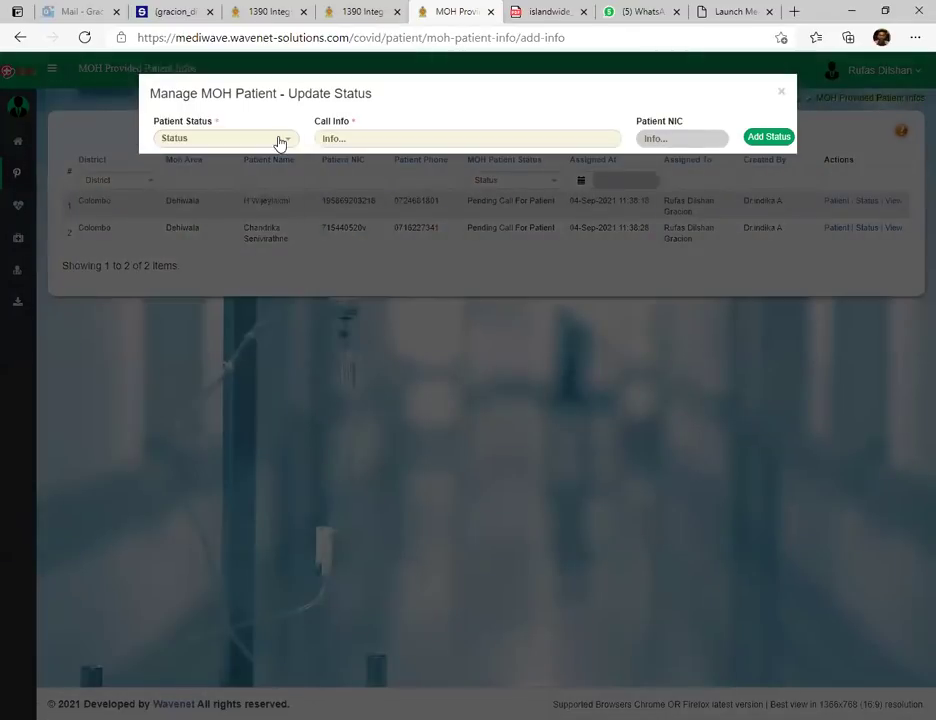
left_click(280, 143)
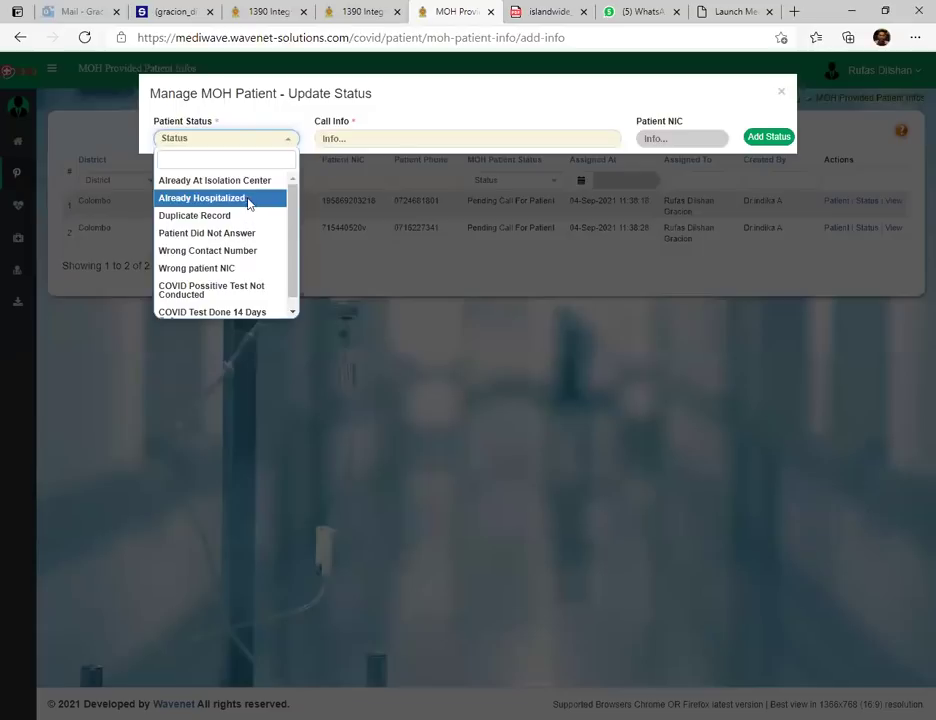
left_click(248, 200)
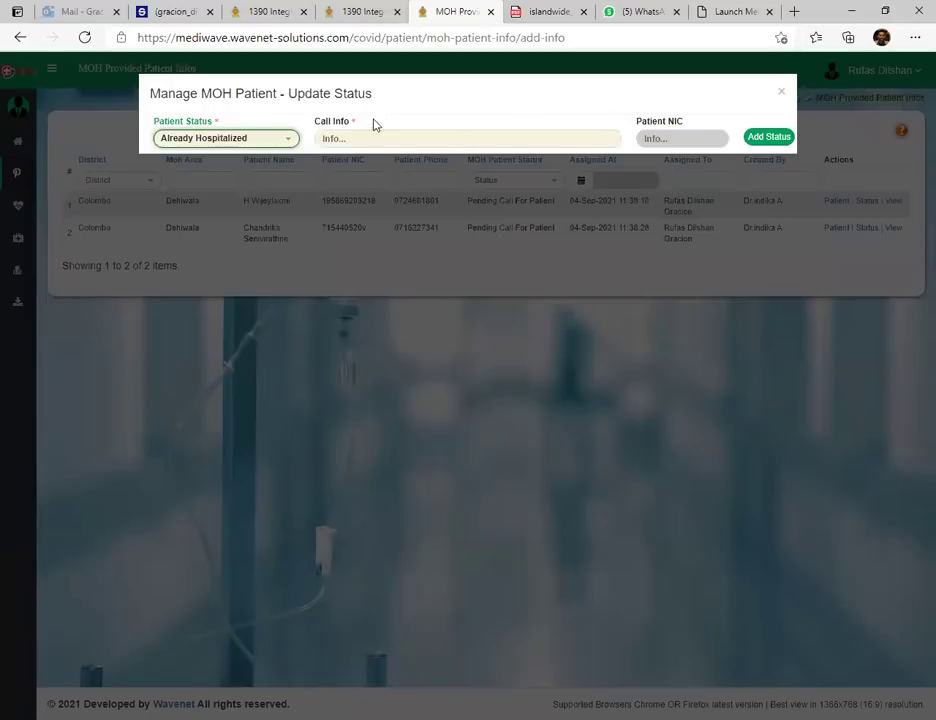
left_click(404, 138)
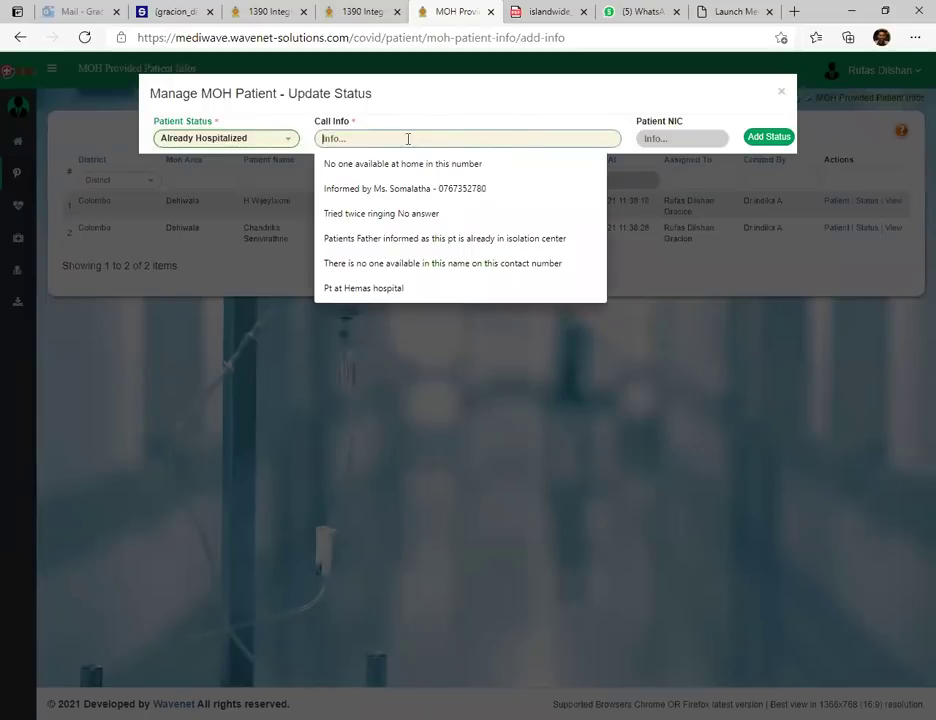
left_click(528, 126)
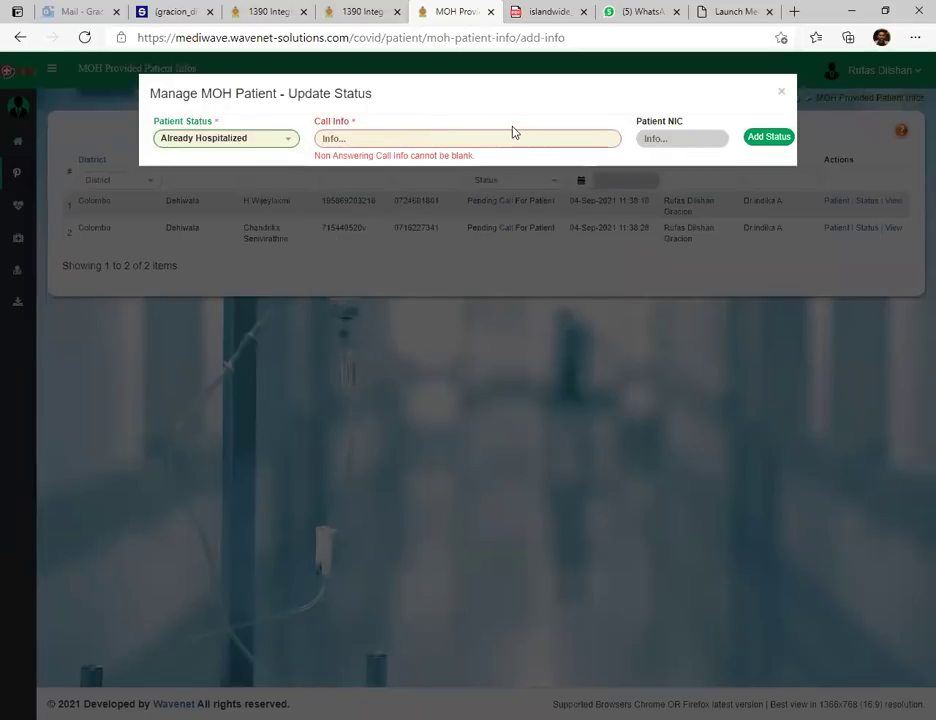
left_click(222, 139)
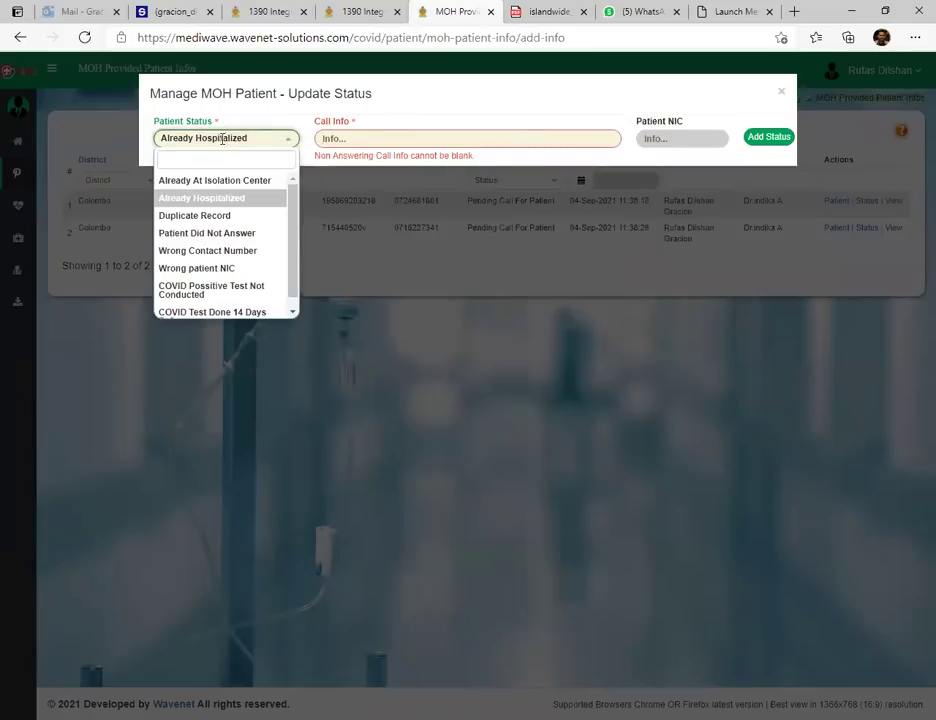
left_click(230, 216)
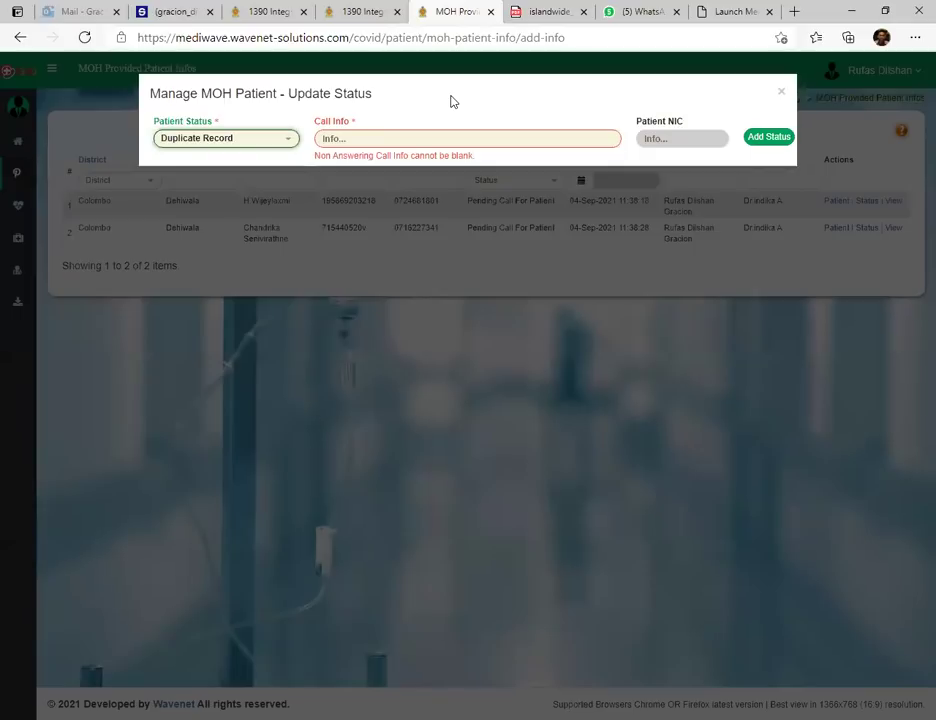
left_click(350, 139)
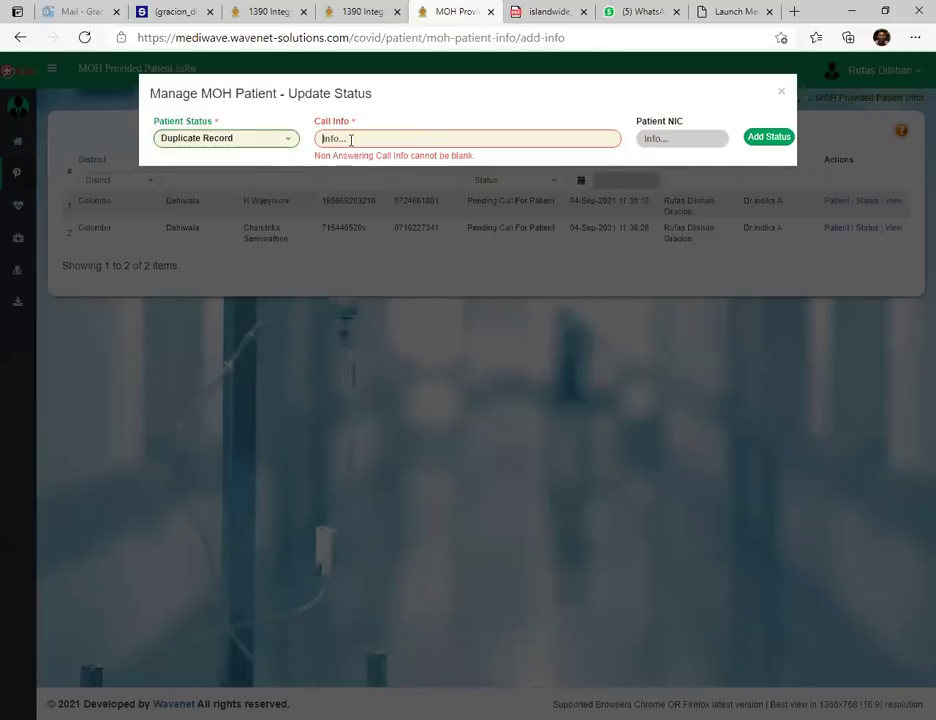
left_click(350, 139)
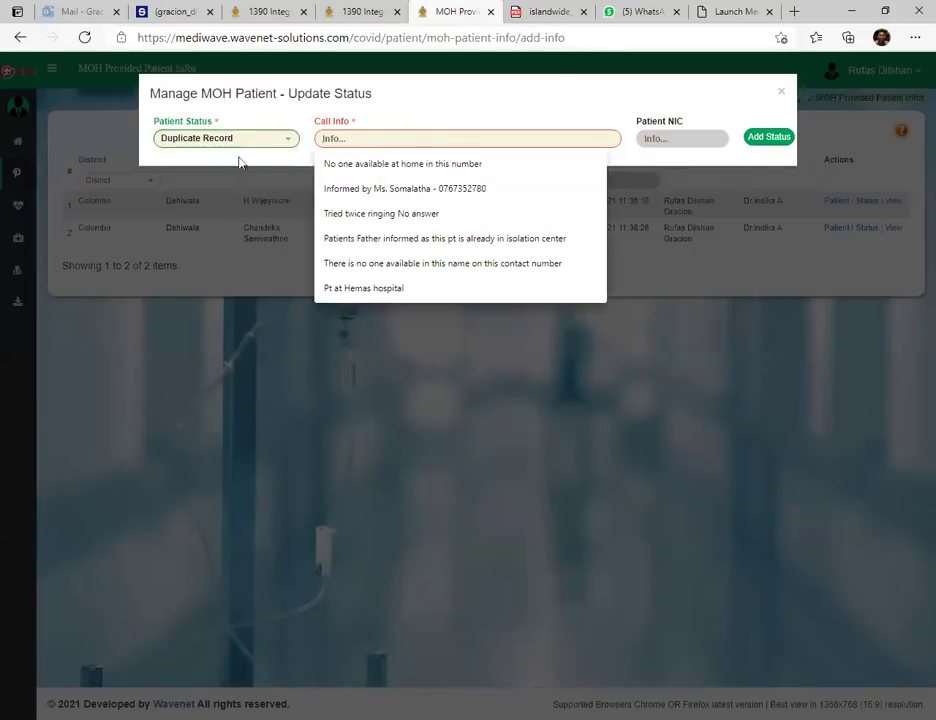
left_click(472, 115)
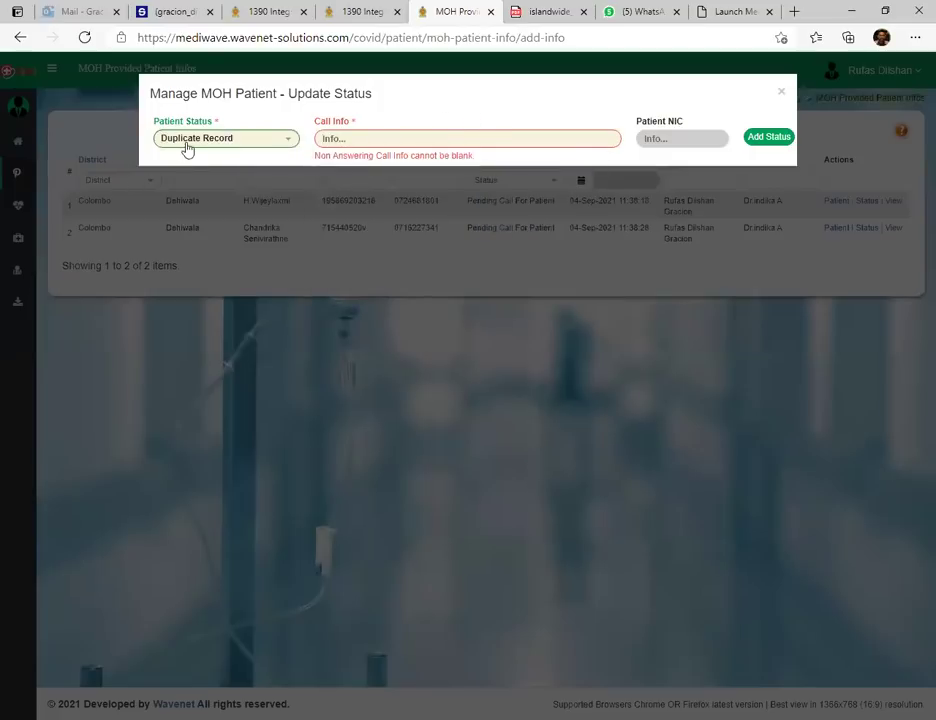
left_click(781, 91)
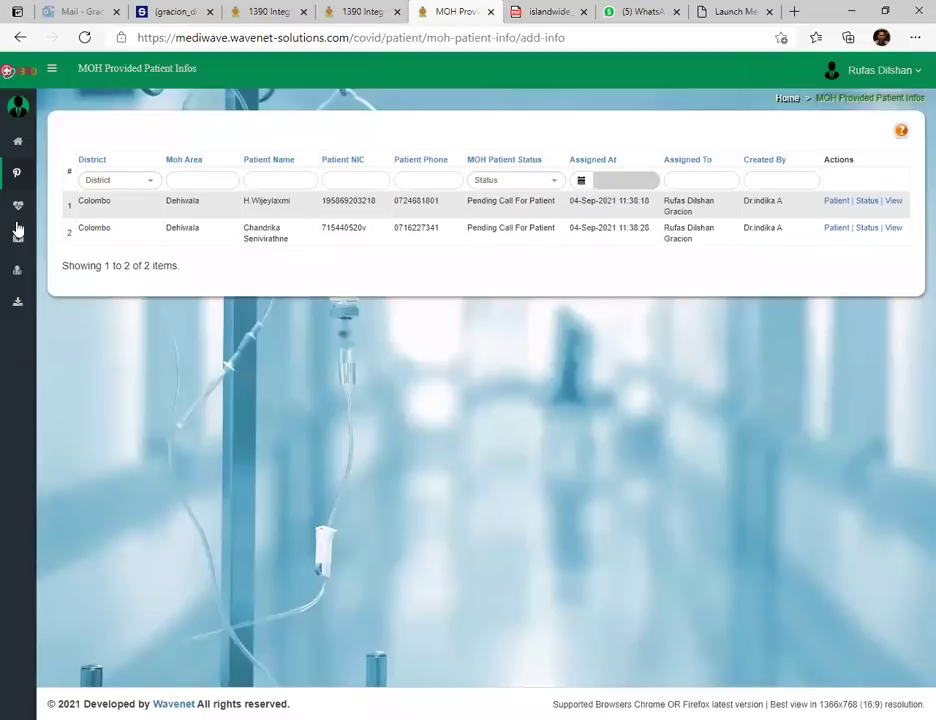
mouse_move(18, 240)
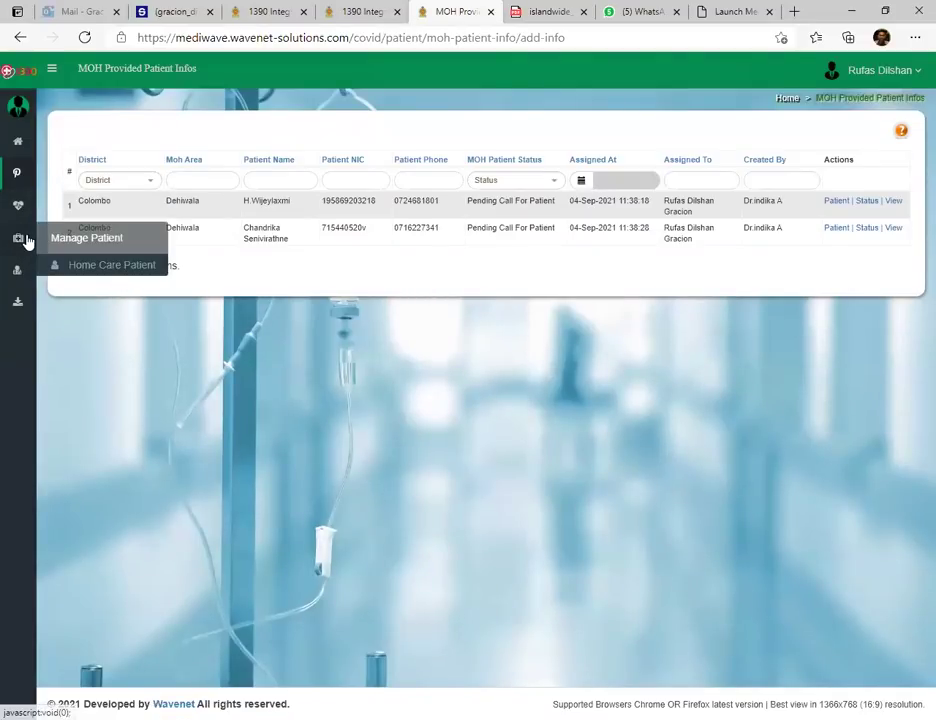
left_click(98, 266)
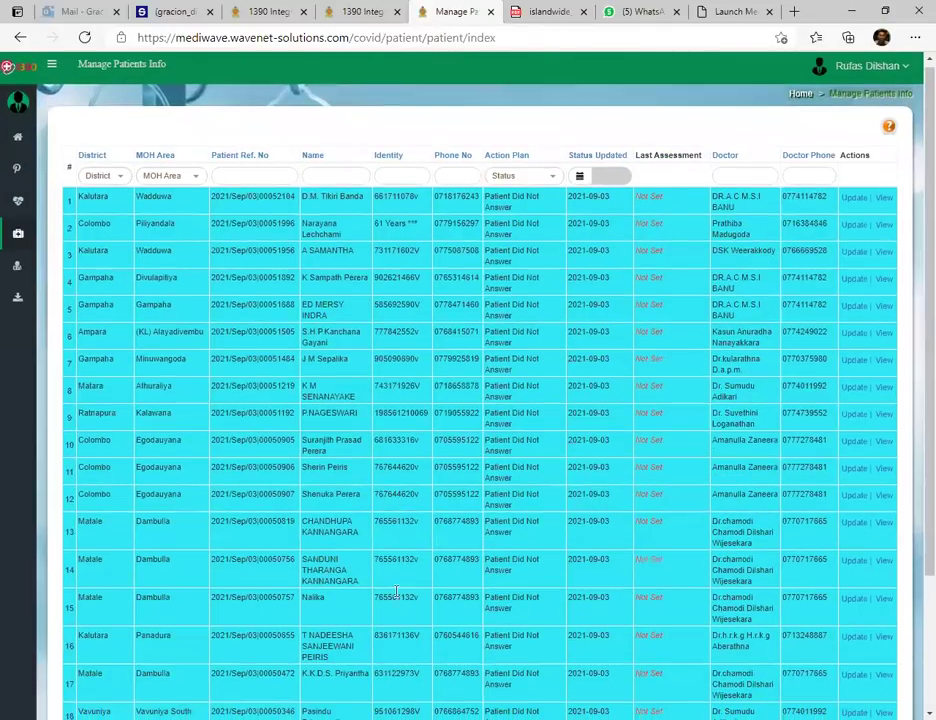
scroll(392, 497, "down", 3)
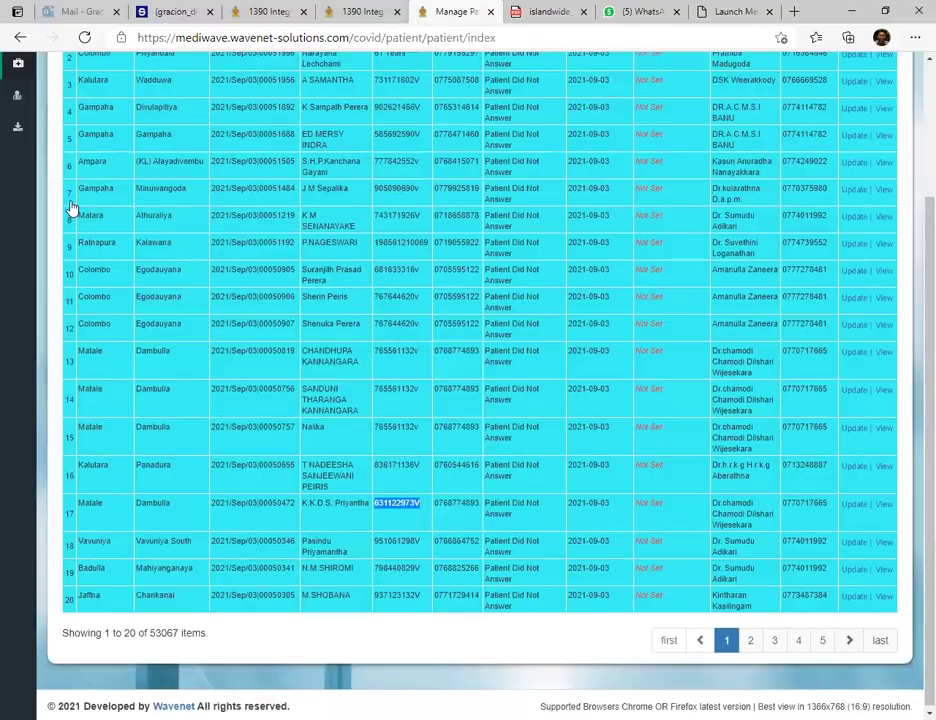
scroll(83, 156, "up", 3)
left_click(17, 173)
left_click(105, 220)
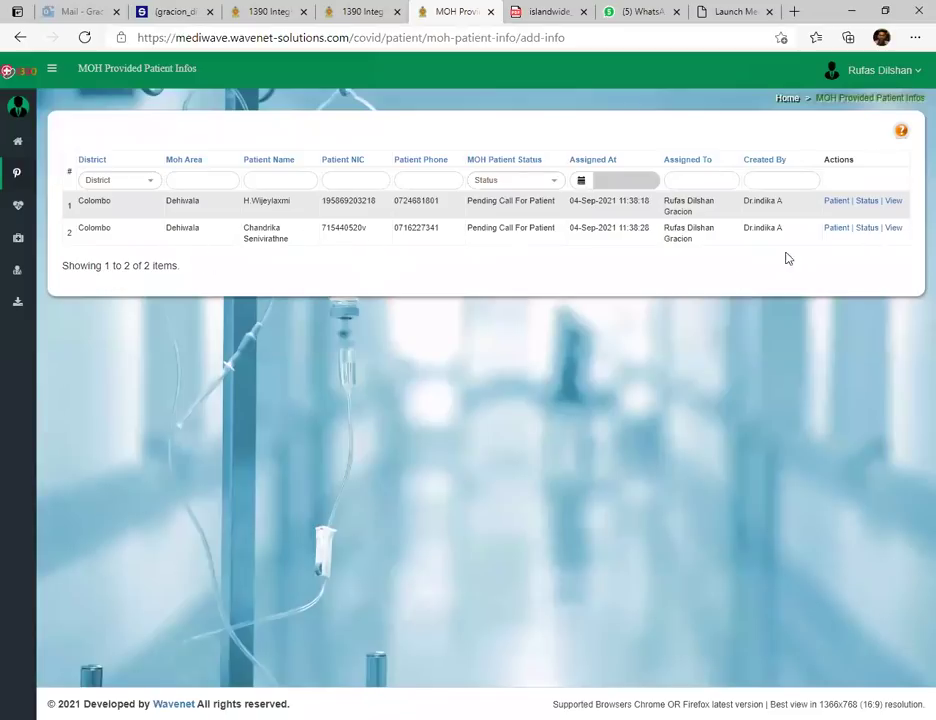
double_click(335, 228)
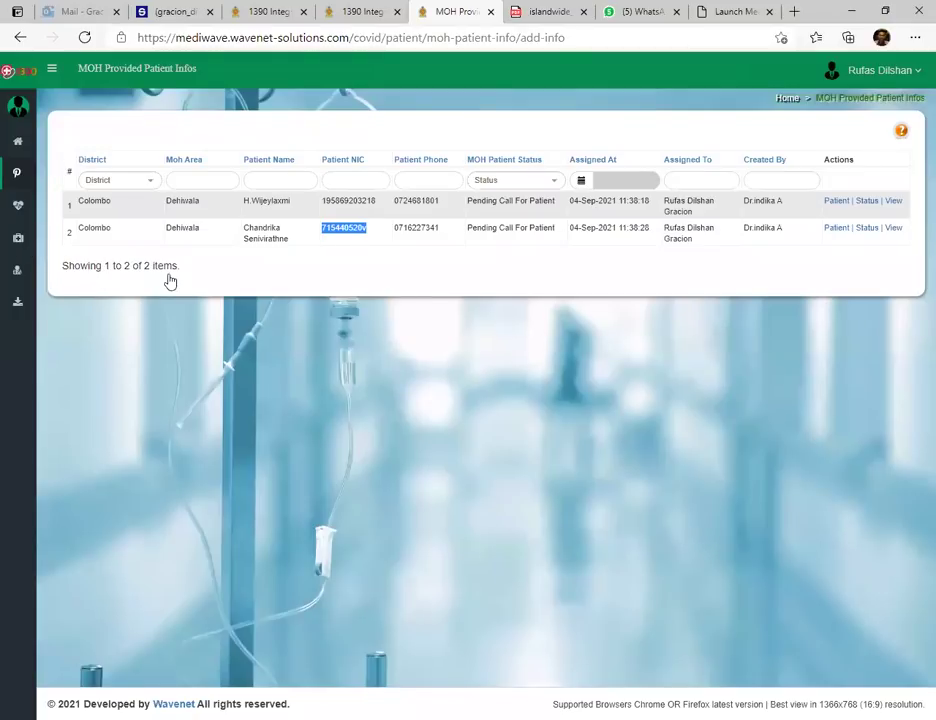
key("alt+Left")
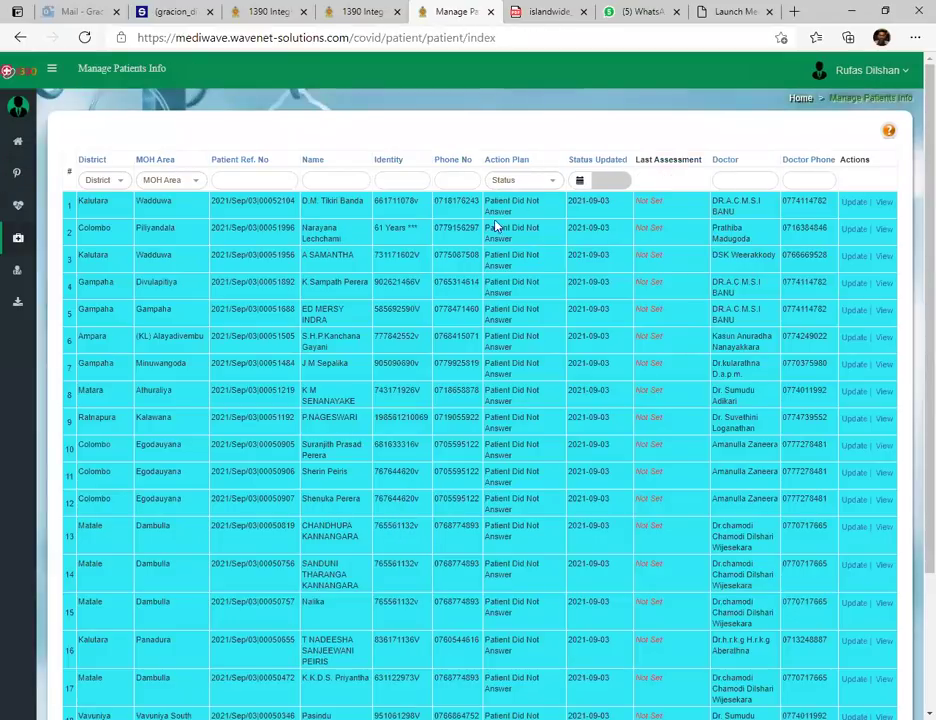
scroll(533, 215, "down", 3)
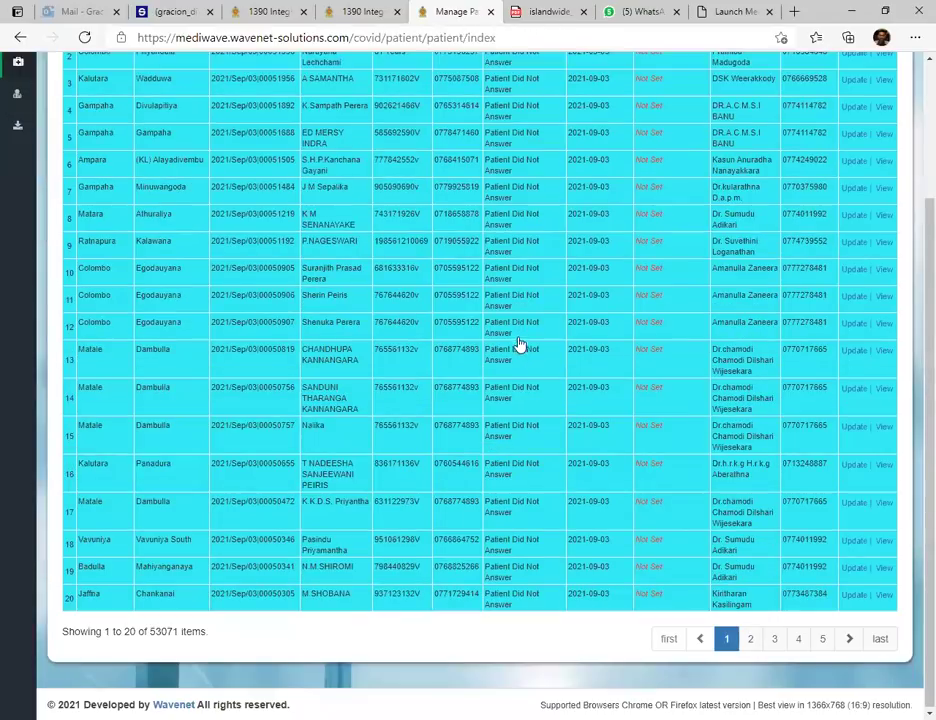
scroll(516, 359, "up", 3)
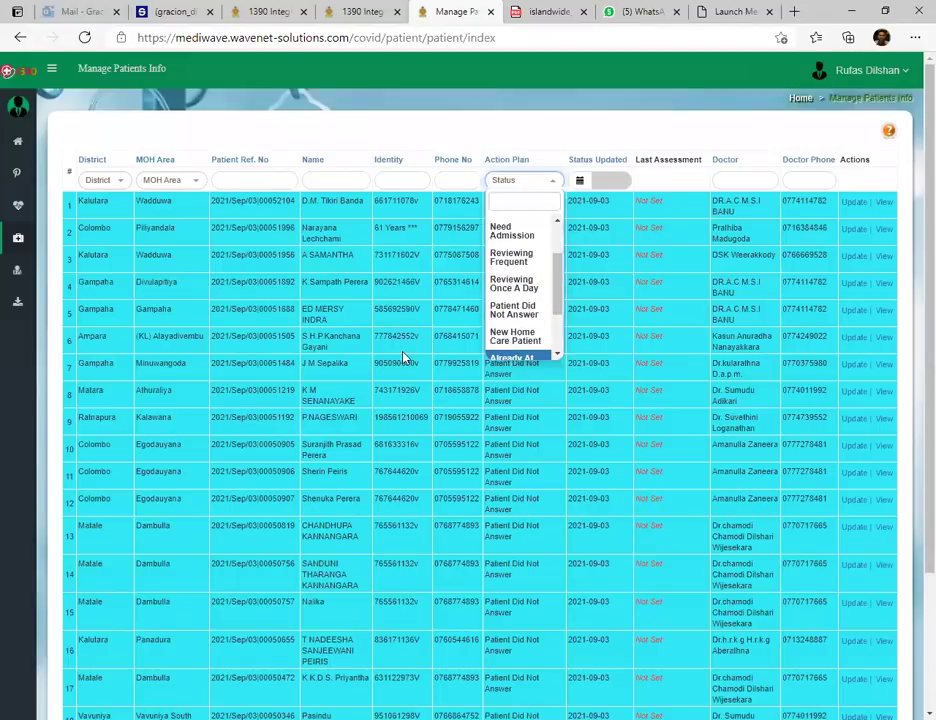
key("Up")
key("Return")
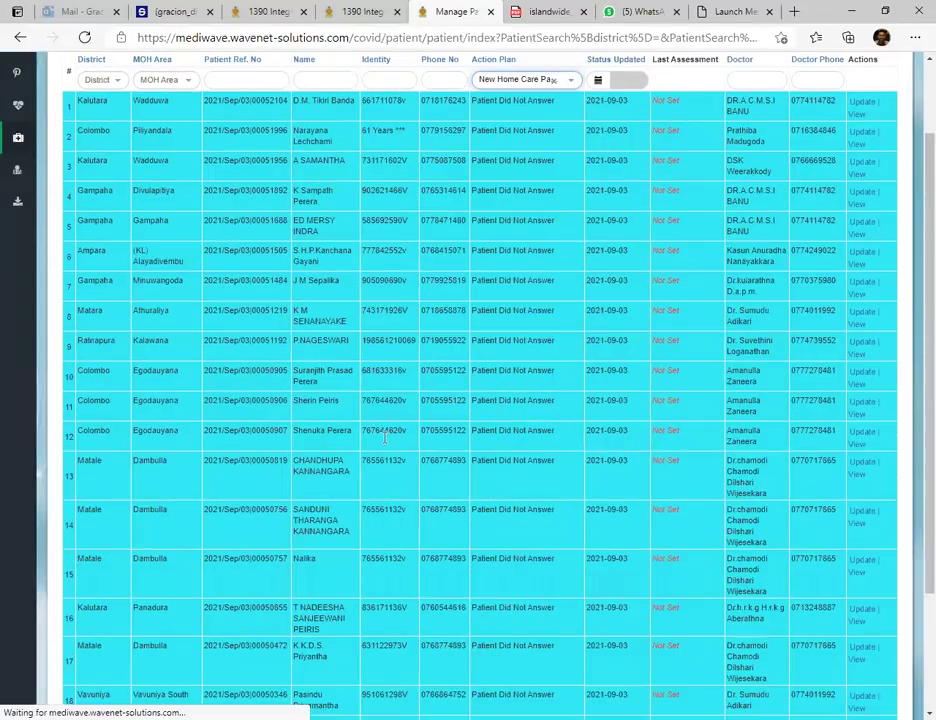
scroll(384, 437, "down", 3)
double_click(384, 437)
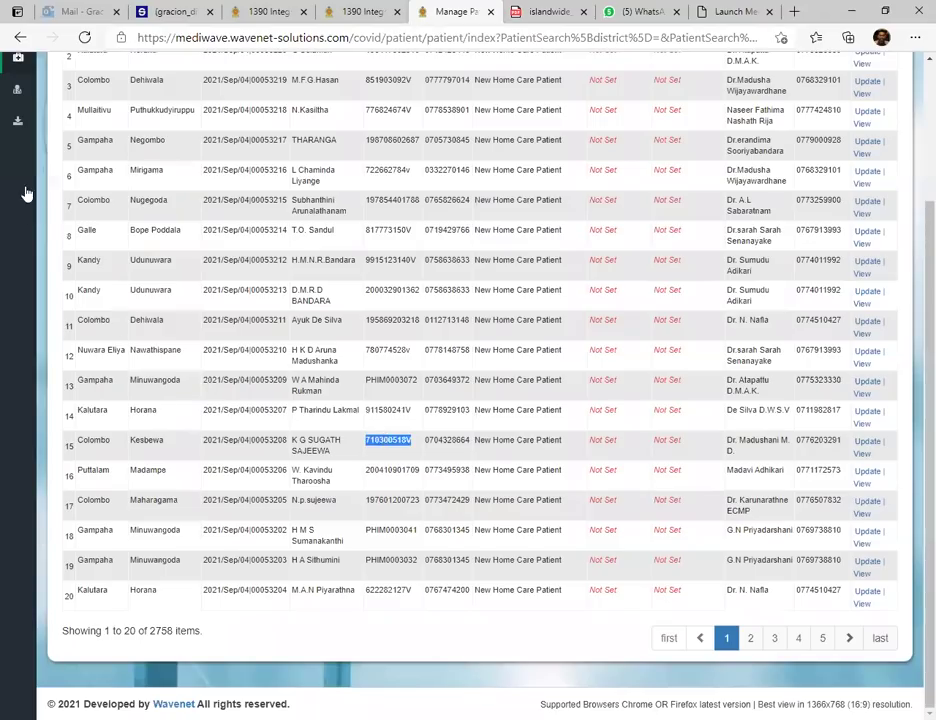
scroll(96, 229, "up", 2)
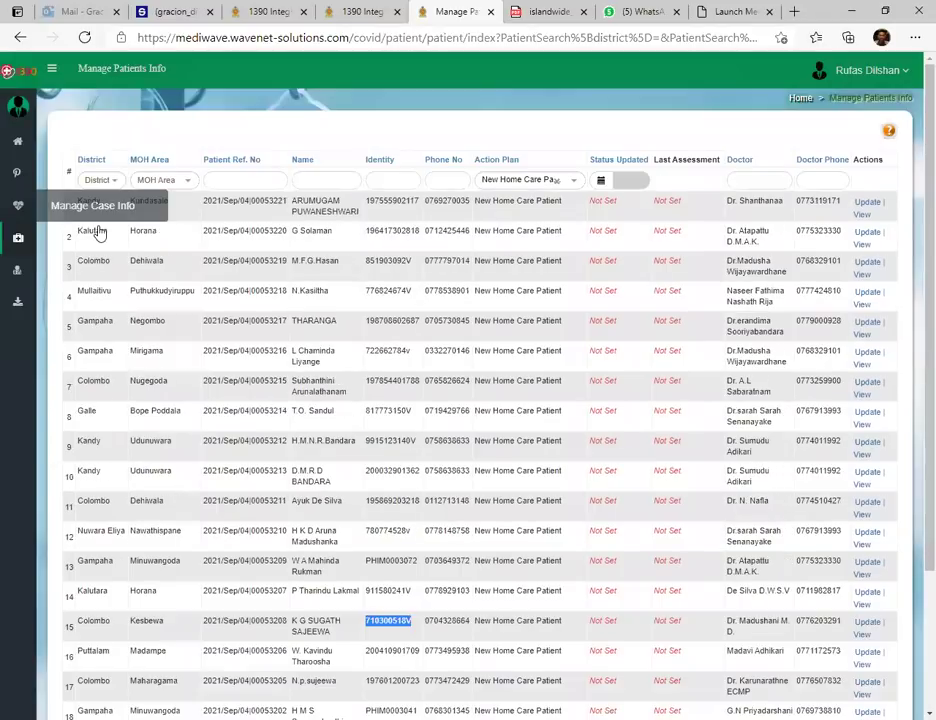
left_click(92, 206)
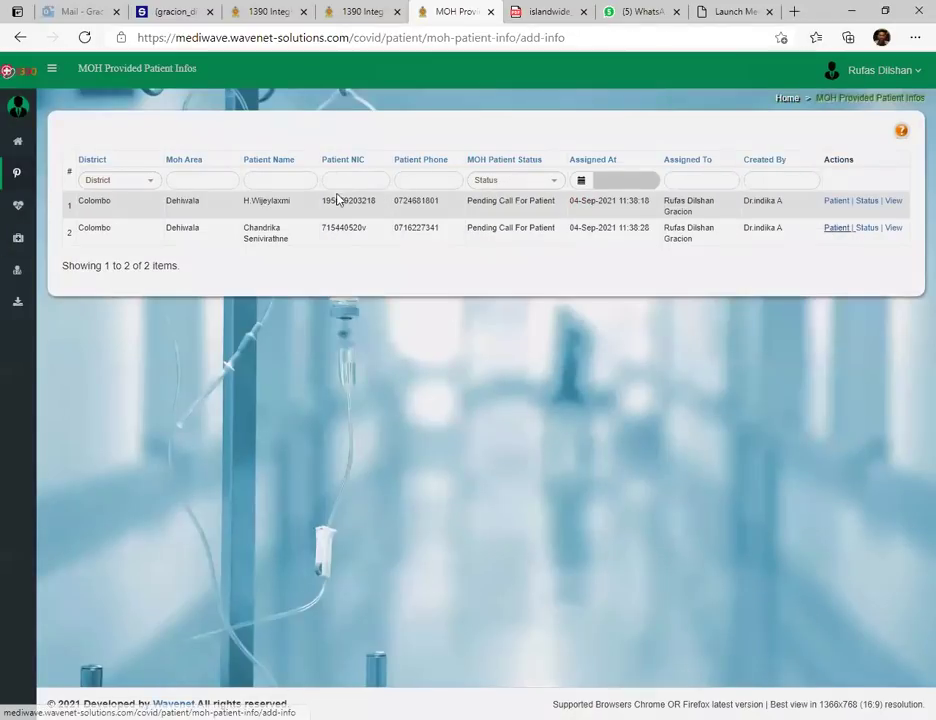
Open row 2's case form with No Existing Family, select its identity number, and return to the MOH list
left_click(338, 200)
left_click(725, 148)
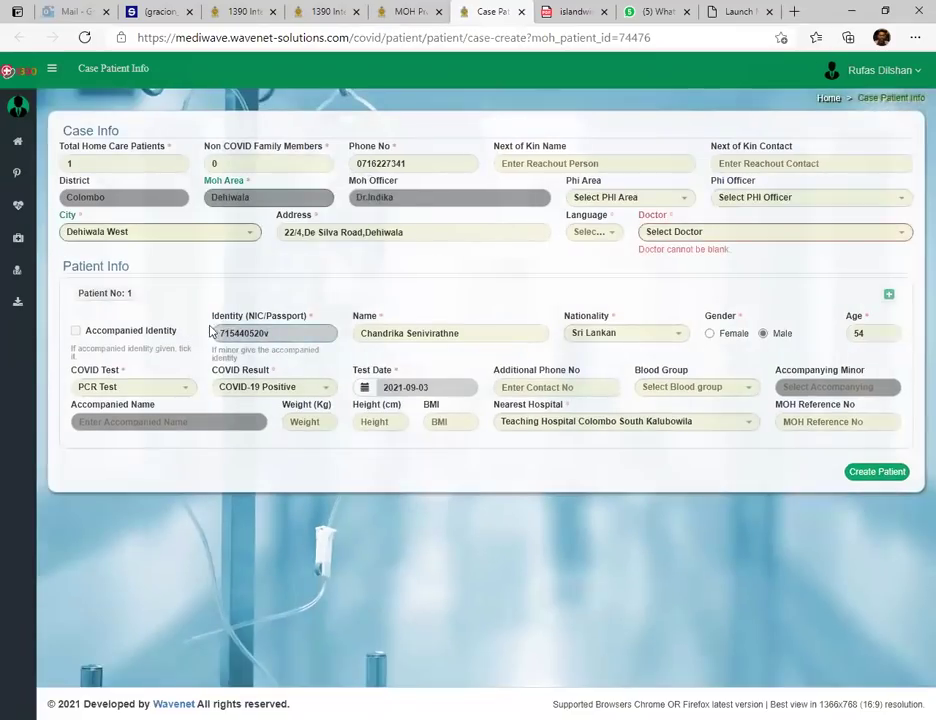
double_click(270, 333)
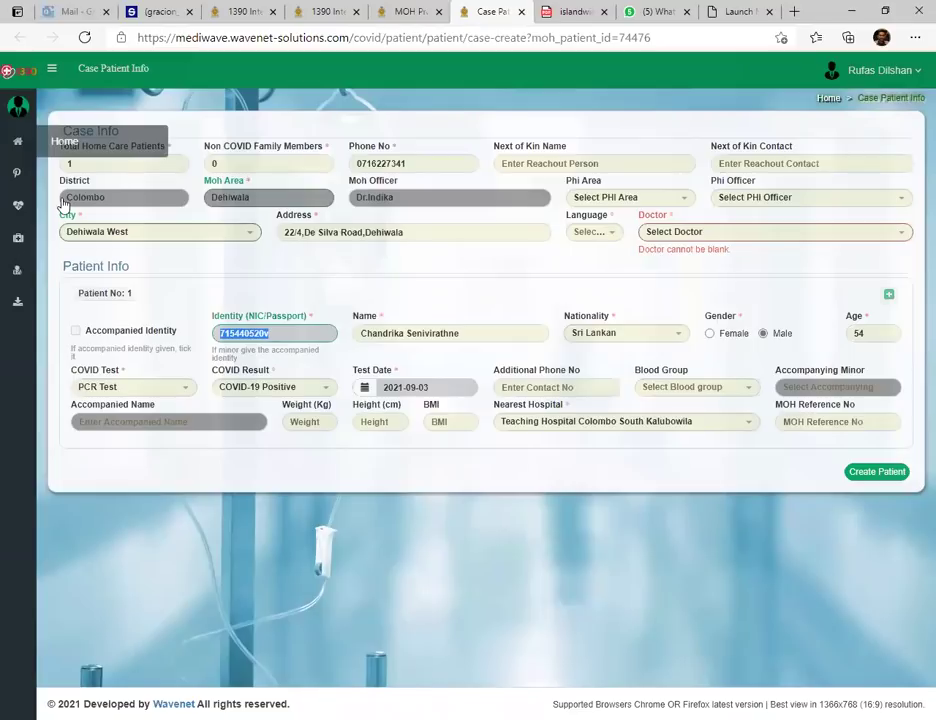
left_click(95, 198)
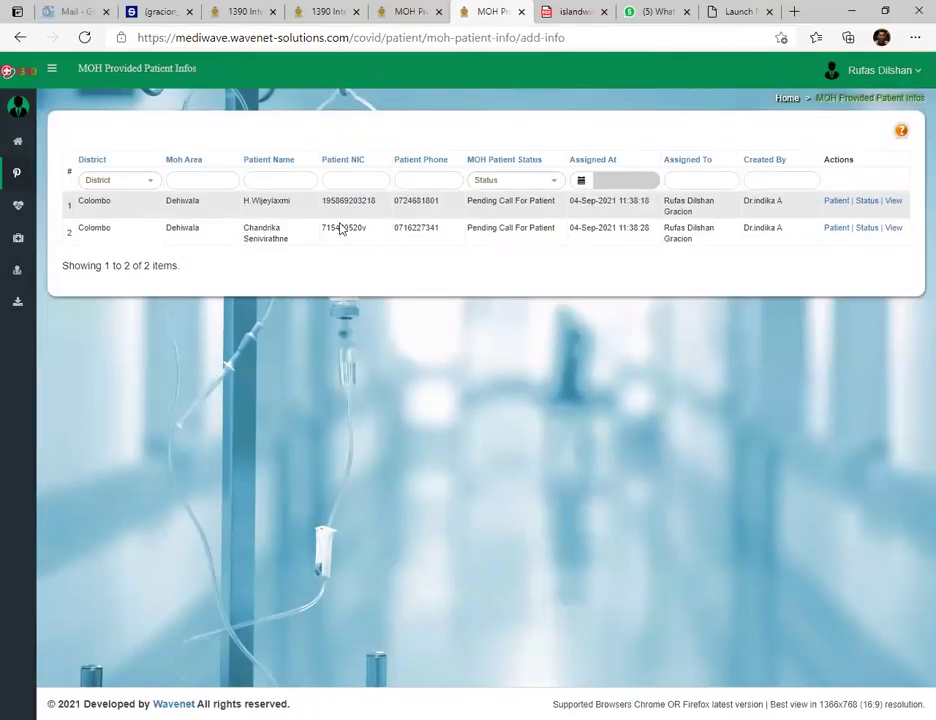
Select row 2's NIC and phone number, then switch to Home Care Patient list's Identity filter
double_click(343, 227)
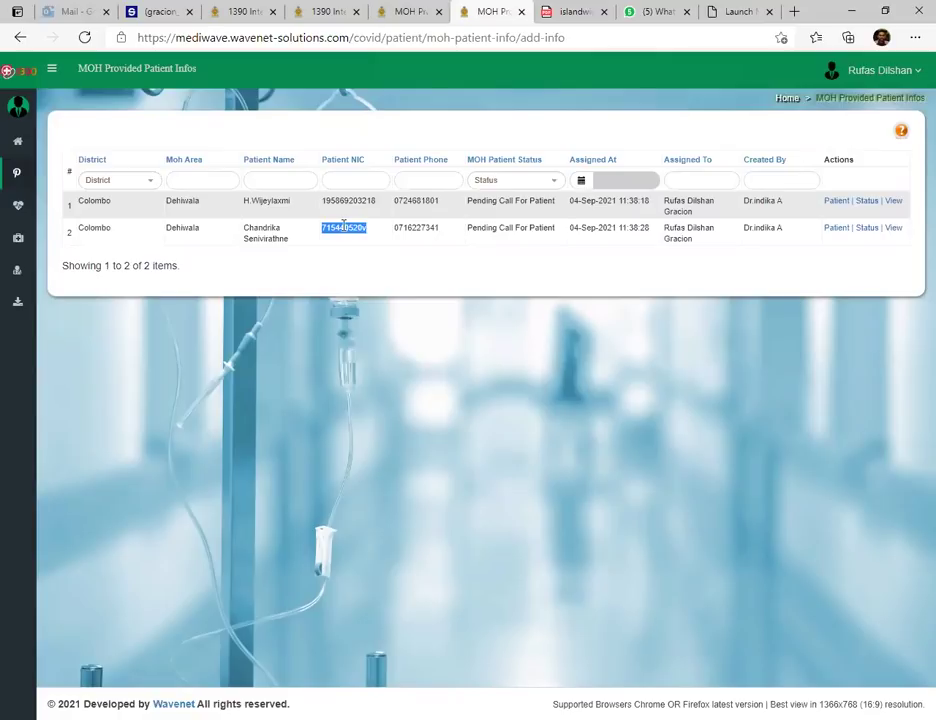
double_click(409, 227)
key("ctrl+c")
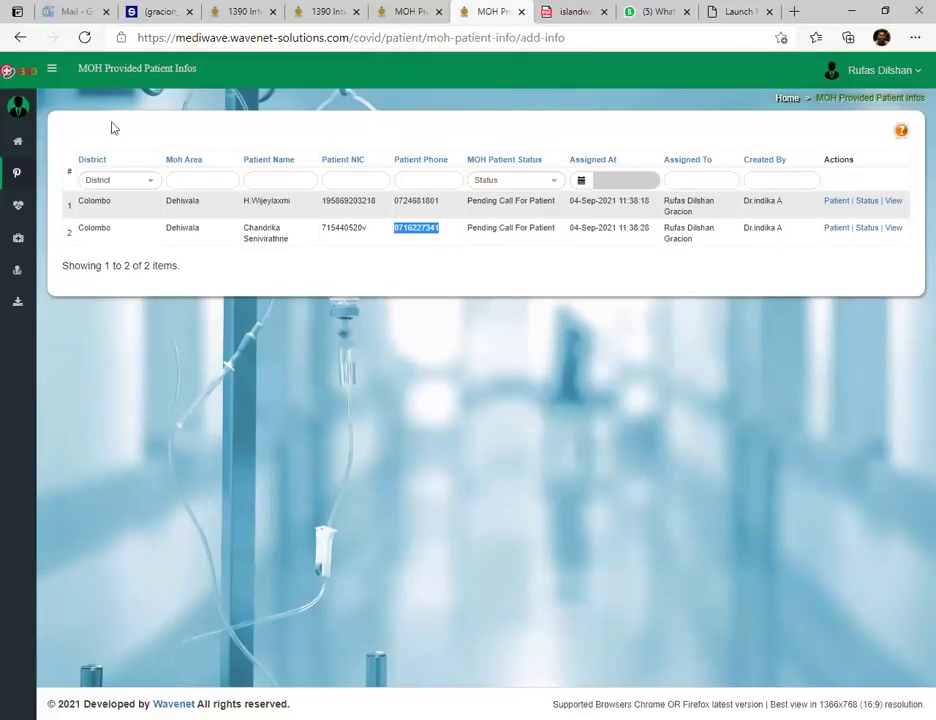
mouse_move(115, 262)
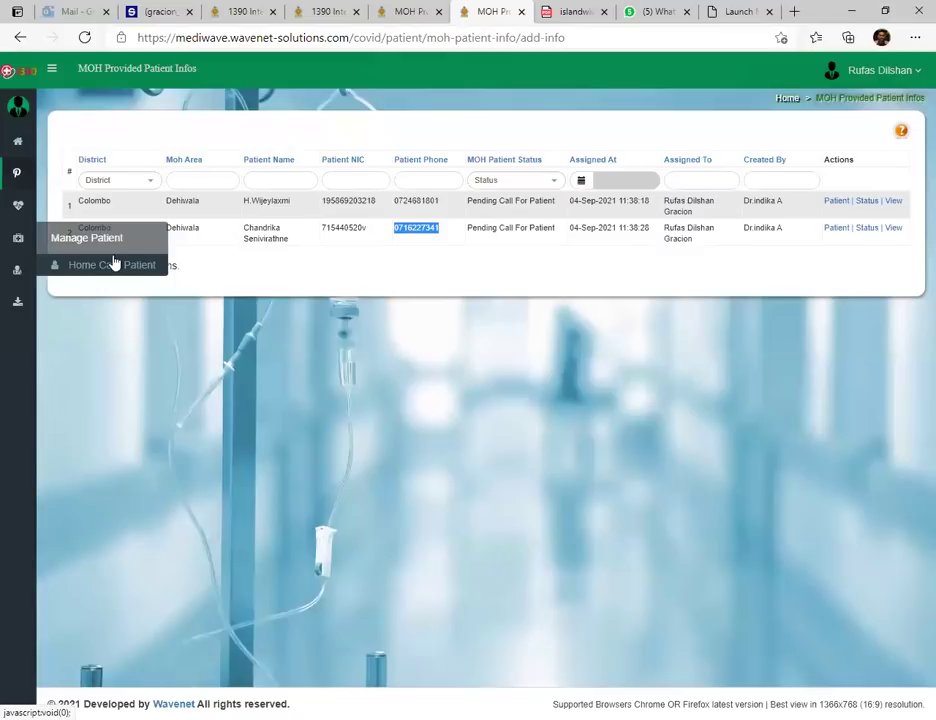
left_click(106, 268)
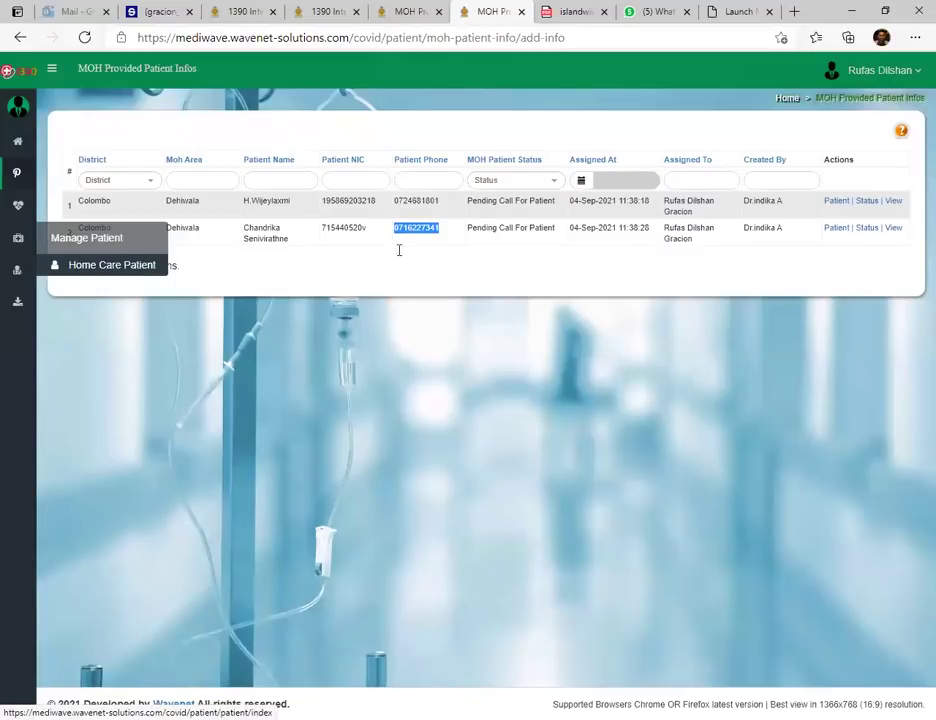
left_click(395, 181)
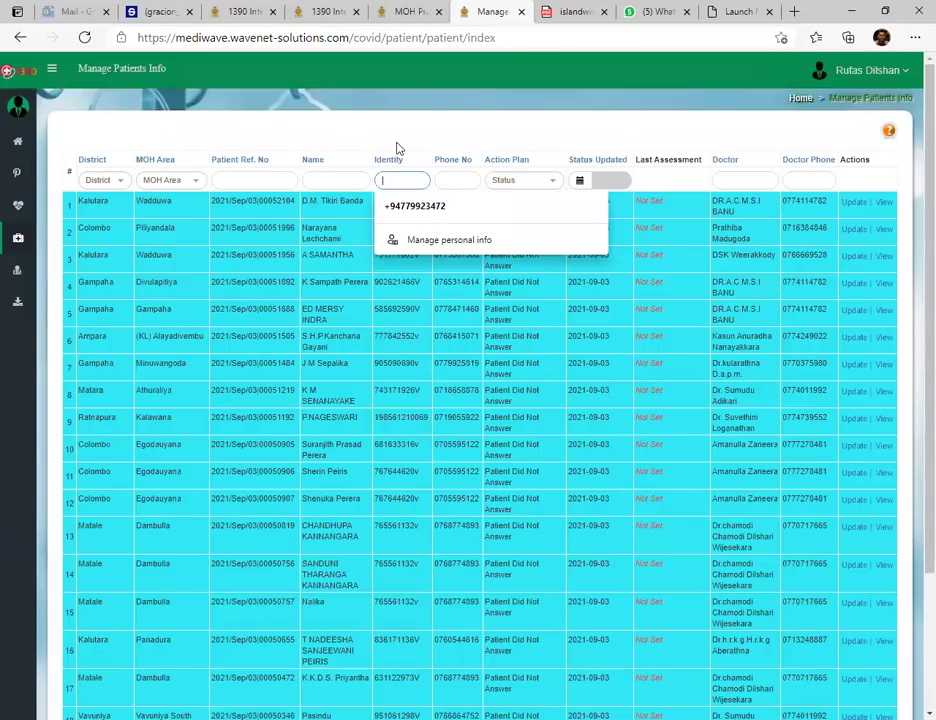
left_click(450, 180)
key("ctrl+v")
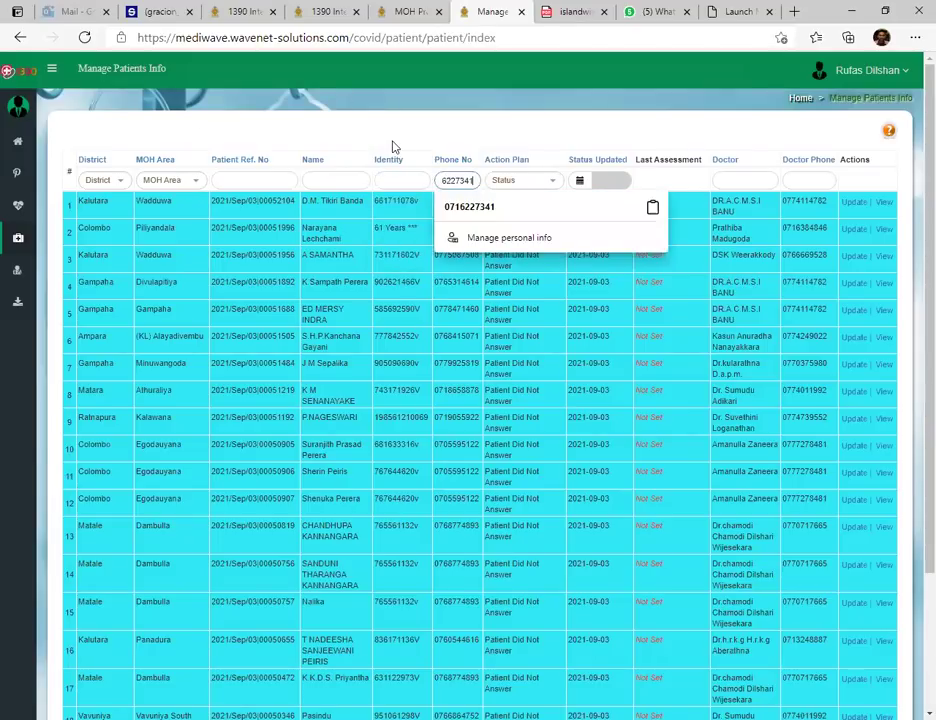
key("Return")
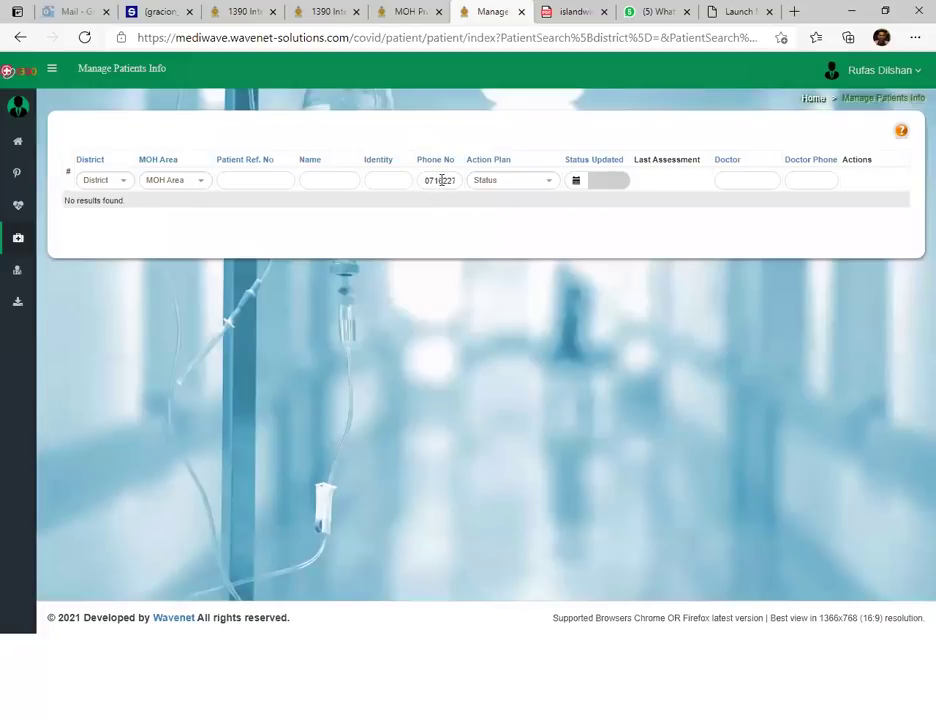
double_click(434, 180)
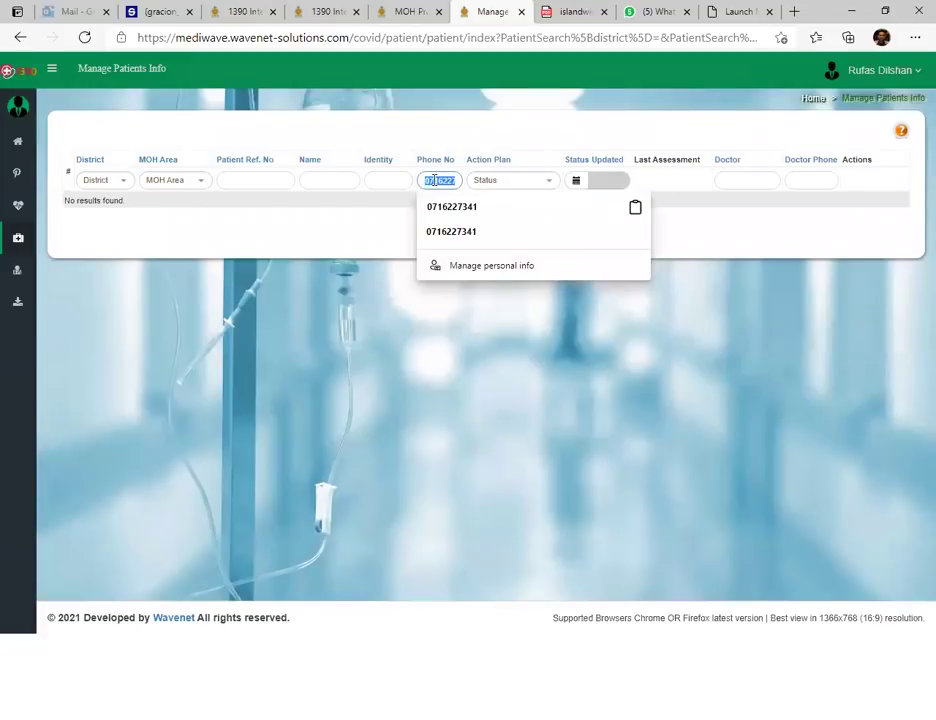
key("BackSpace")
left_click(382, 181)
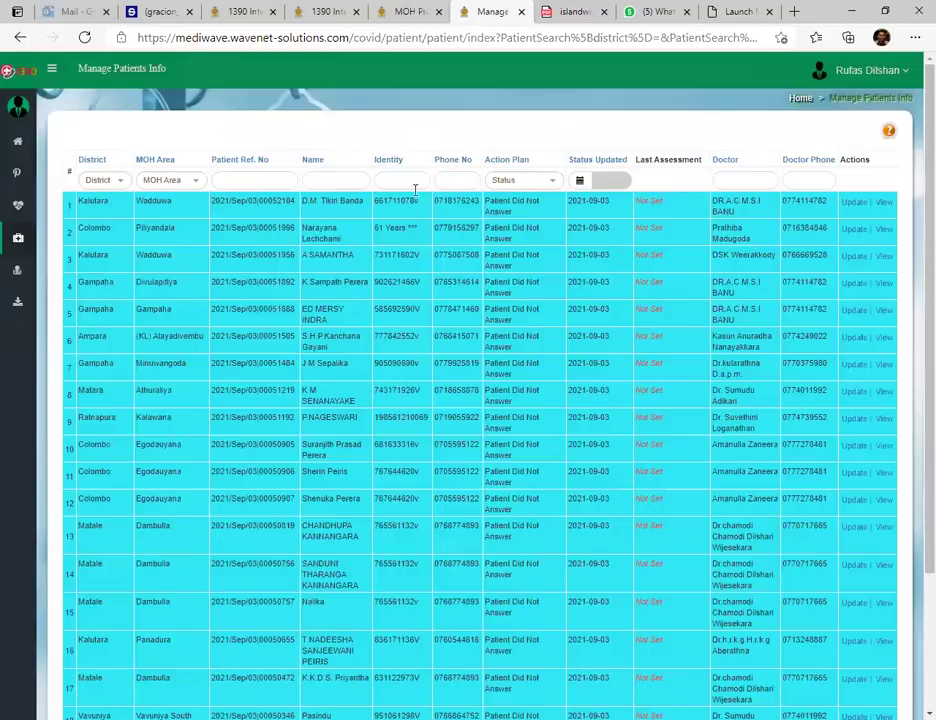
left_click(390, 178)
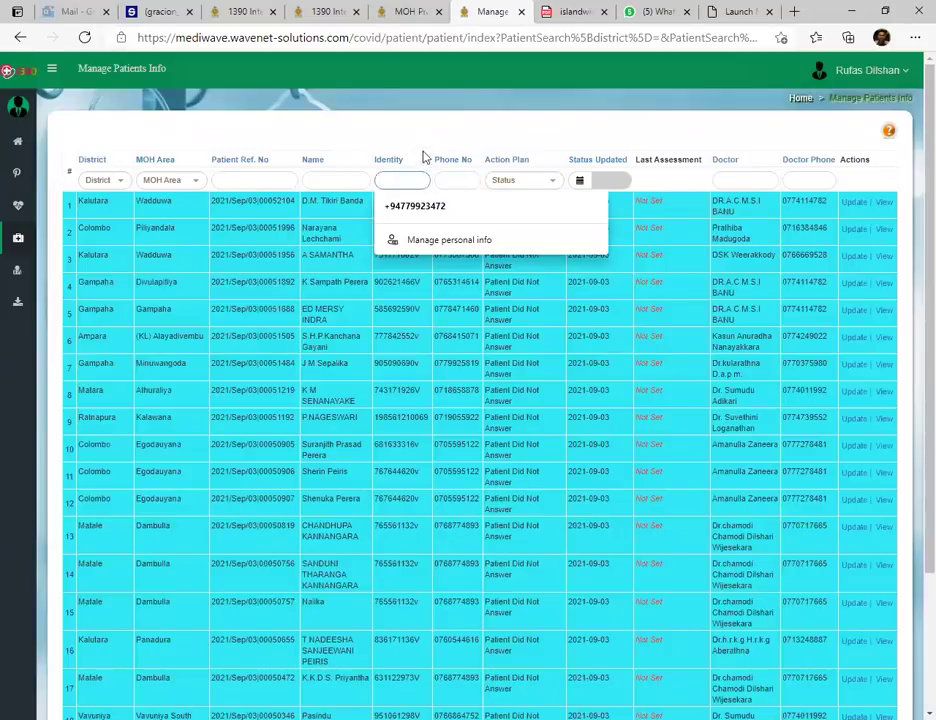
left_click(402, 416)
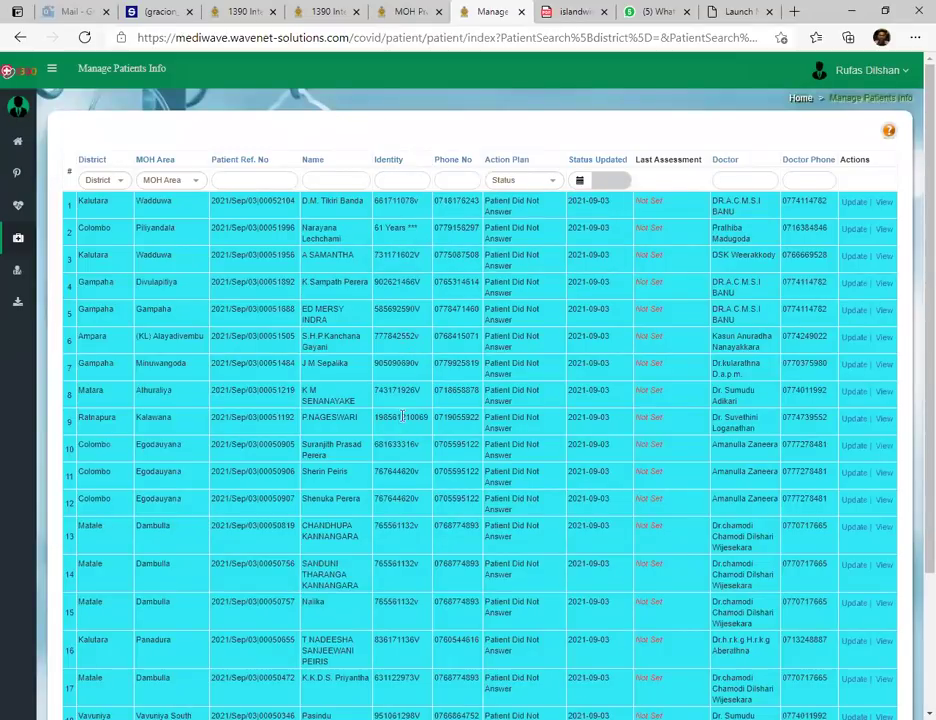
left_click(423, 179)
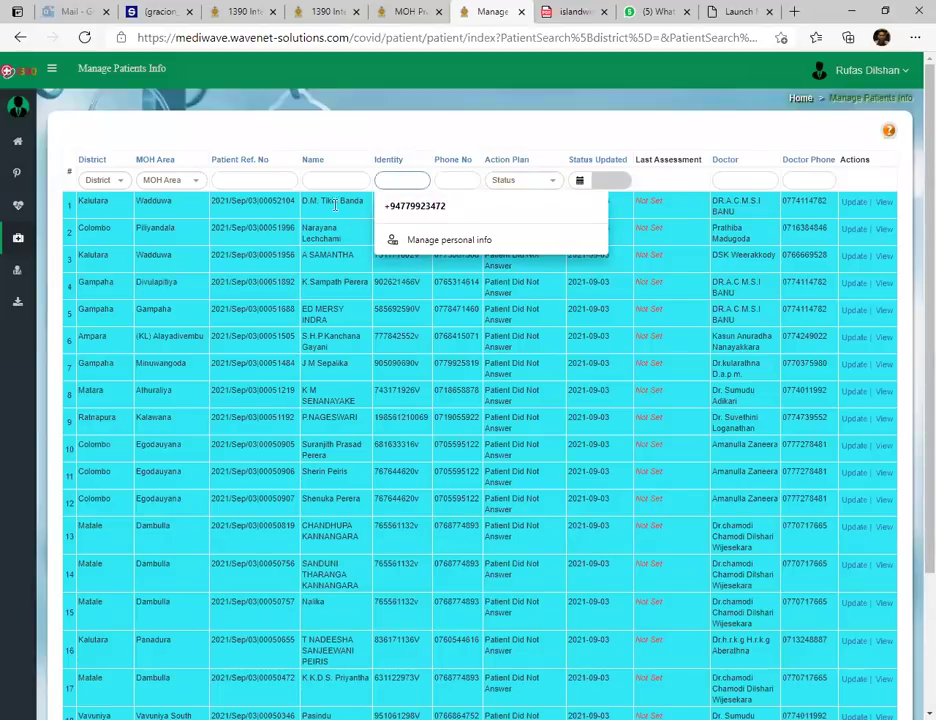
left_click(335, 204)
double_click(396, 200)
double_click(396, 525)
key("ctrl+c")
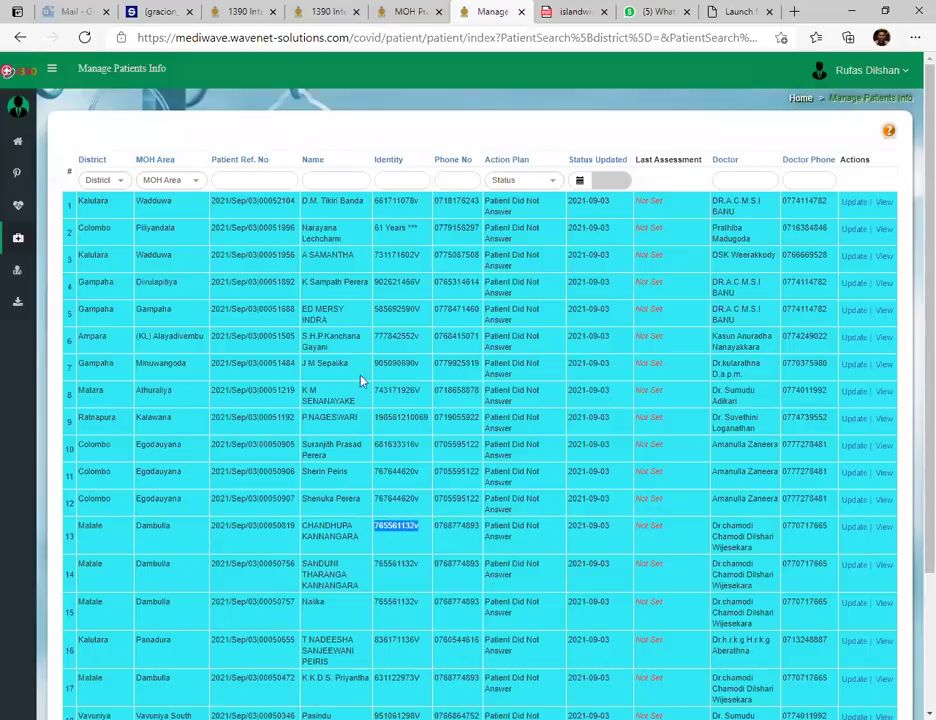
Filter Manage Patients Info by the pasted identity number
left_click(417, 178)
key("ctrl+v")
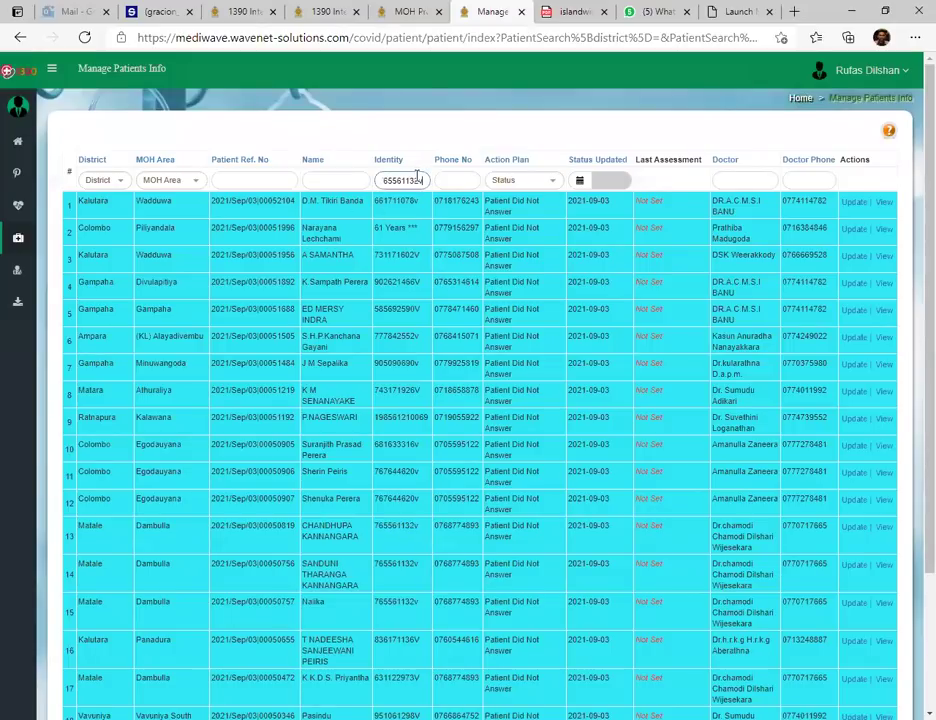
key("Return")
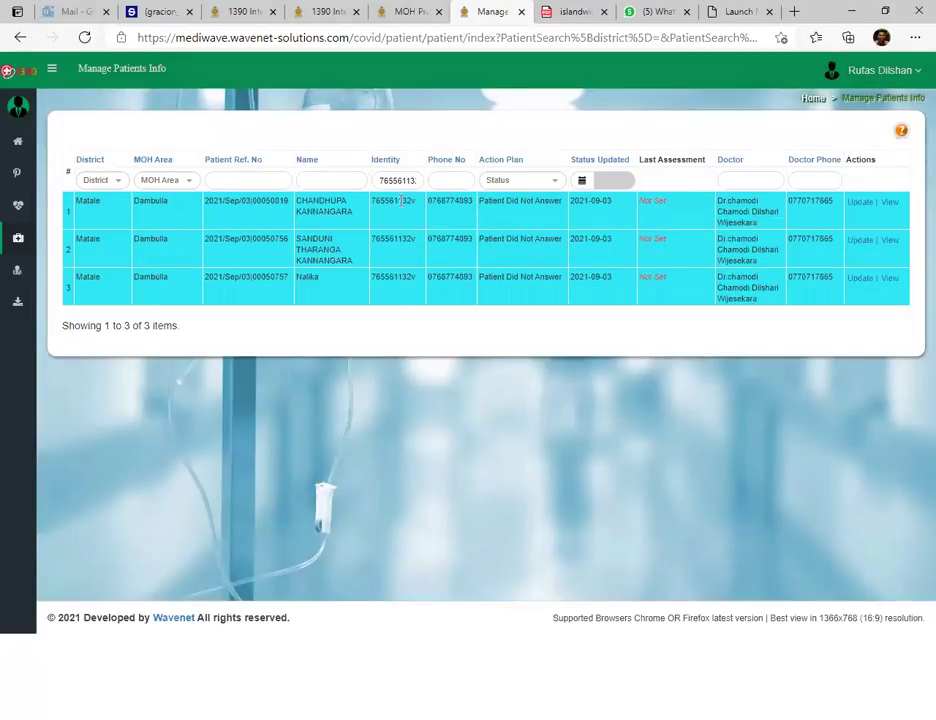
Highlight identity and reference details in the matching rows, then go to the MOH Patients list
left_click_drag(398, 200, 461, 201)
left_click_drag(398, 238, 445, 239)
left_click_drag(394, 277, 445, 281)
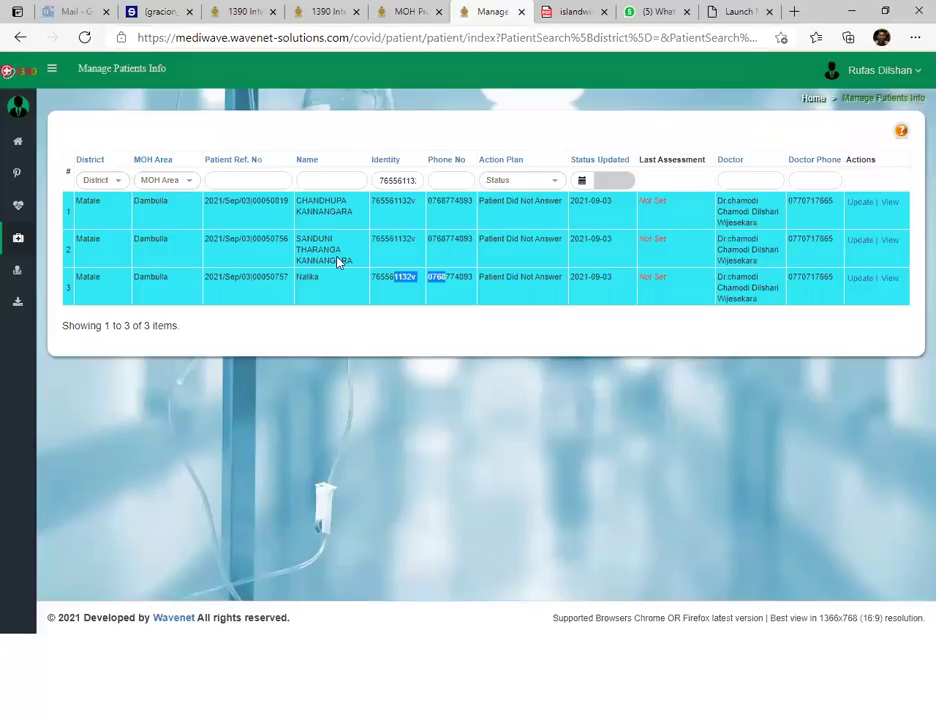
left_click(383, 236)
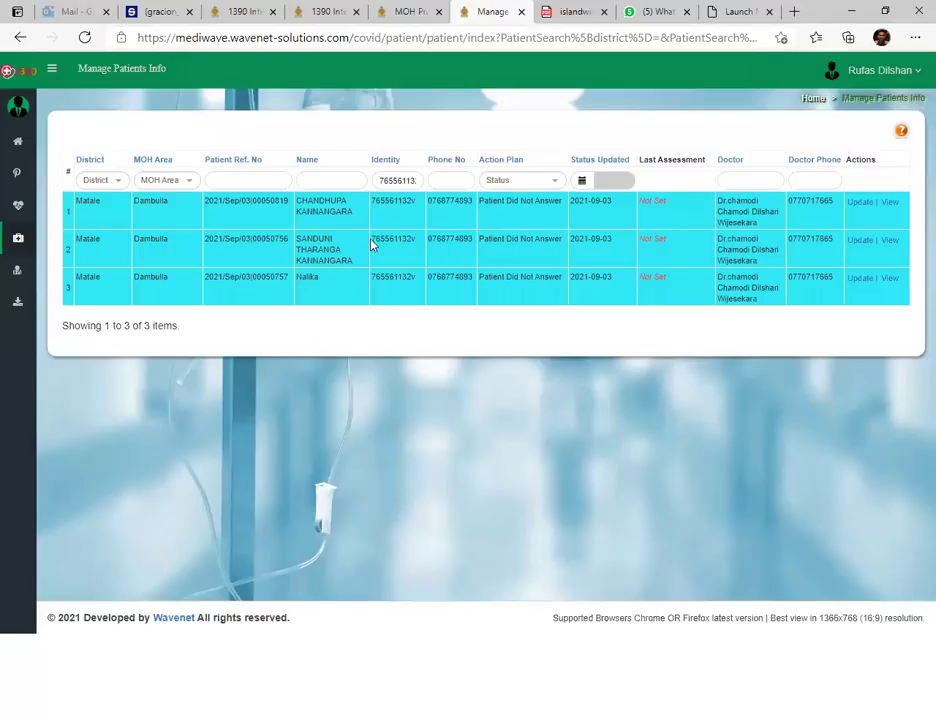
left_click_drag(416, 290, 527, 281)
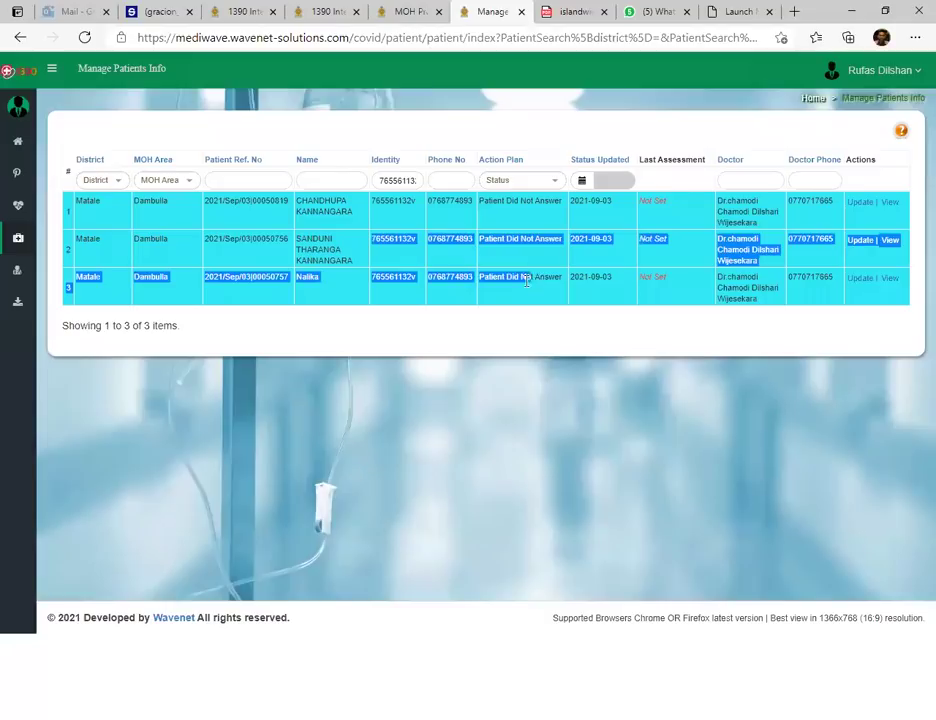
left_click(381, 255)
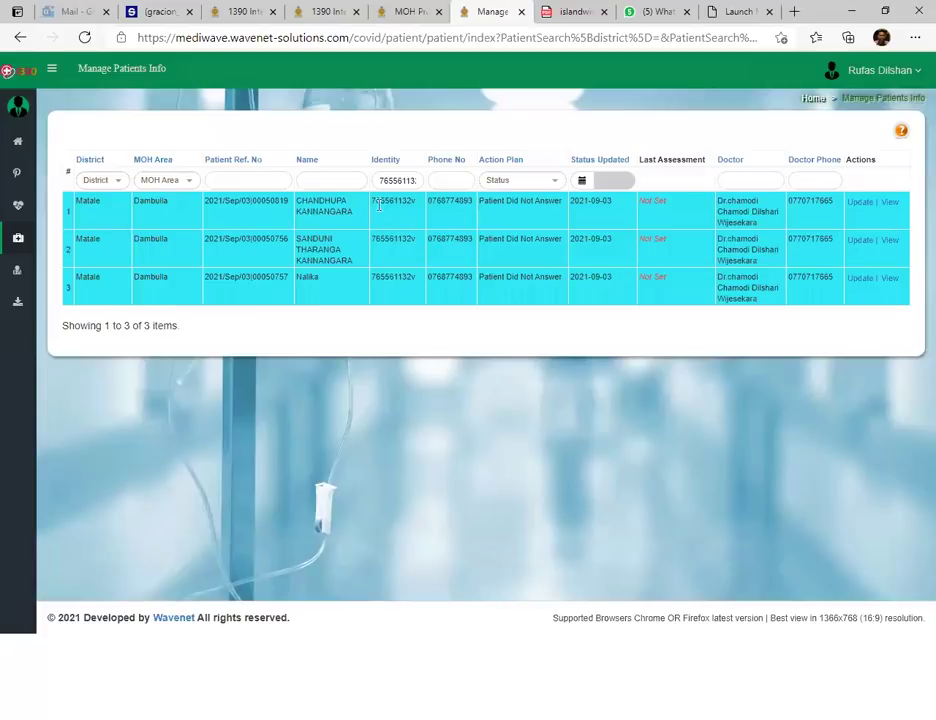
double_click(396, 217)
left_click_drag(206, 200, 289, 202)
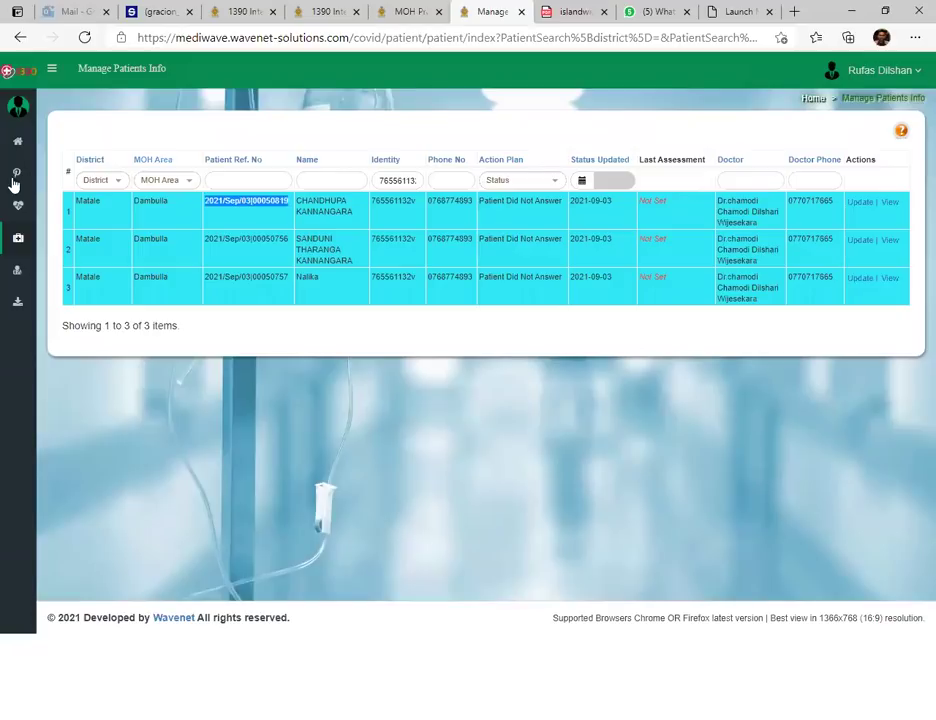
left_click(80, 171)
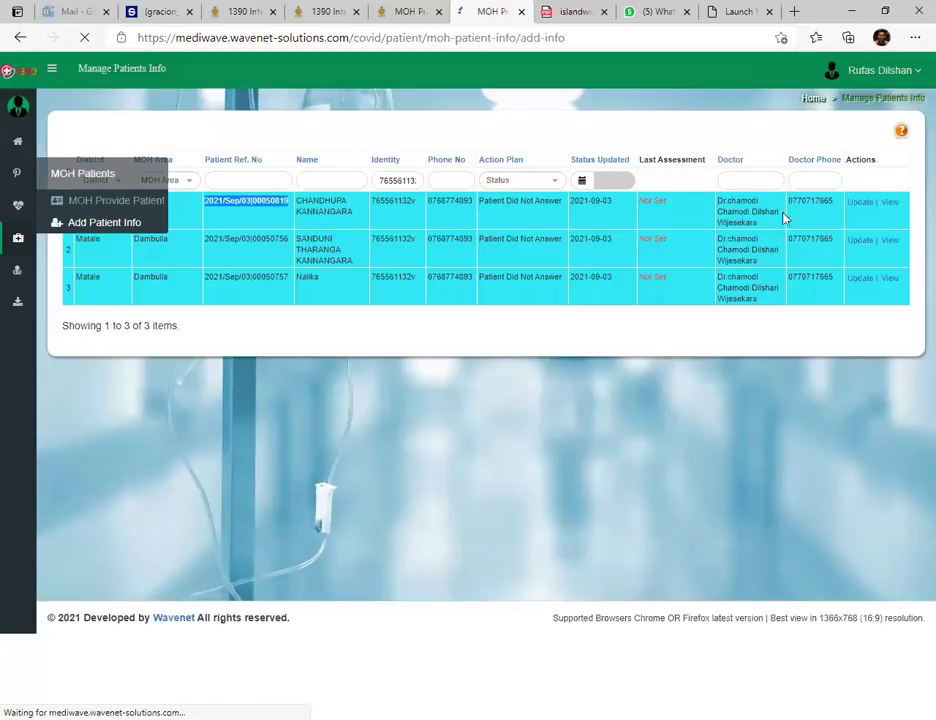
Open a patient's Update Status form and set Patient Status to Duplicate Record, leaving Call Info blank
left_click(857, 206)
left_click(220, 138)
left_click(200, 215)
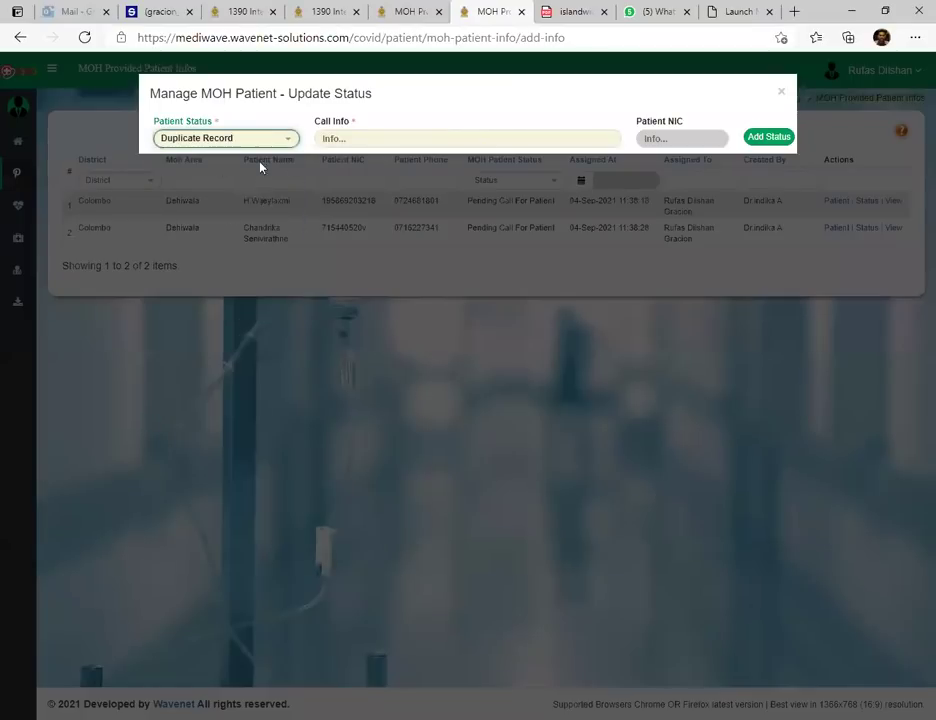
left_click(333, 138)
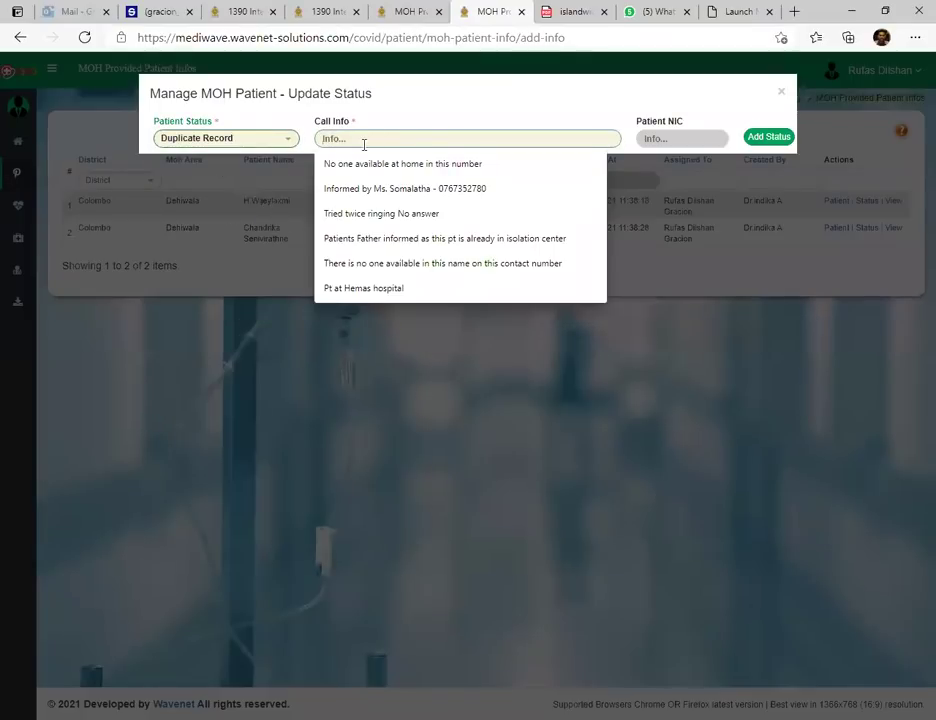
left_click(422, 139)
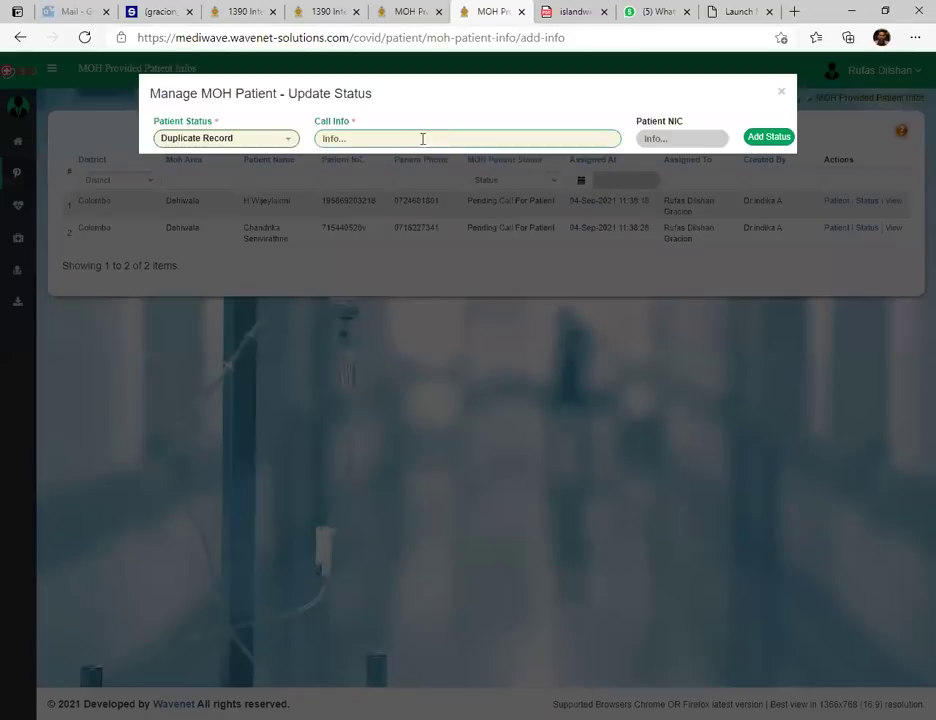
left_click(403, 139)
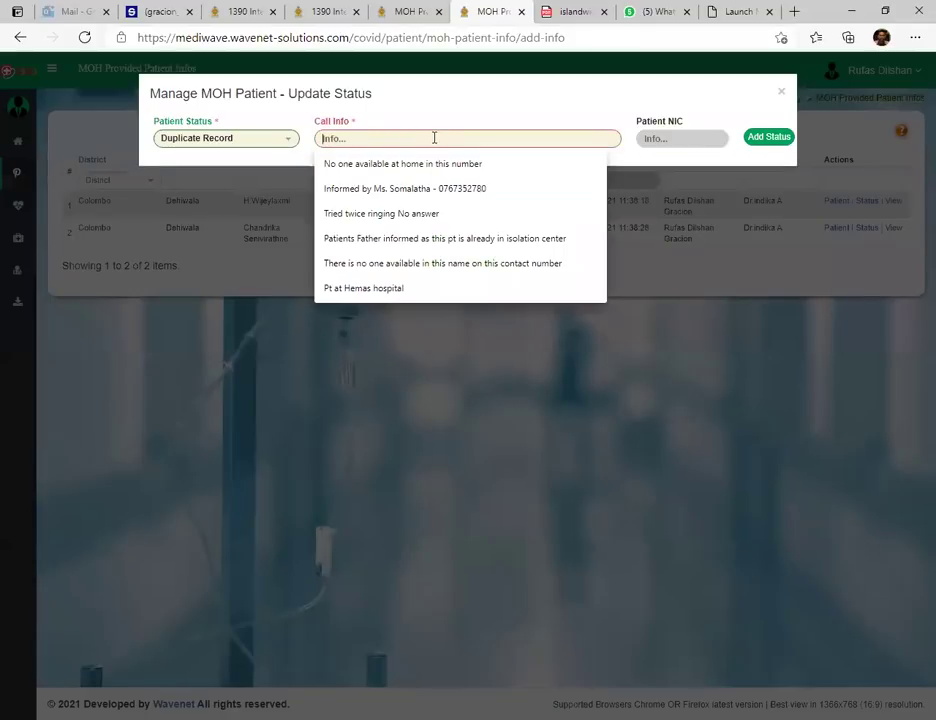
left_click(403, 118)
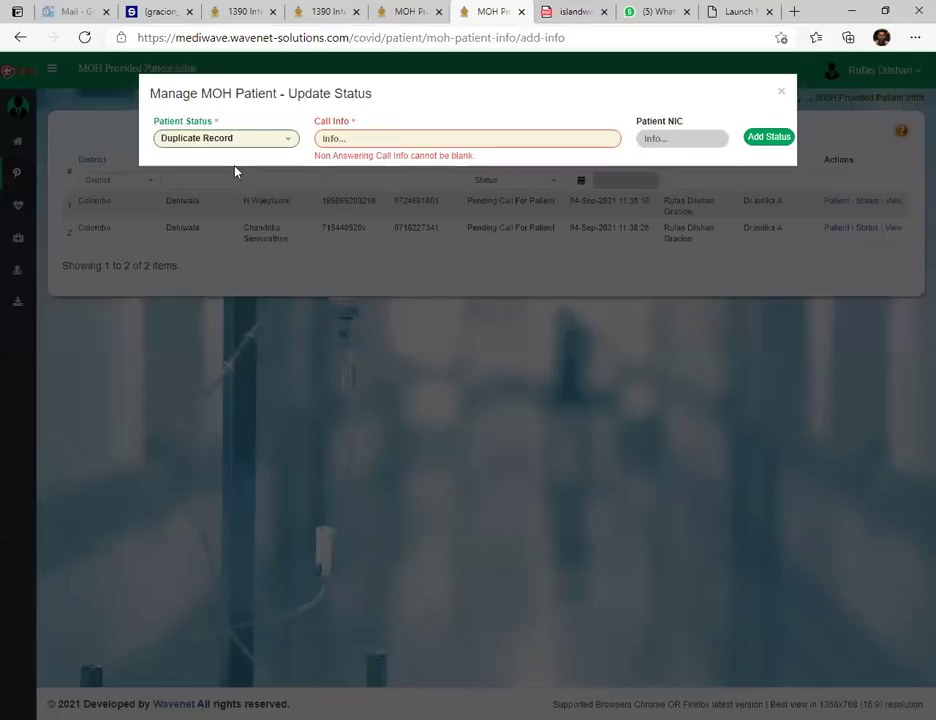
left_click(286, 141)
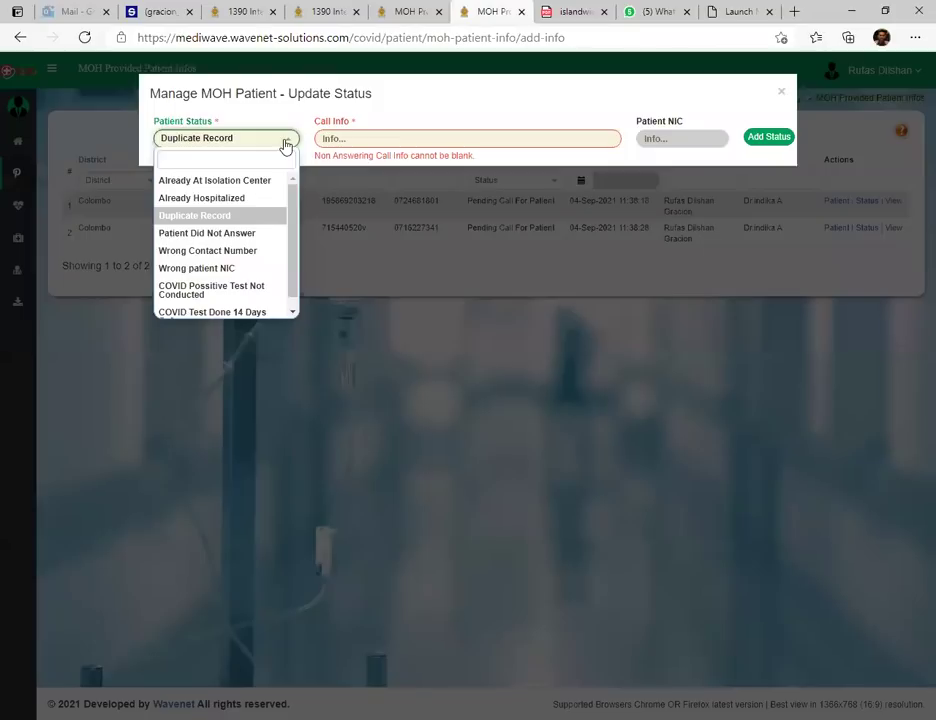
Change Patient Status to Patient Did Not Answer, still leaving Call Info empty
left_click(198, 236)
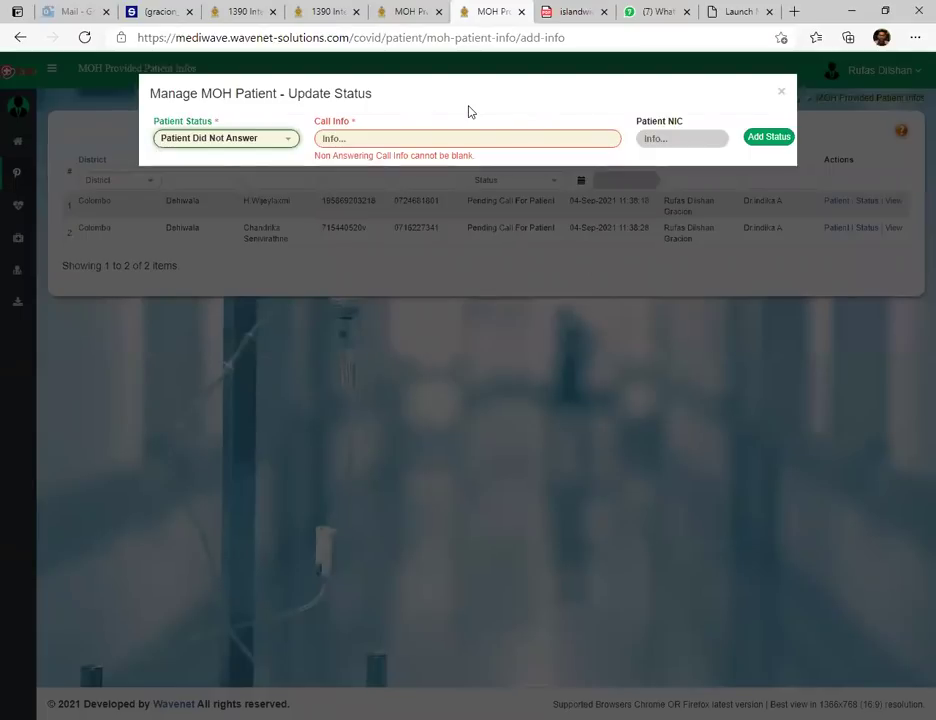
left_click(524, 140)
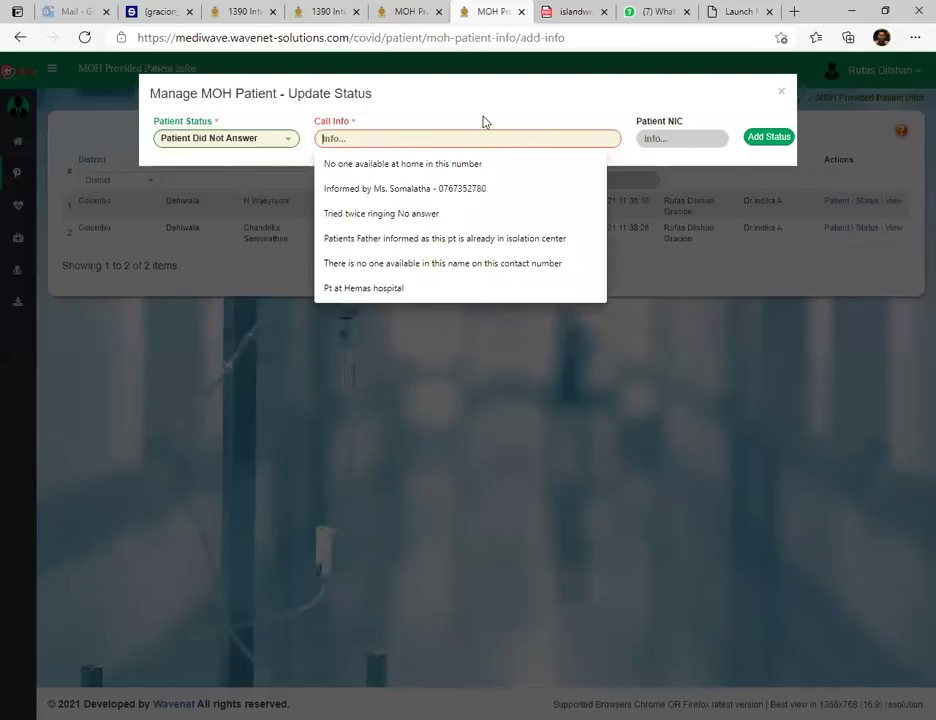
left_click(484, 121)
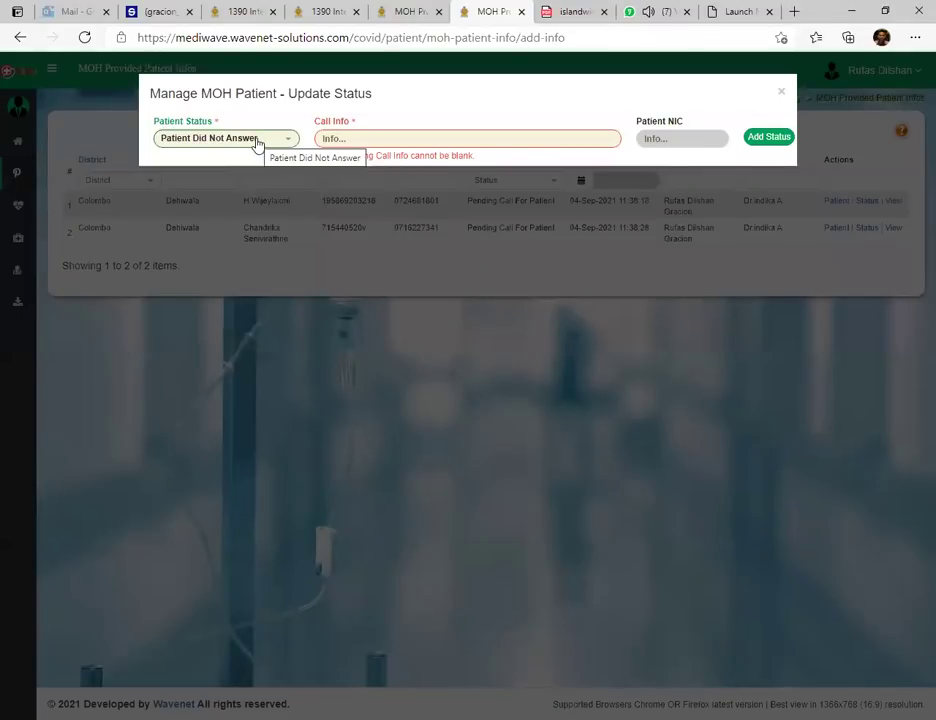
left_click(427, 136)
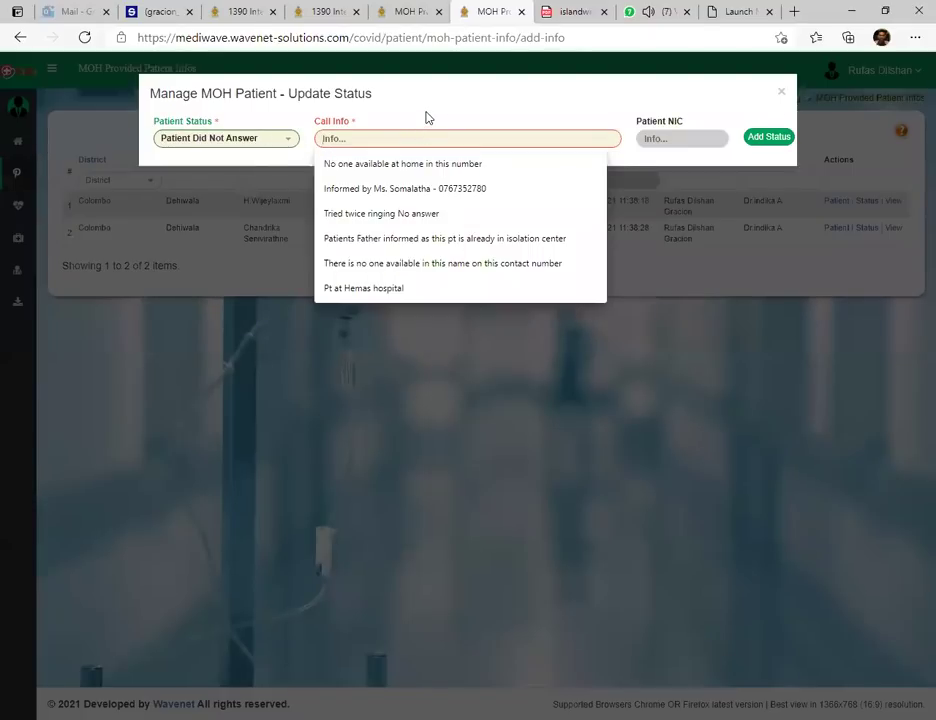
key("Escape")
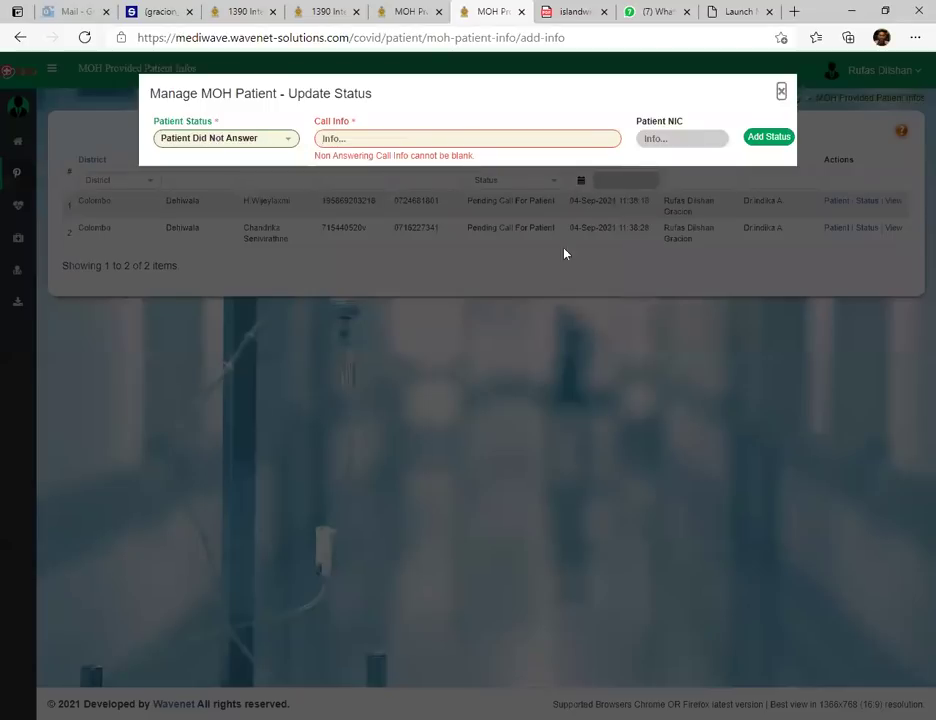
Close the status form unsaved and filter the MOH list to Patient Did Not Answer
left_click(494, 216)
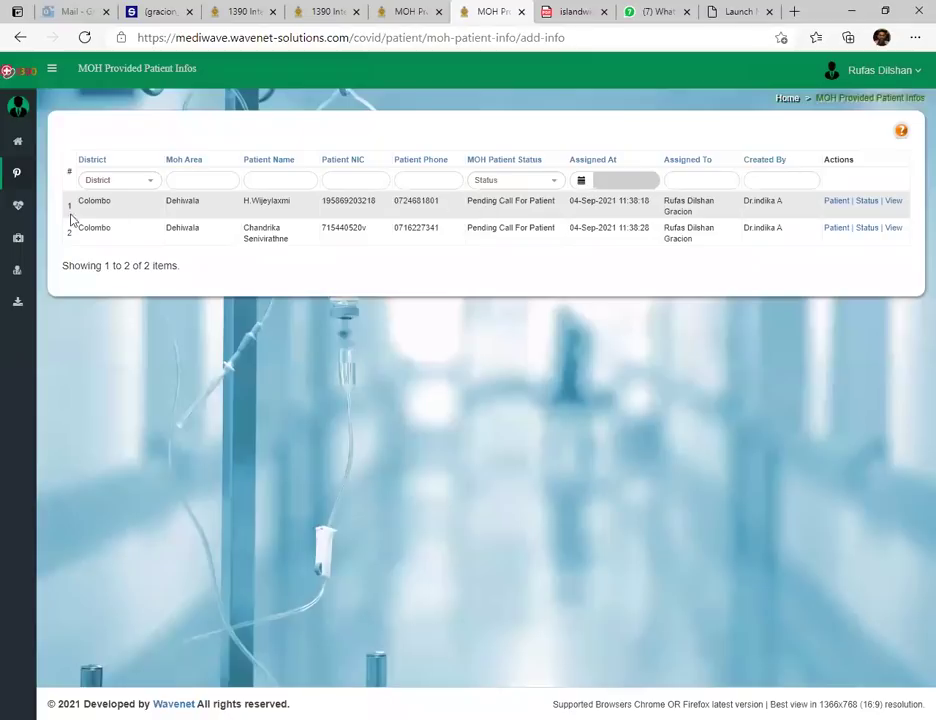
left_click(516, 186)
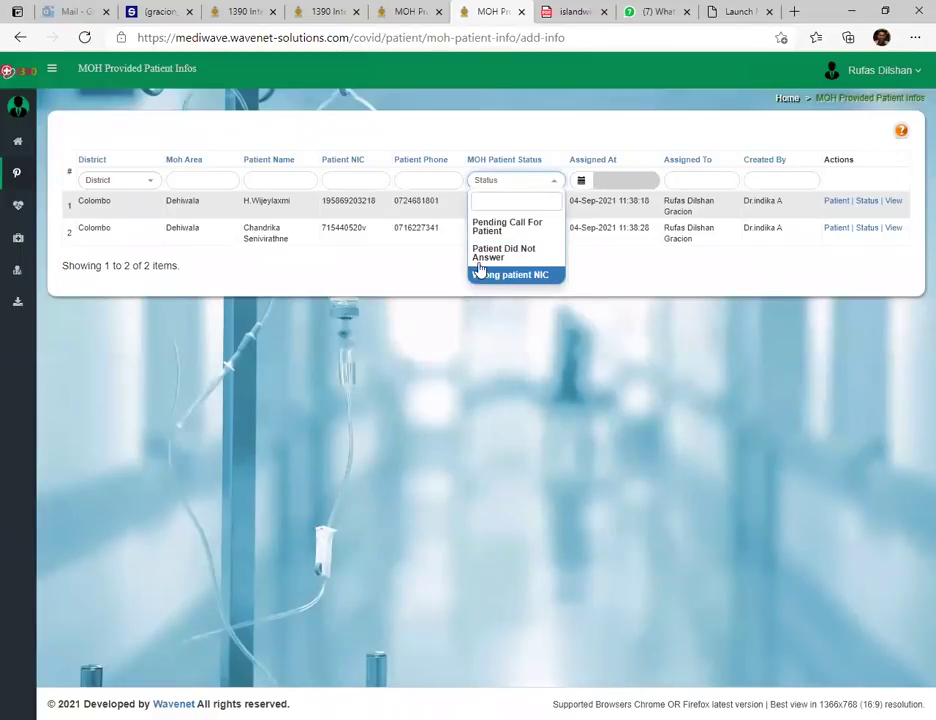
left_click(500, 255)
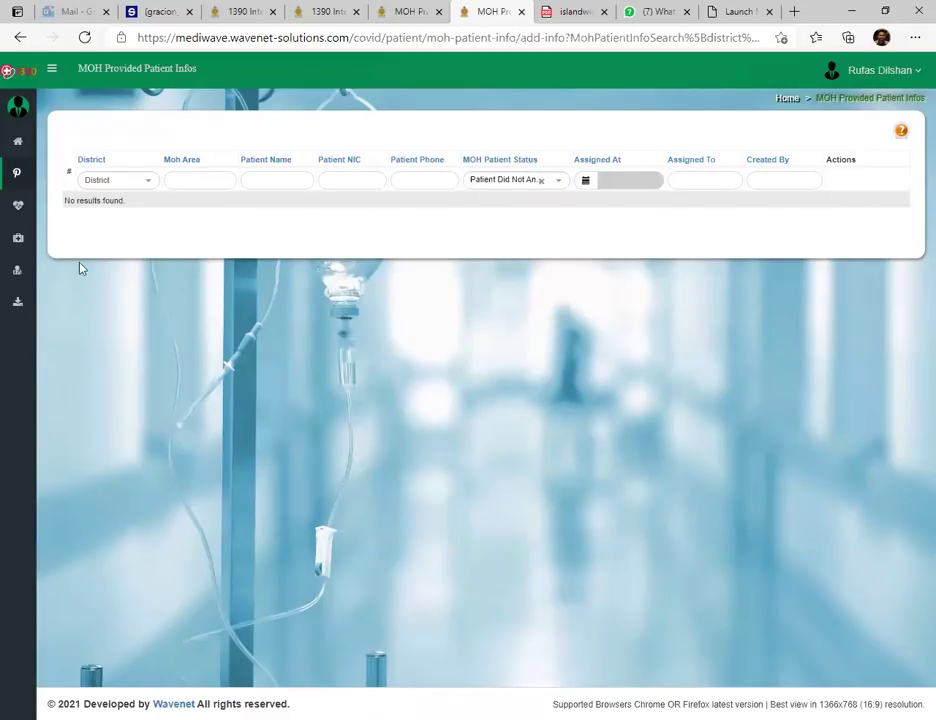
Switch the status filter back to Pending Call For Patient and highlight the first row
left_click(490, 189)
left_click(295, 236)
left_click(495, 188)
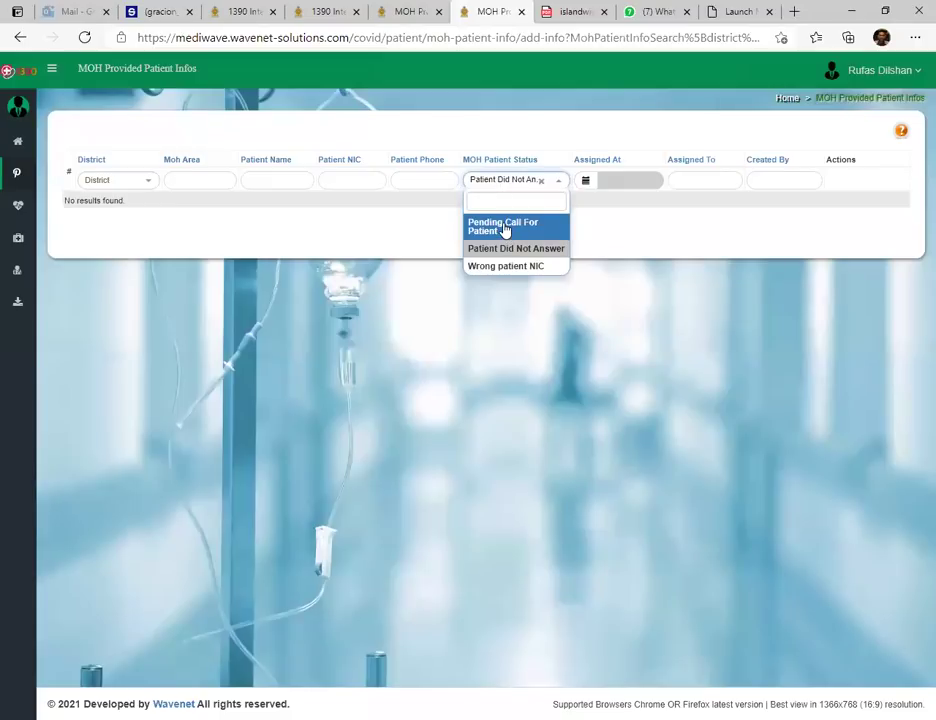
left_click(505, 230)
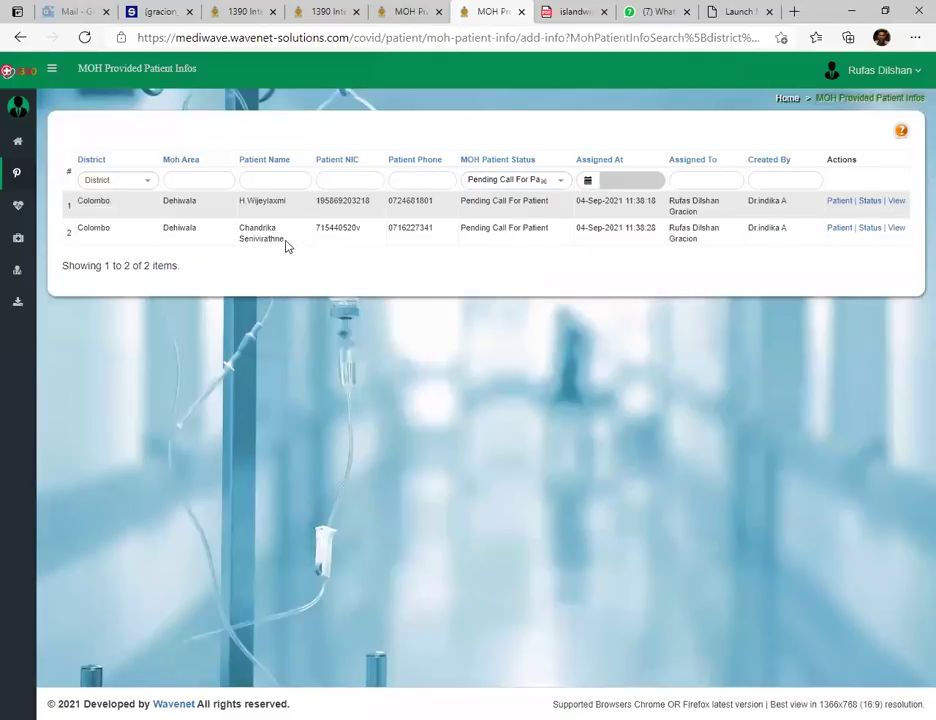
left_click_drag(68, 204, 813, 211)
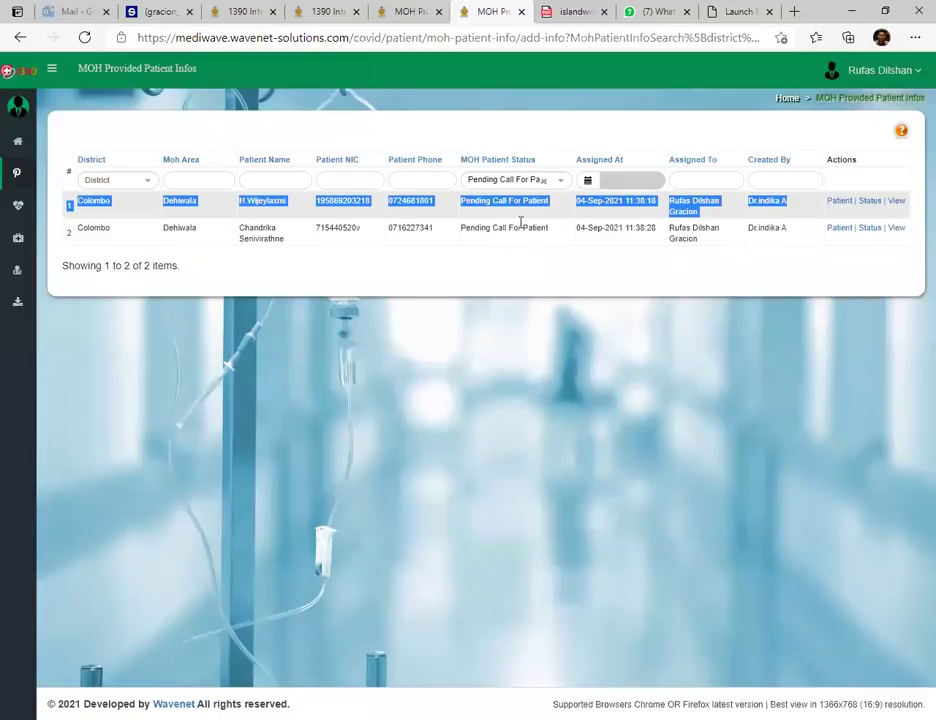
Open row 1's Update Status form, view the Patient Status options, and close it unchanged
left_click(870, 201)
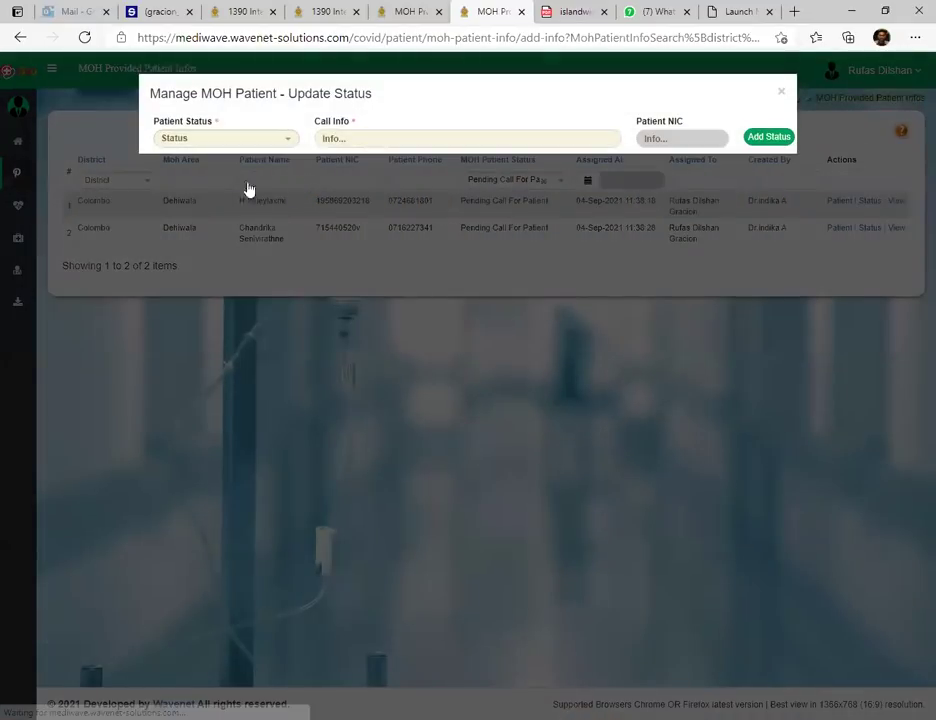
left_click(225, 138)
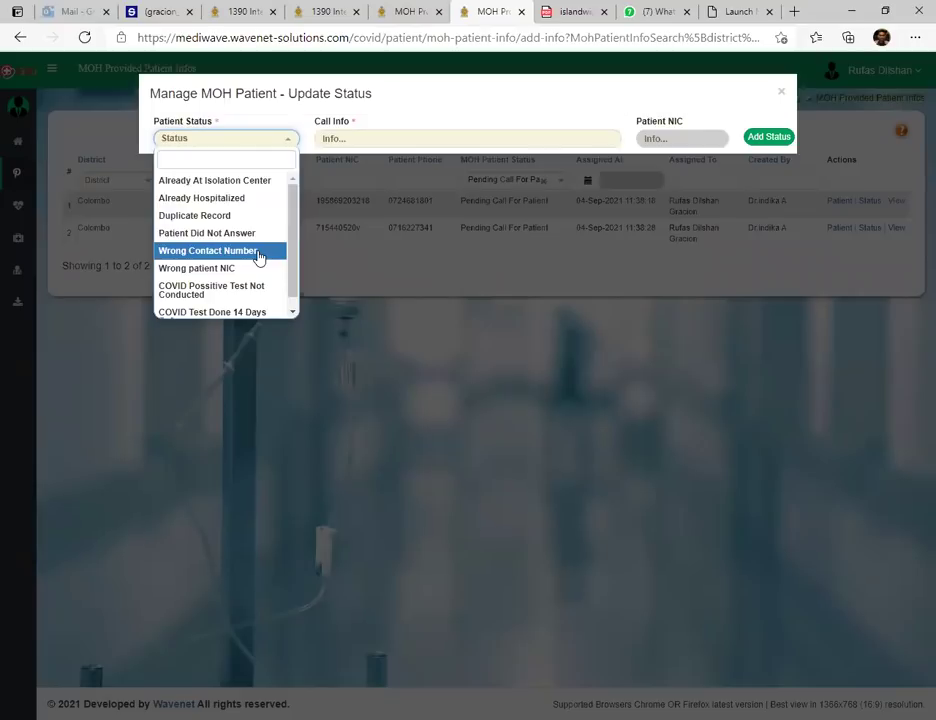
left_click(781, 91)
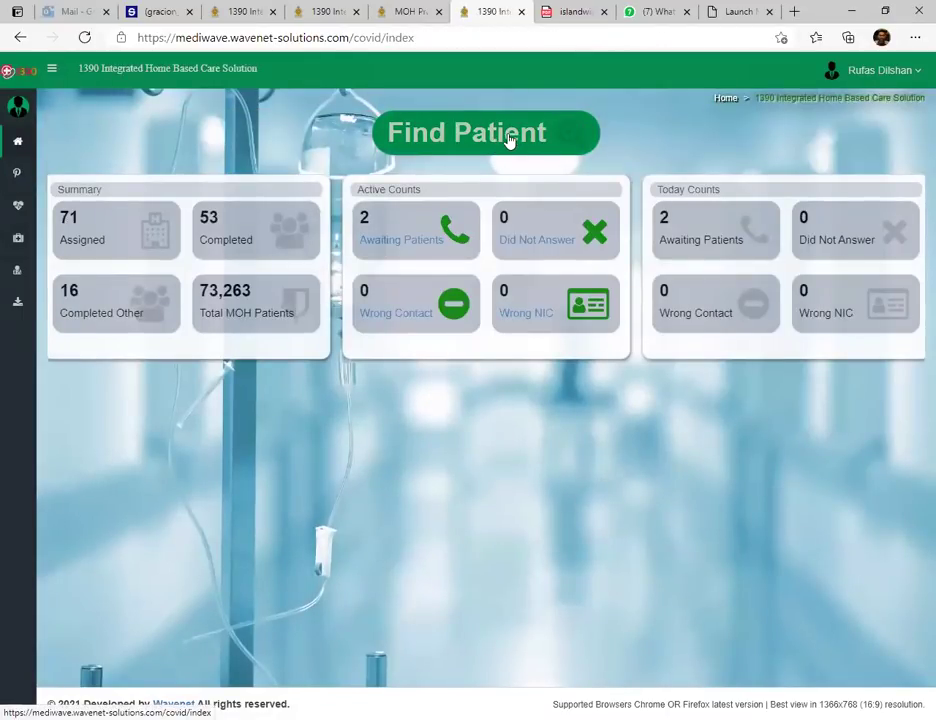
Open the Search Existing Patient dialog and try its Identity, Contact and Reference fields
left_click(509, 136)
left_click(499, 141)
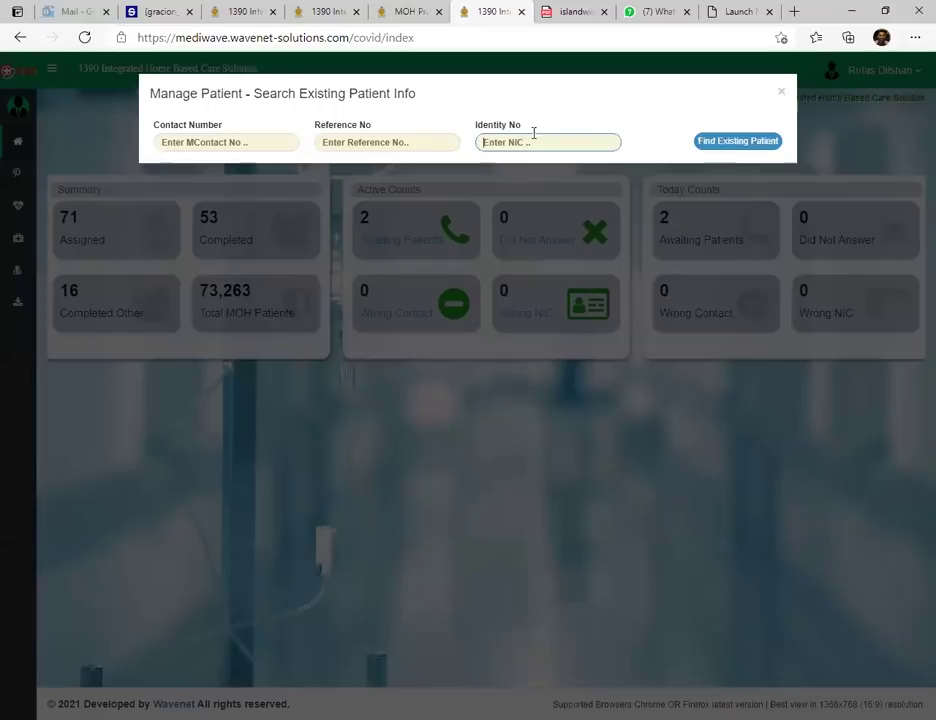
left_click(165, 142)
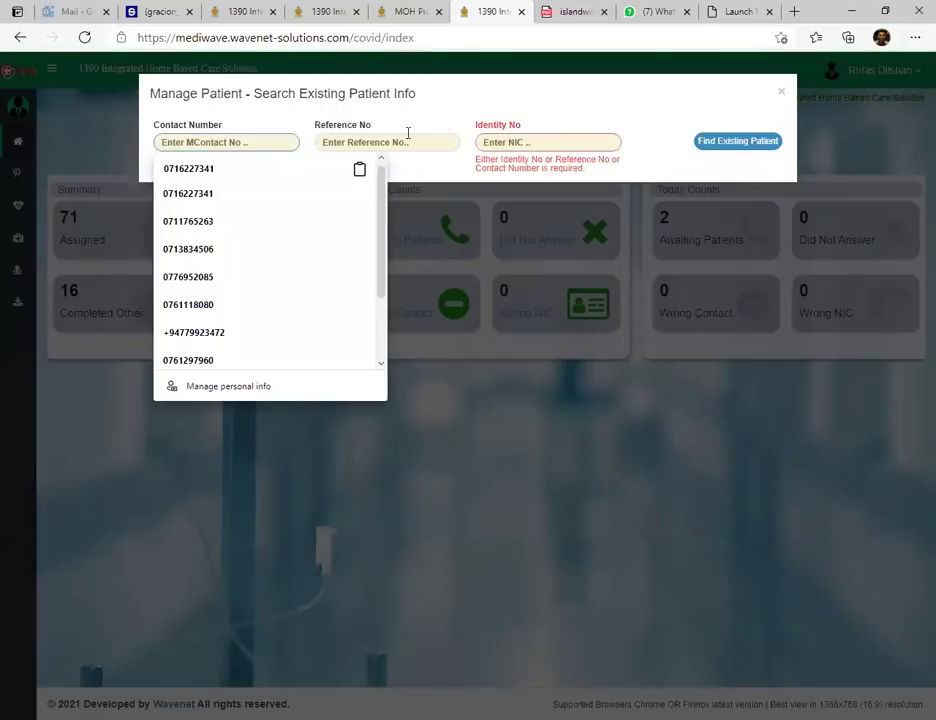
key("Escape")
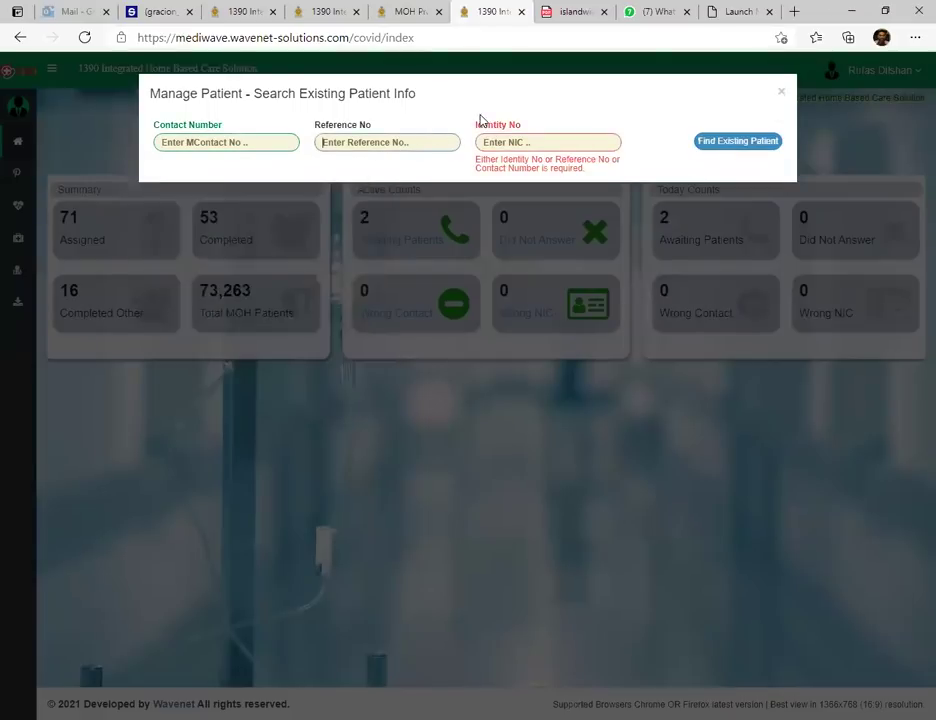
left_click(350, 142)
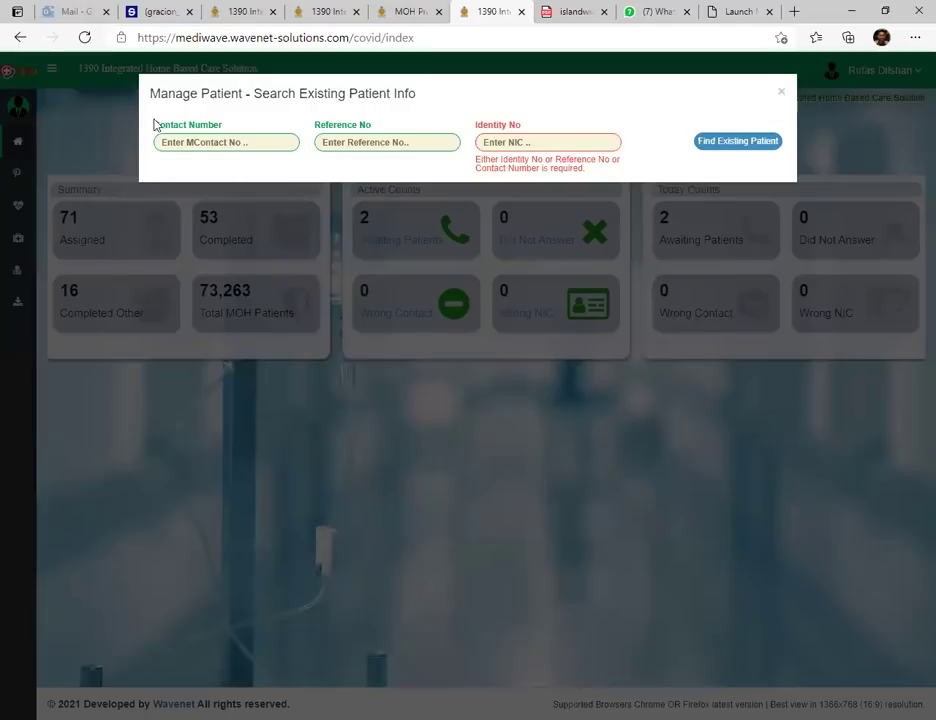
Paste the patient's identity number into the Identity No search field
left_click(215, 142)
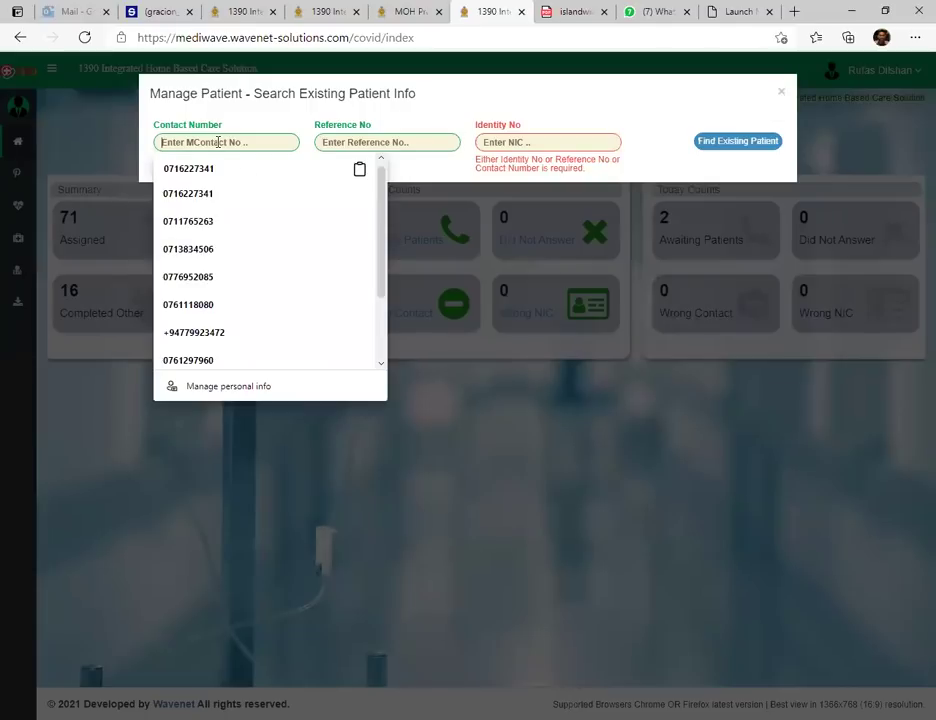
left_click(280, 123)
left_click(543, 145)
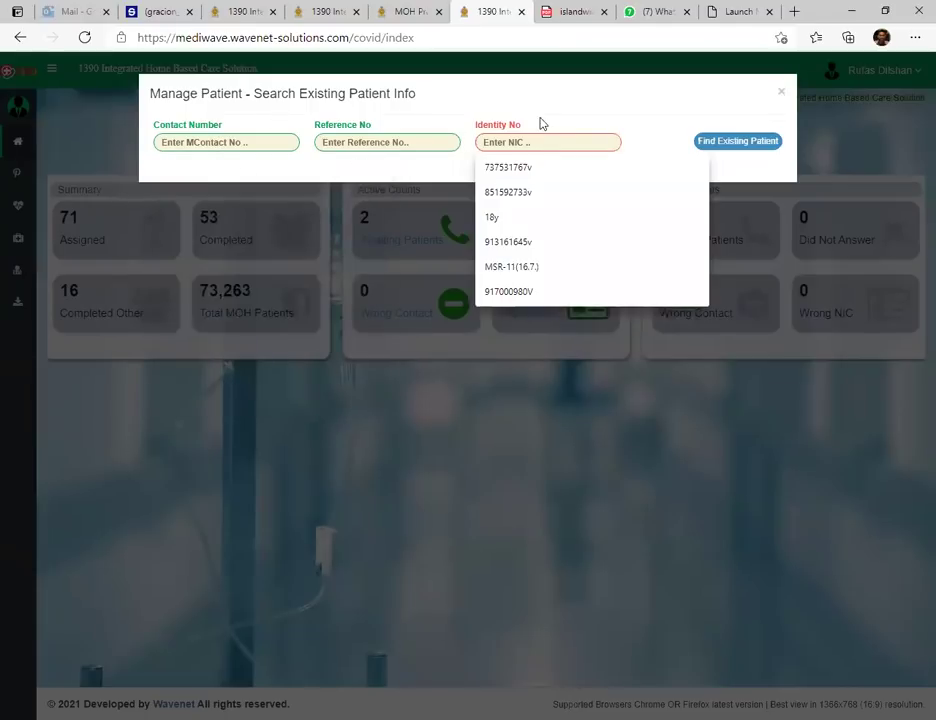
left_click(535, 115)
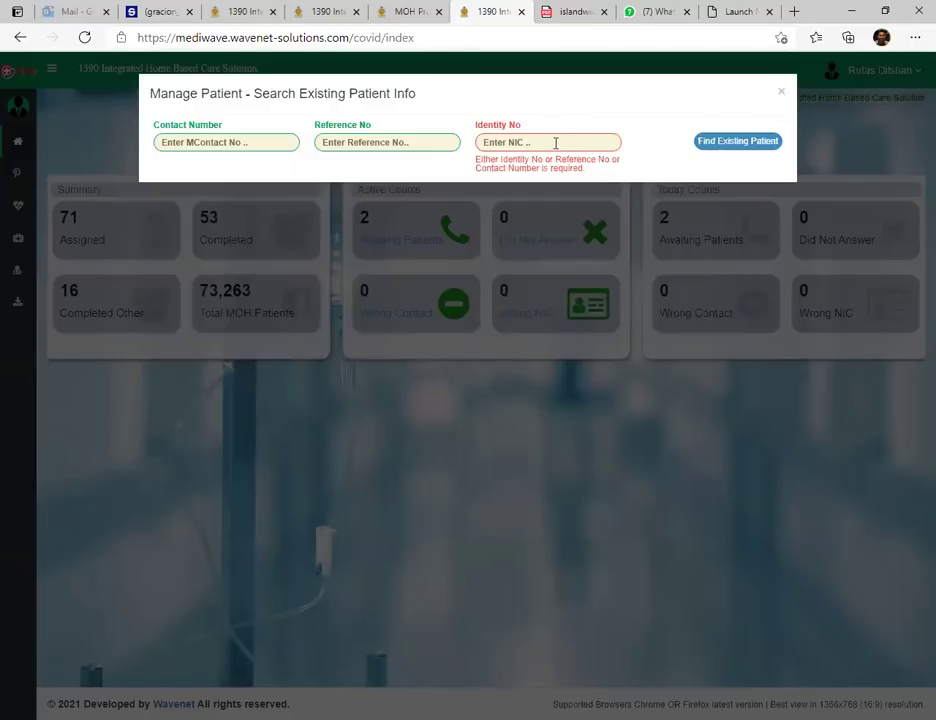
left_click(556, 143)
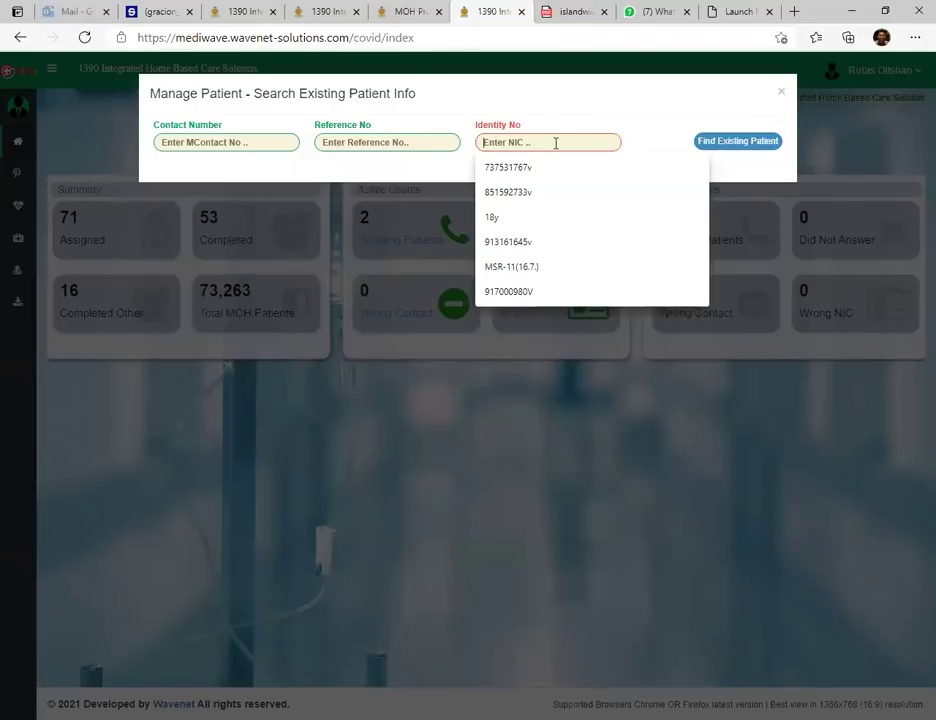
type("765561132v")
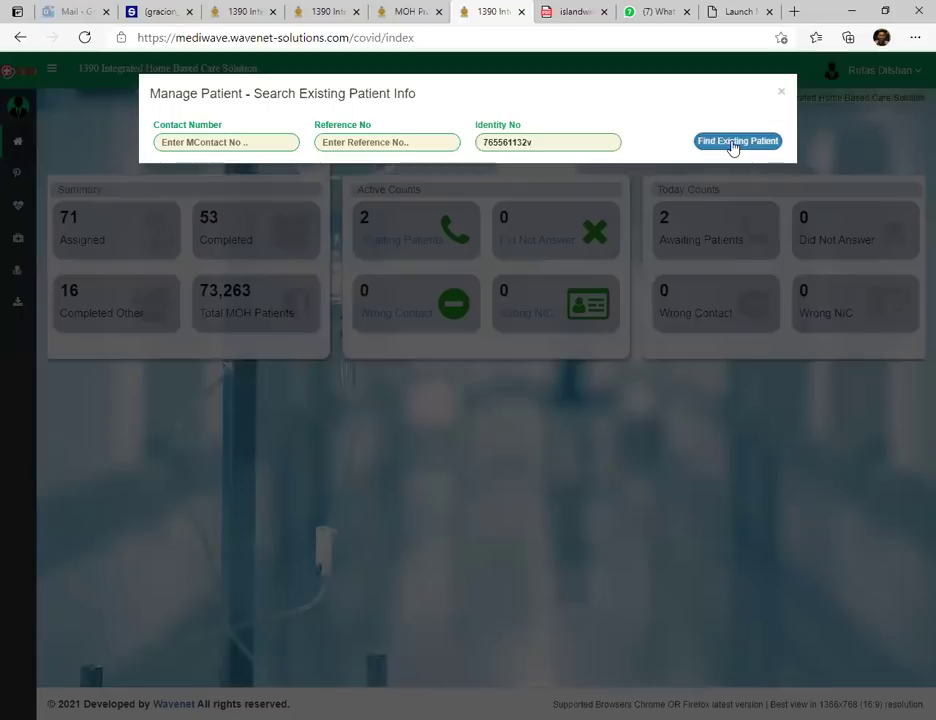
Search by identity number, select parts of the result's case and reference numbers, then close
left_click(729, 143)
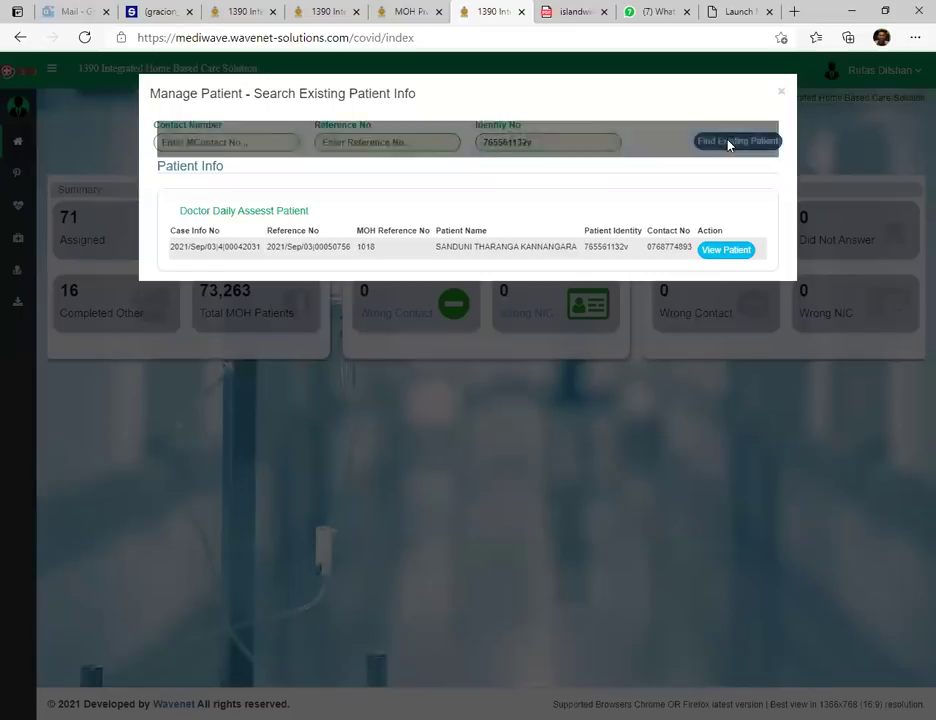
left_click_drag(172, 247, 313, 252)
left_click(225, 250)
left_click_drag(225, 250, 200, 250)
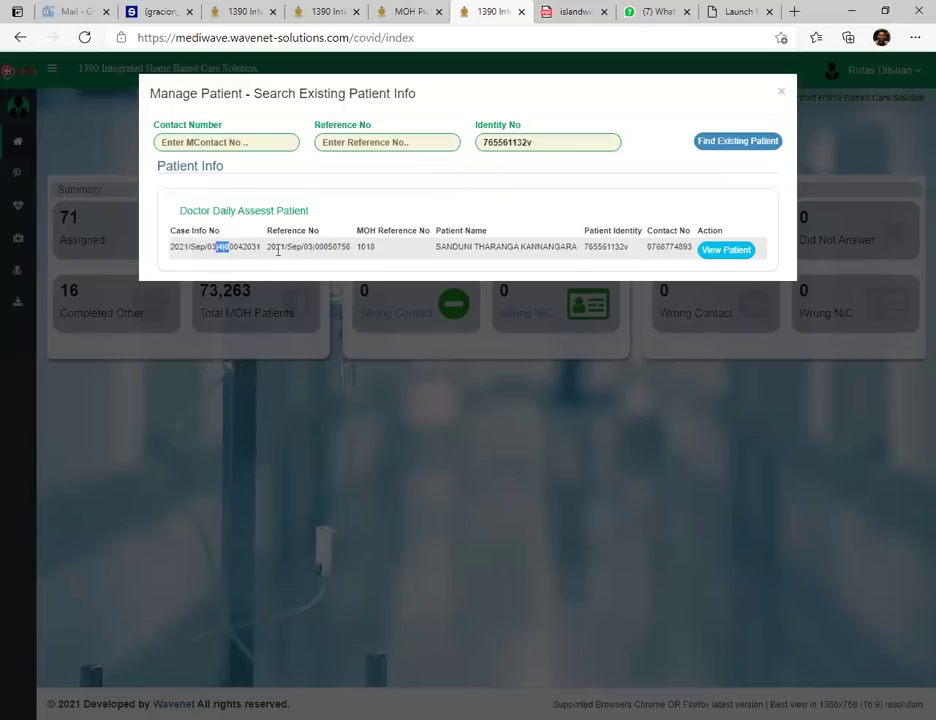
left_click_drag(318, 248, 338, 248)
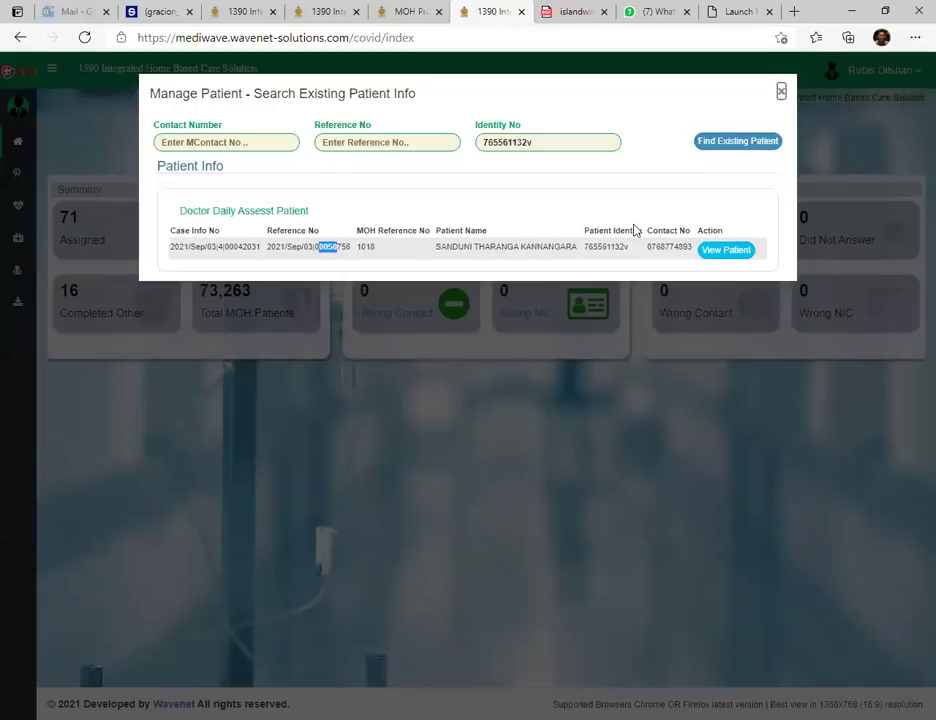
left_click(782, 91)
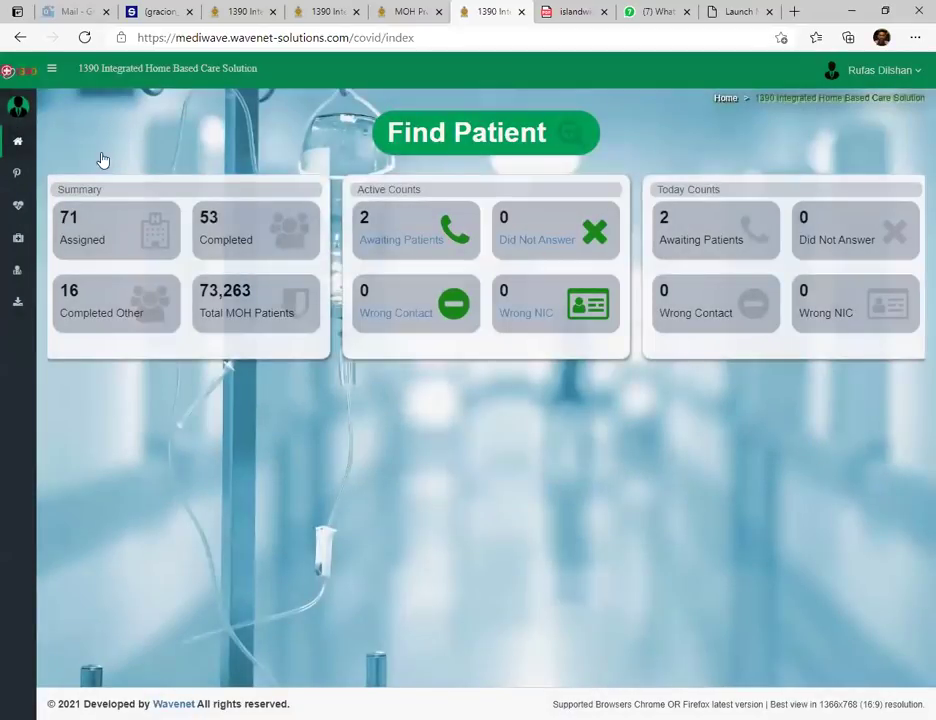
From the MOH patient list, open the first patient's Update Status and choose Wrong patient NIC
left_click(109, 224)
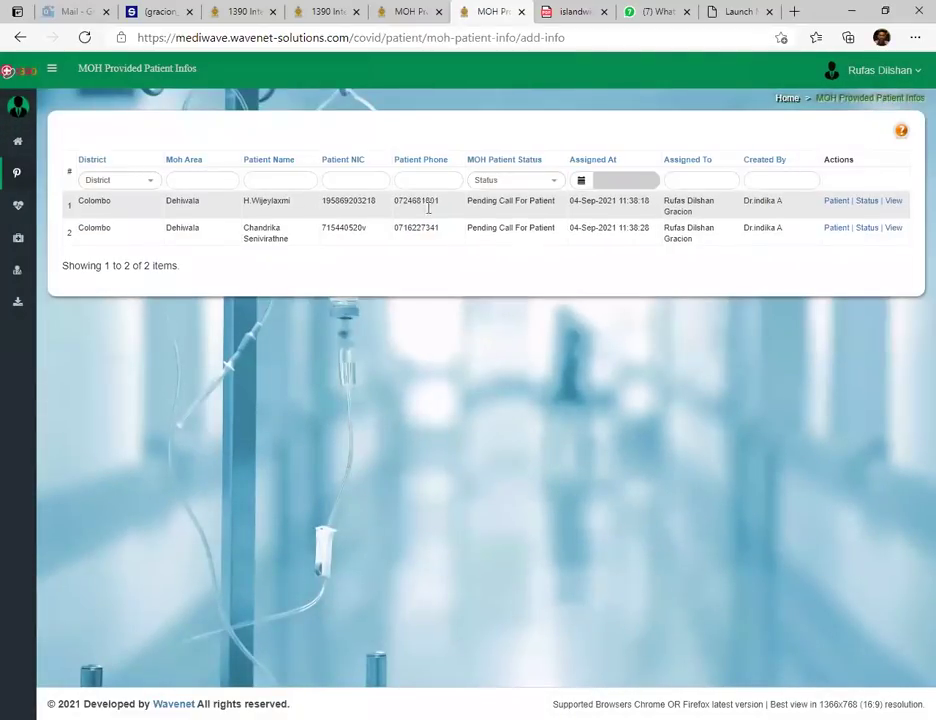
left_click(858, 204)
left_click(268, 140)
scroll(245, 230, "down", 1)
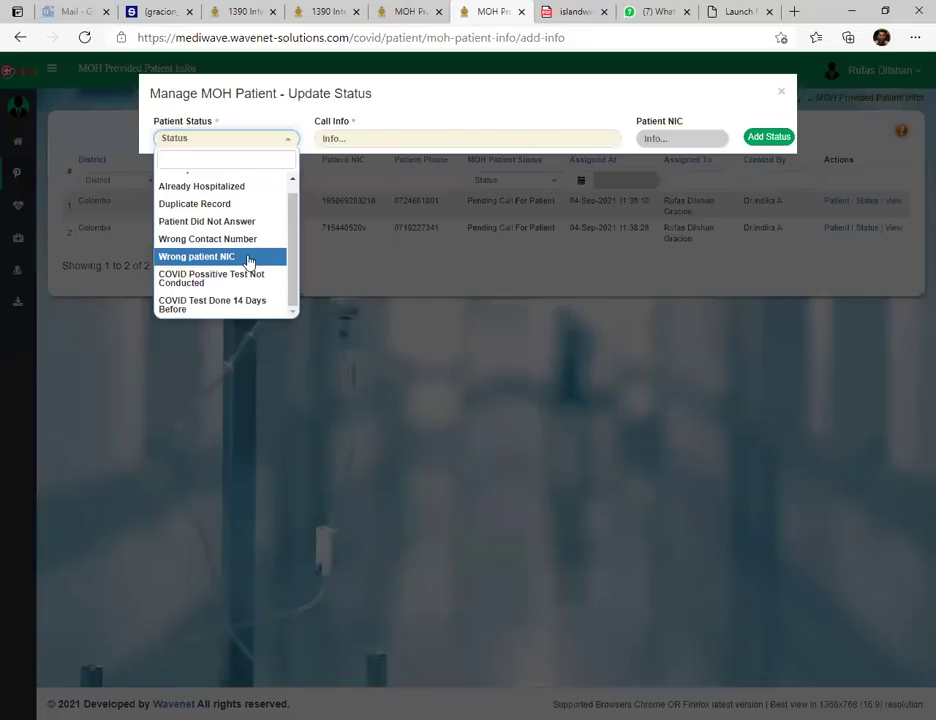
left_click(248, 259)
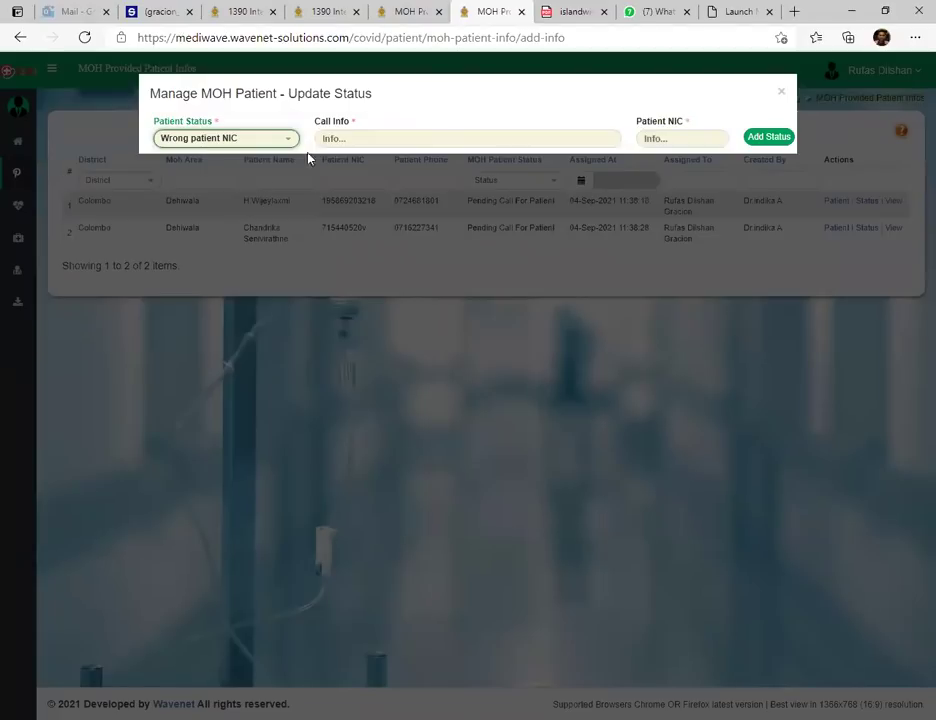
Try Already Hospitalized and Duplicate Record as status, then return to Wrong patient NIC
left_click(210, 143)
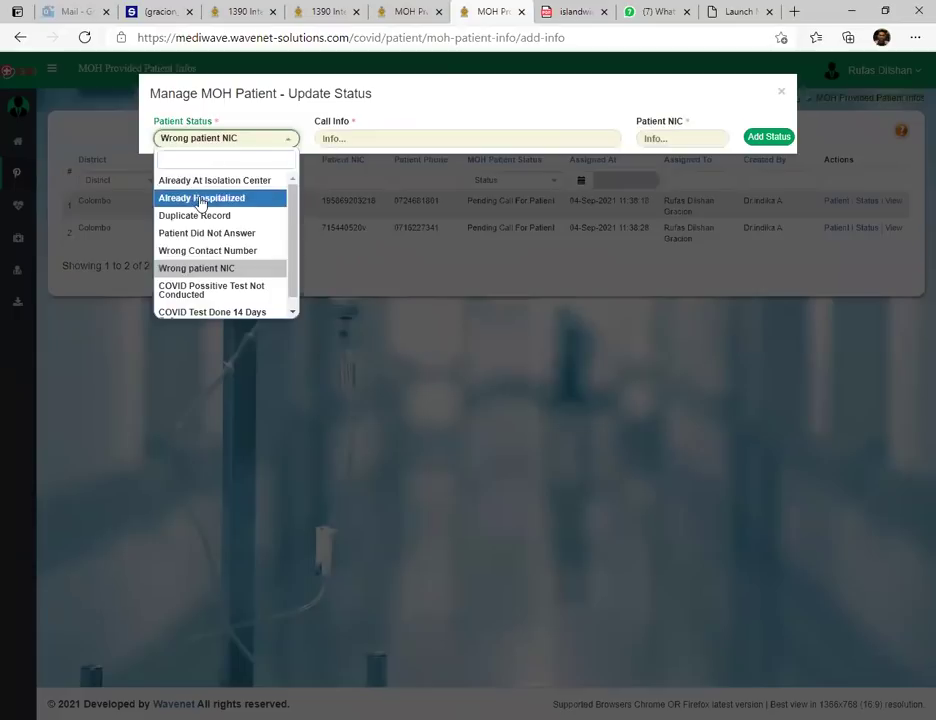
left_click(205, 198)
left_click(212, 140)
left_click(204, 216)
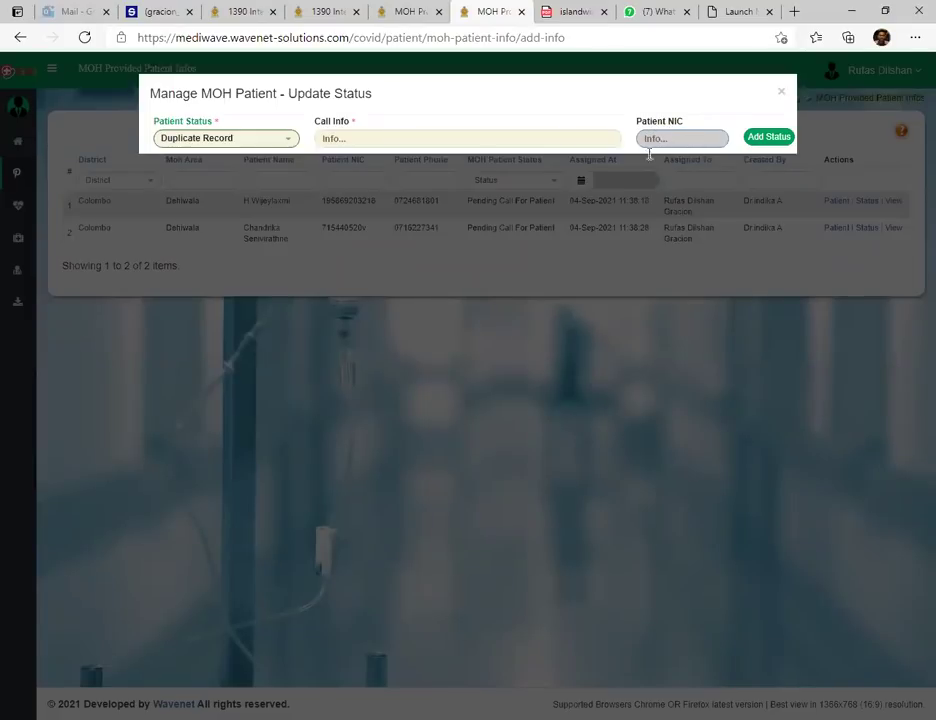
left_click(198, 138)
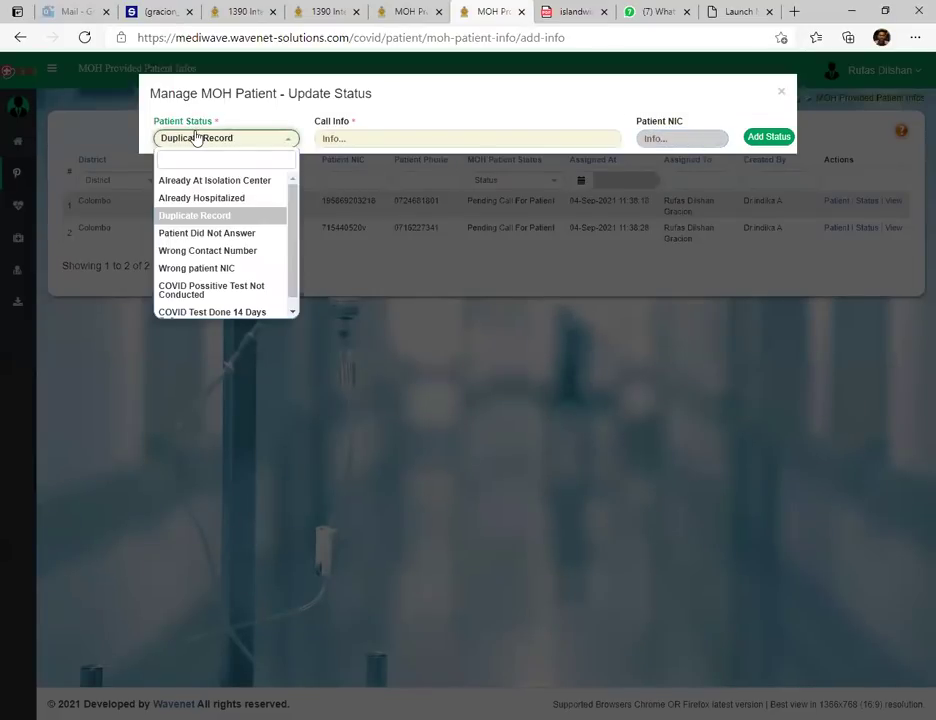
left_click(204, 270)
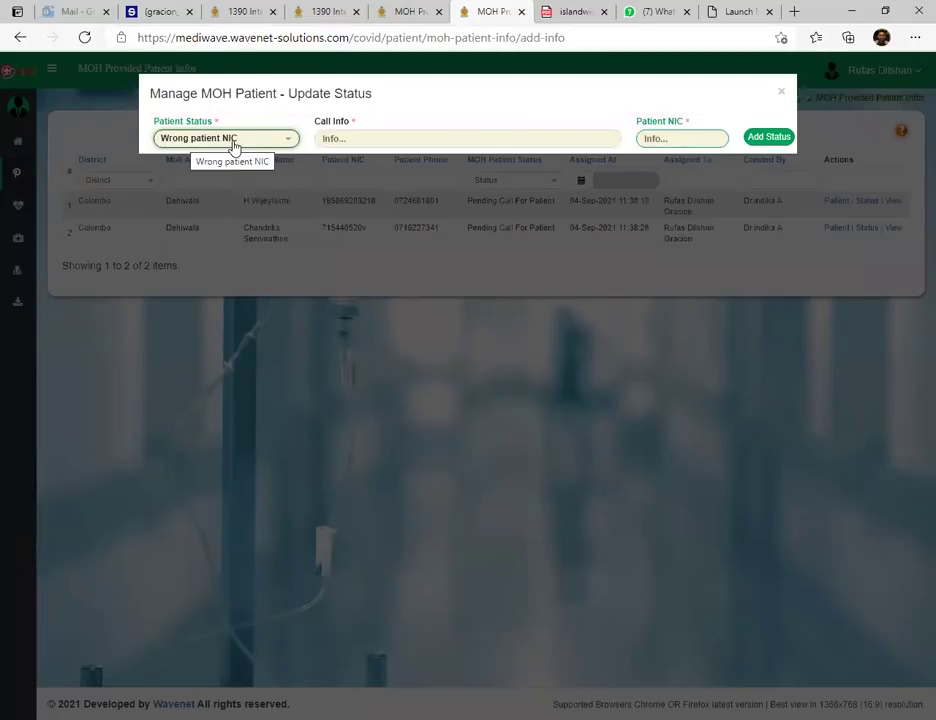
Move between the Call Info and Patient NIC fields, dismissing the NIC suggestions
left_click(364, 139)
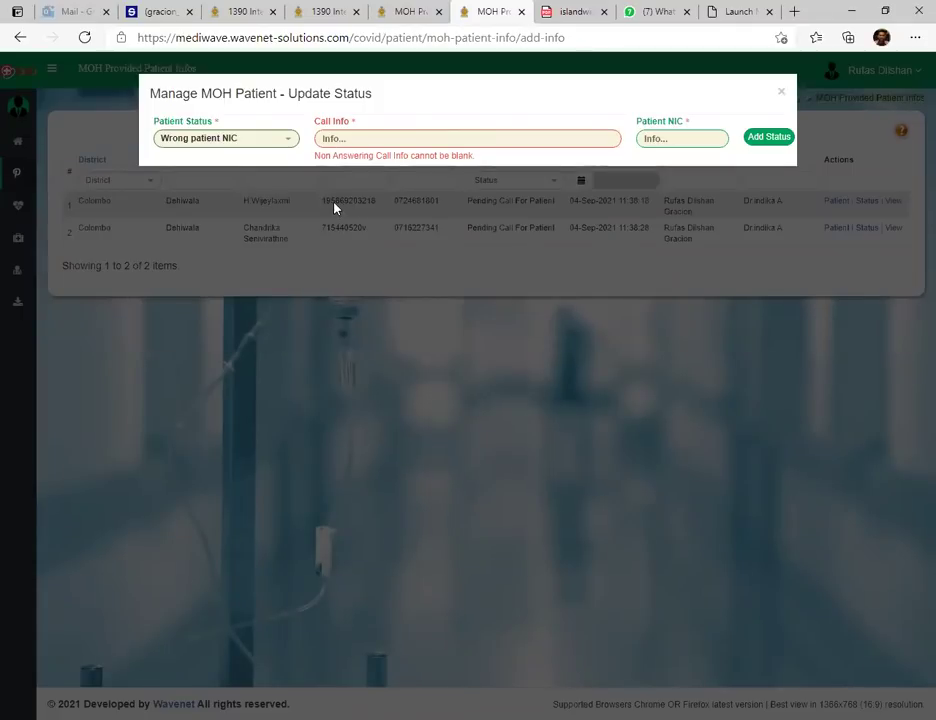
left_click(343, 138)
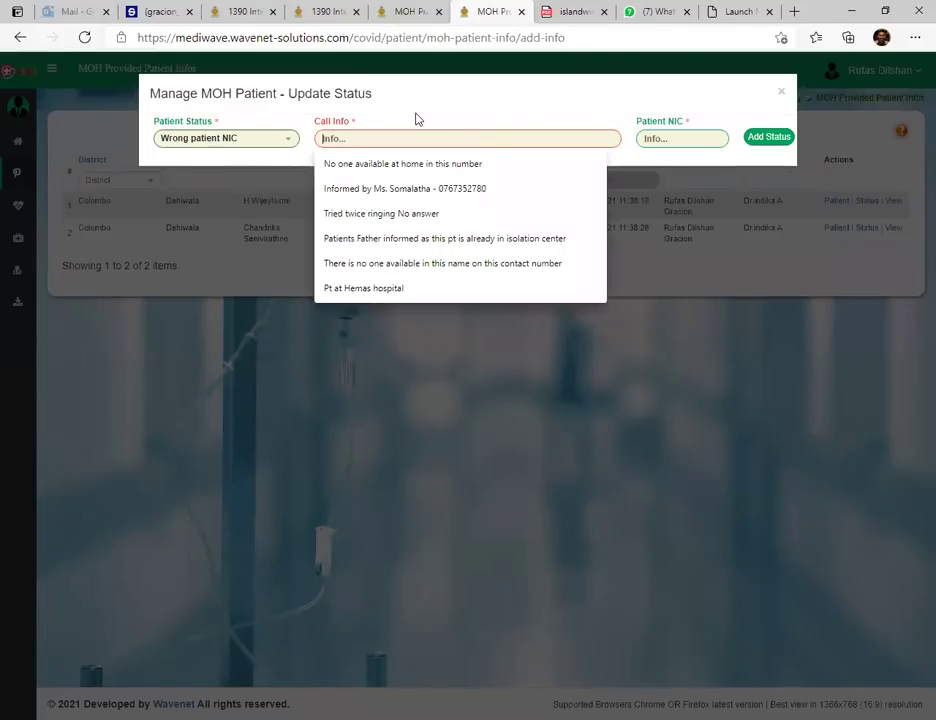
left_click(661, 139)
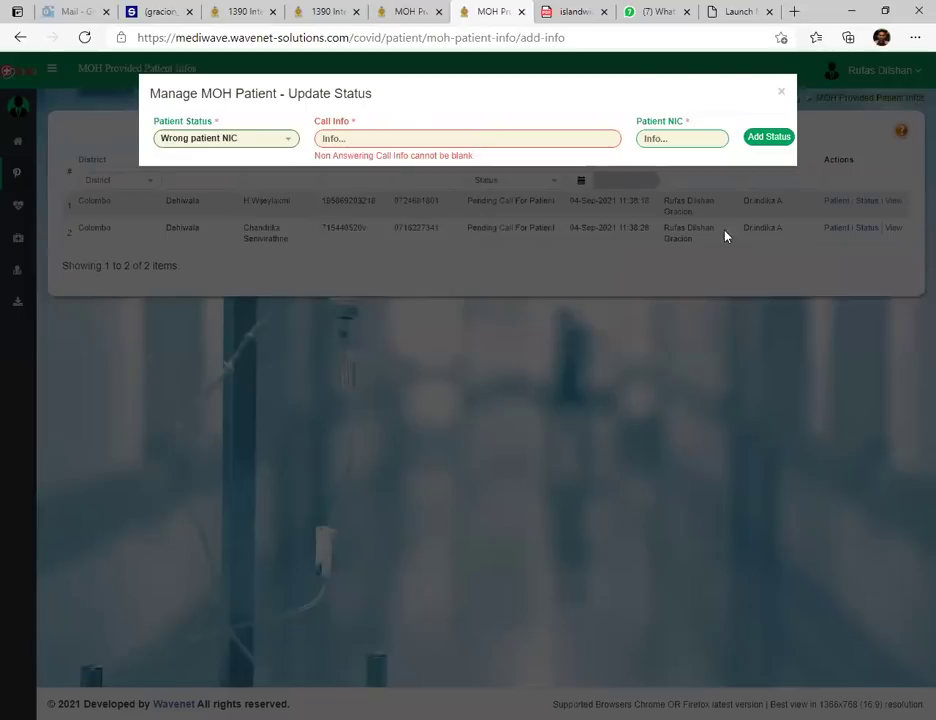
left_click(645, 140)
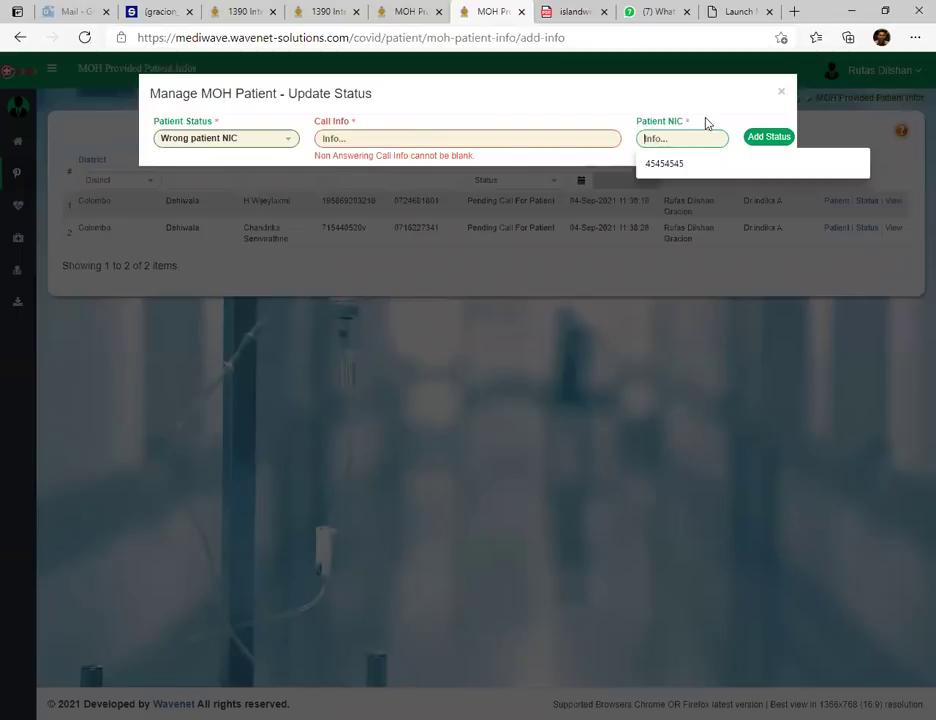
left_click(726, 142)
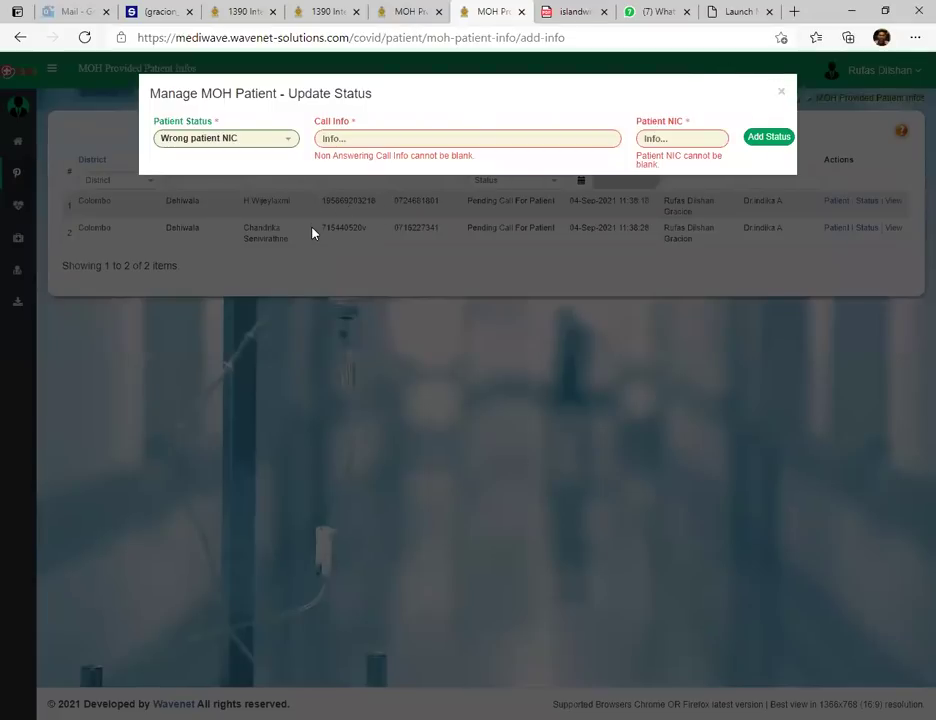
Enter a placeholder Patient NIC, attempt Add Status, then close the dialog
left_click(664, 140)
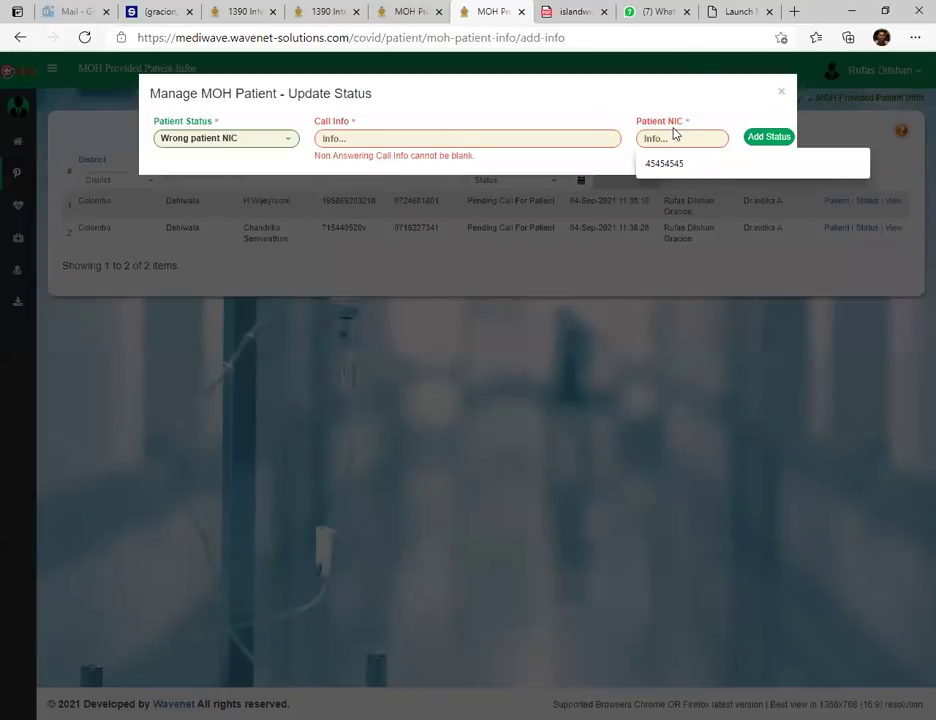
type("0000")
left_click(769, 140)
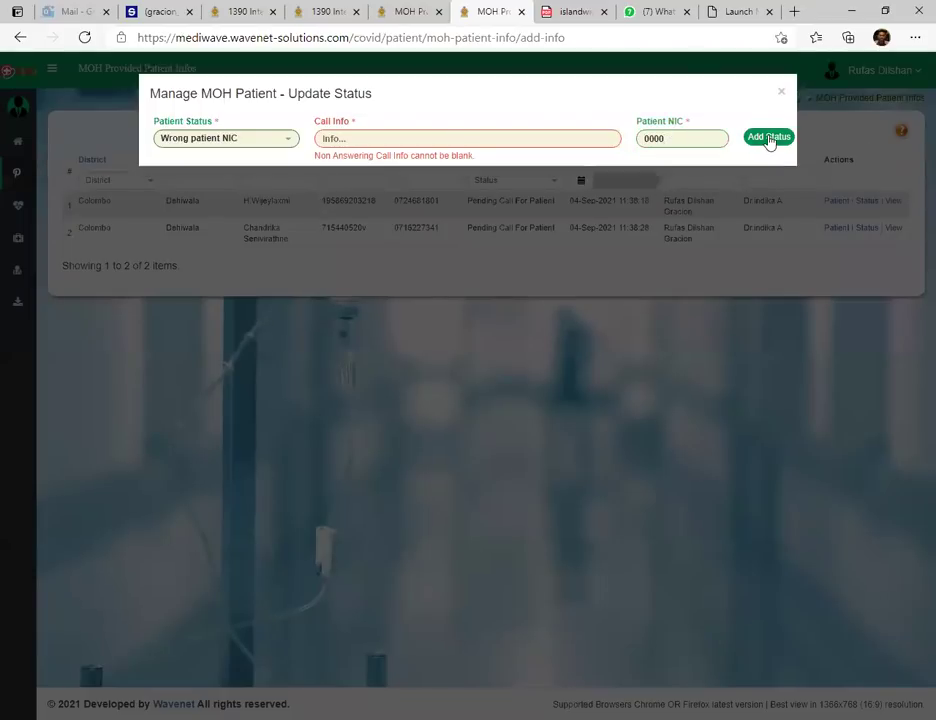
left_click(782, 95)
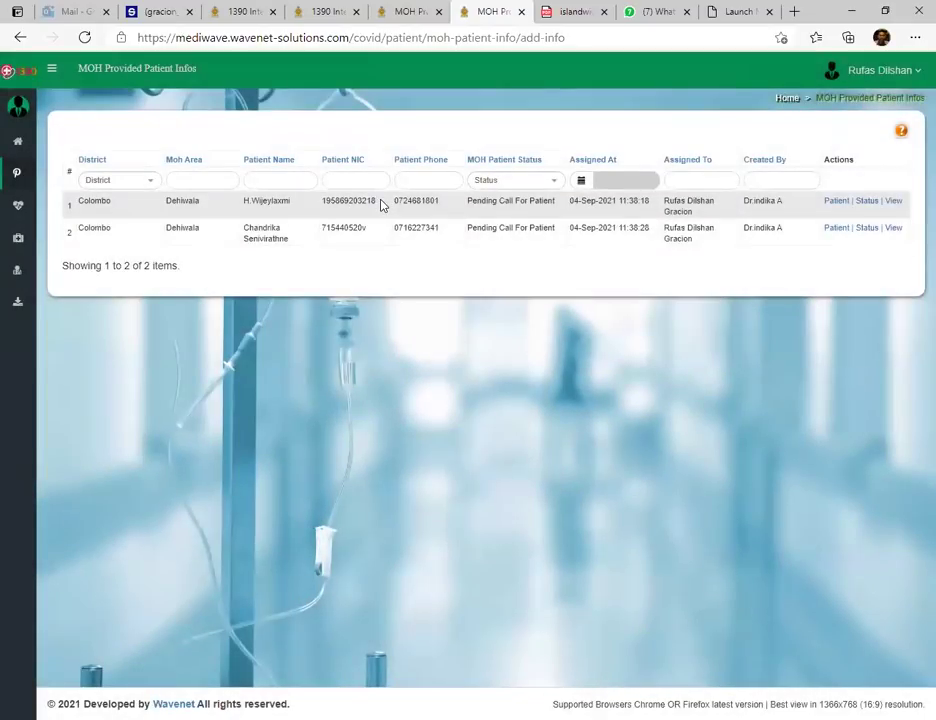
Select the first patient's NIC, then reopen its Update Status form and focus Call Info
double_click(380, 205)
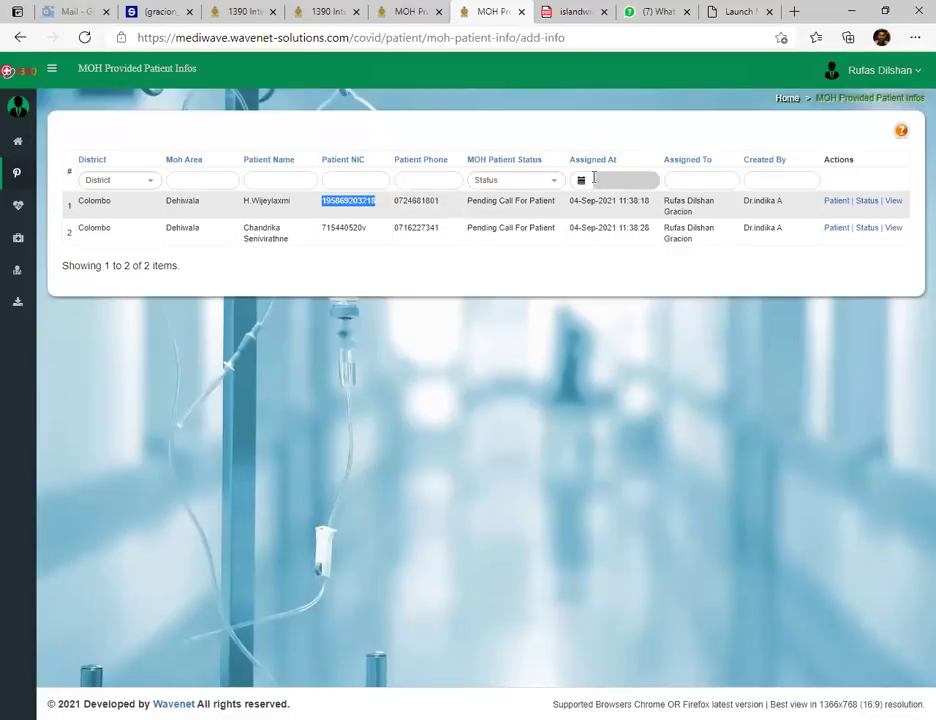
left_click(340, 208)
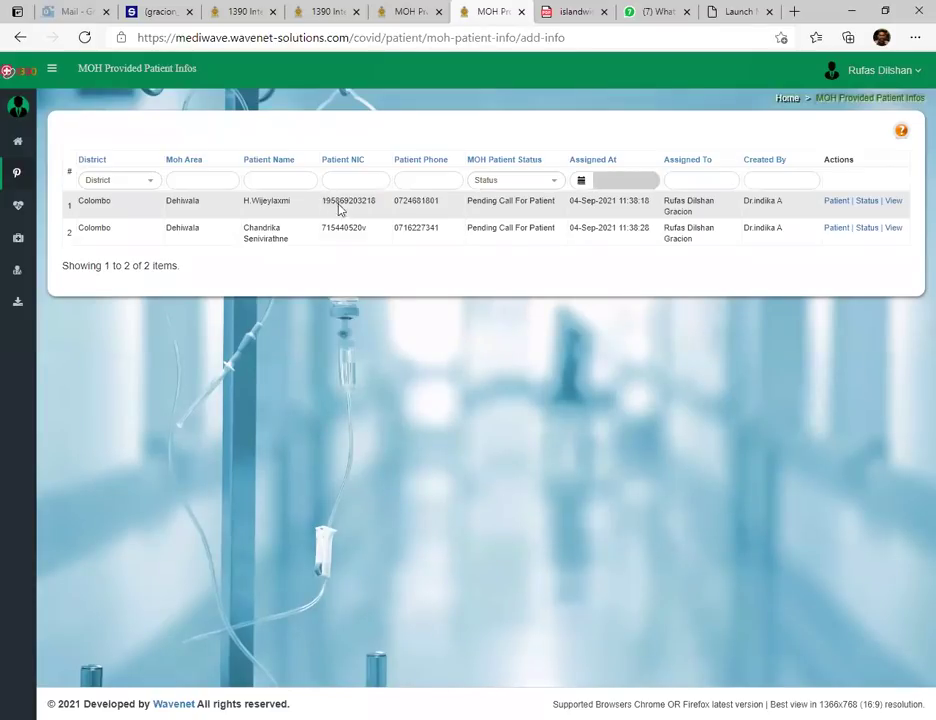
double_click(333, 199)
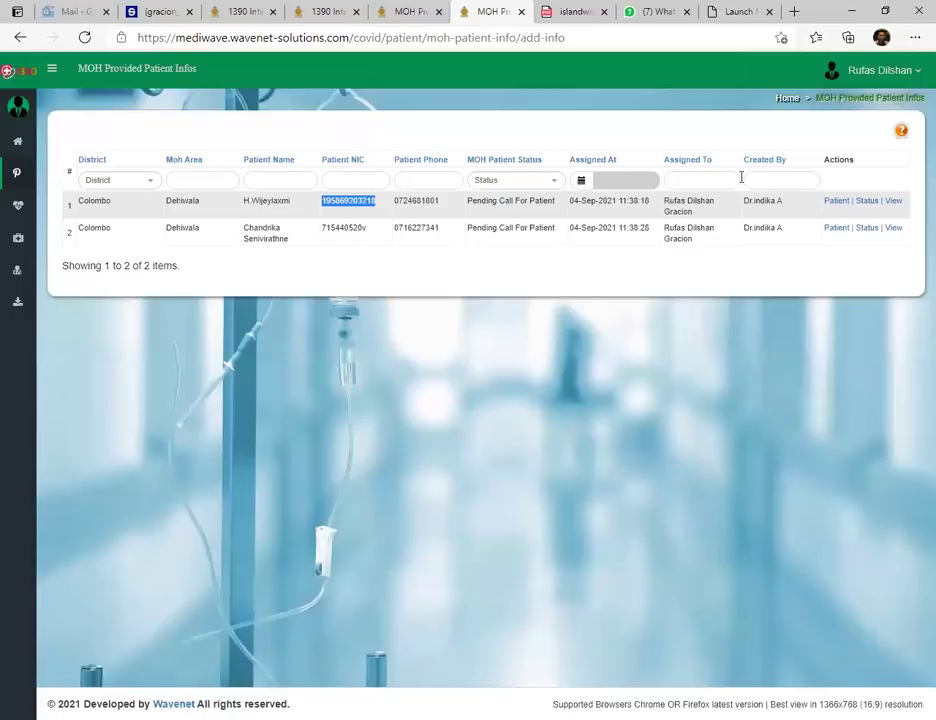
left_click(867, 201)
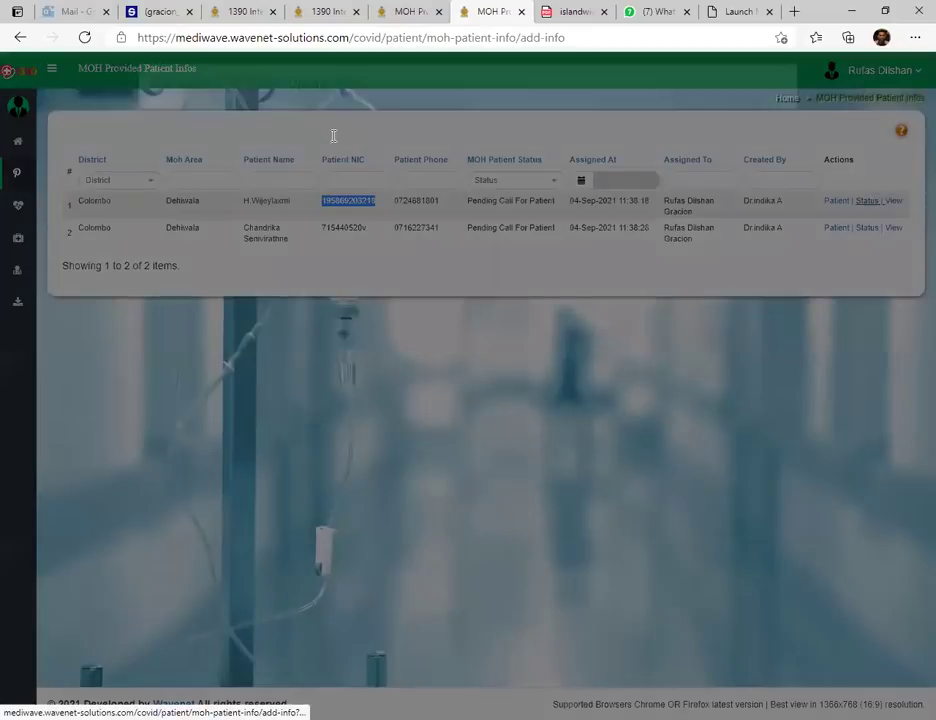
left_click(420, 138)
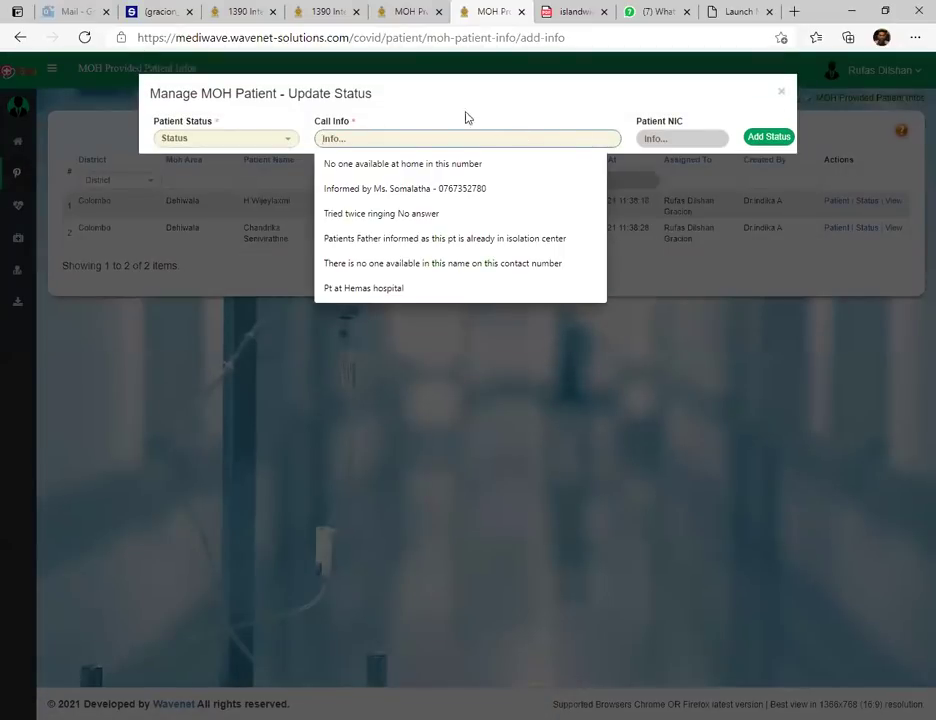
Set the first patient's Patient Status to 'COVID Test Done 14 Days Before'
left_click(281, 143)
scroll(246, 217, "down", 1)
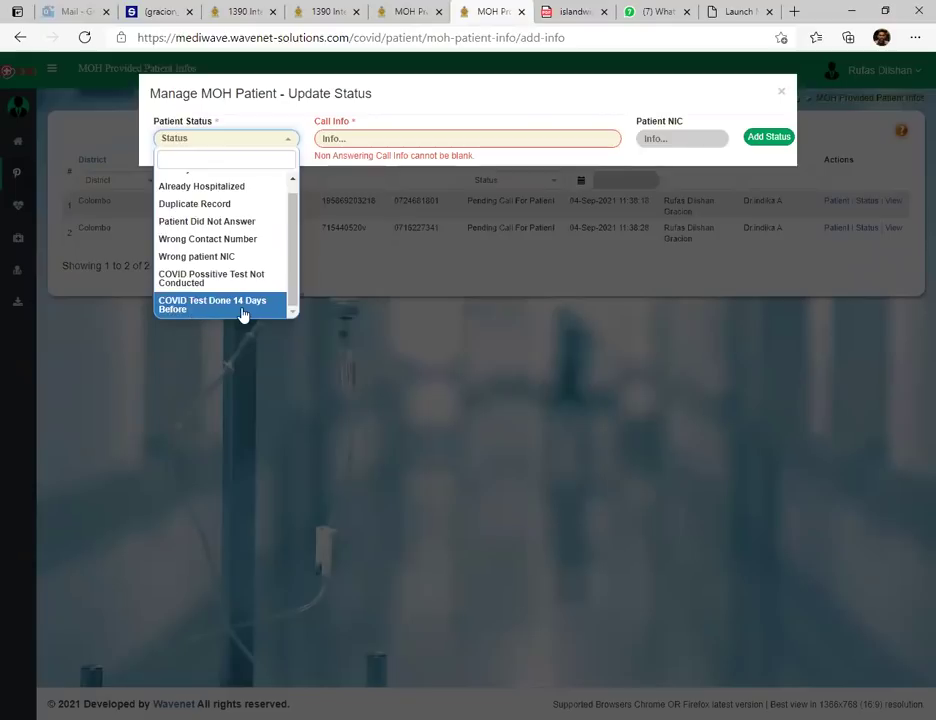
left_click(211, 308)
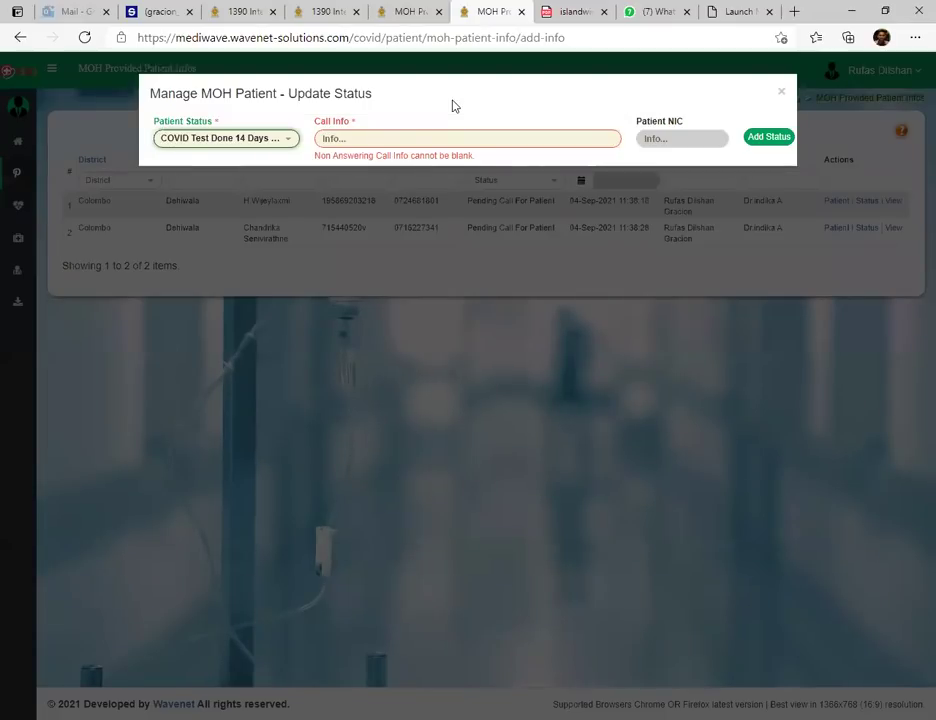
Reselect COVID Test Done 14 Days Before, dismiss Call Info suggestions, and reopen the status list
left_click(226, 143)
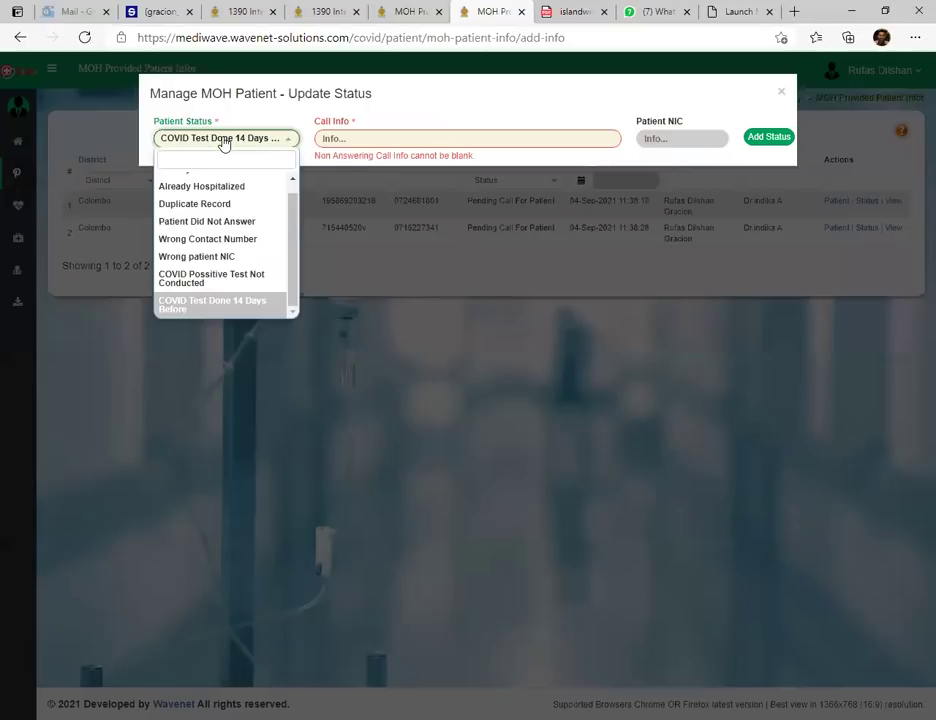
left_click(211, 308)
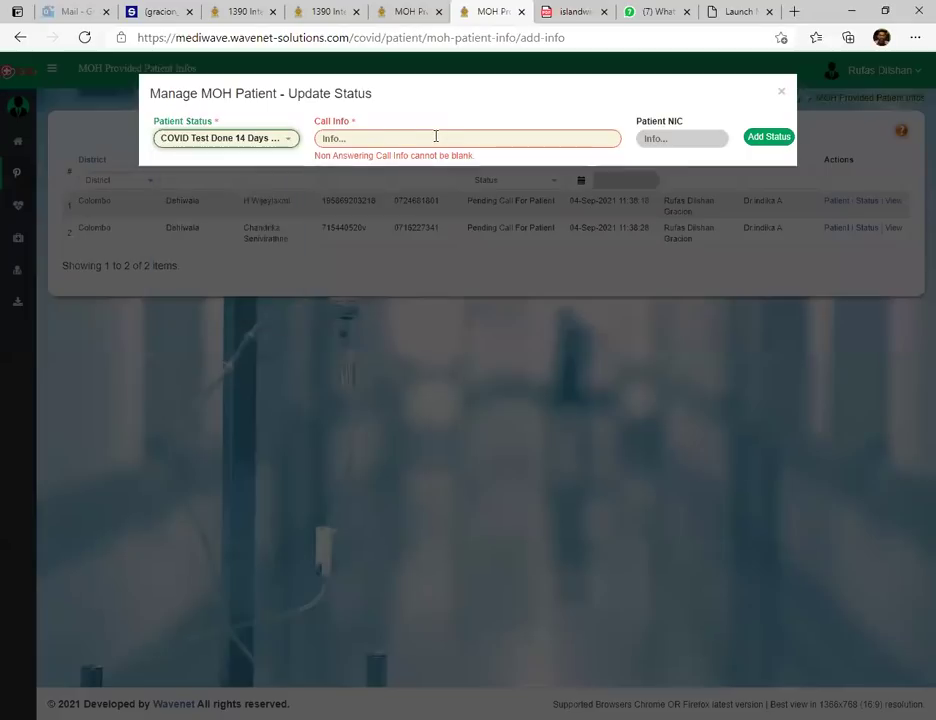
left_click(494, 139)
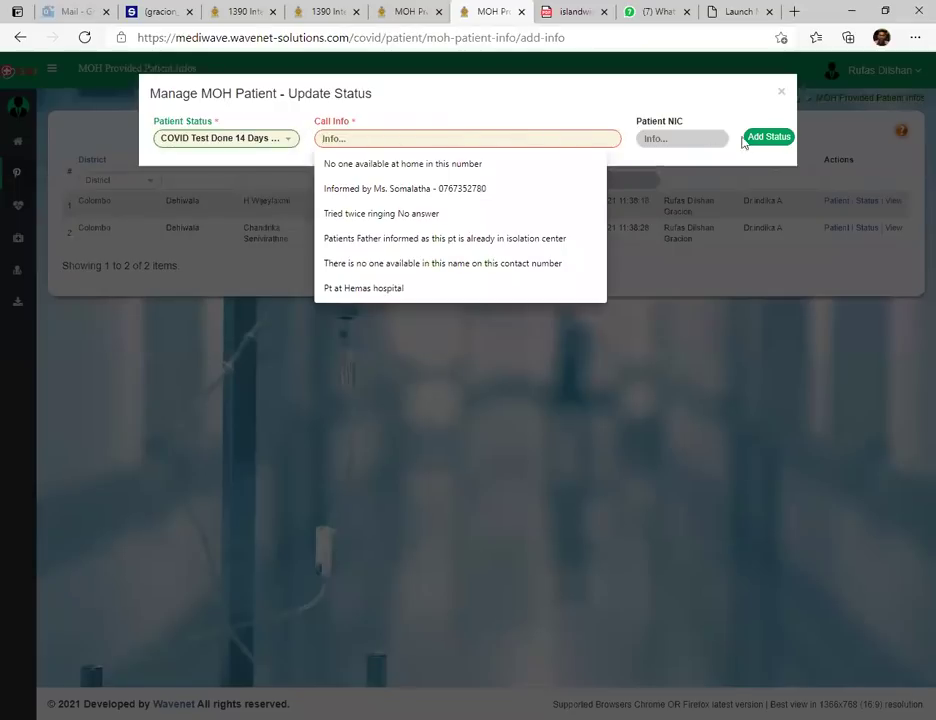
left_click(564, 175)
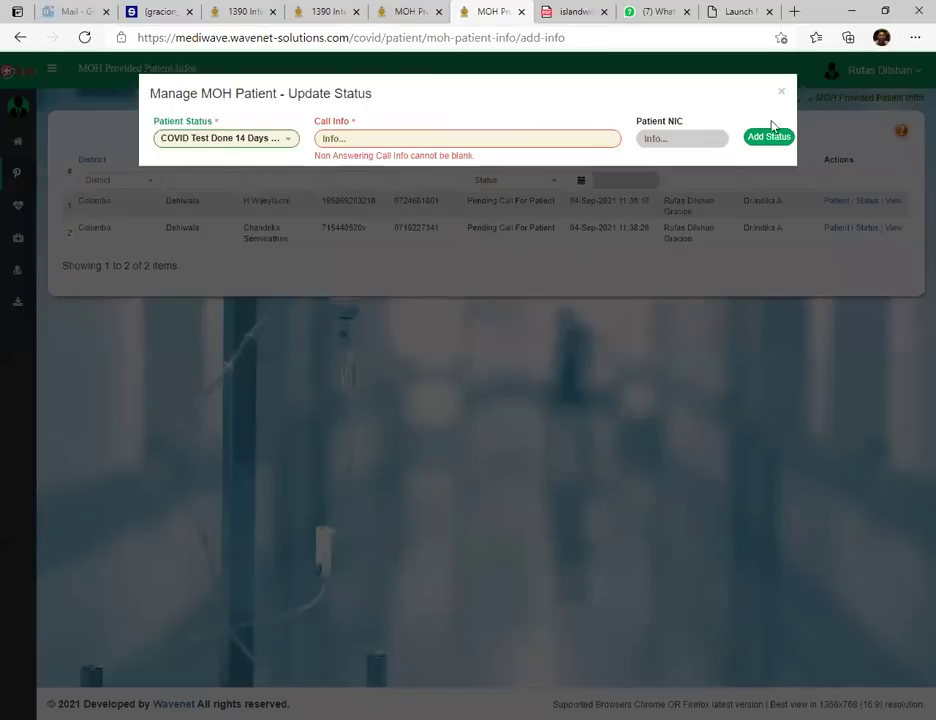
left_click(240, 142)
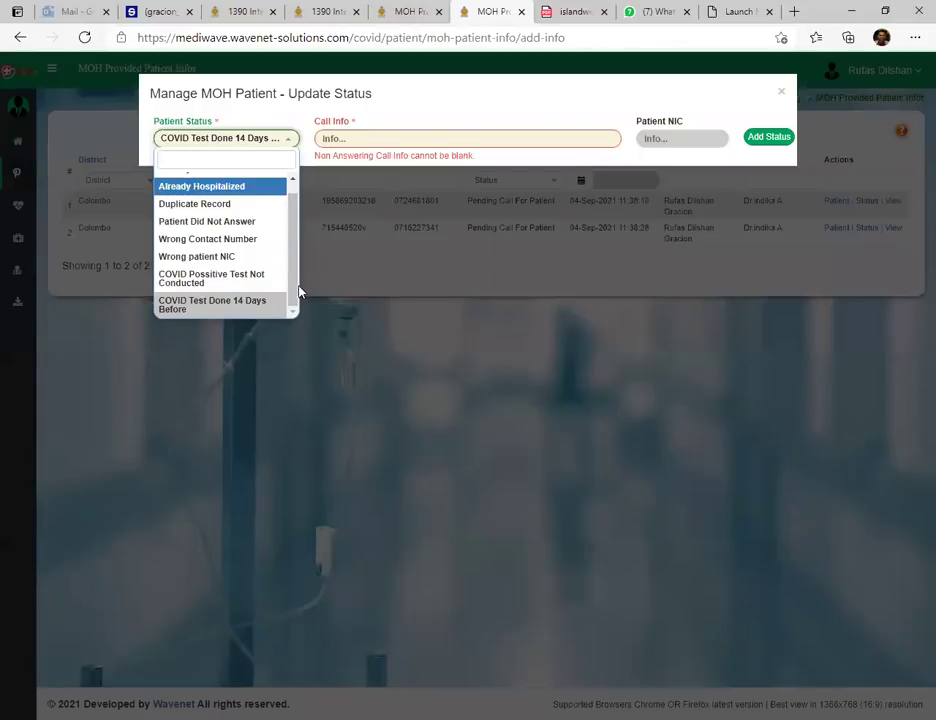
scroll(300, 237, "up", 1)
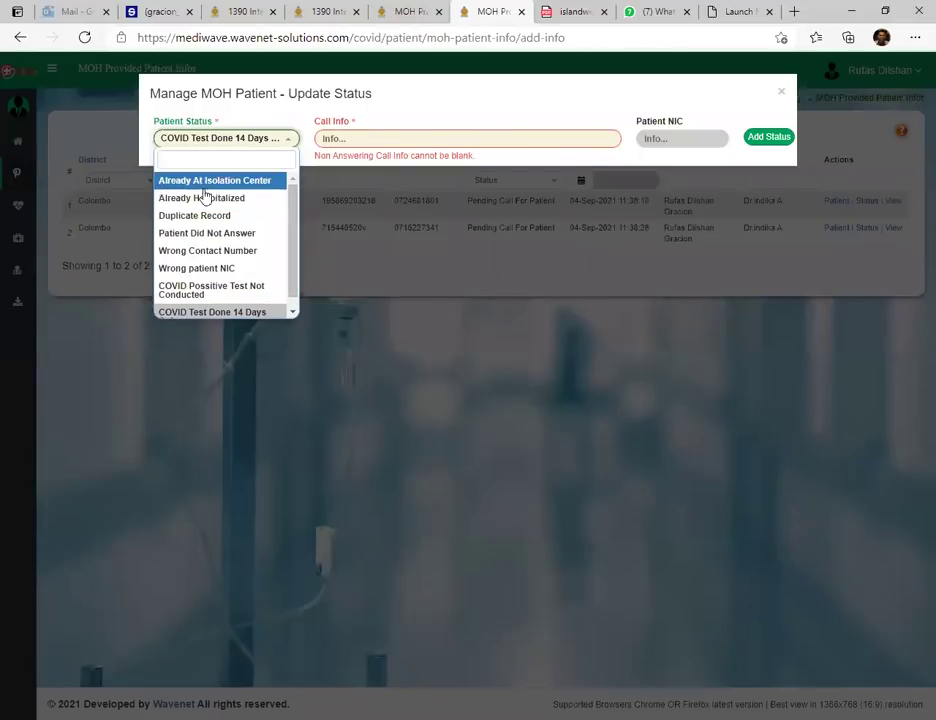
Change Patient Status to 'COVID Possitive Test Not Conducted' and reconfirm it
left_click(213, 292)
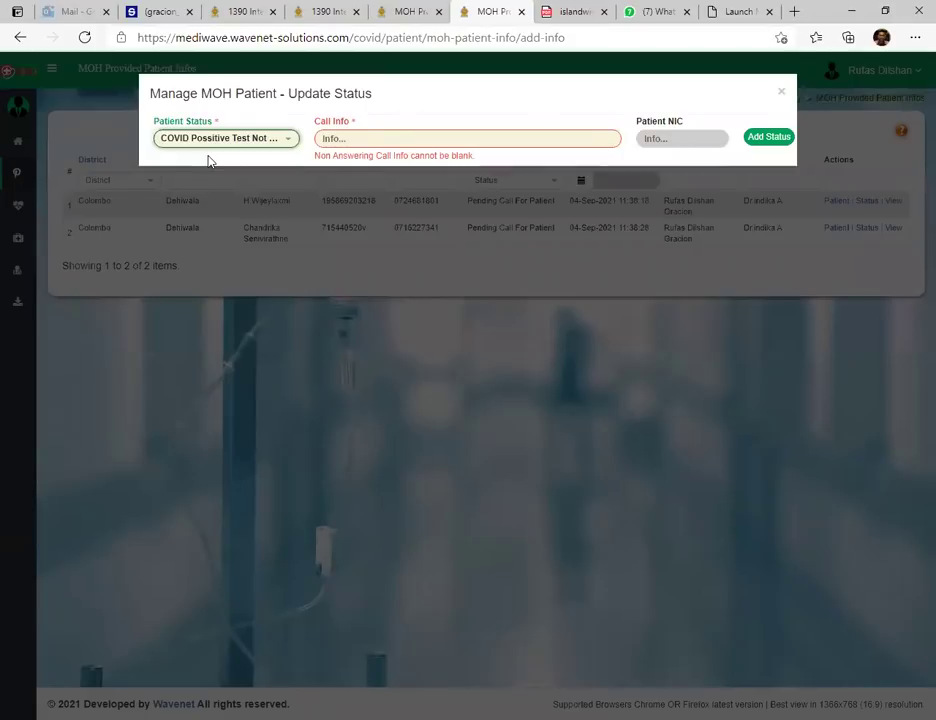
left_click(211, 141)
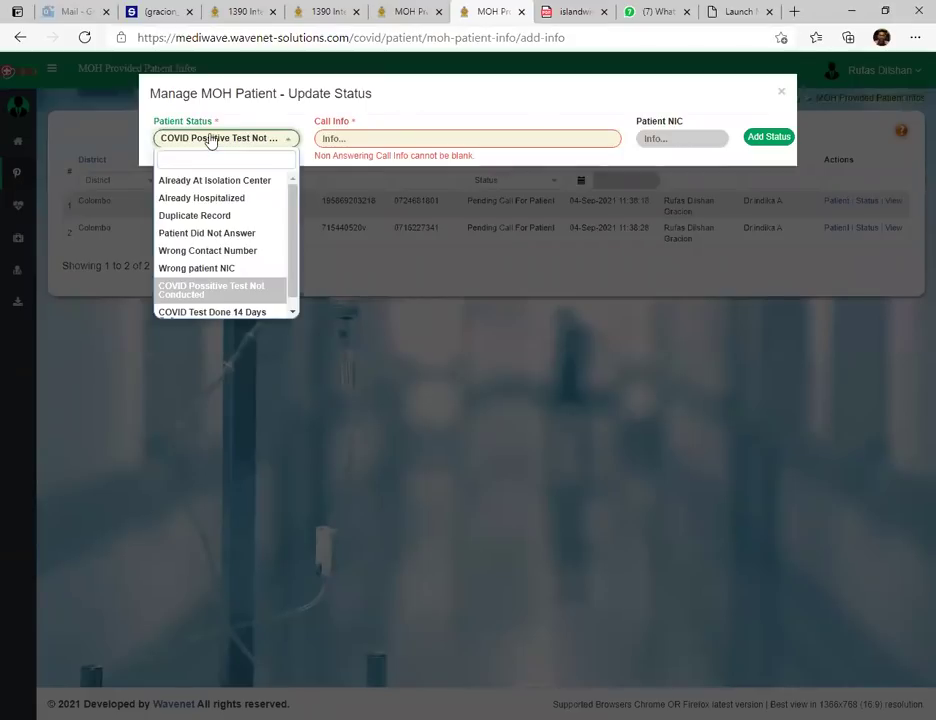
left_click(206, 293)
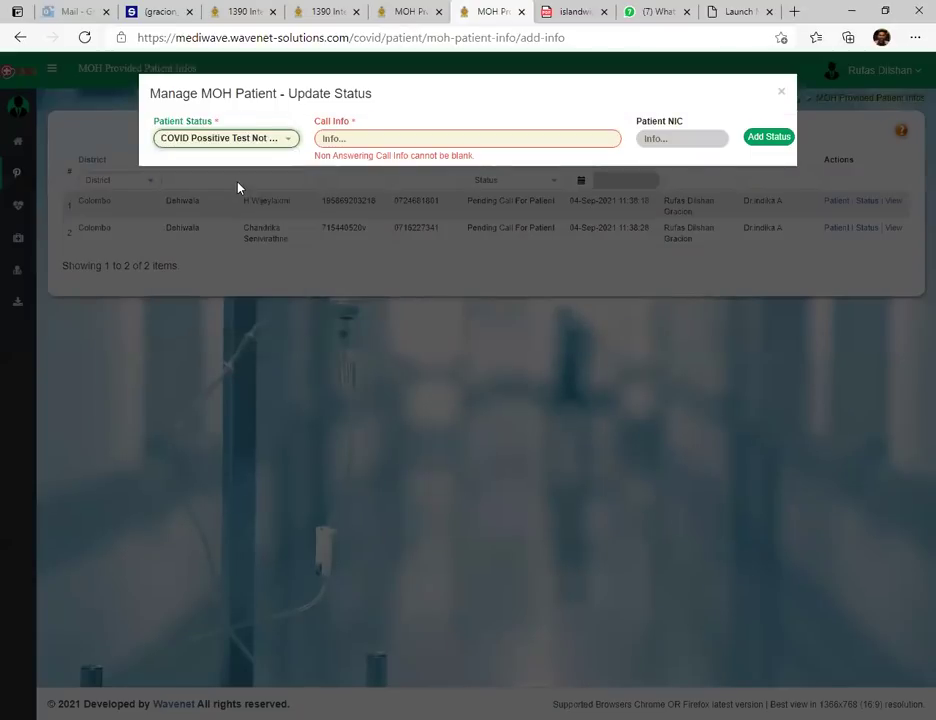
Scroll up and down through the Patient Status options to review them
left_click(268, 143)
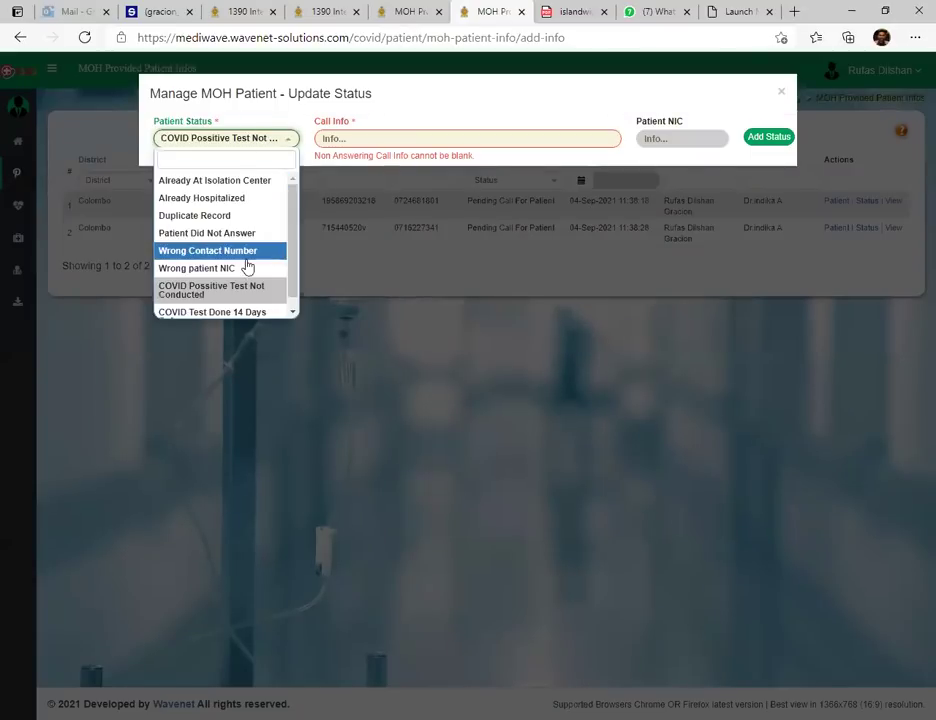
scroll(226, 215, "down", 1)
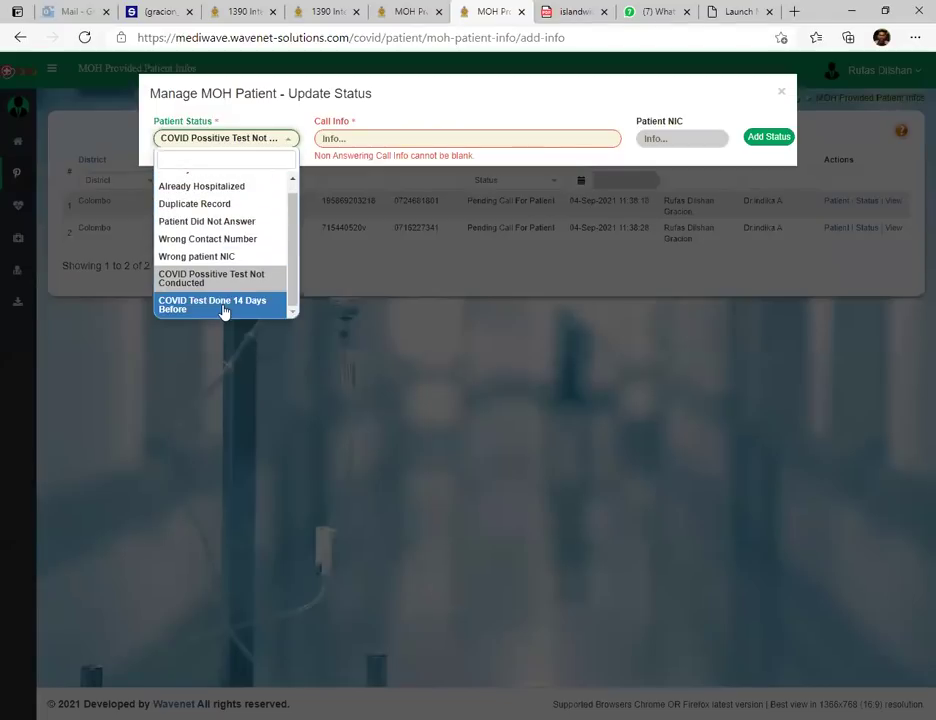
scroll(228, 215, "up", 1)
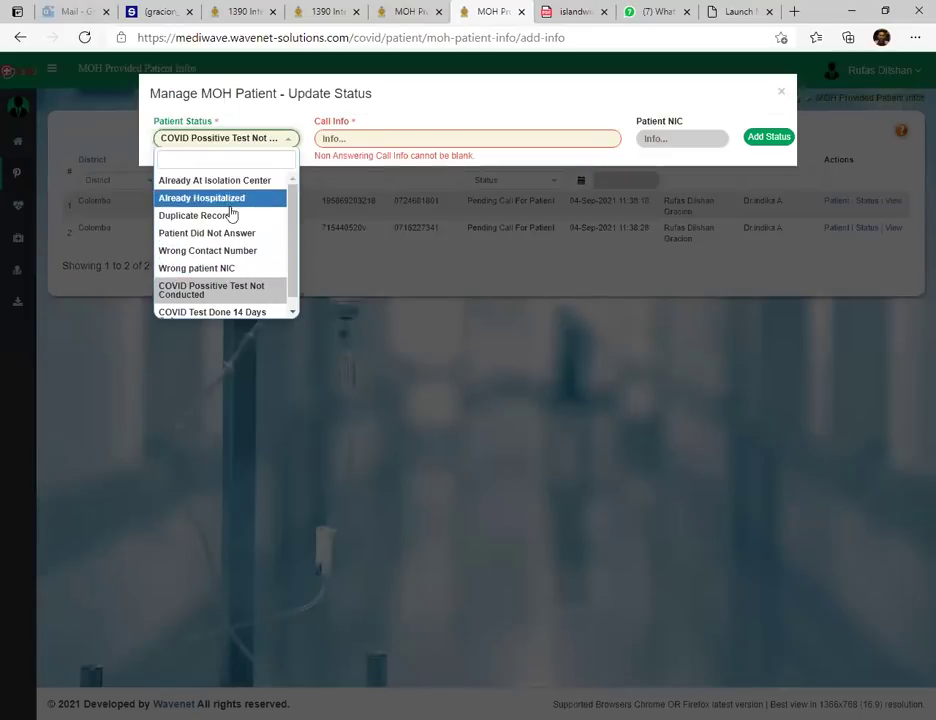
scroll(232, 228, "down", 1)
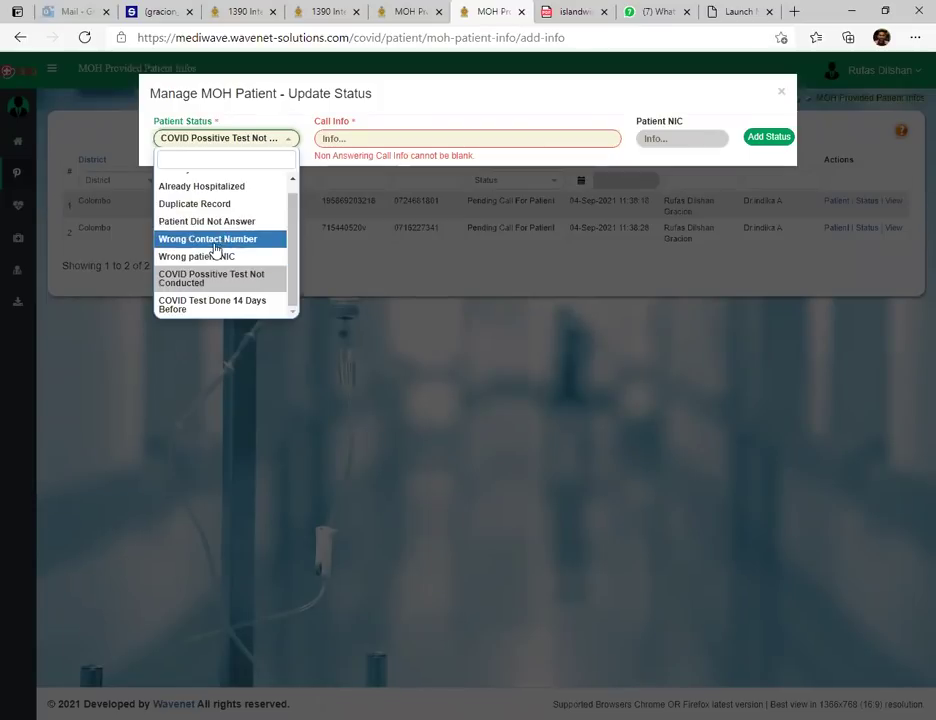
scroll(220, 230, "up", 1)
scroll(218, 190, "down", 1)
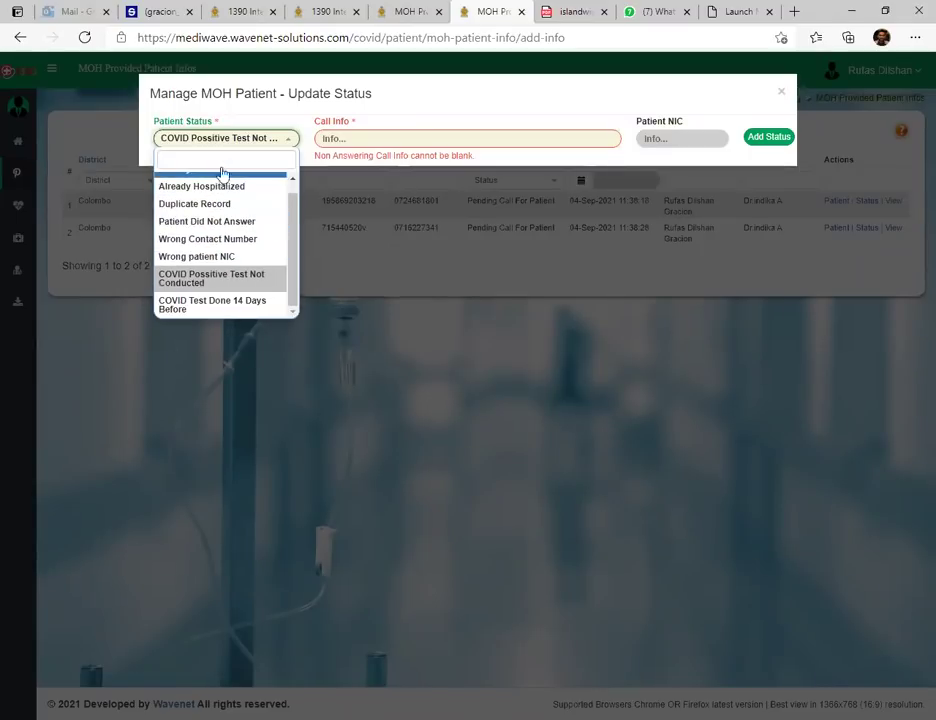
left_click(217, 282)
left_click(318, 140)
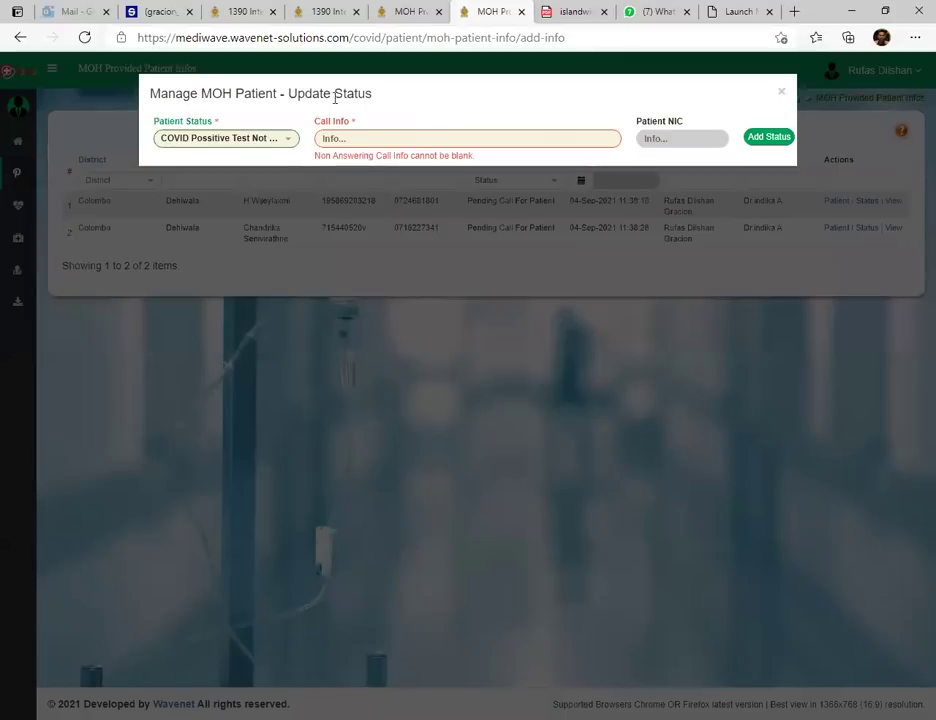
Keep COVID Possitive Test Not Conducted, then close the Update Status dialog without saving
left_click(217, 140)
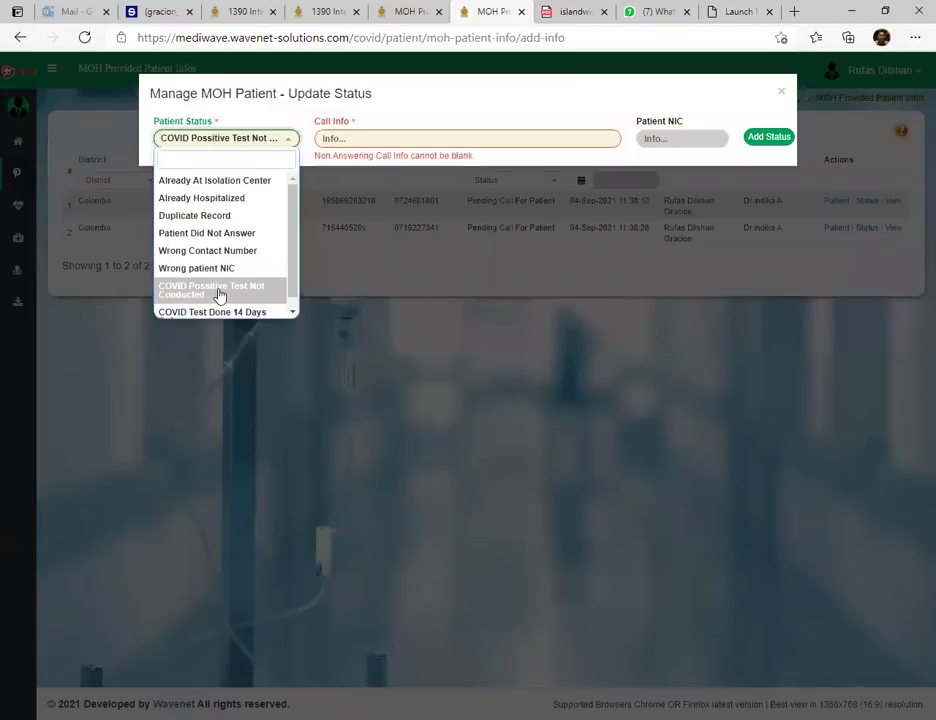
left_click(218, 294)
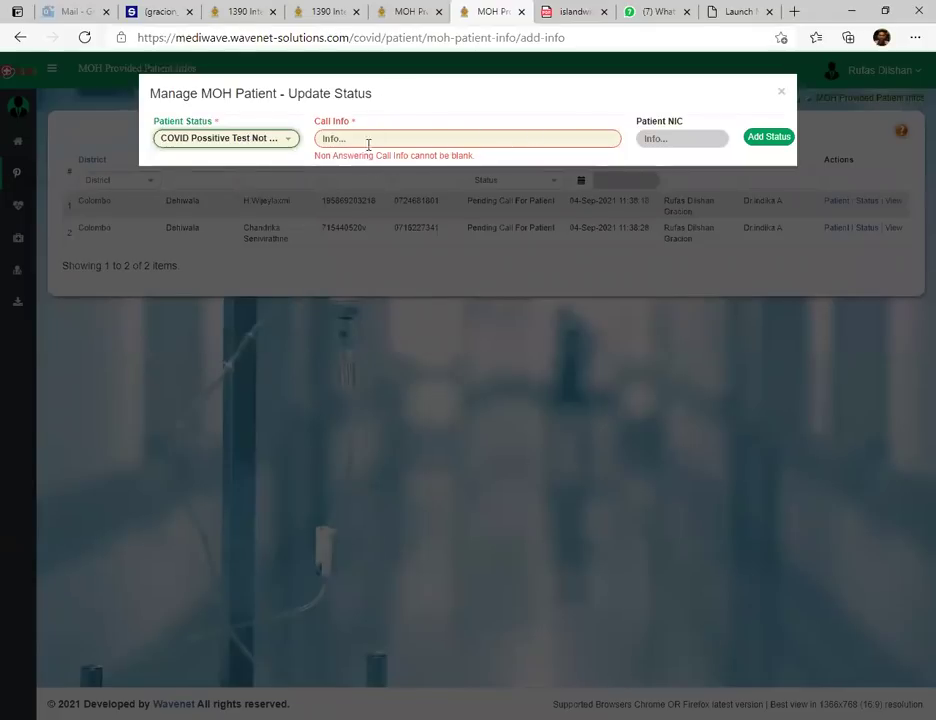
left_click(250, 139)
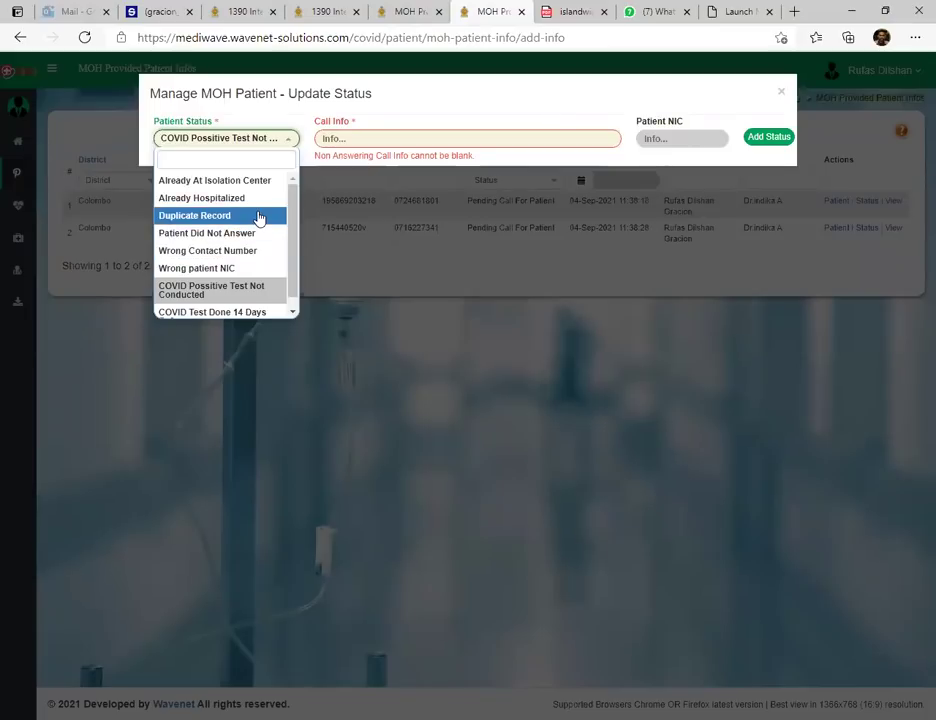
left_click(251, 221)
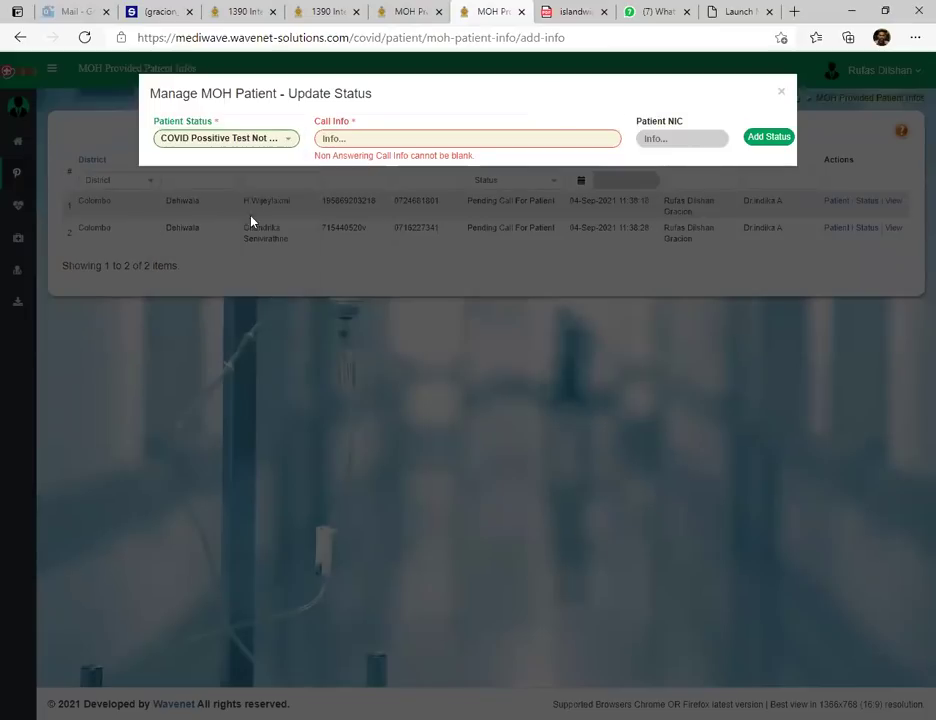
left_click(782, 93)
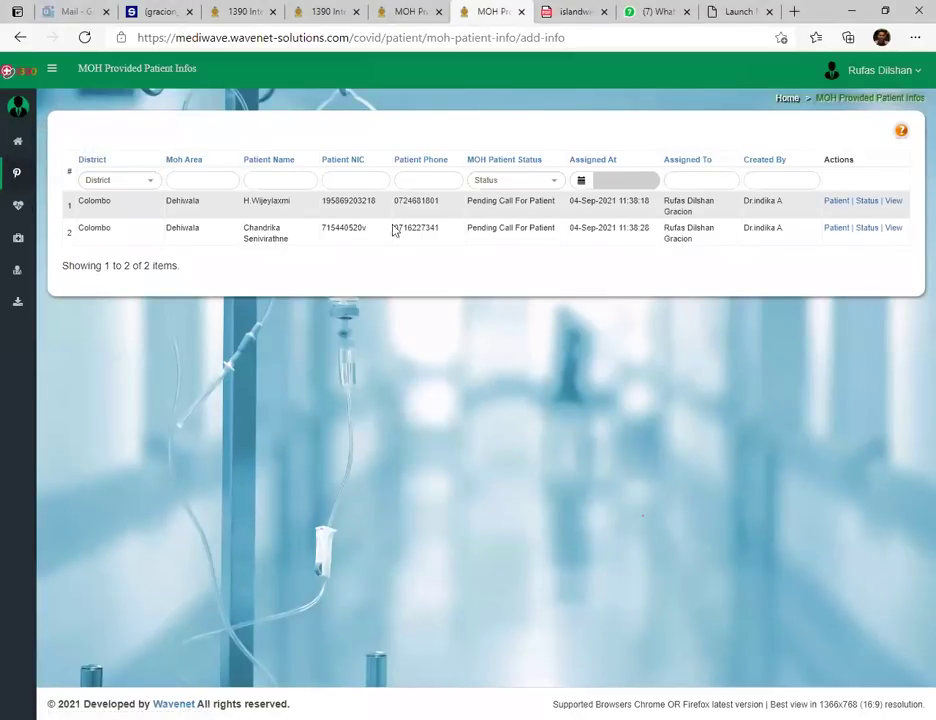
Highlight the MOH patient rows' details, including the first patient's status and assignment time
left_click_drag(69, 198, 708, 228)
left_click(365, 285)
left_click_drag(67, 208, 880, 205)
left_click(492, 249)
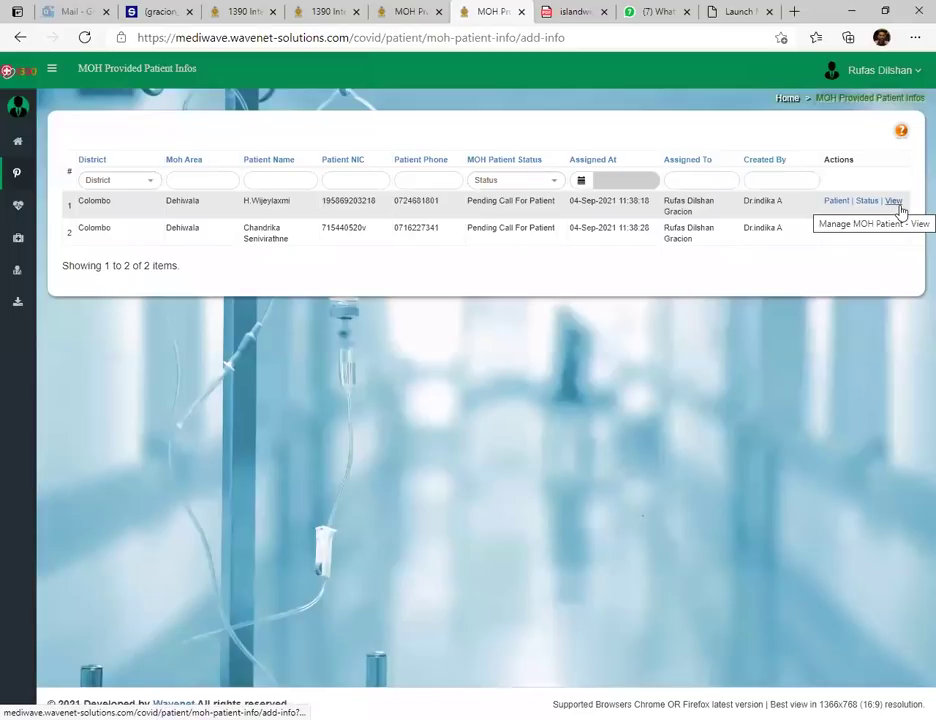
left_click_drag(513, 201, 668, 206)
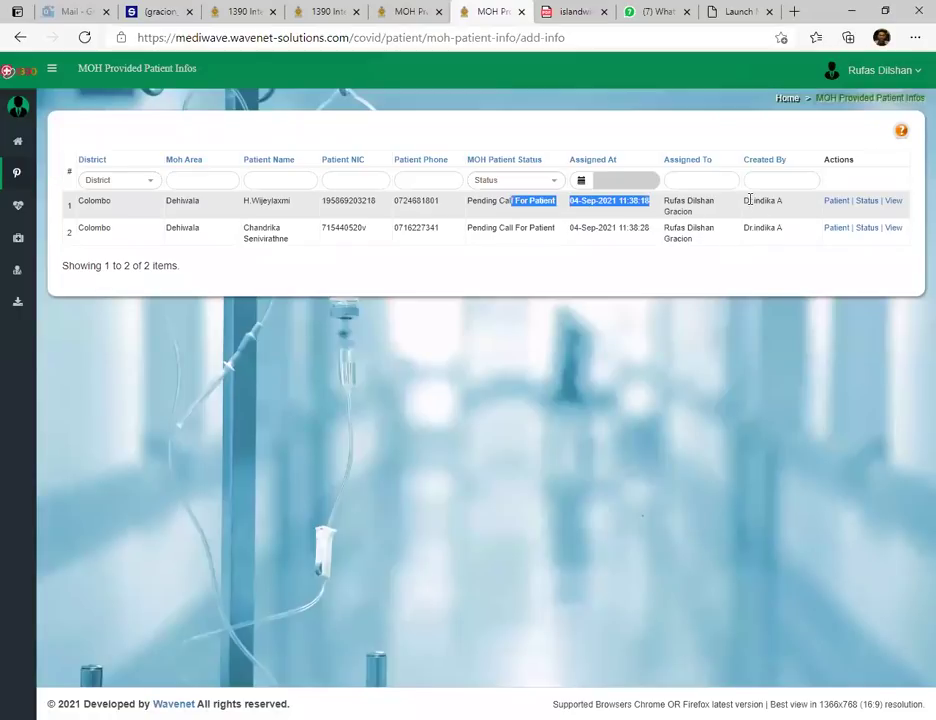
left_click(786, 233)
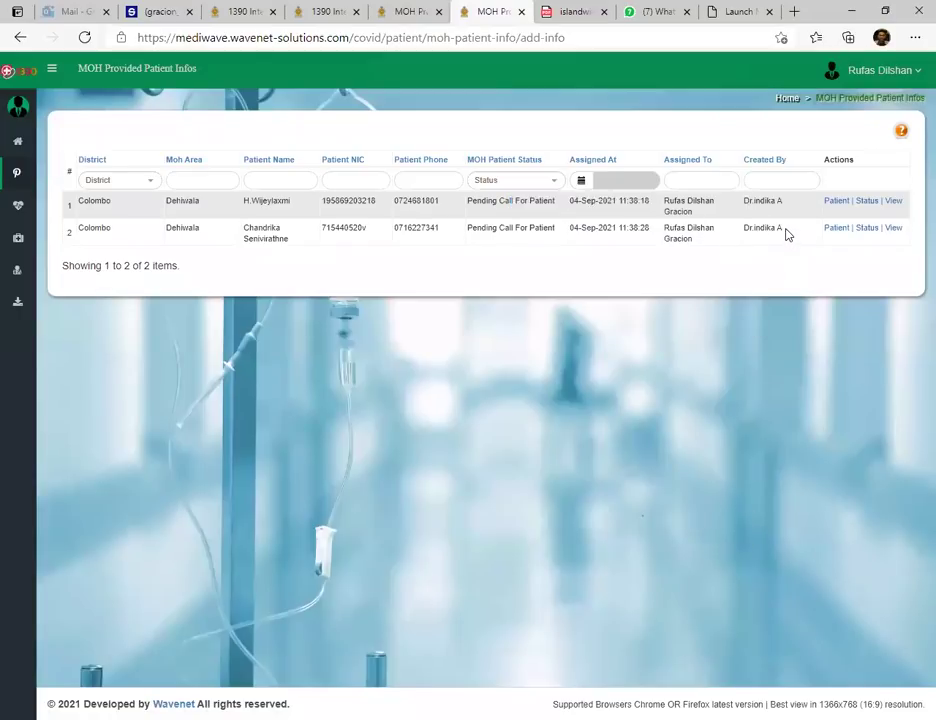
View both patients' full details and check each patient's age
left_click(896, 202)
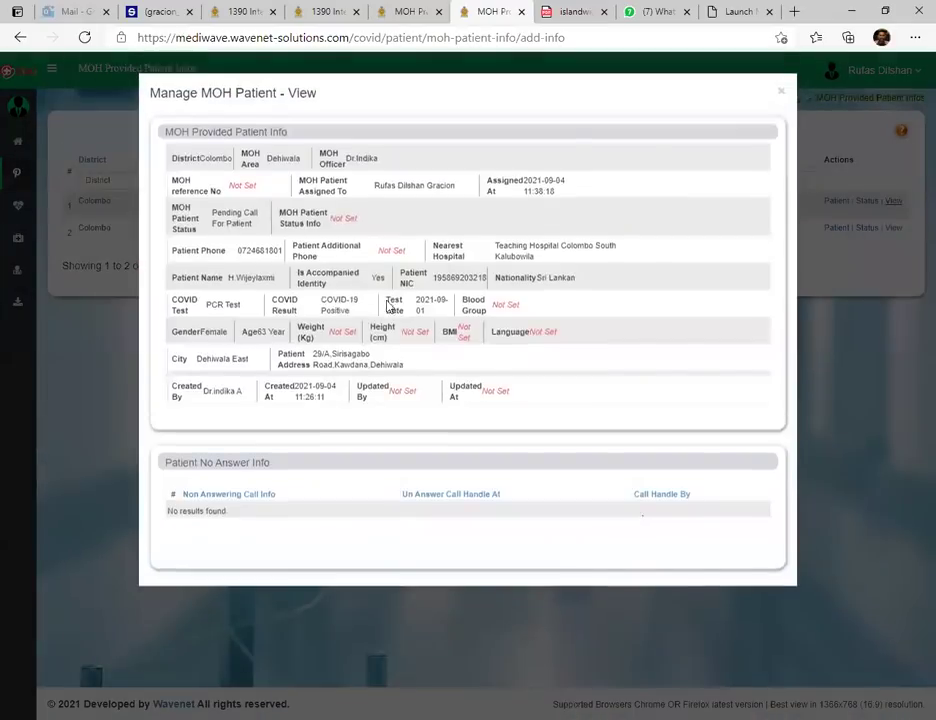
double_click(316, 268)
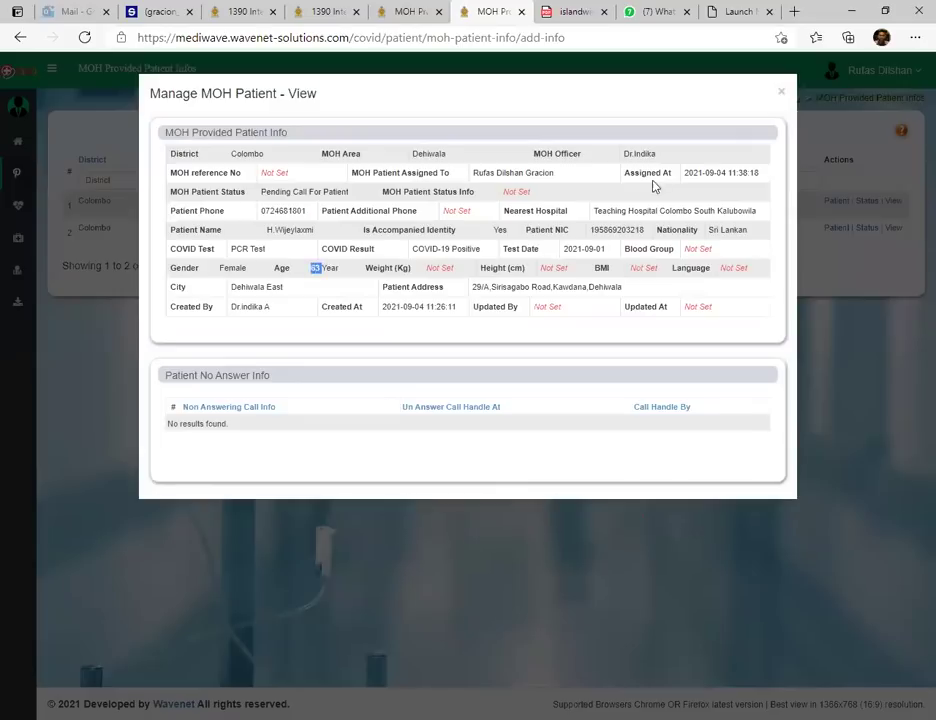
left_click(782, 95)
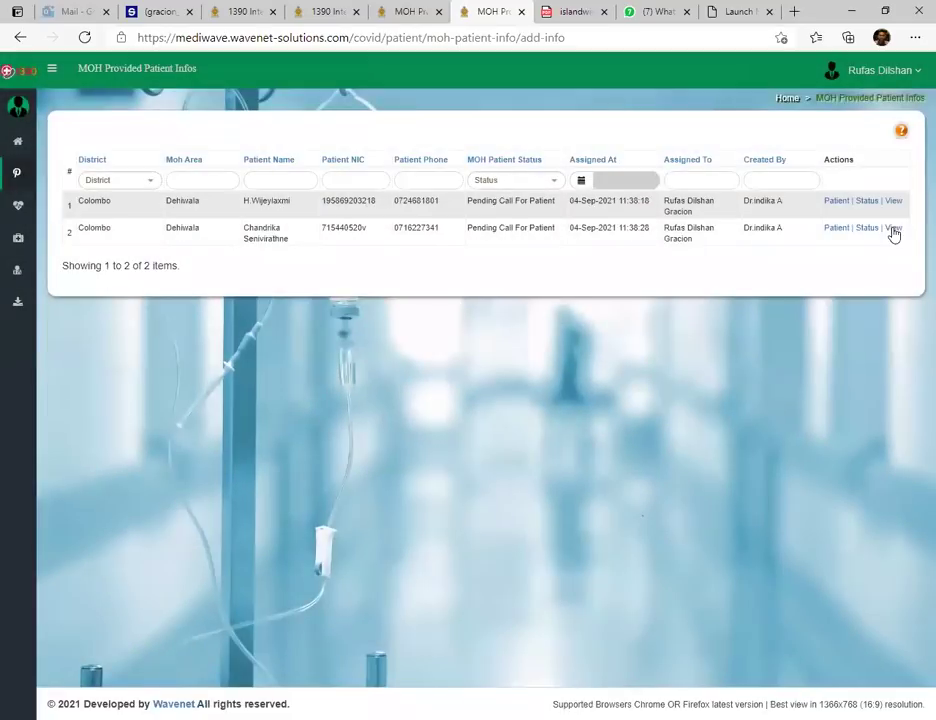
left_click(893, 229)
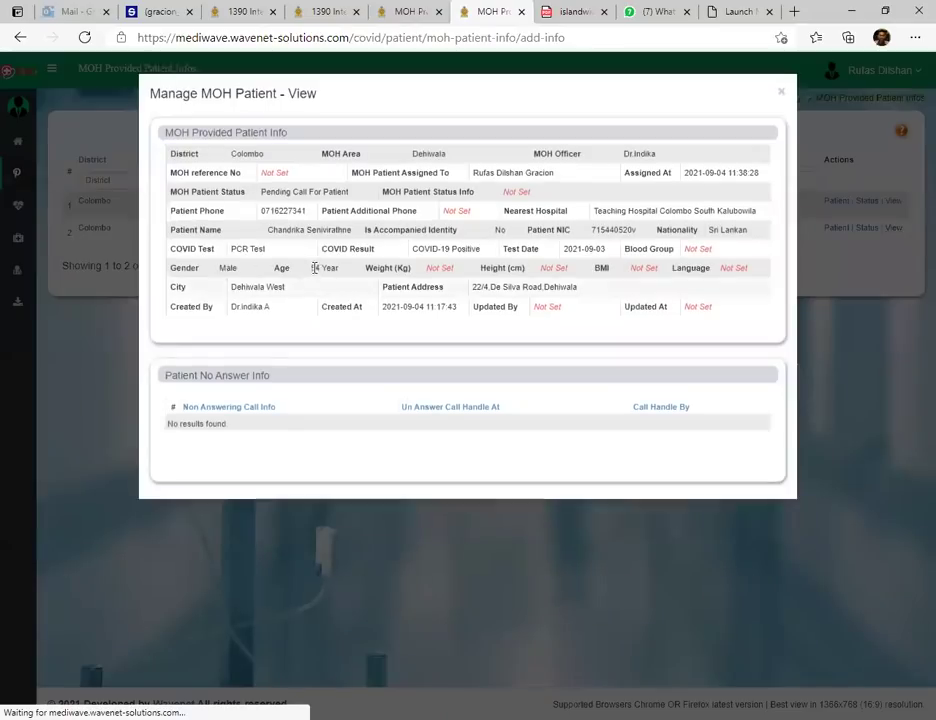
double_click(315, 268)
left_click(781, 91)
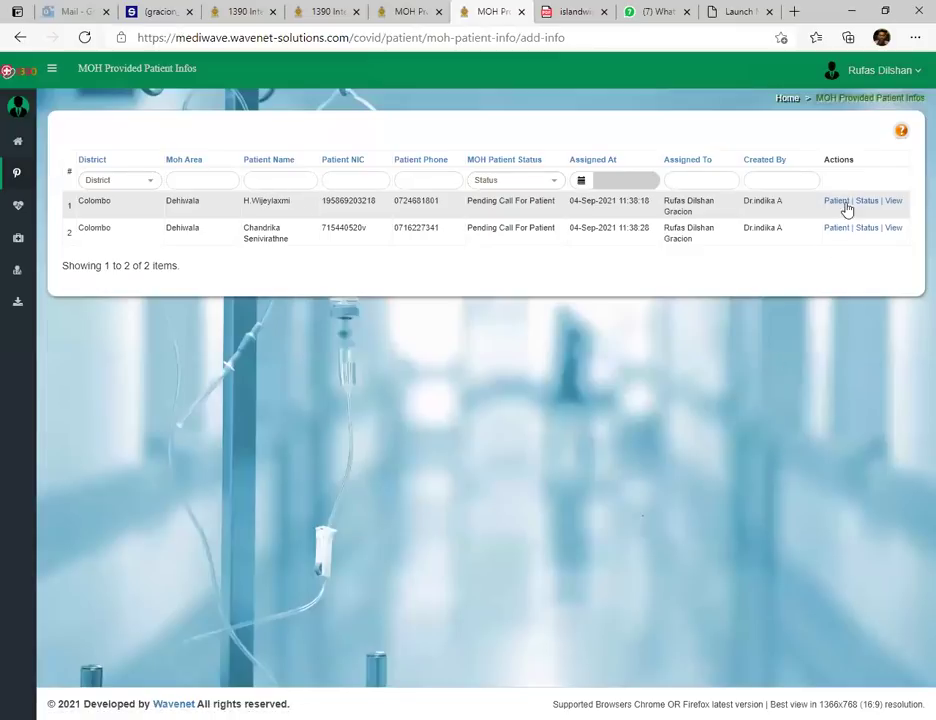
Select the first patient's row and phone number, then start its existing family member search
left_click_drag(282, 201, 815, 228)
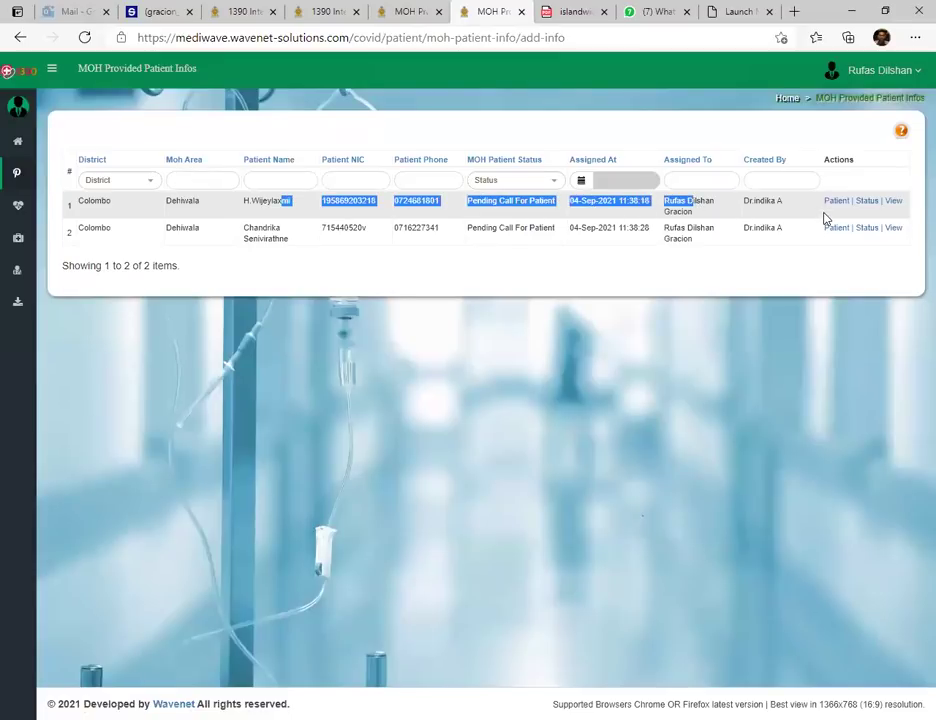
double_click(389, 202)
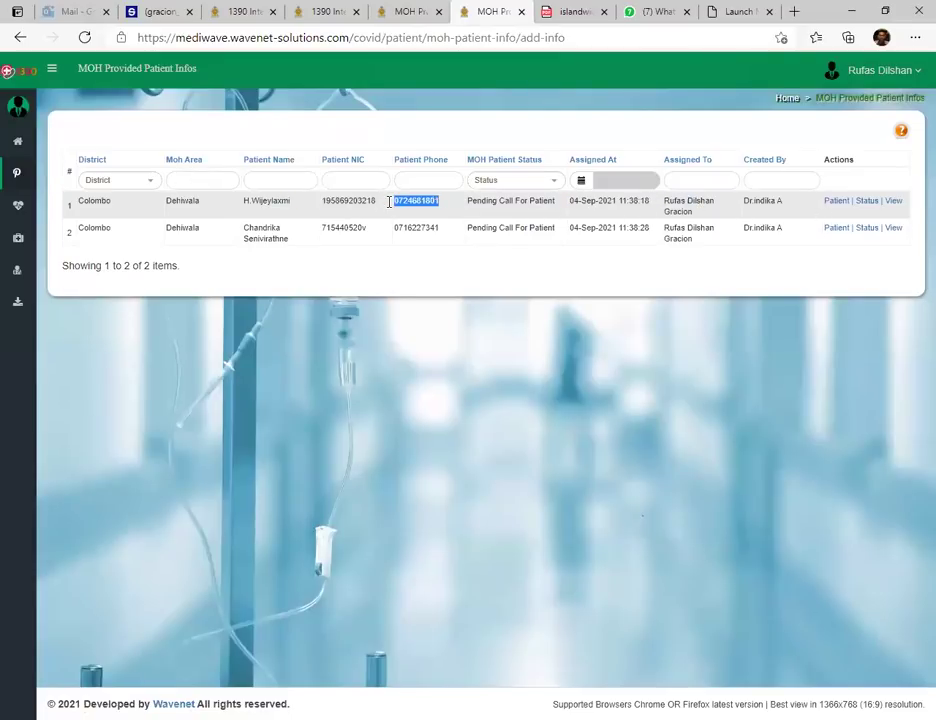
left_click(412, 203)
double_click(412, 202)
left_click(441, 204)
left_click_drag(441, 204, 398, 202)
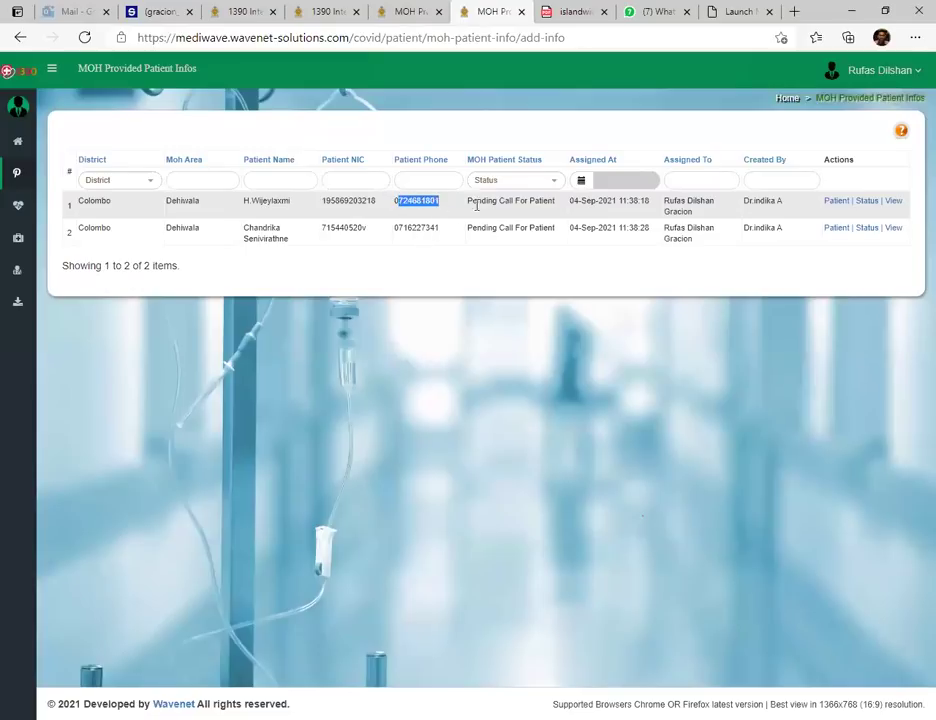
left_click(836, 202)
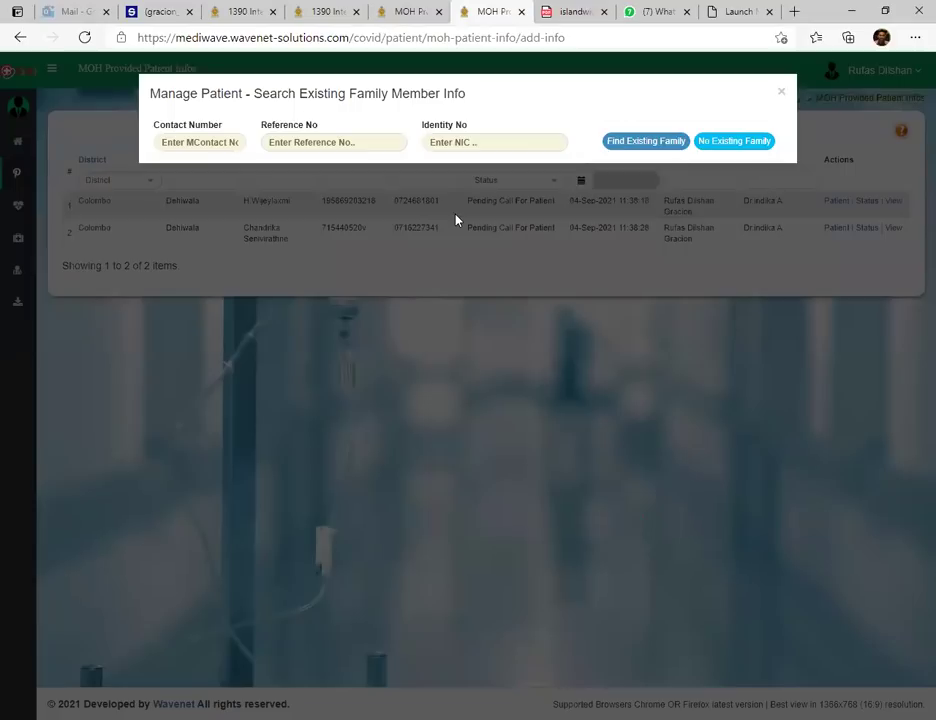
Search family by a previously used identity number, note the Invalid info result, and close the search
left_click(470, 142)
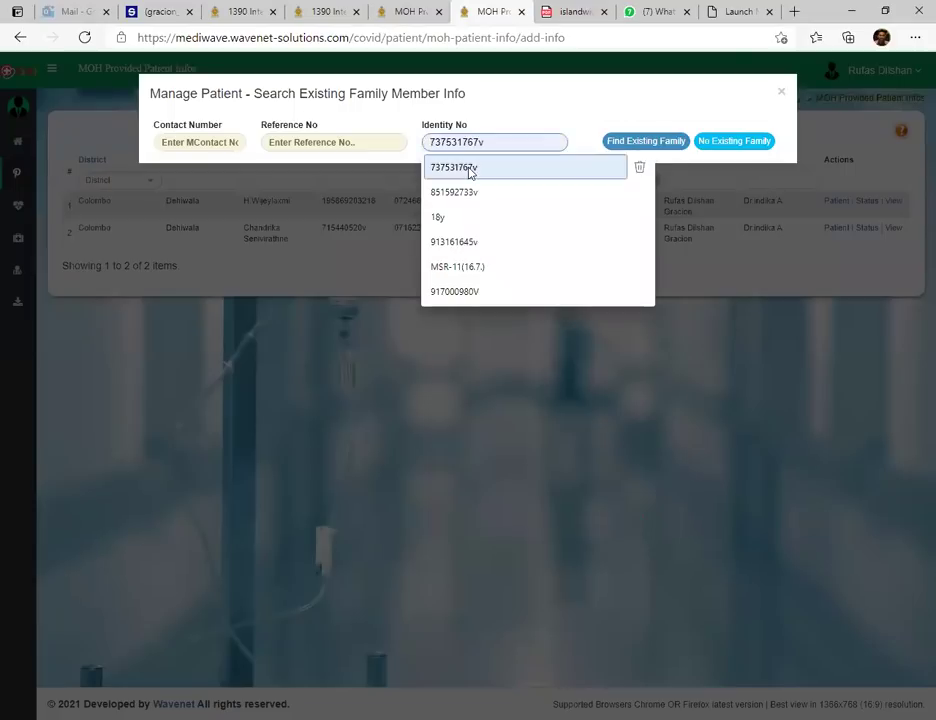
left_click(470, 168)
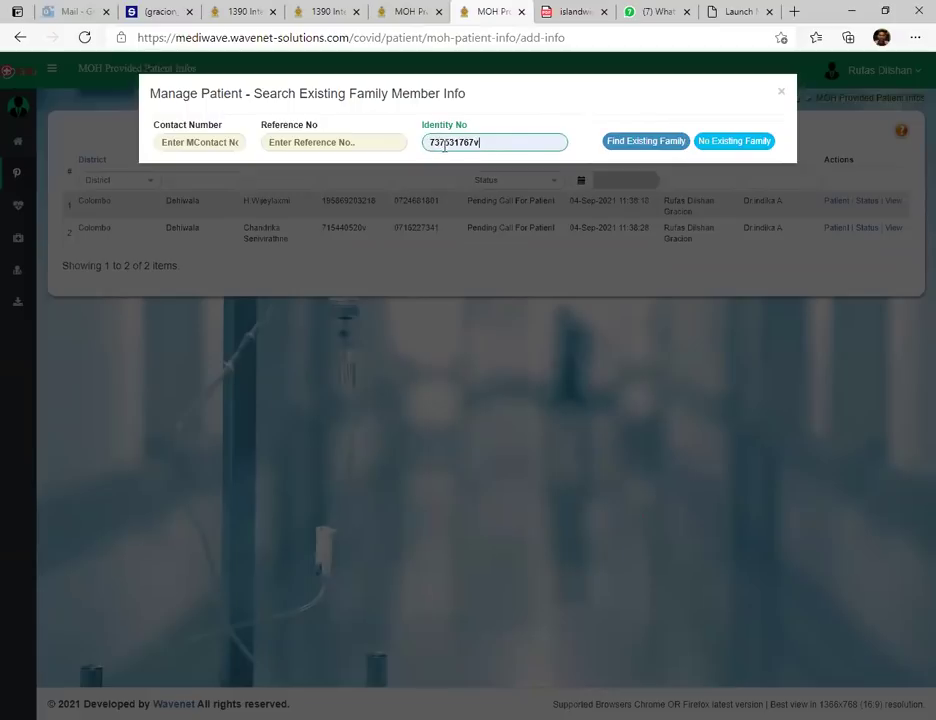
left_click(634, 146)
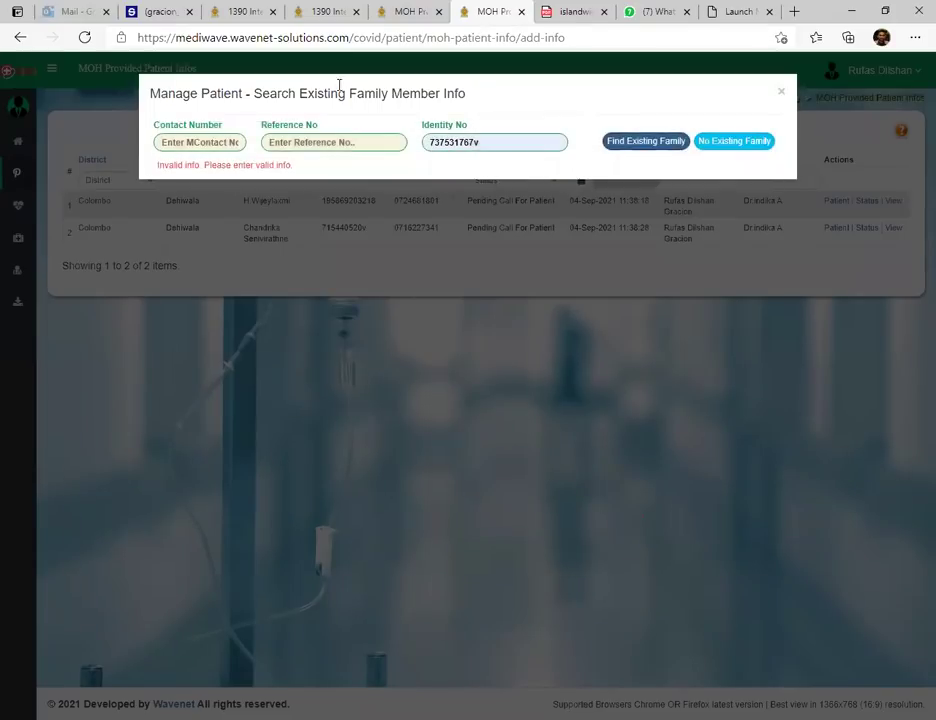
left_click_drag(155, 166, 300, 171)
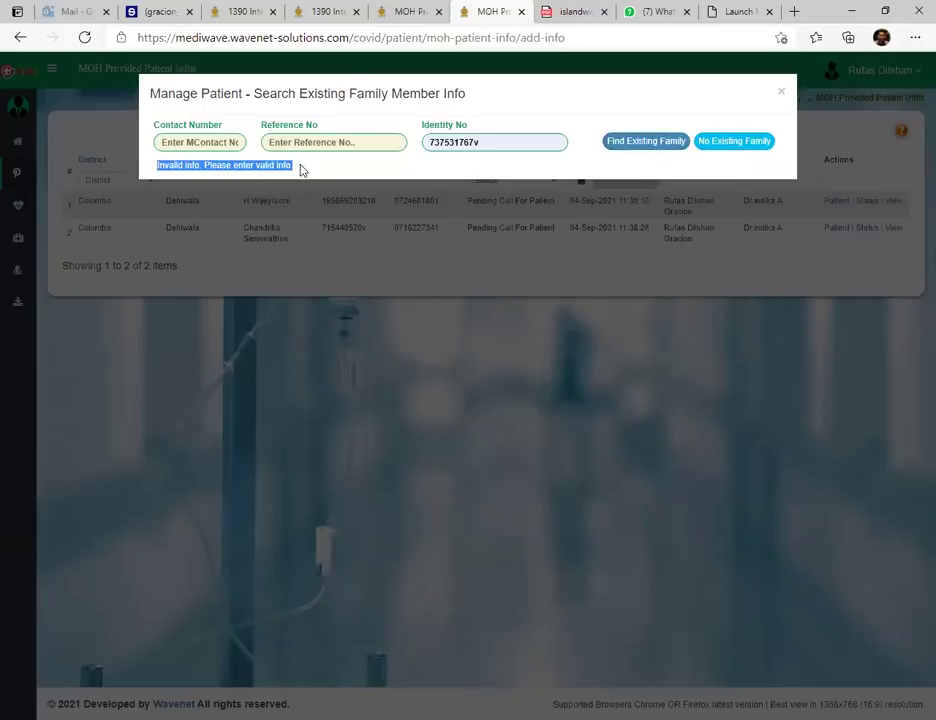
double_click(484, 142)
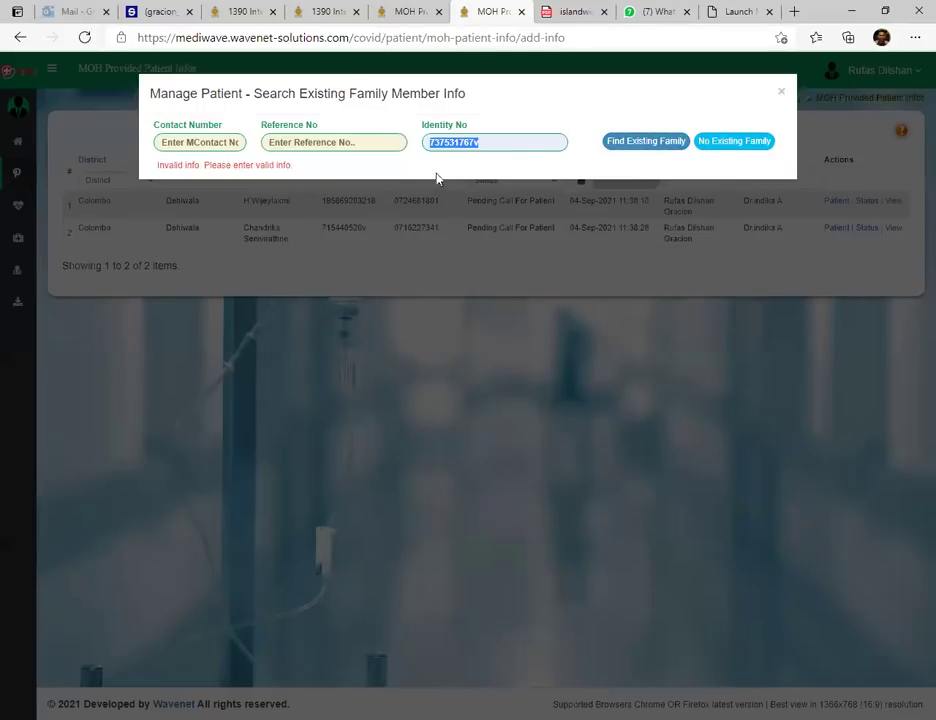
left_click(783, 94)
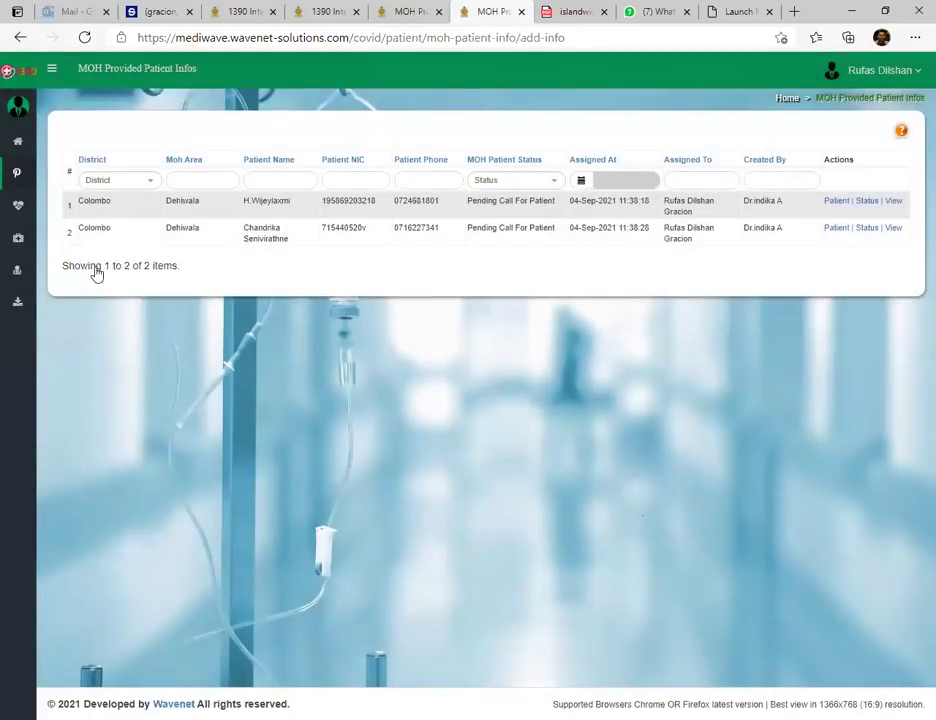
mouse_move(18, 238)
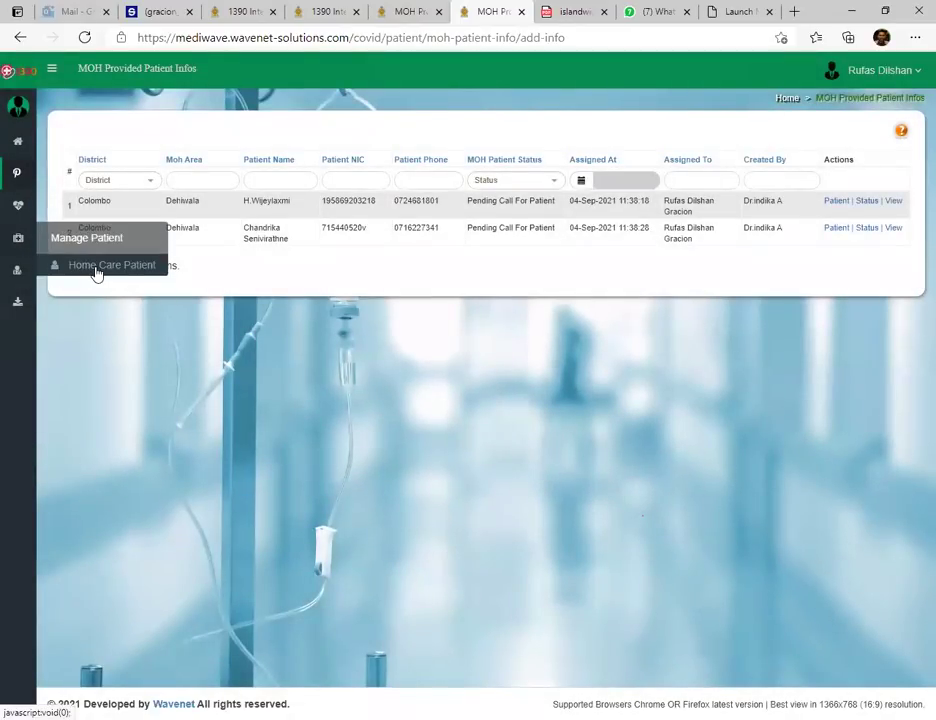
left_click(94, 266)
double_click(397, 528)
key("ctrl+c")
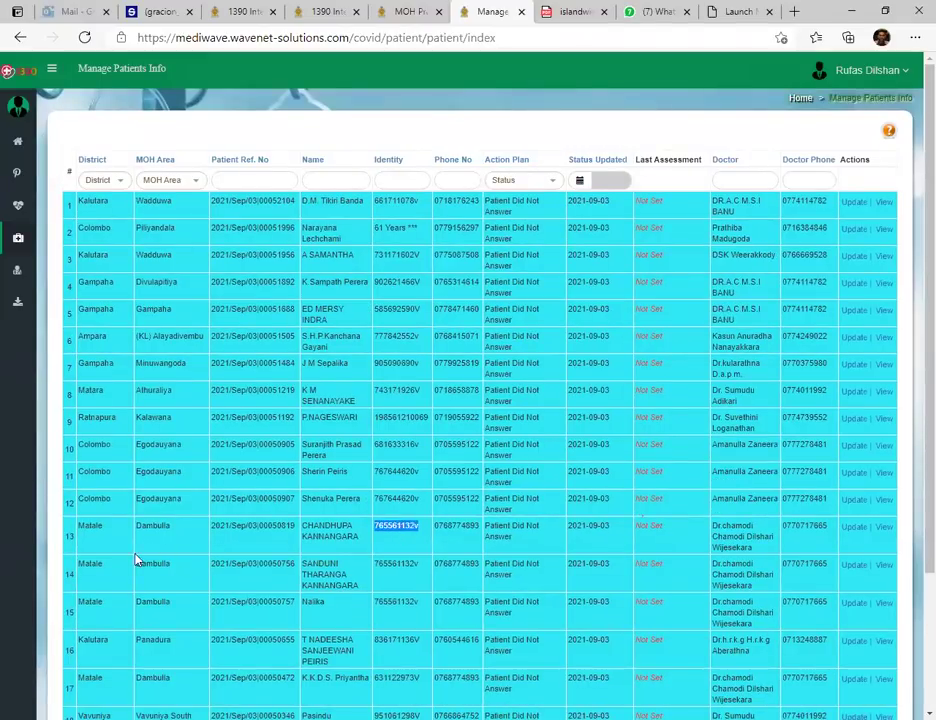
left_click_drag(200, 545, 396, 542)
left_click(395, 528)
left_click_drag(100, 525, 812, 528)
left_click_drag(734, 538, 808, 541)
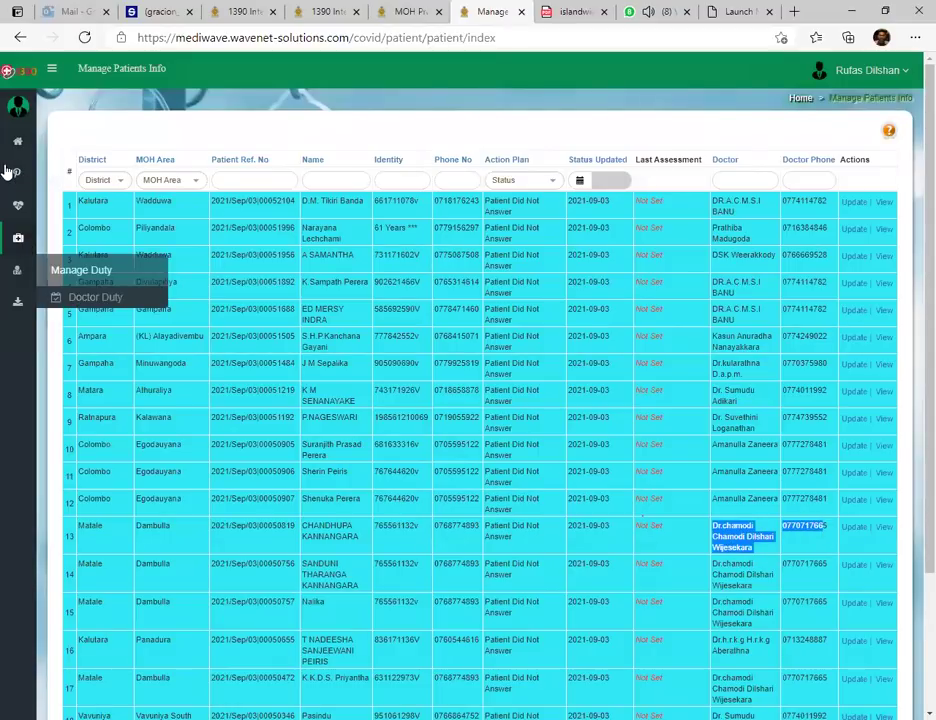
mouse_move(30, 184)
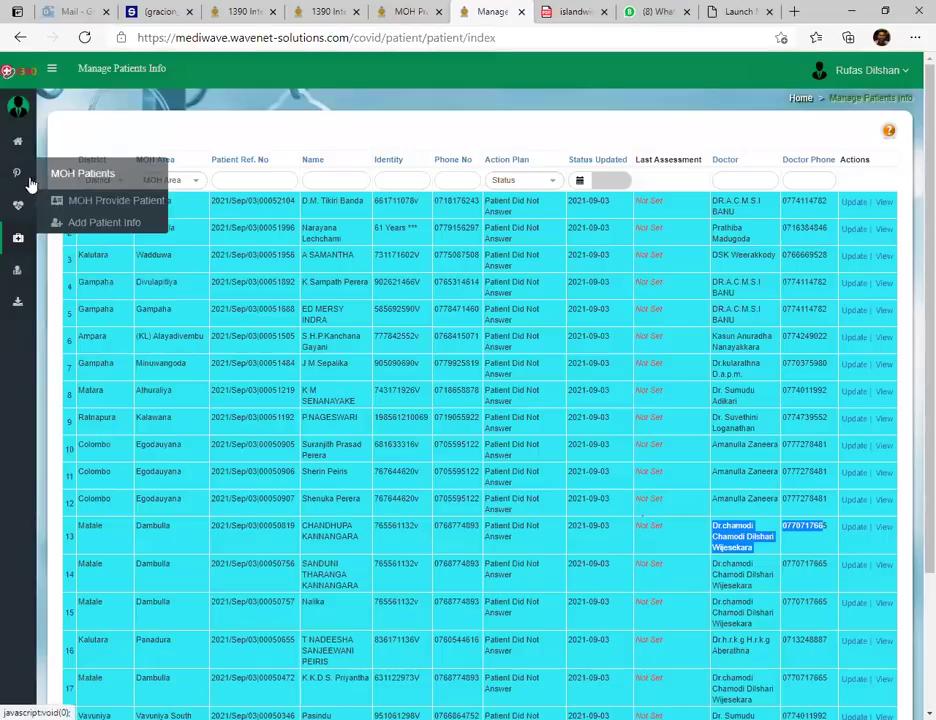
left_click(104, 222)
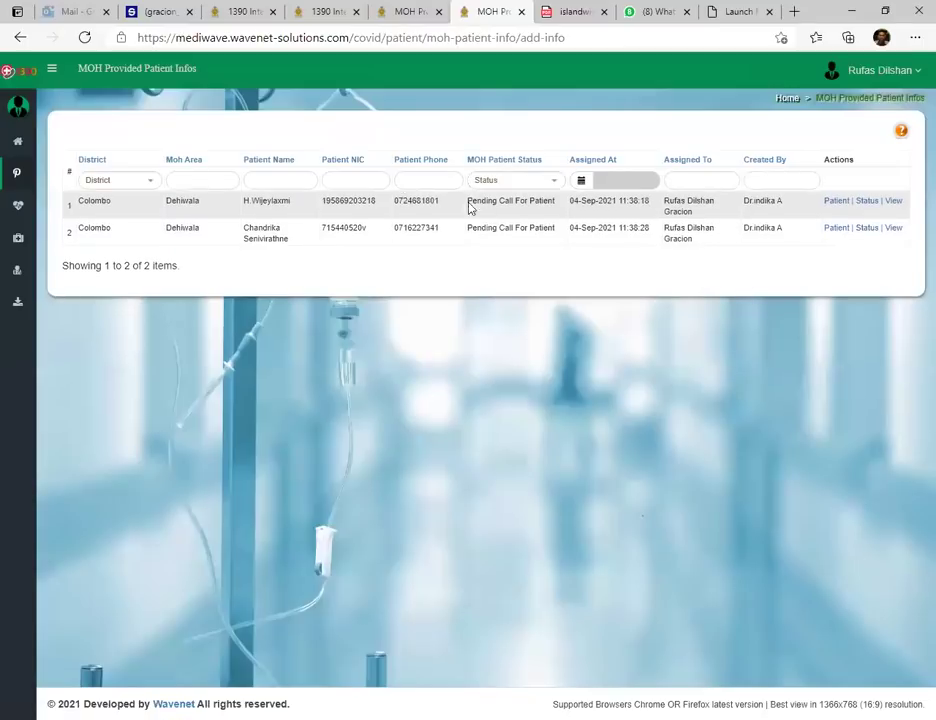
left_click_drag(403, 201, 438, 202)
Search row 1's family members with the pasted identity number and review the one matching record
left_click(838, 203)
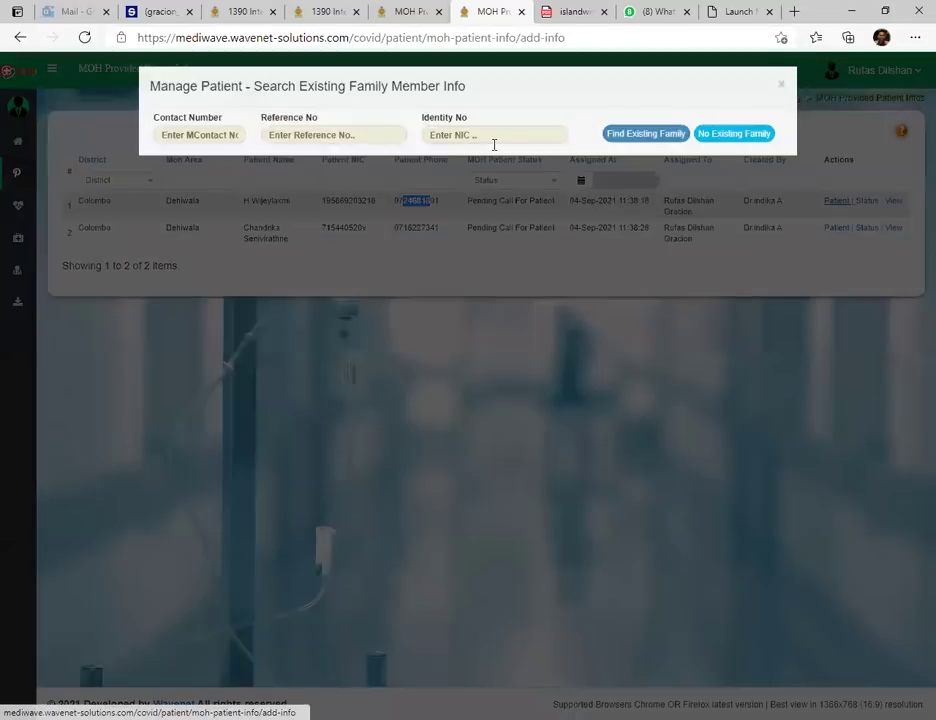
left_click(493, 143)
key("ctrl+v")
left_click(645, 145)
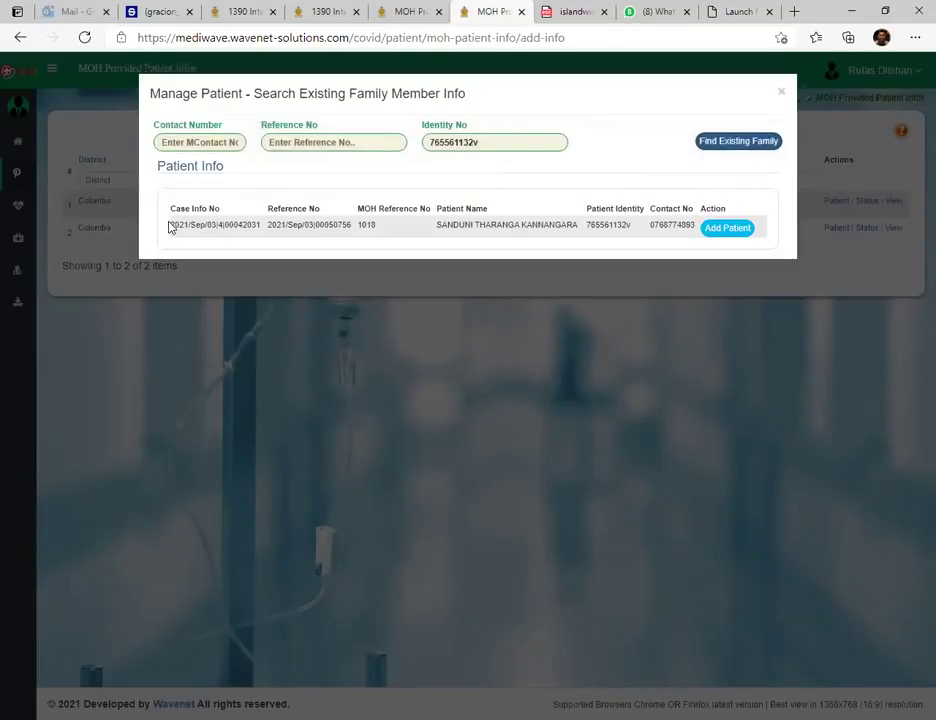
left_click_drag(169, 224, 684, 222)
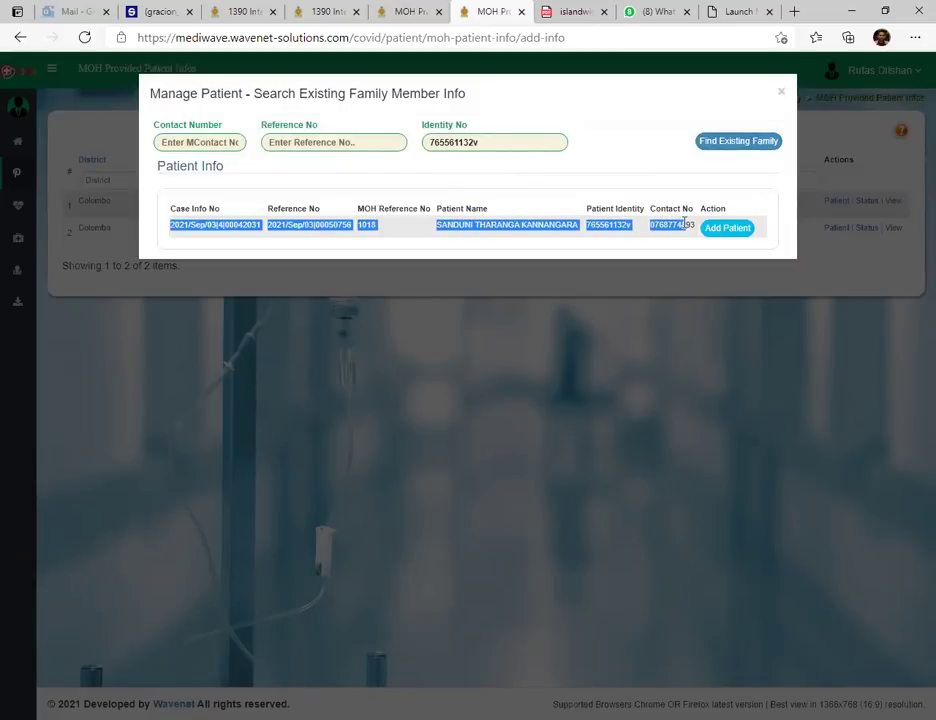
left_click(633, 192)
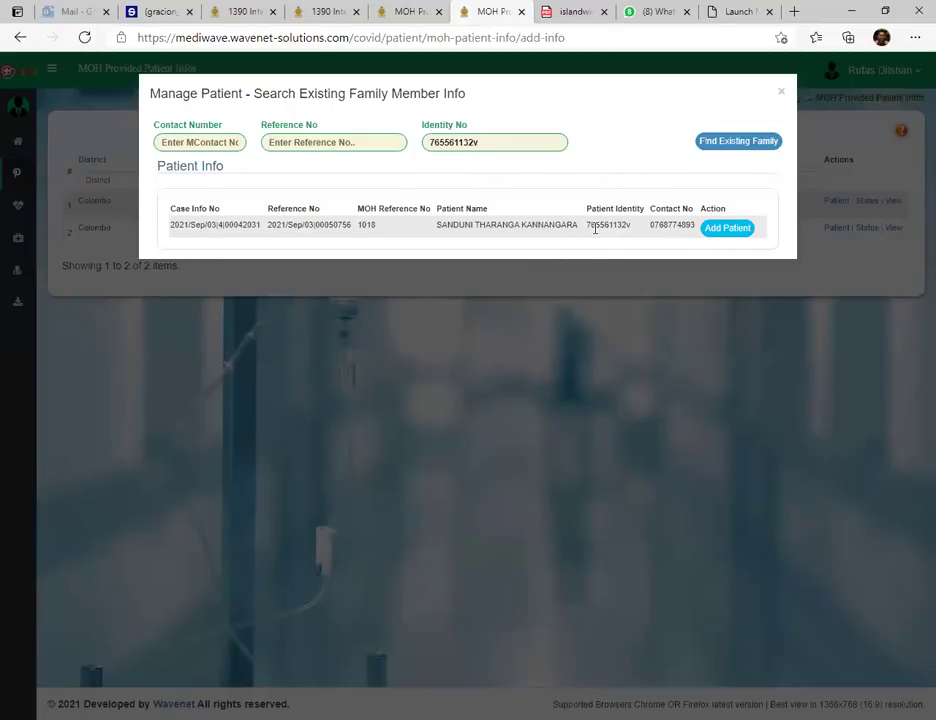
Open a Case Patient Info form for the matched patient, review it, then return to the list
left_click(729, 232)
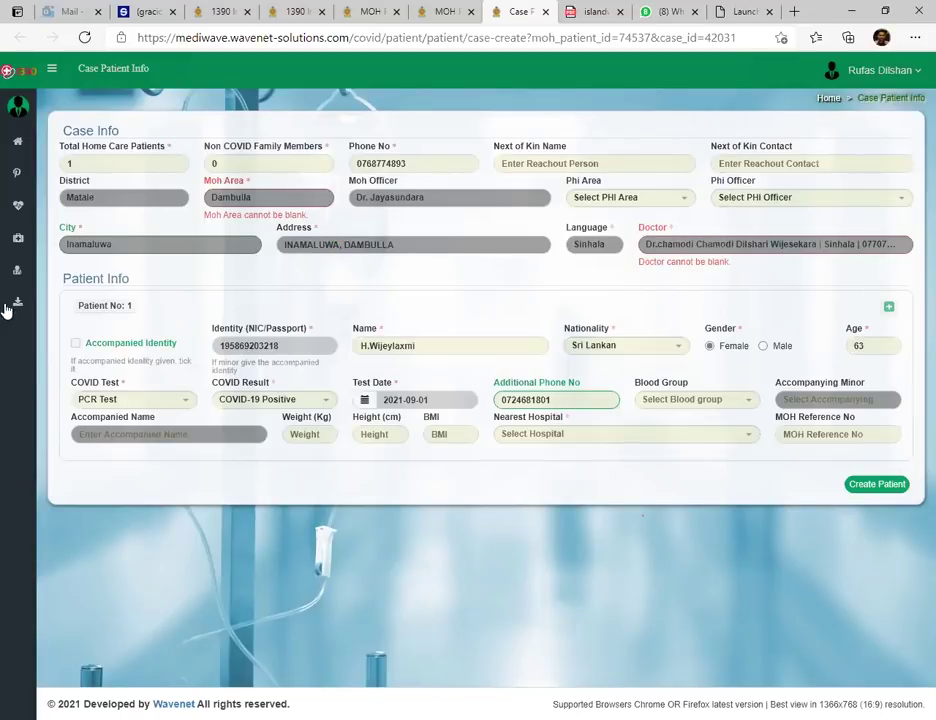
mouse_move(17, 240)
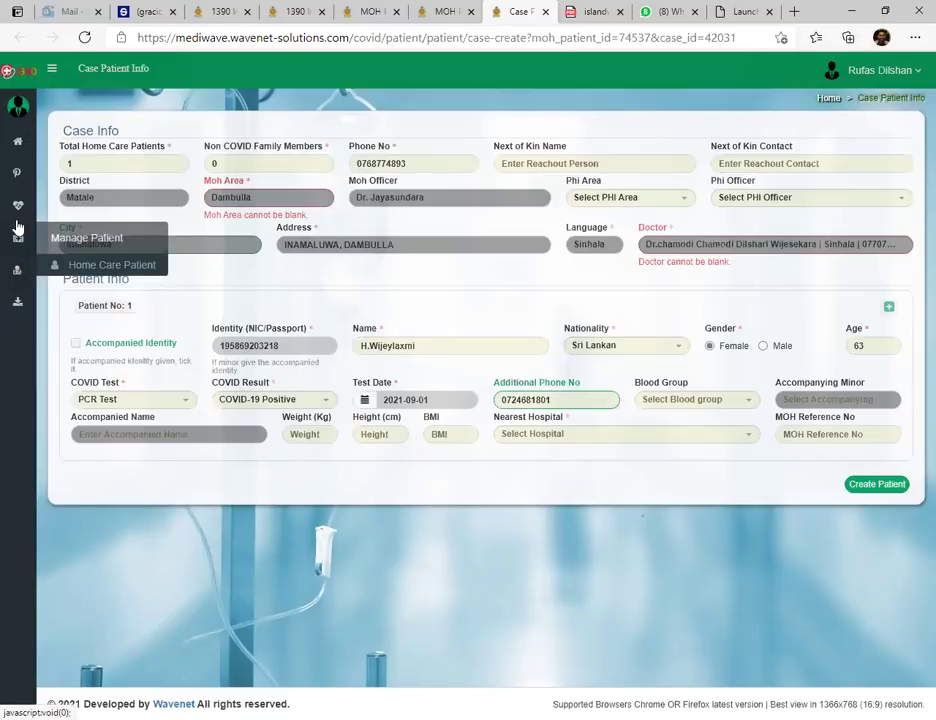
mouse_move(15, 268)
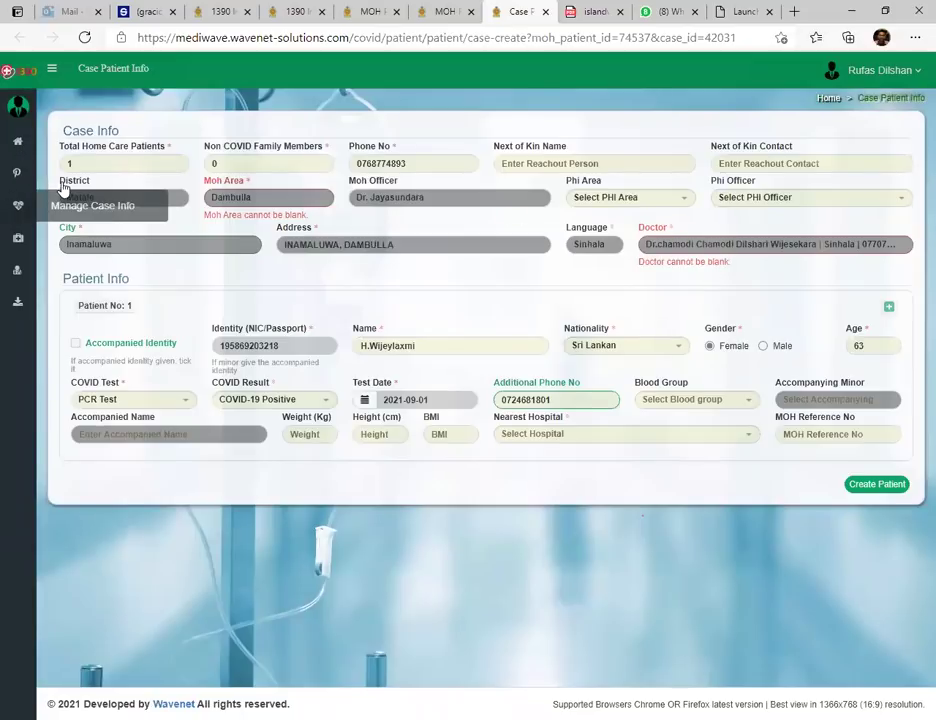
key("alt+Left")
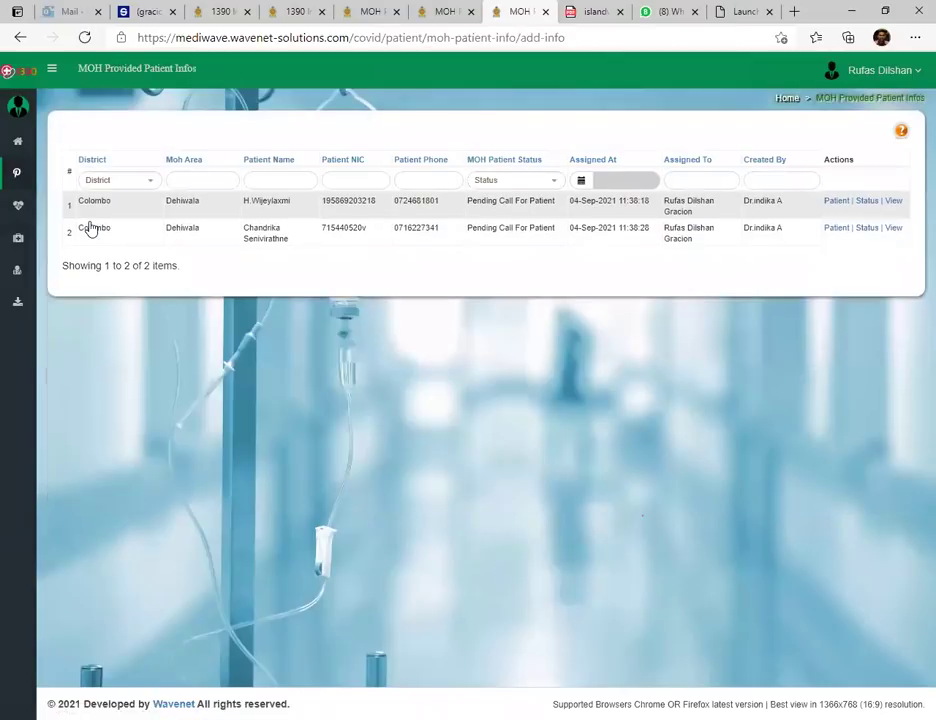
Highlight the first patient's row details, then open that patient's family member search
left_click_drag(86, 202, 654, 211)
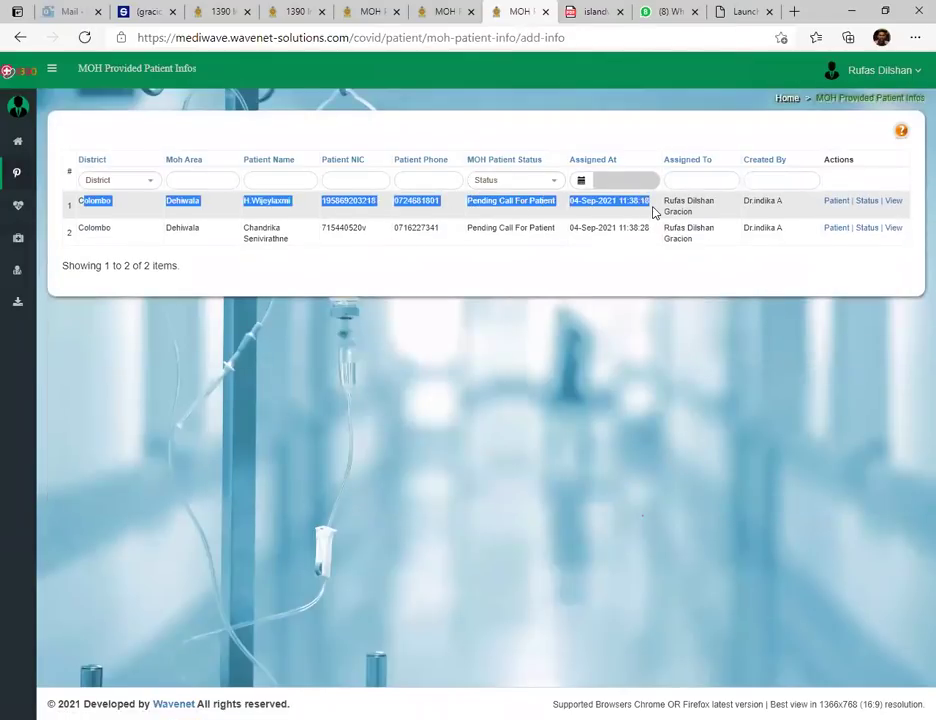
left_click(752, 213)
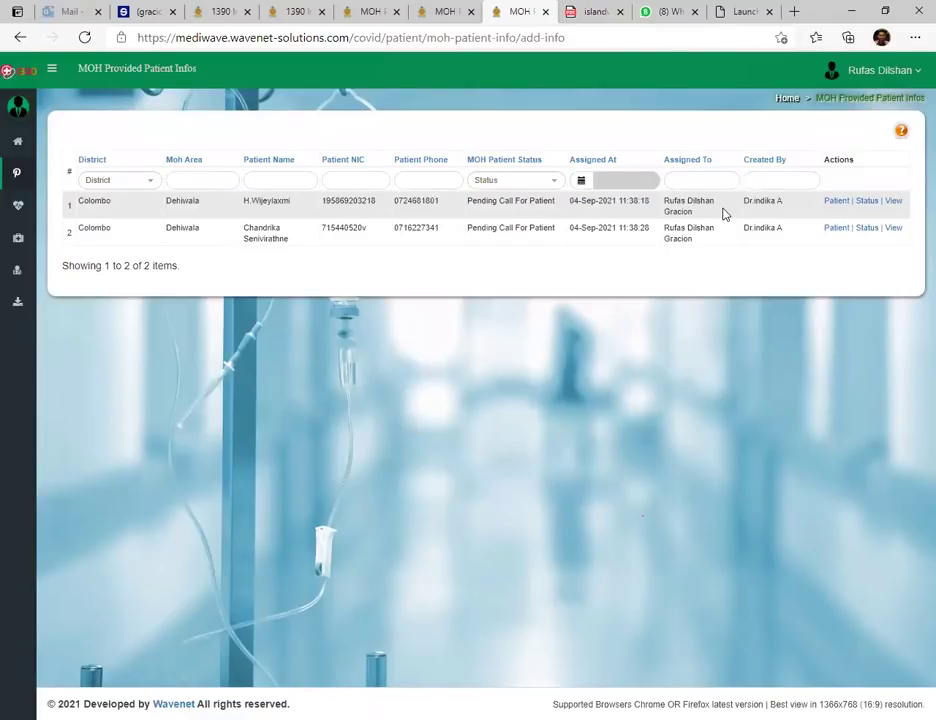
left_click(830, 204)
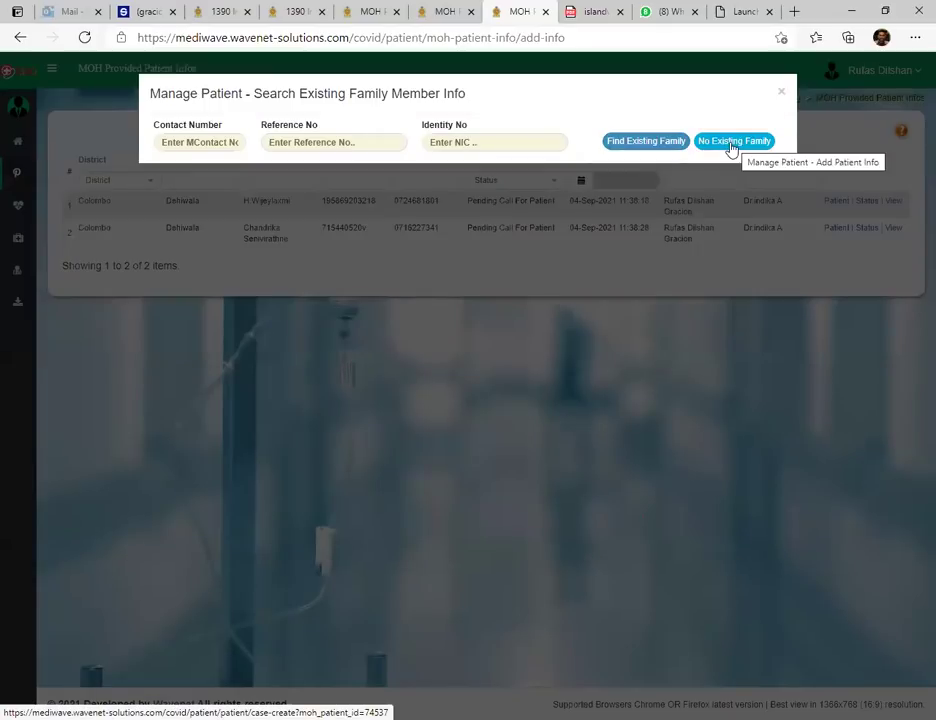
Start a new case with No Existing Family and select the Total Home Care Patients field
left_click(732, 142)
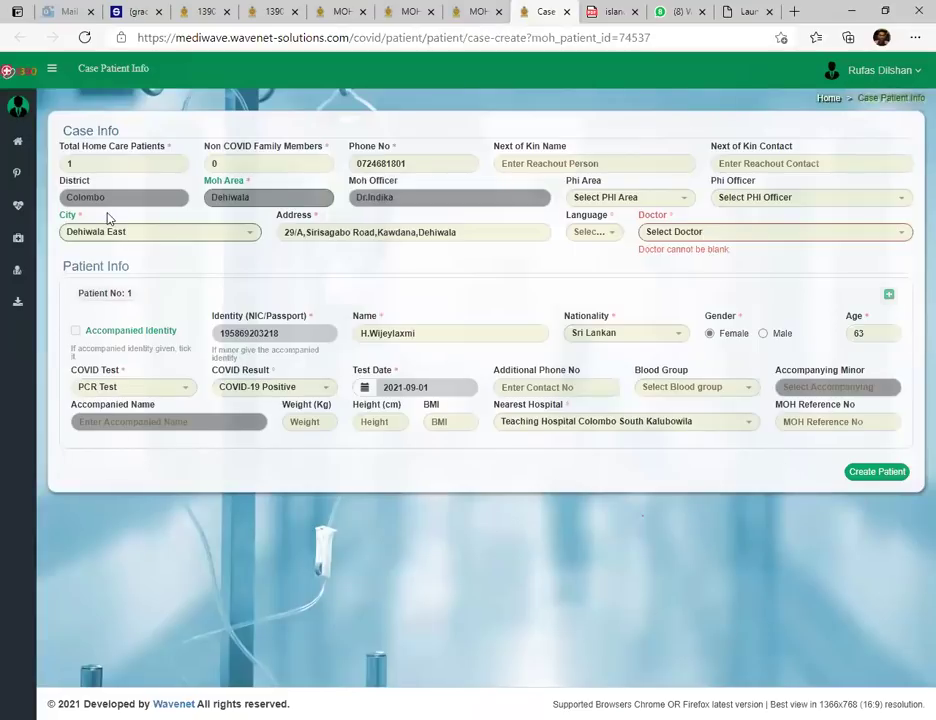
triple_click(167, 146)
left_click(171, 149)
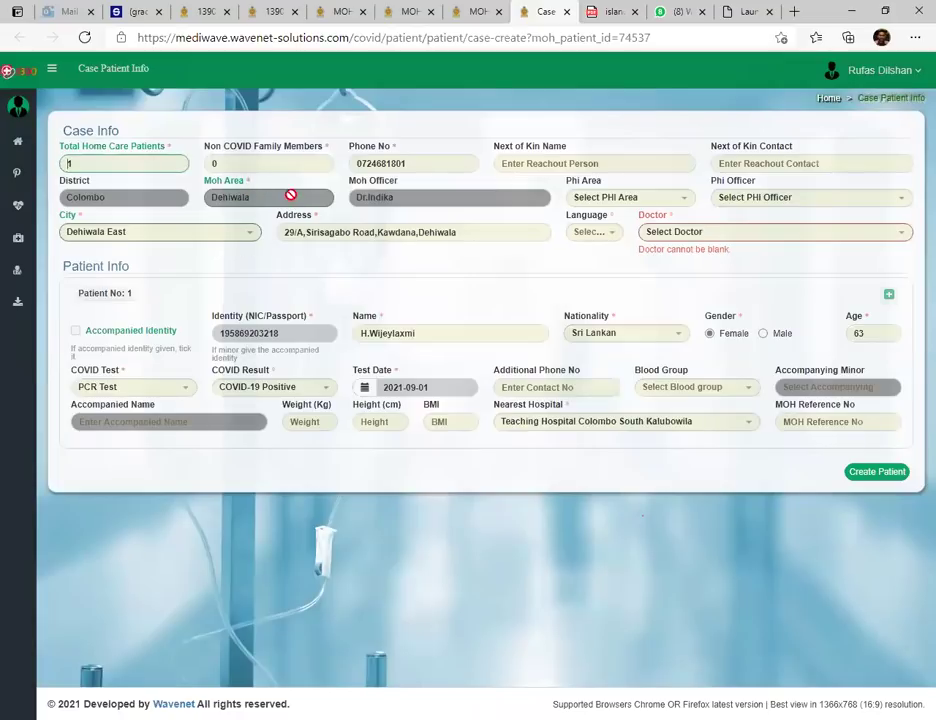
left_click_drag(60, 146, 330, 147)
left_click(398, 150)
Change Total Home Care Patients to 2, now flagged as not matching the patient count
key("BackSpace")
type("1")
double_click(100, 164)
double_click(68, 163)
key("BackSpace")
type("1")
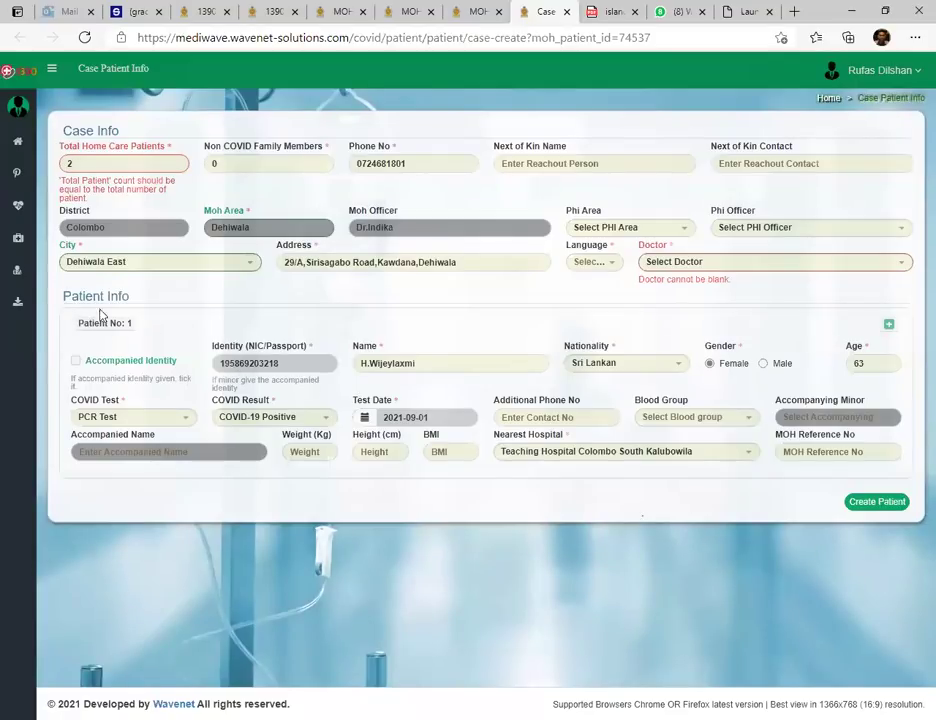
double_click(69, 163)
Add a Patient No: 2 entry and fill its identity number from a previously used ID
left_click(888, 324)
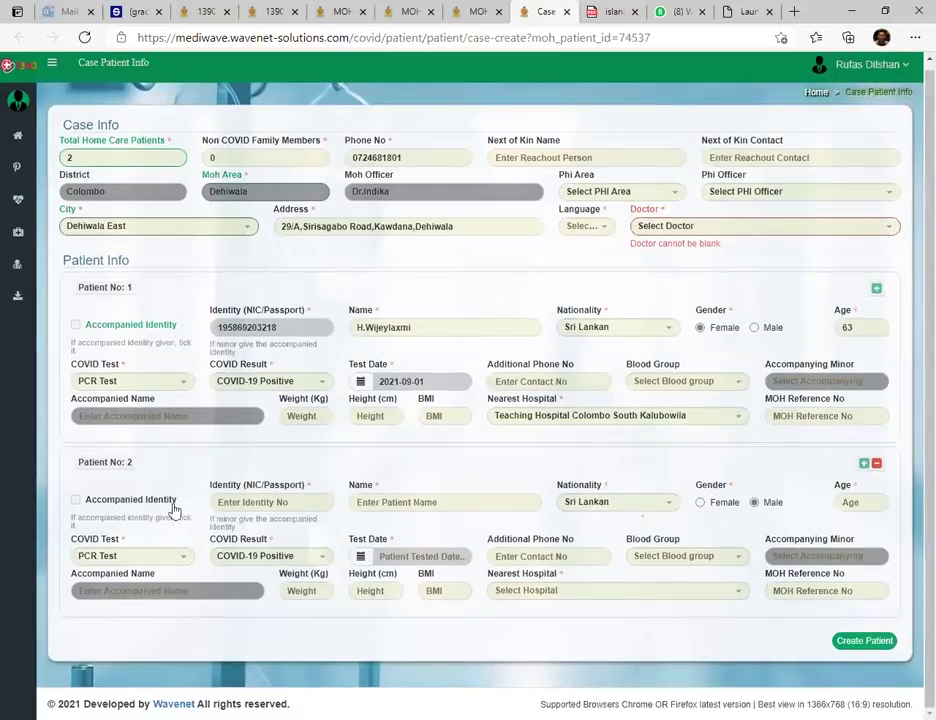
left_click(249, 502)
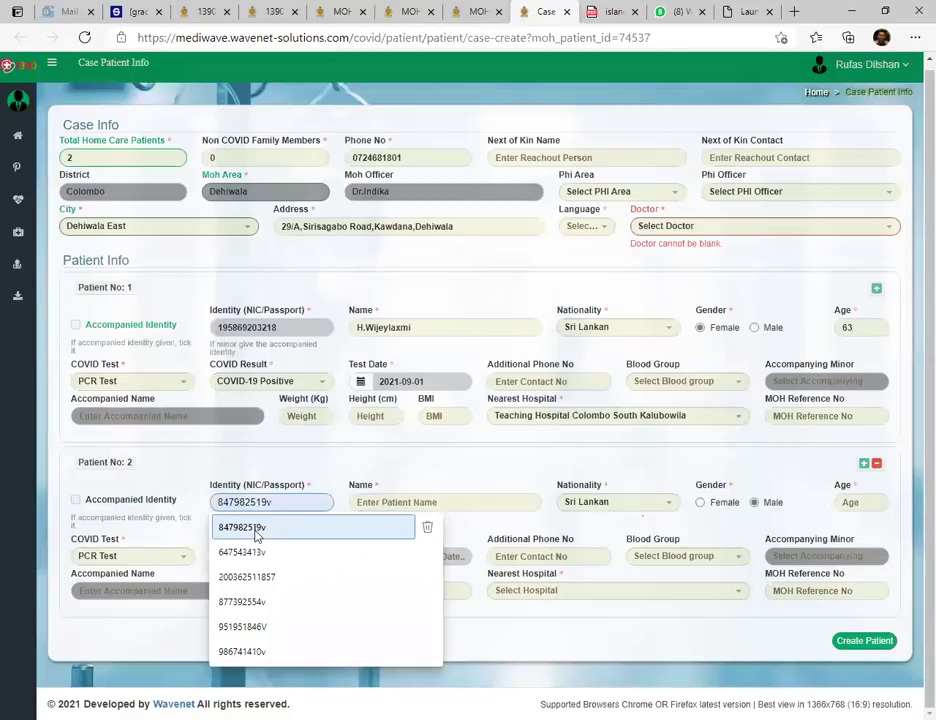
left_click(259, 530)
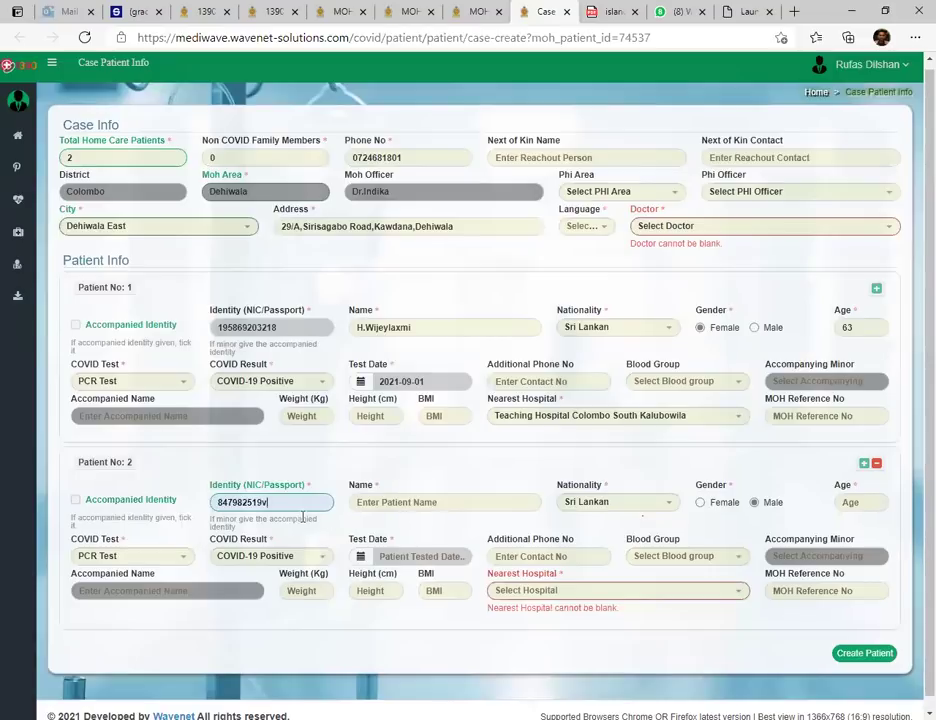
left_click(515, 502)
left_click(664, 451)
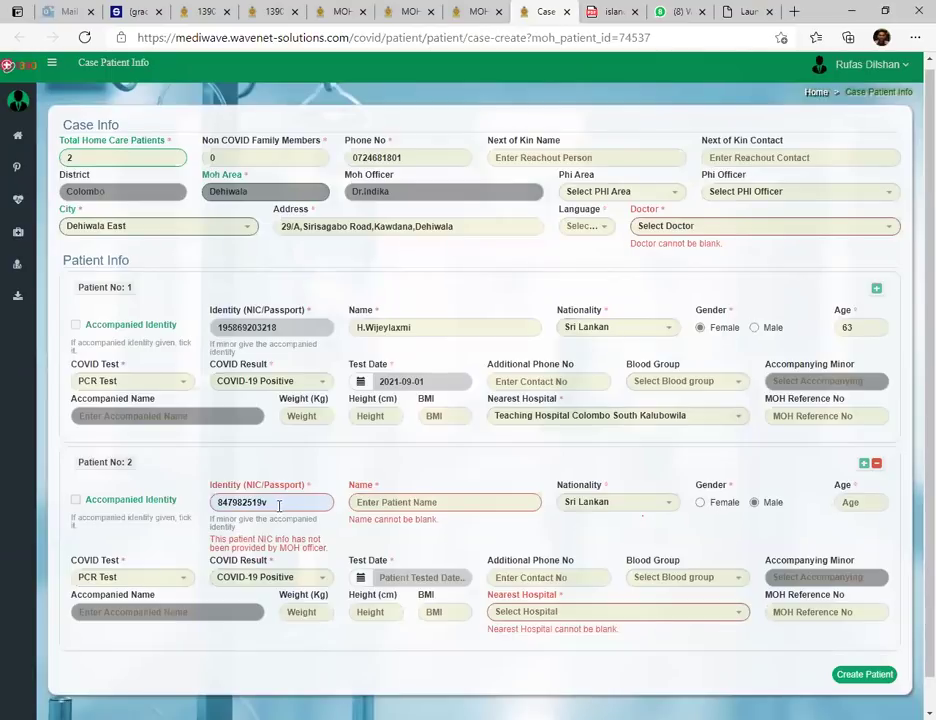
Delete Patient No: 2's identity number and remove that entry, leaving Total Home Care Patients at 1
double_click(269, 502)
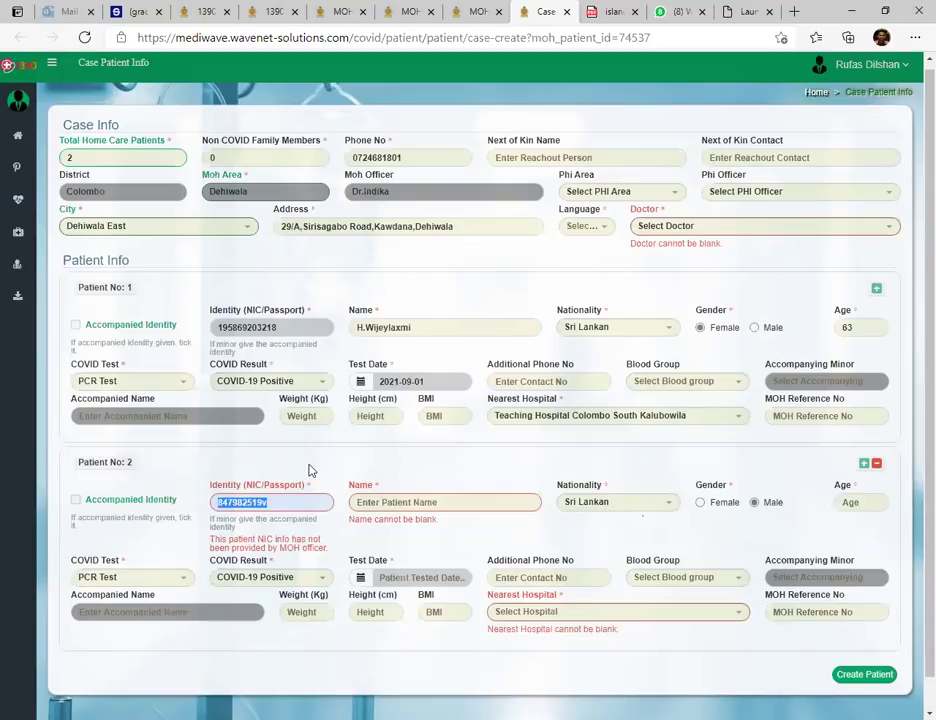
key("BackSpace")
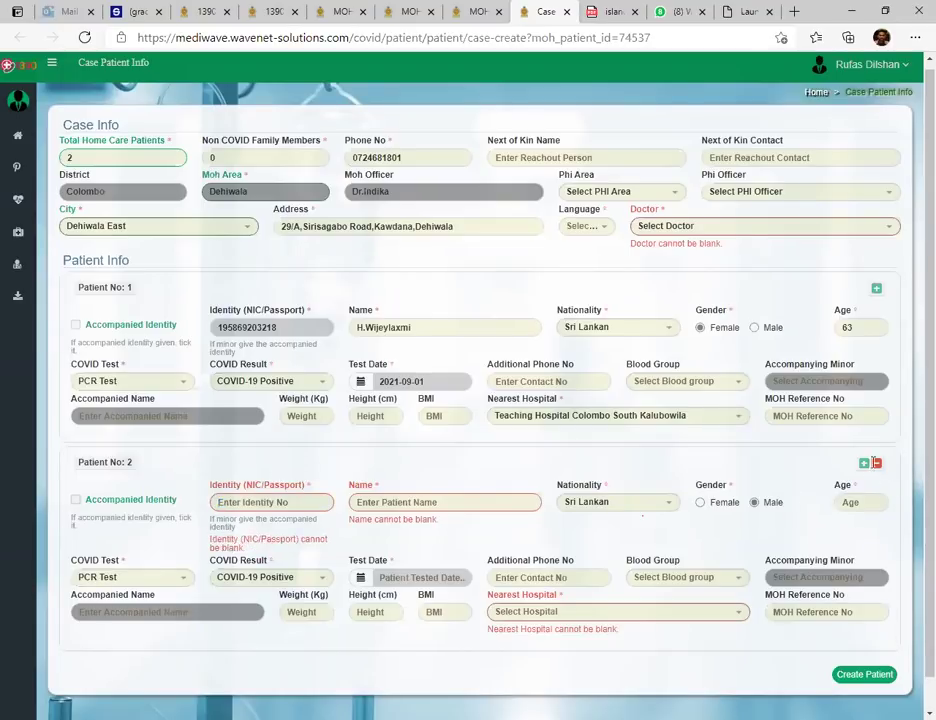
left_click(877, 463)
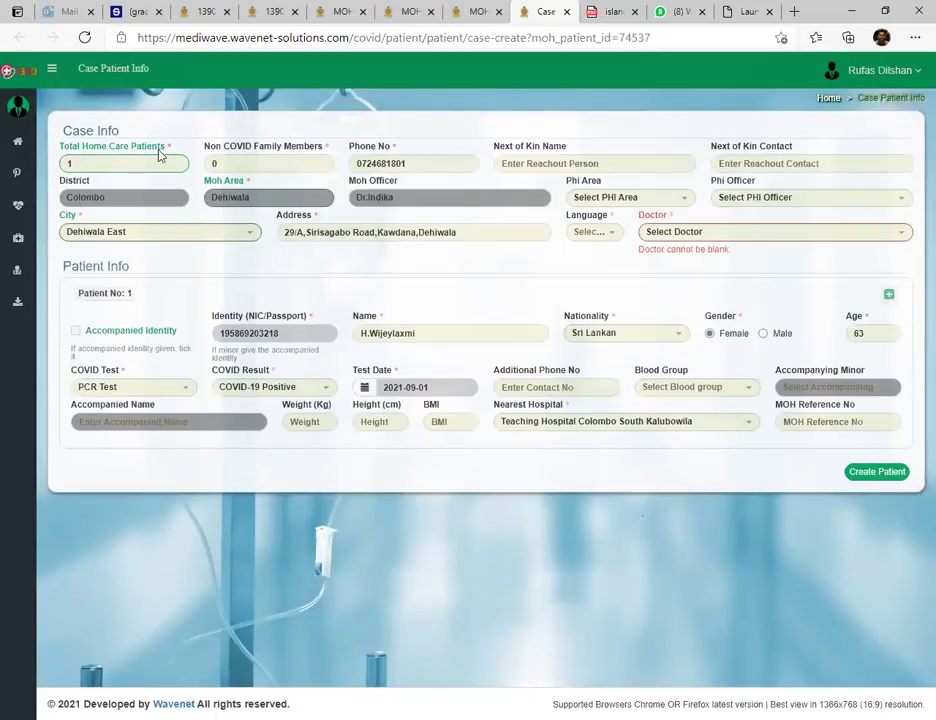
Set Non COVID Family Members to 4, then select the patient's phone number
left_click(248, 163)
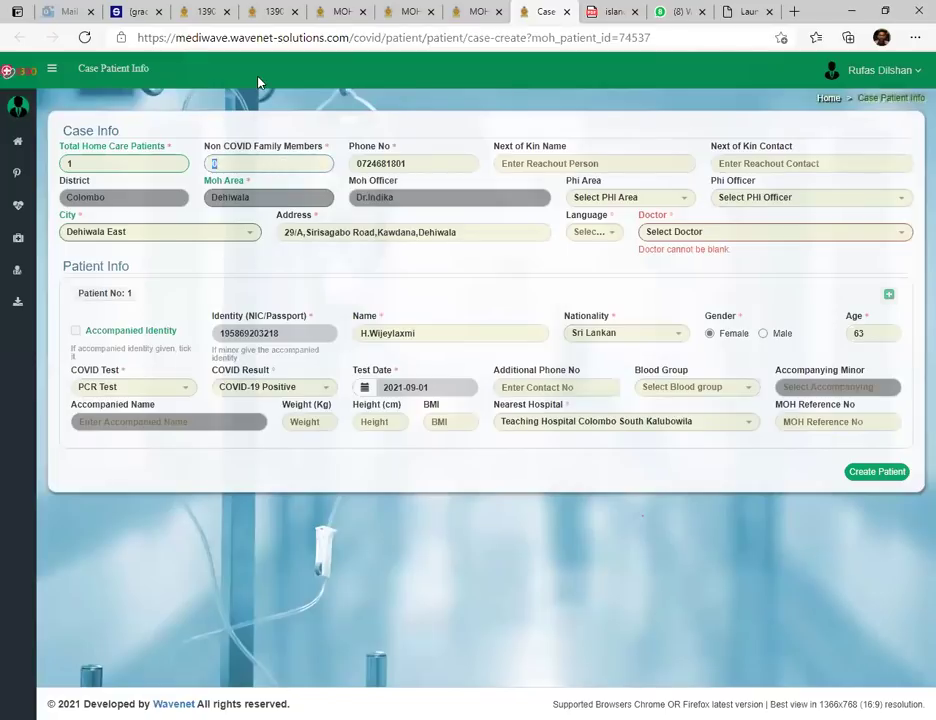
type("4")
double_click(208, 162)
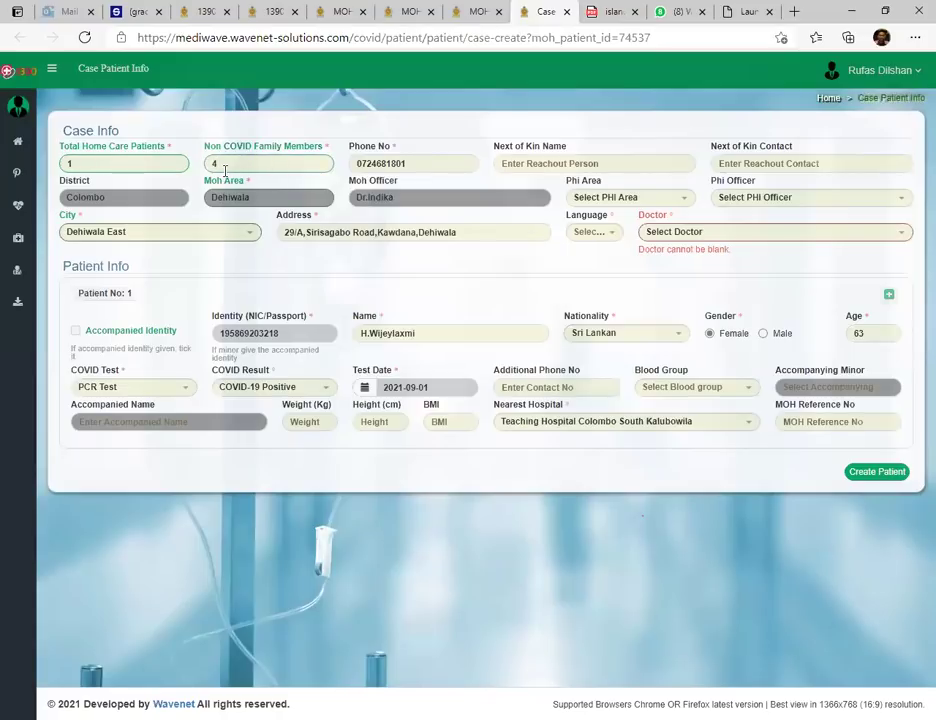
left_click_drag(416, 161, 337, 160)
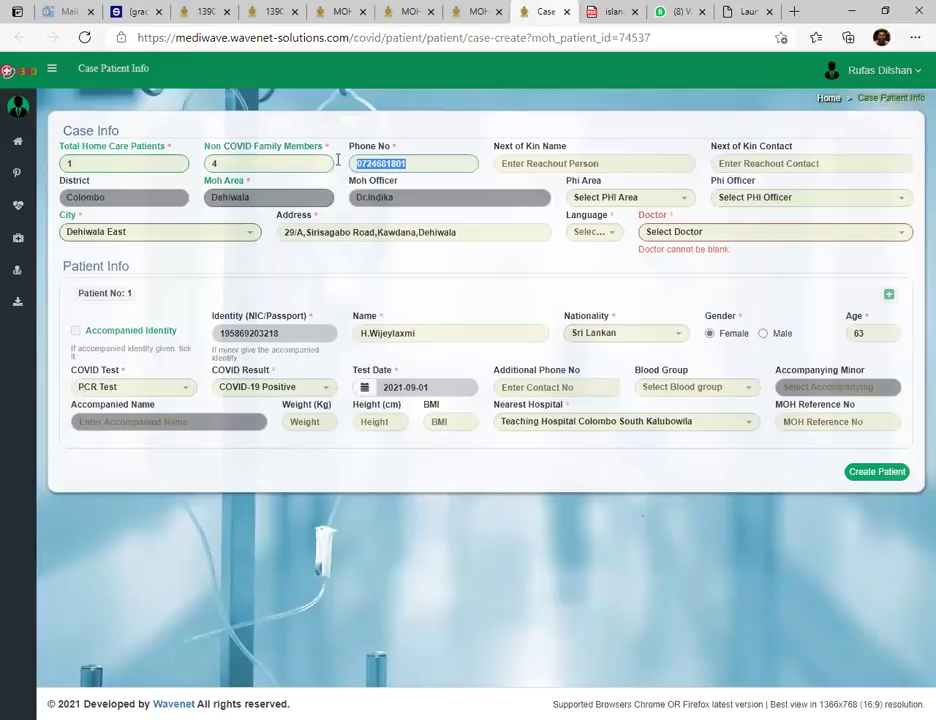
left_click(430, 161)
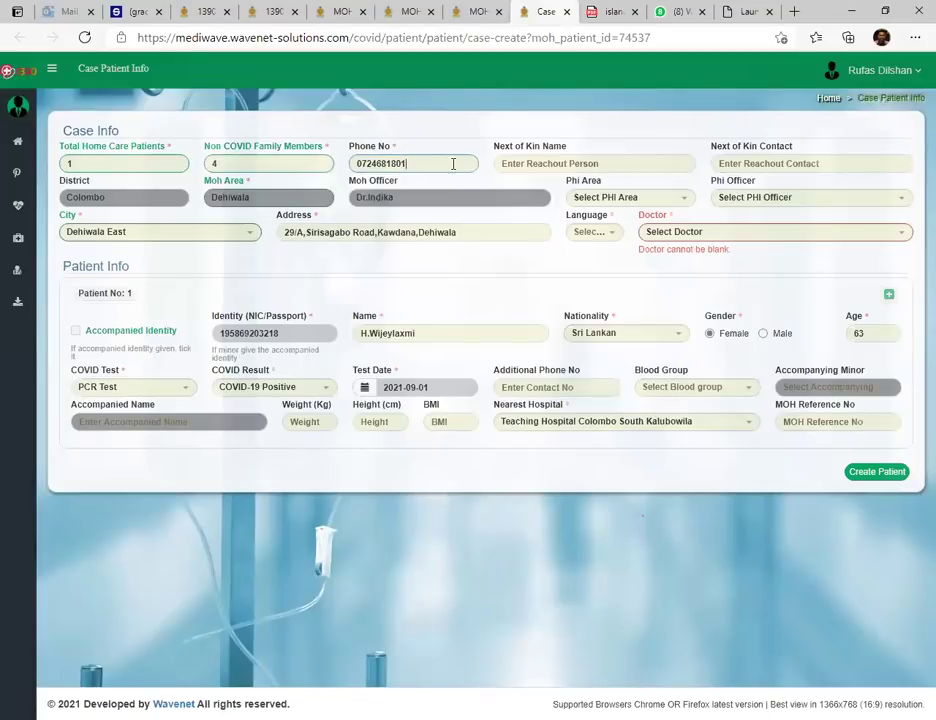
left_click_drag(409, 163, 352, 162)
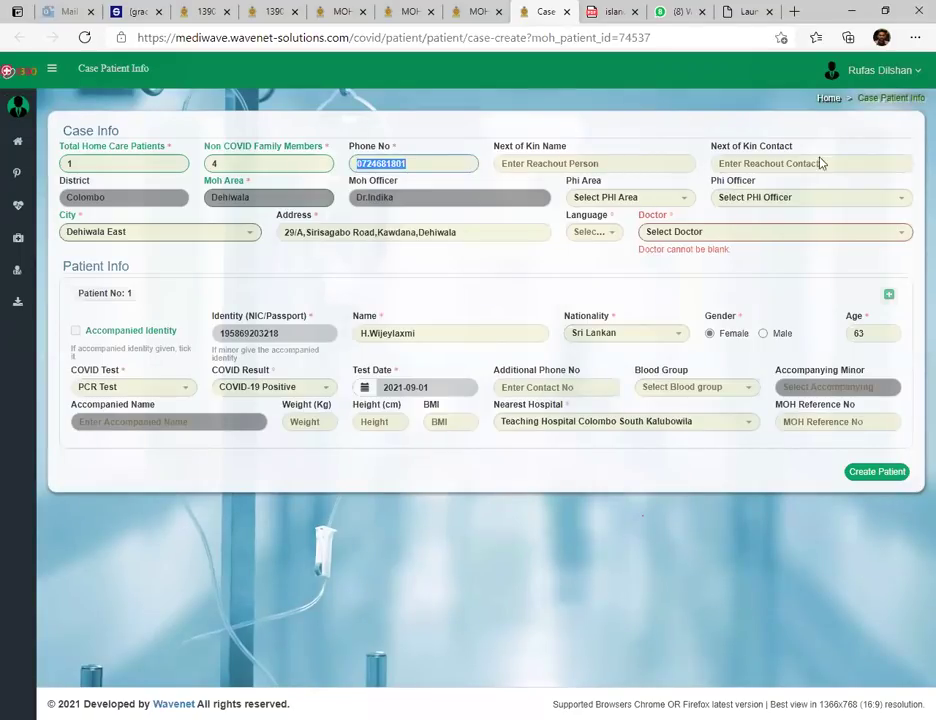
Check the PHI area and PHI officer lists without choosing any option
left_click(641, 200)
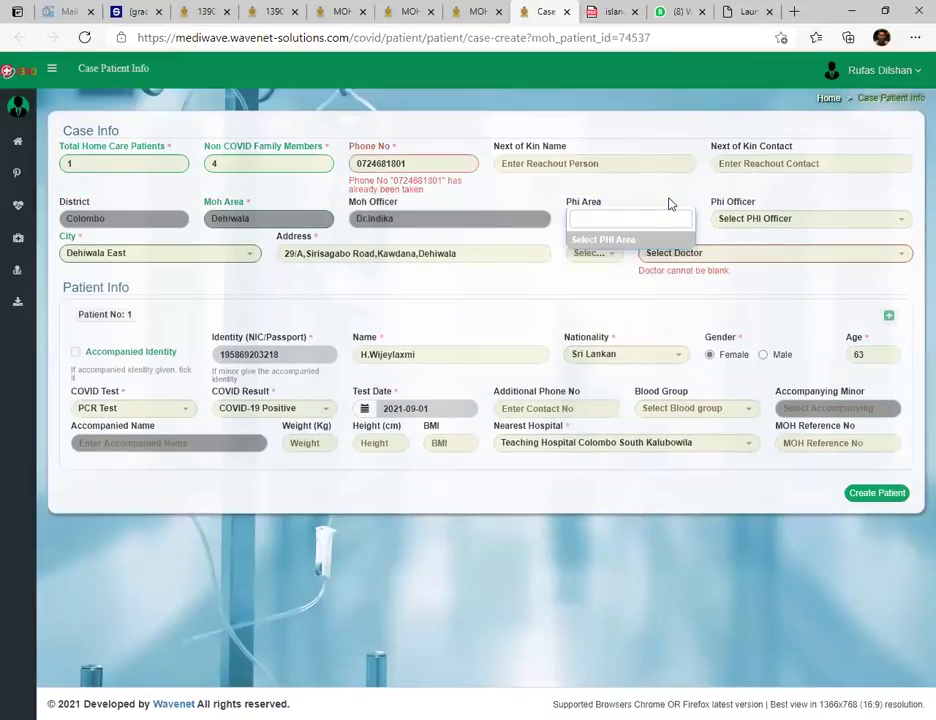
left_click(643, 224)
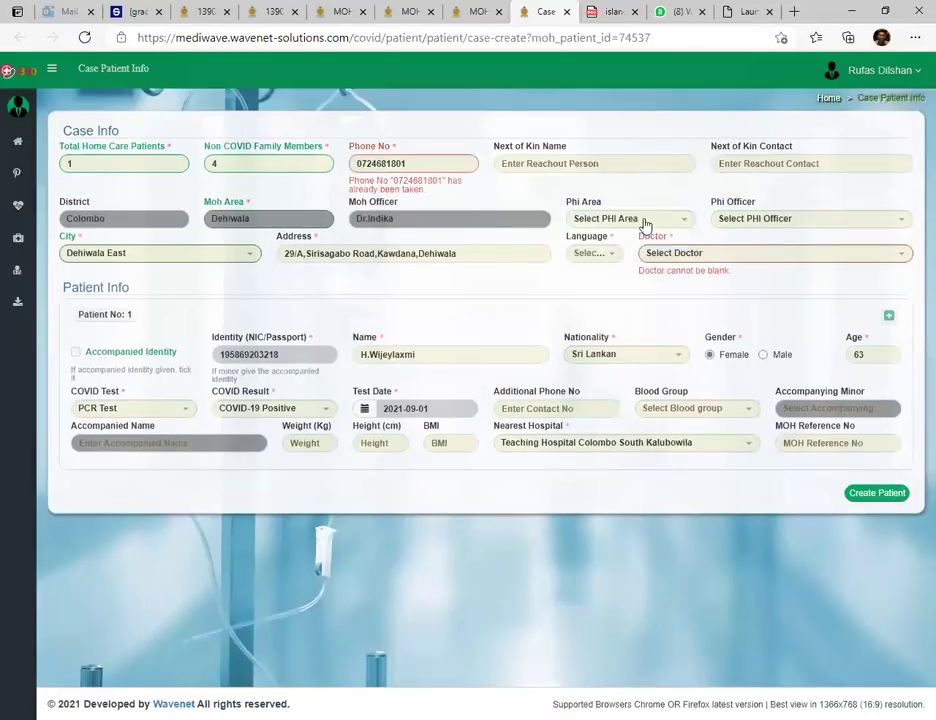
left_click(774, 226)
left_click(752, 260)
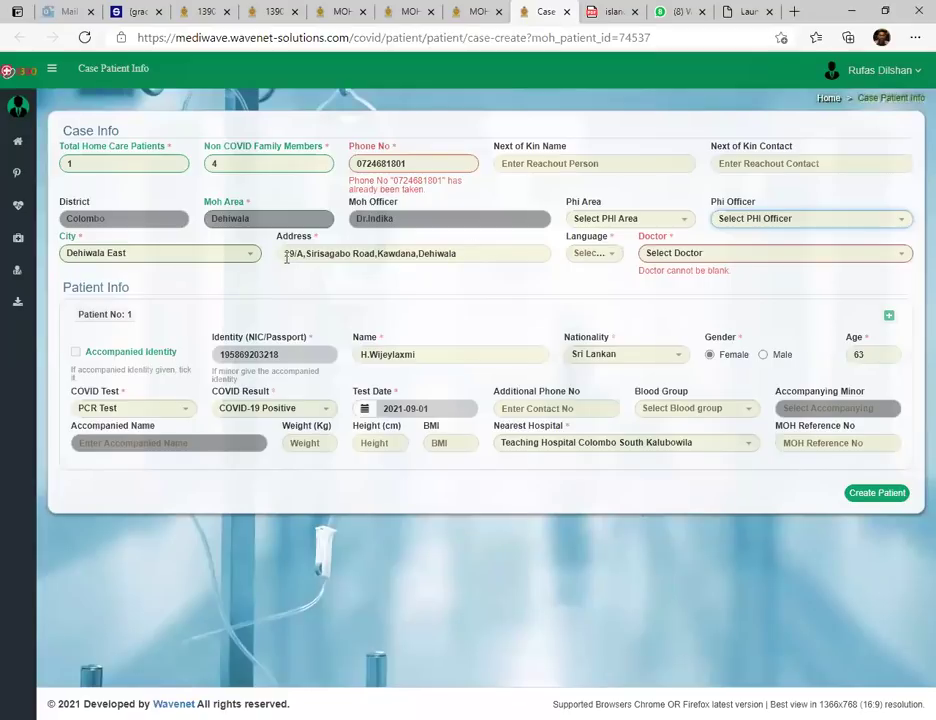
Review the Dehiwala East address and show the Sinhala, Tamil and Both language options
left_click_drag(285, 255, 467, 259)
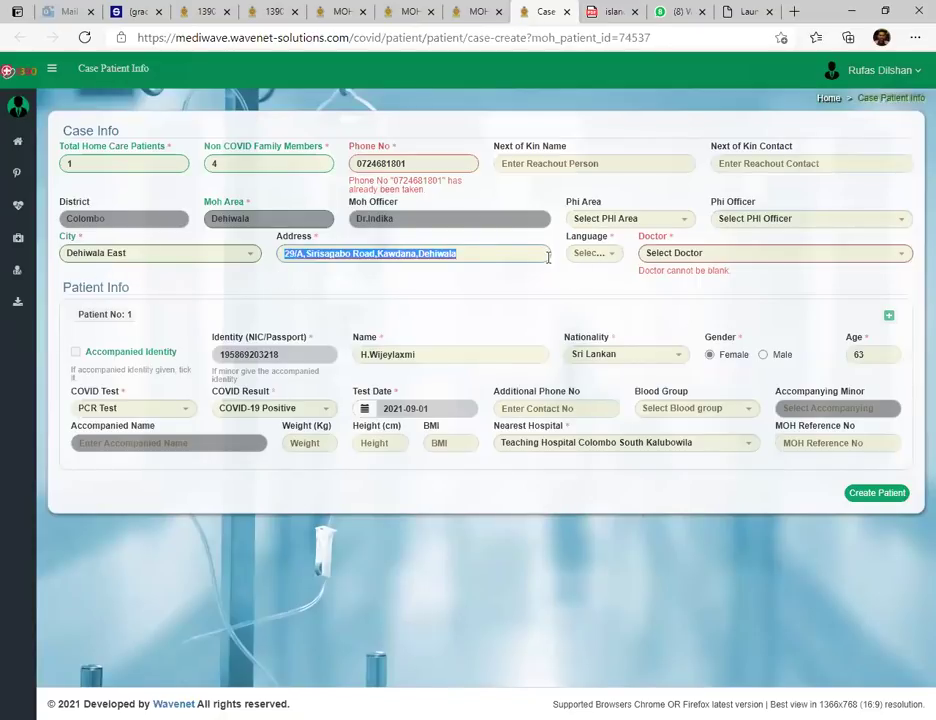
left_click(330, 275)
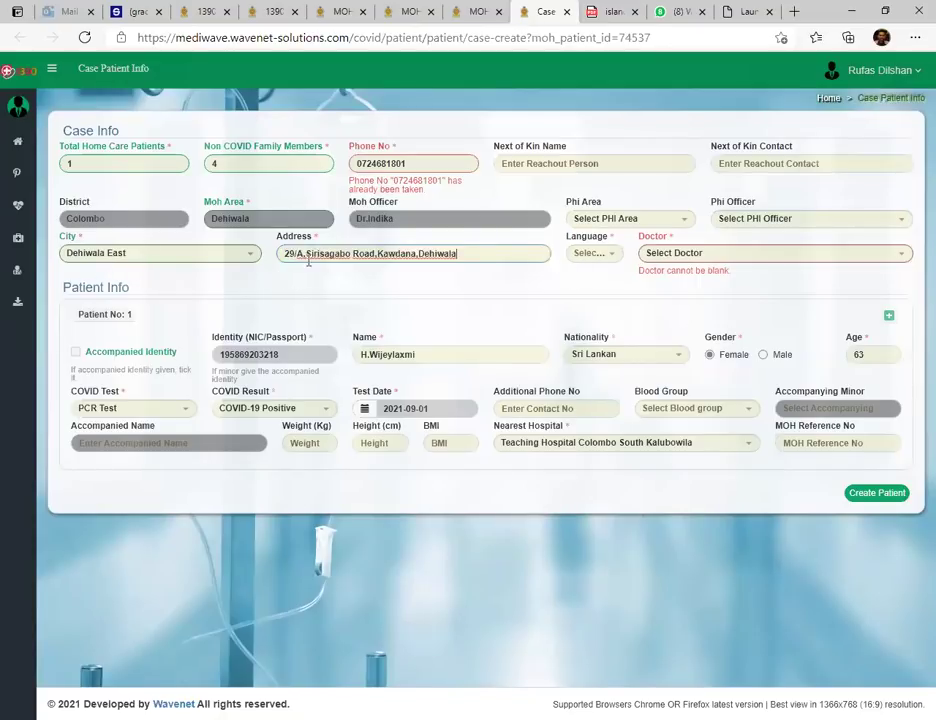
left_click(612, 259)
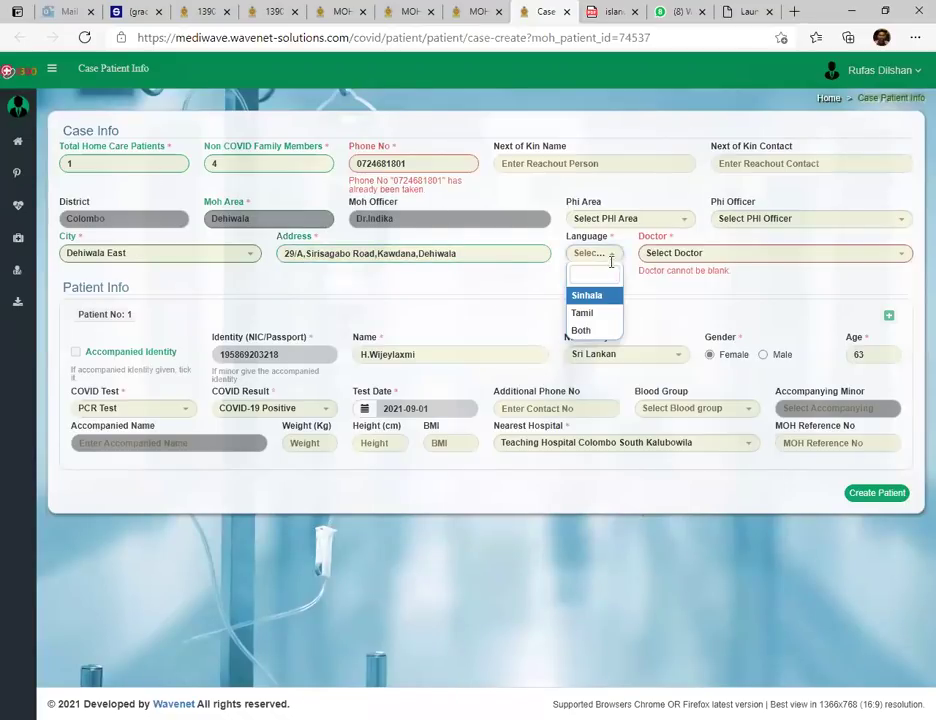
Set Language to Both and browse the doctors who speak both languages
left_click(603, 333)
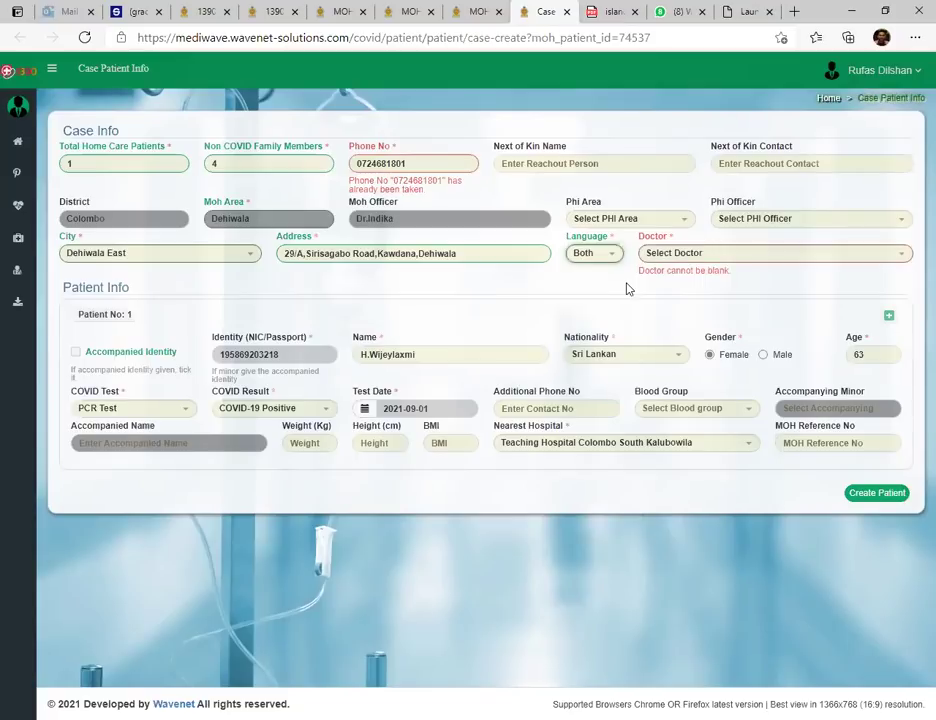
left_click(686, 256)
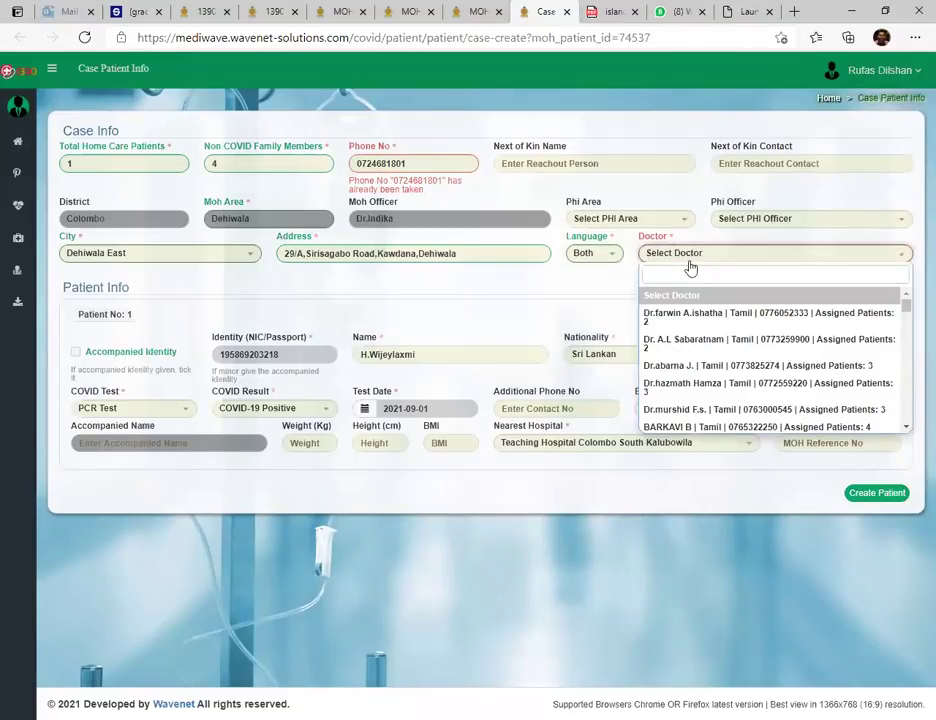
left_click(594, 256)
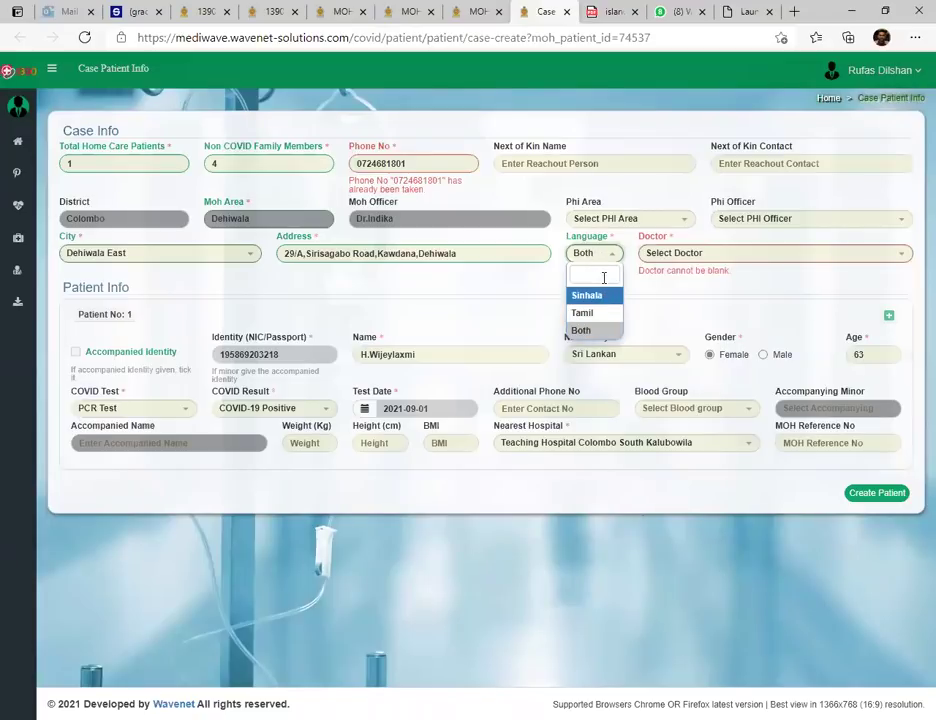
left_click(677, 253)
scroll(700, 365, "down", 3)
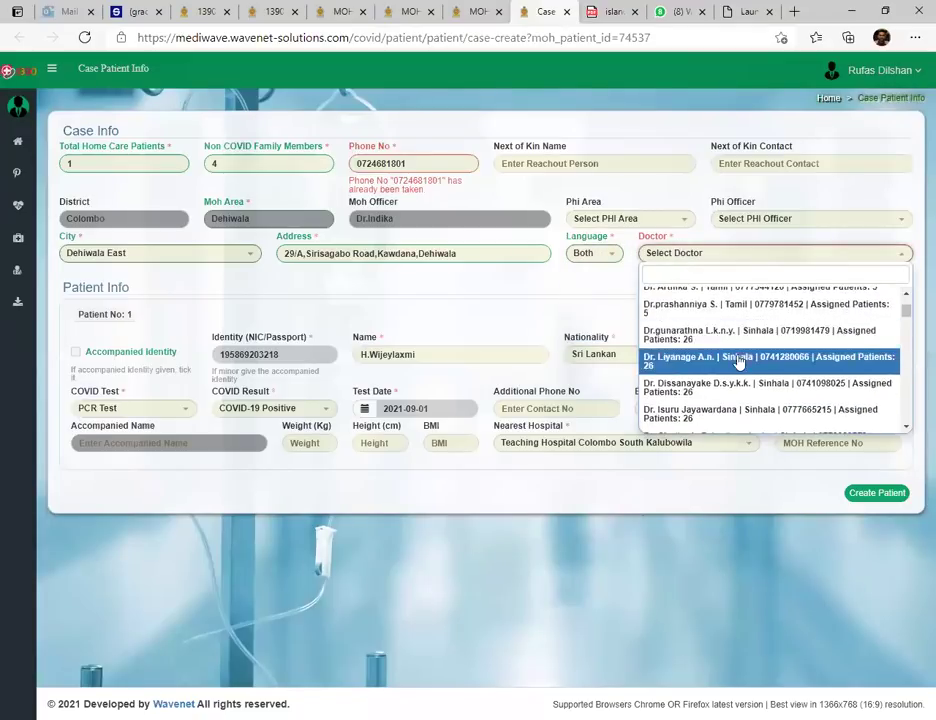
scroll(700, 365, "up", 3)
Switch Language to Sinhala and scroll through the Sinhala-speaking doctors
left_click(594, 253)
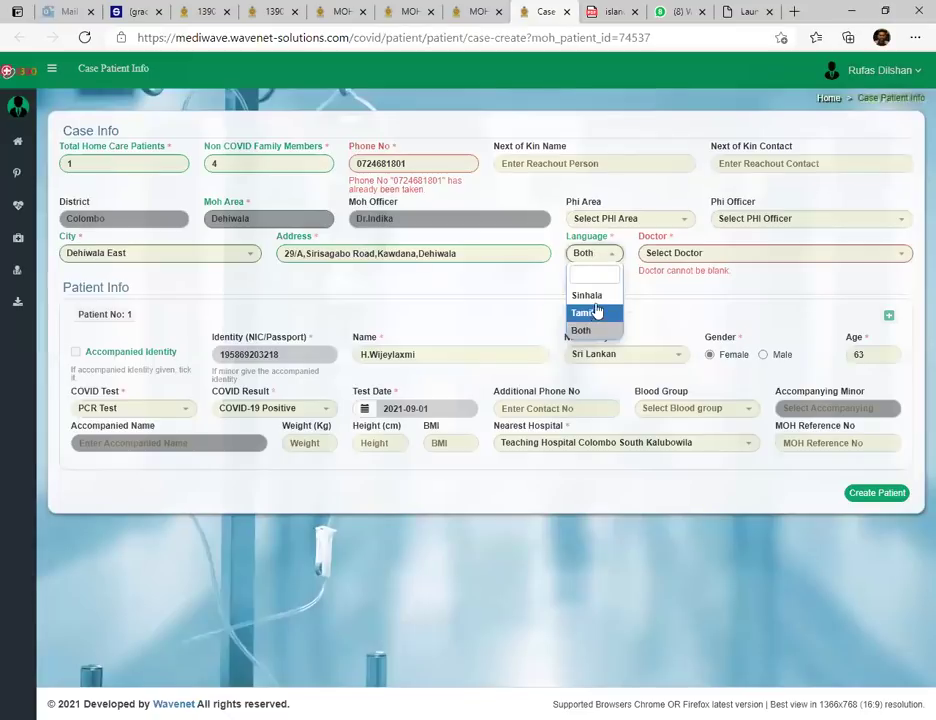
left_click(590, 297)
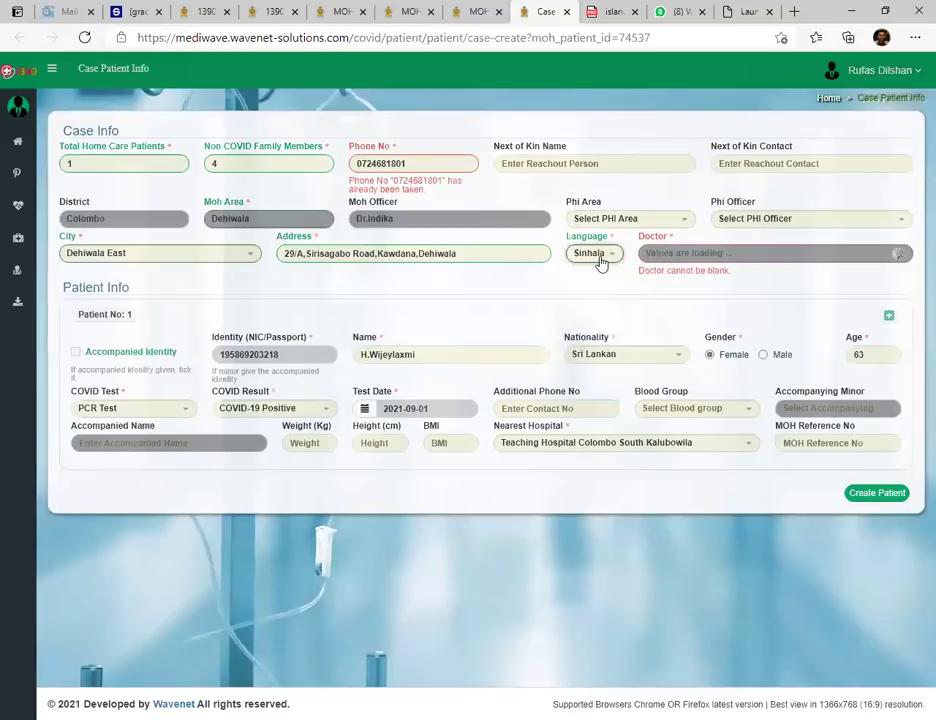
left_click(737, 261)
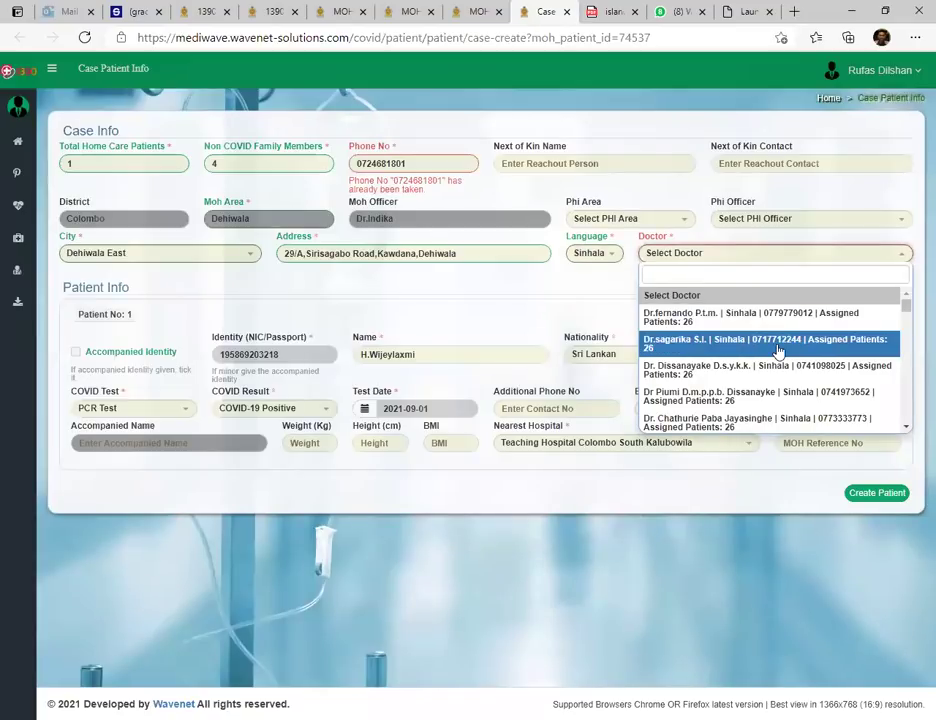
scroll(777, 352, "down", 3)
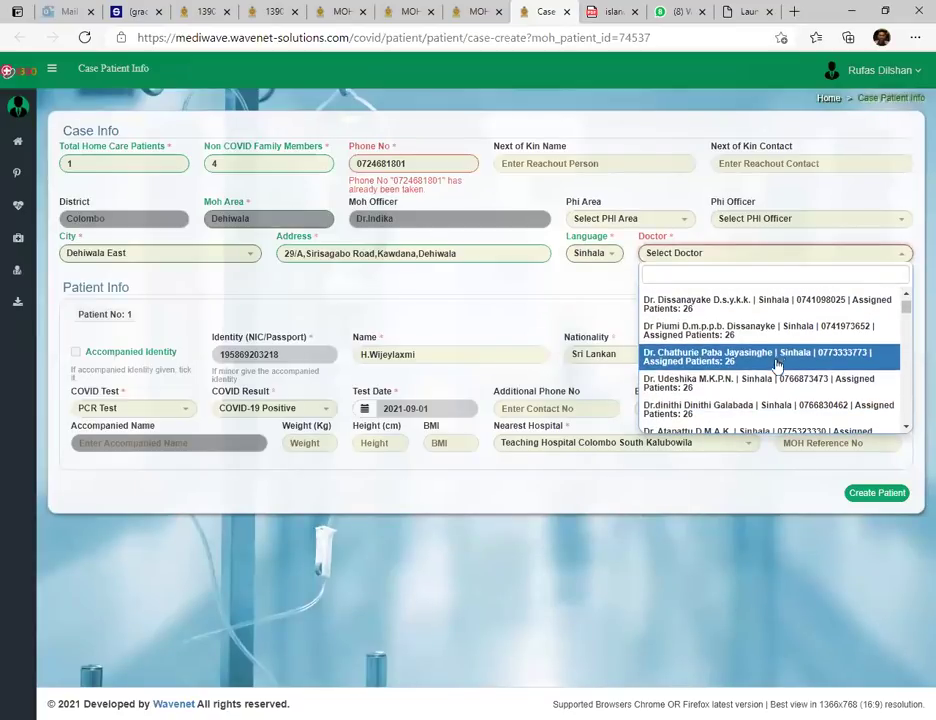
Try Tamil and browse its doctors without picking one, then return Language to Sinhala
left_click(592, 253)
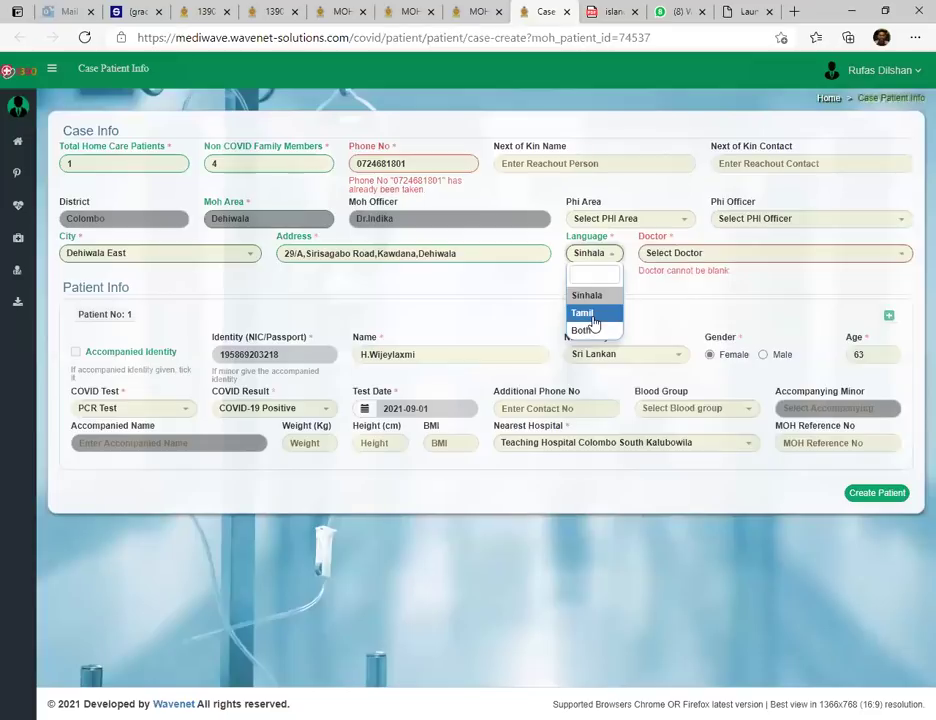
left_click(592, 314)
left_click(745, 256)
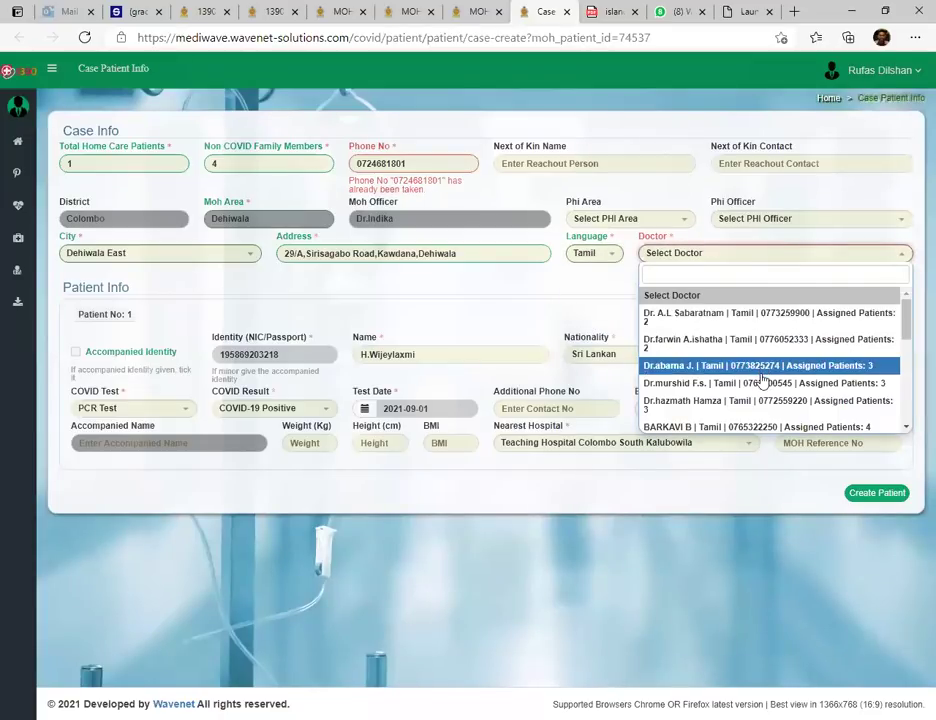
scroll(758, 375, "down", 3)
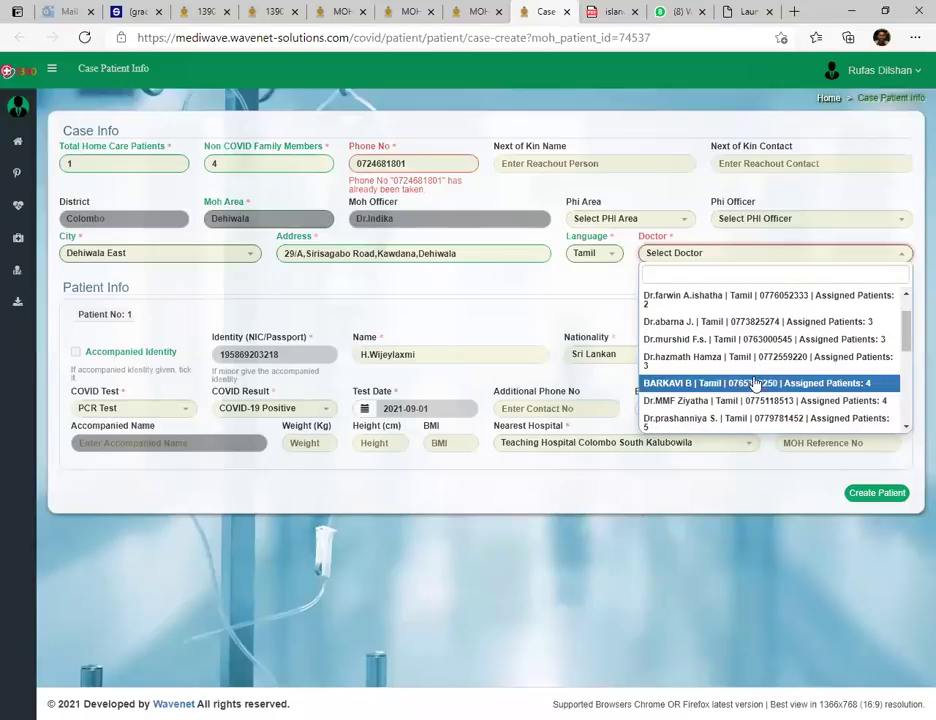
scroll(758, 390, "down", 3)
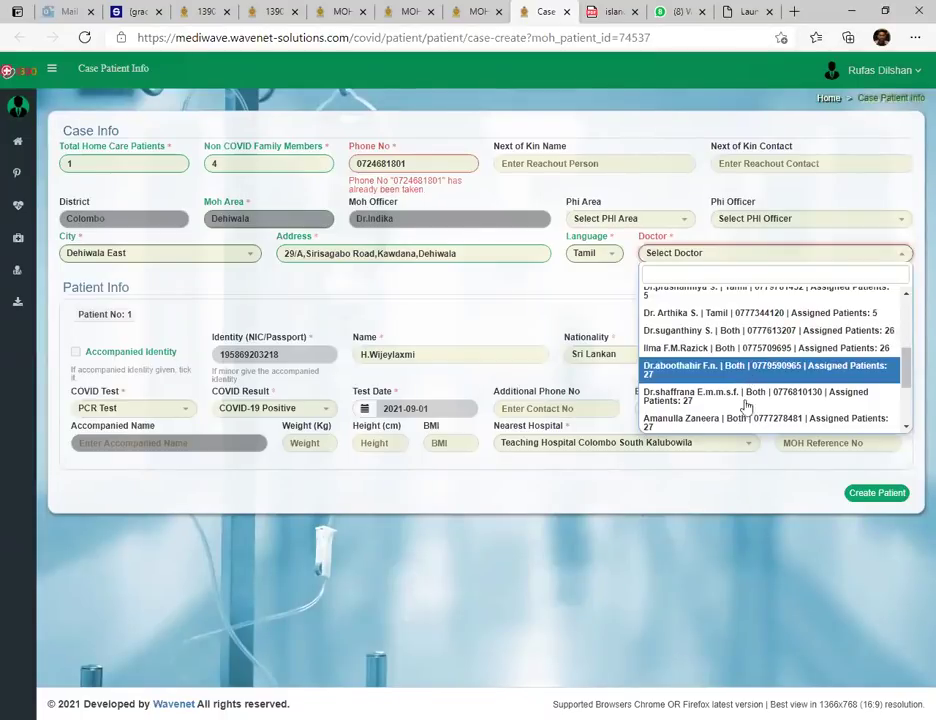
left_click(625, 285)
left_click(597, 256)
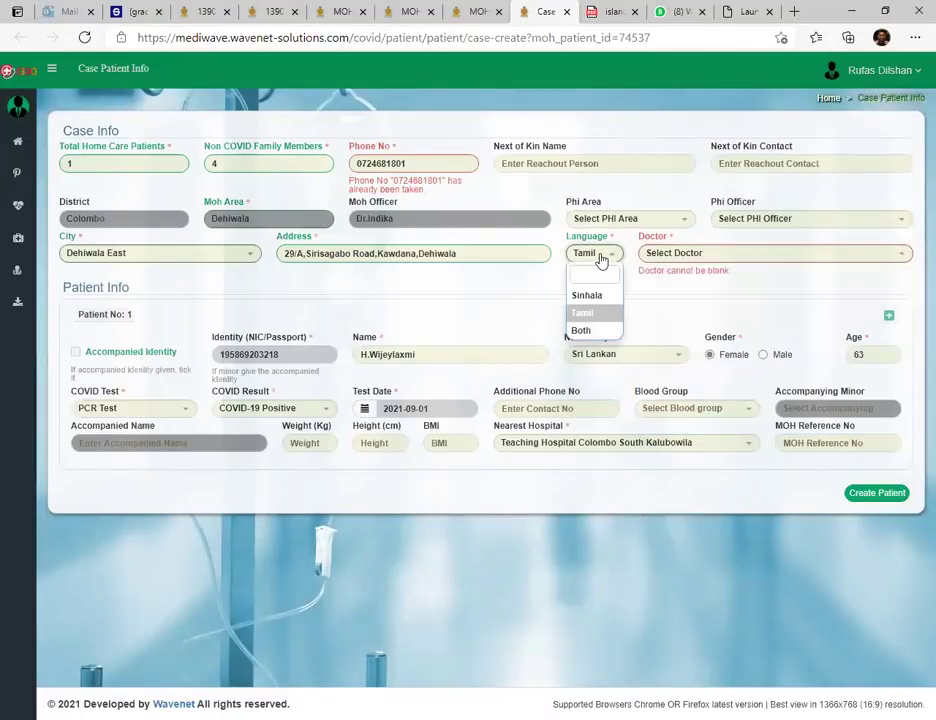
left_click(594, 298)
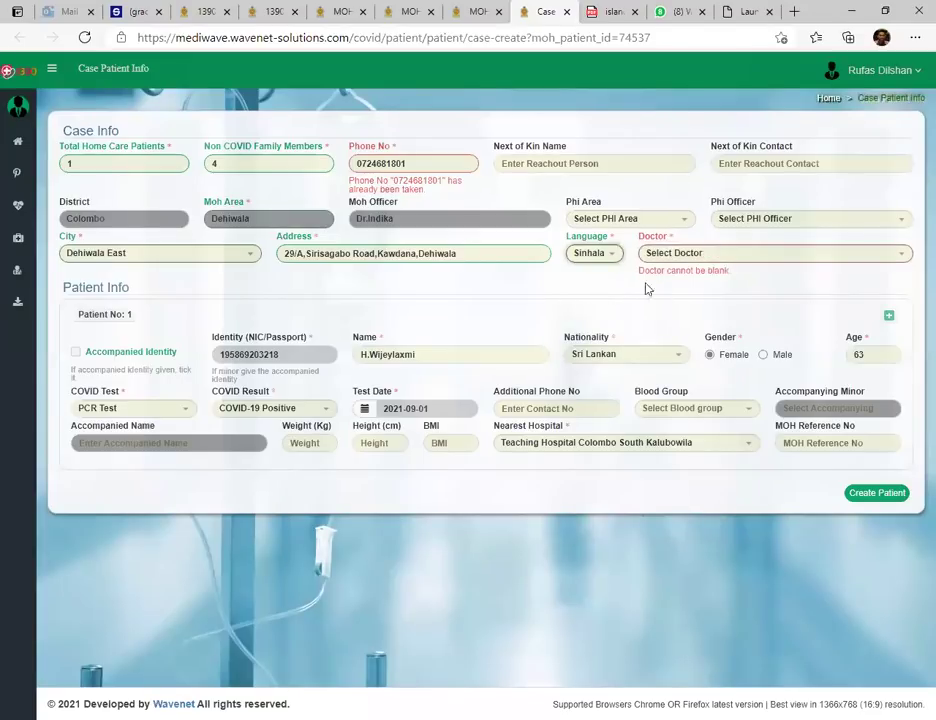
Browse the Sinhala-speaking doctors and their patient counts without choosing one
left_click(781, 259)
scroll(769, 363, "down", 1)
scroll(773, 367, "up", 1)
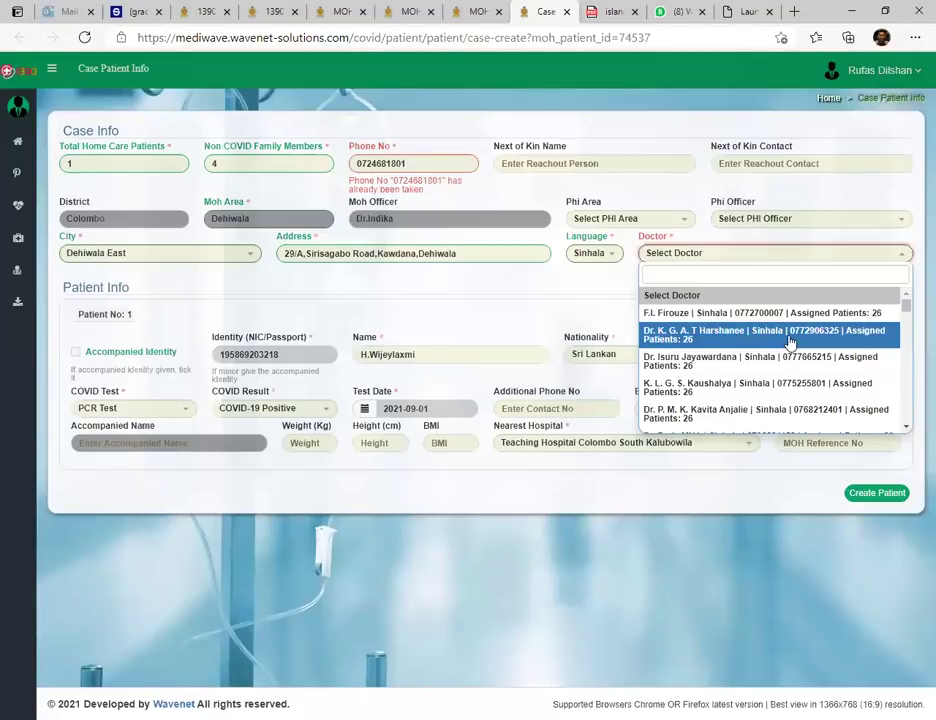
scroll(790, 343, "down", 5)
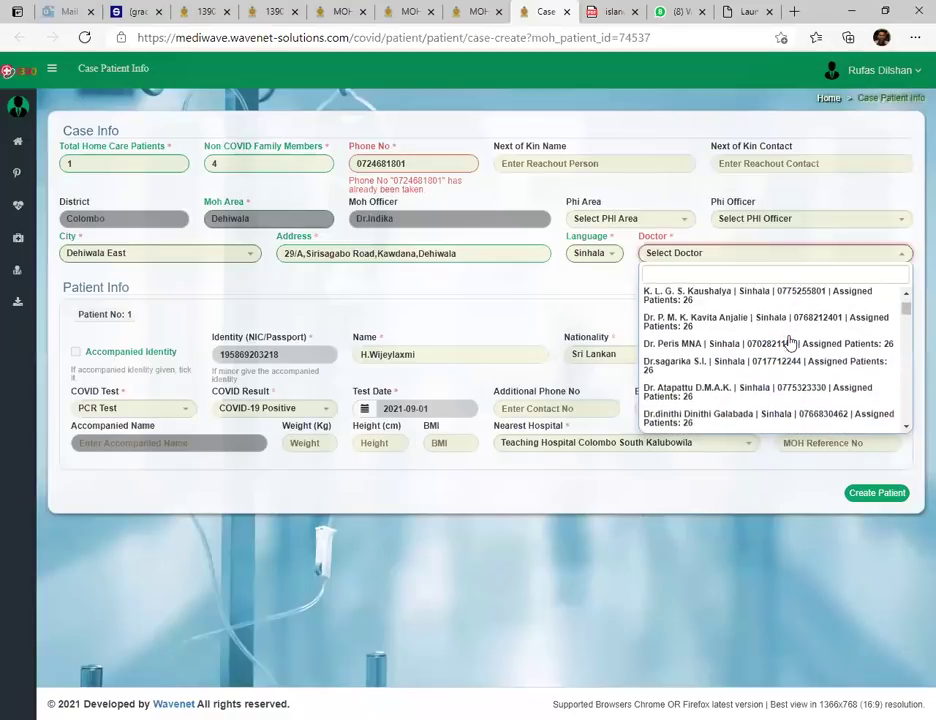
scroll(790, 343, "down", 4)
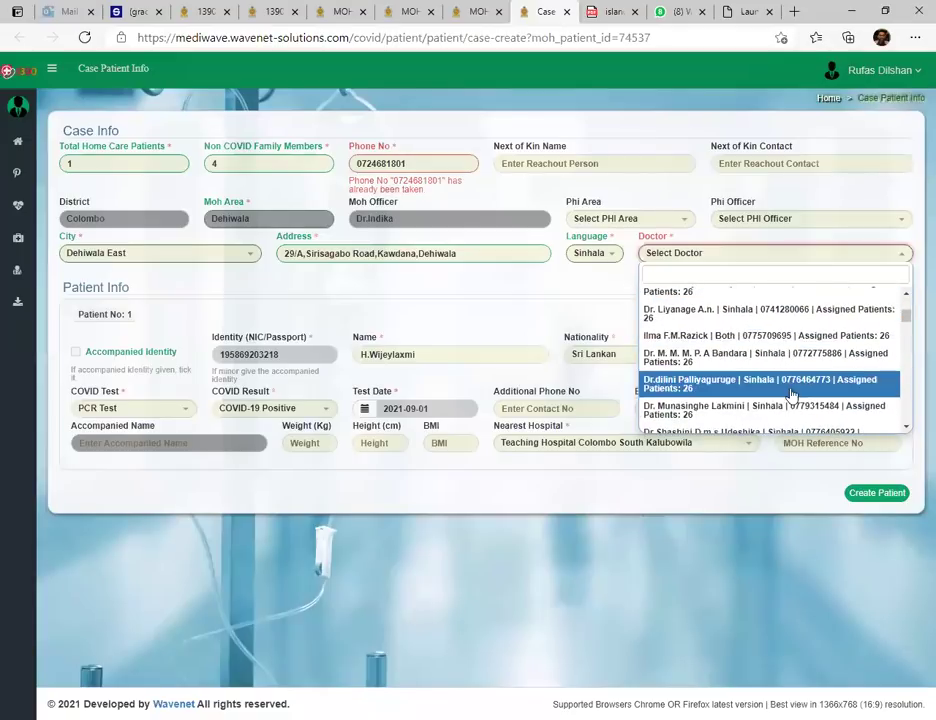
scroll(787, 408, "up", 2)
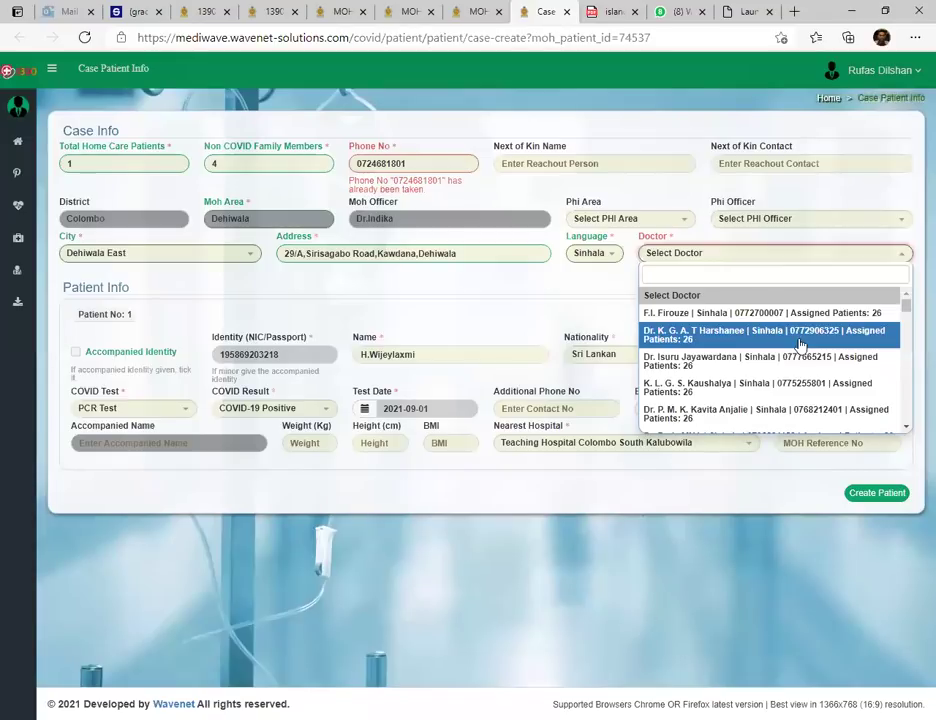
left_click_drag(905, 307, 903, 432)
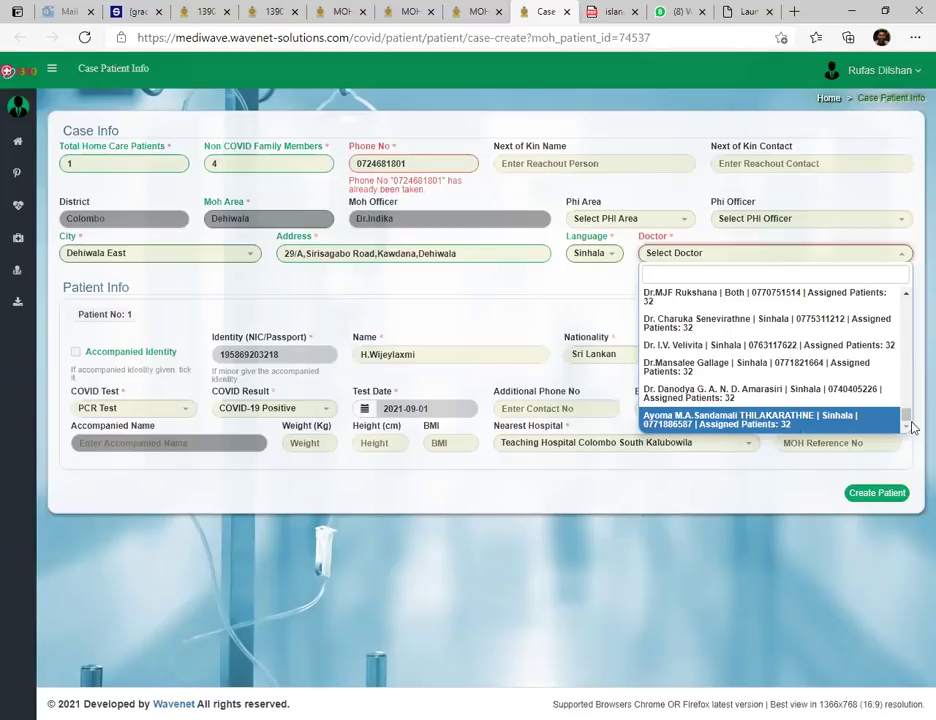
left_click_drag(908, 416, 913, 295)
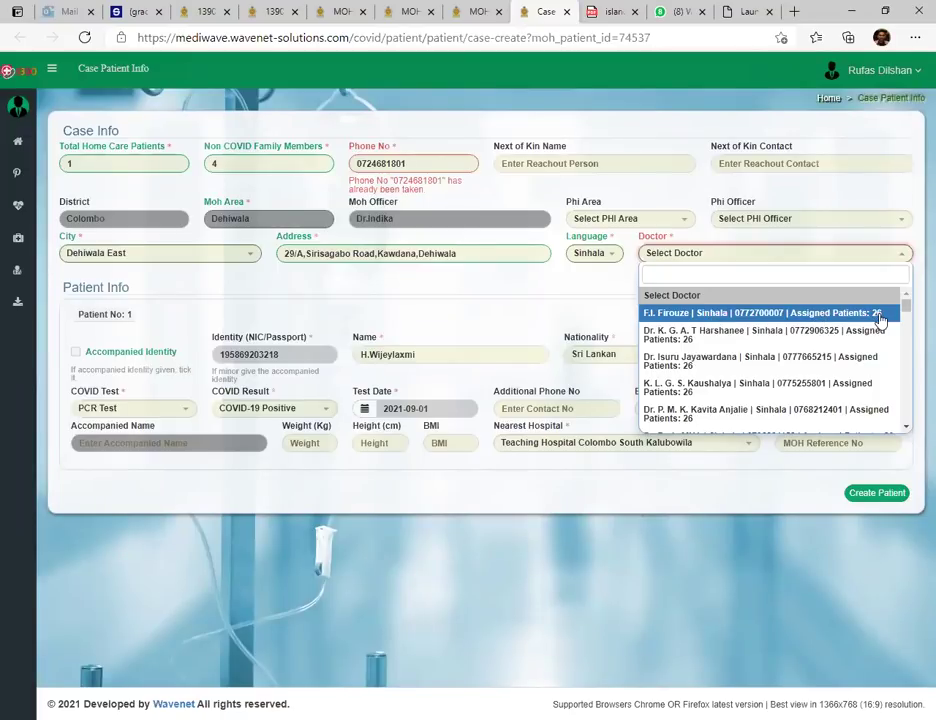
scroll(846, 340, "down", 2)
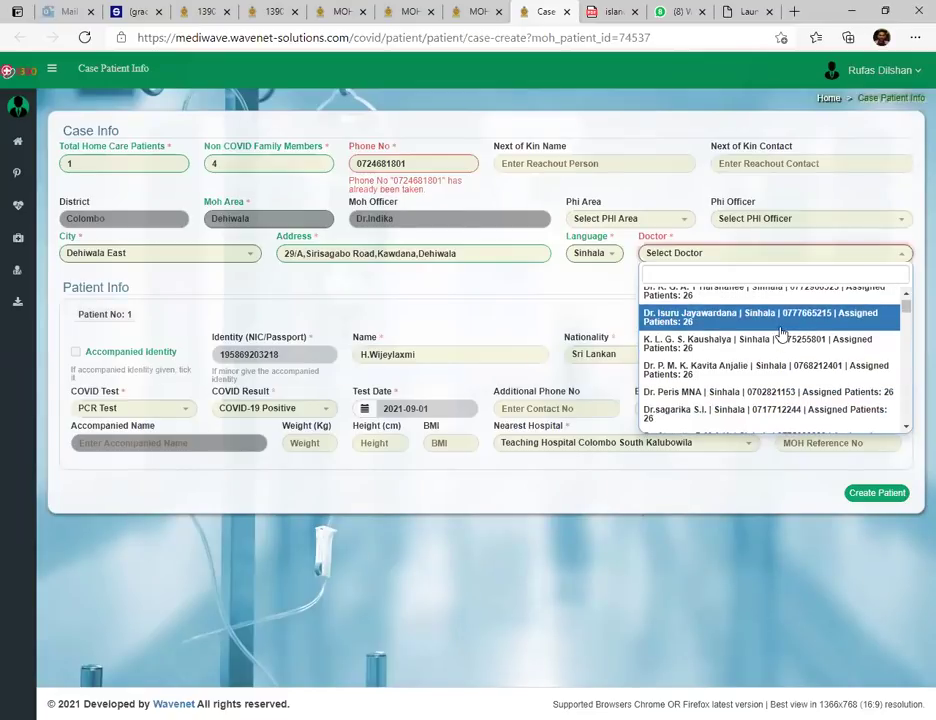
scroll(778, 376, "down", 3)
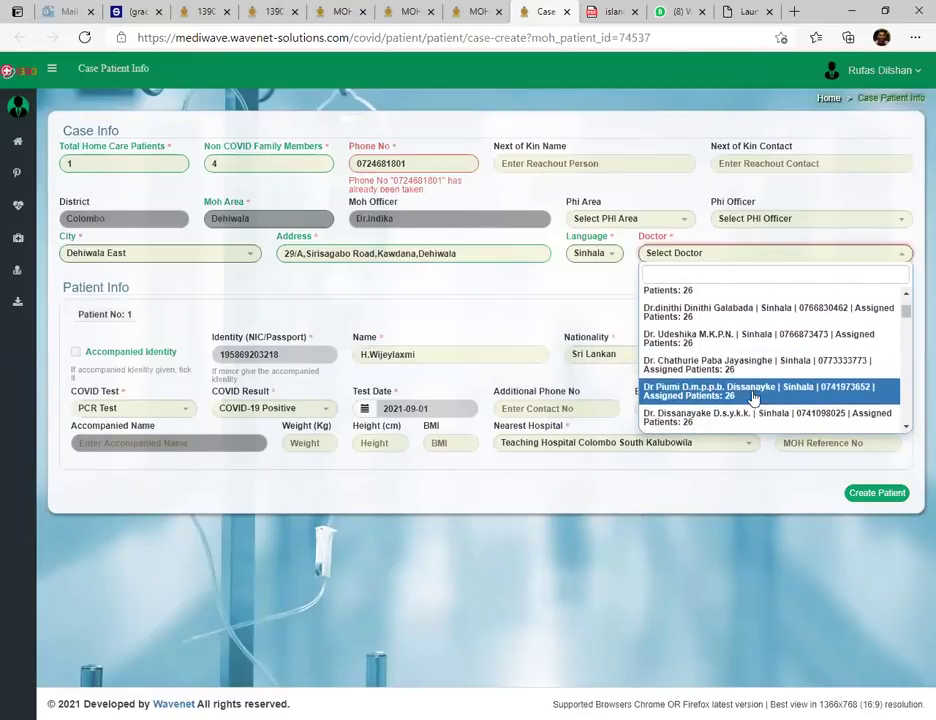
scroll(750, 410, "down", 1)
scroll(753, 393, "down", 2)
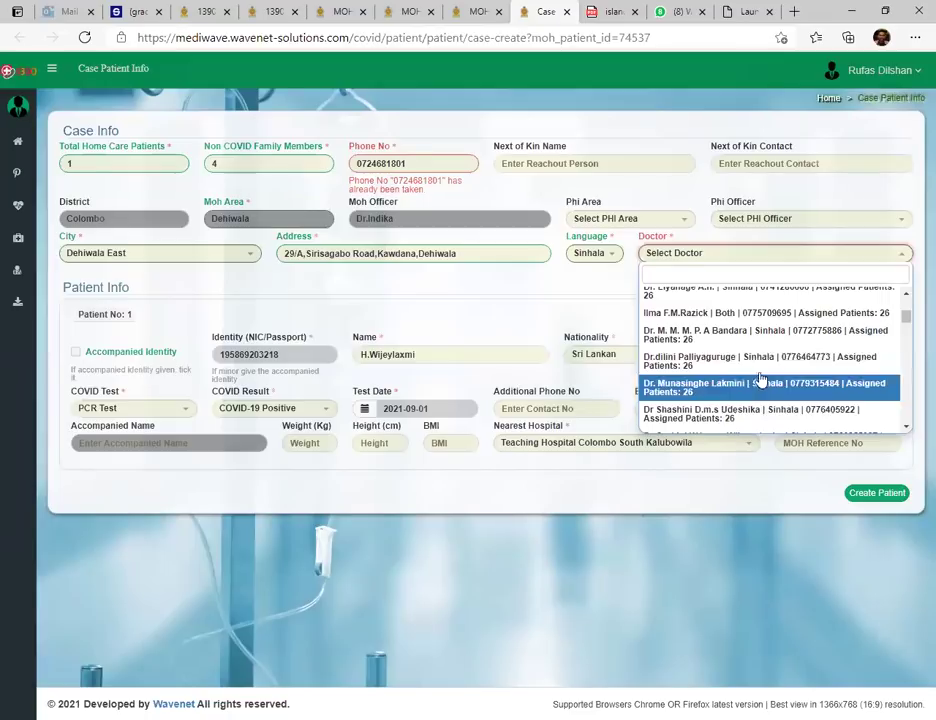
scroll(755, 394, "down", 2)
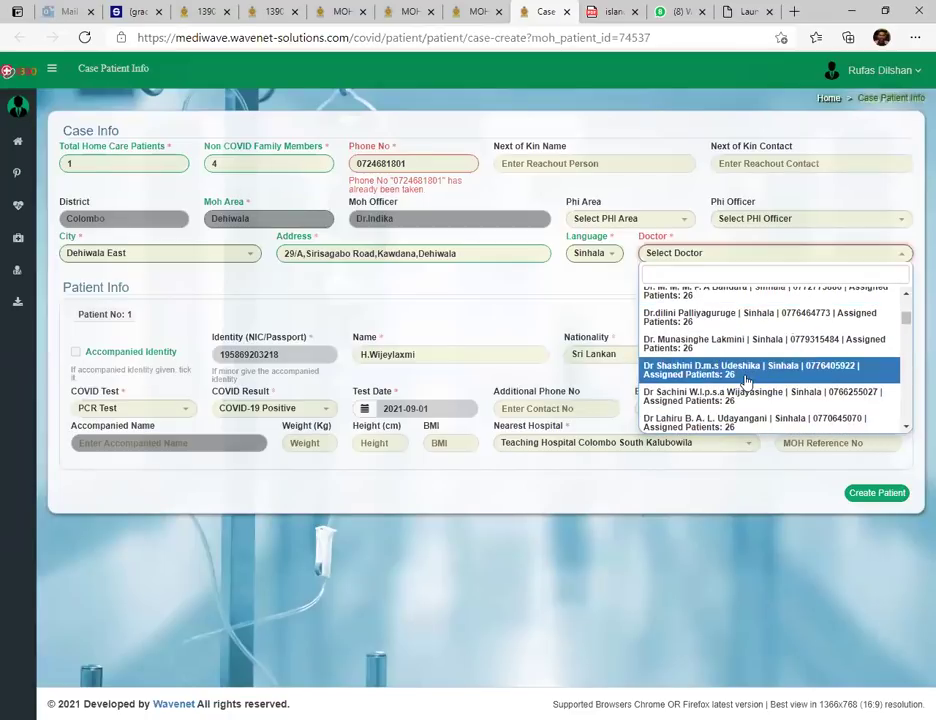
scroll(747, 395, "down", 1)
scroll(755, 395, "down", 2)
scroll(758, 388, "up", 6)
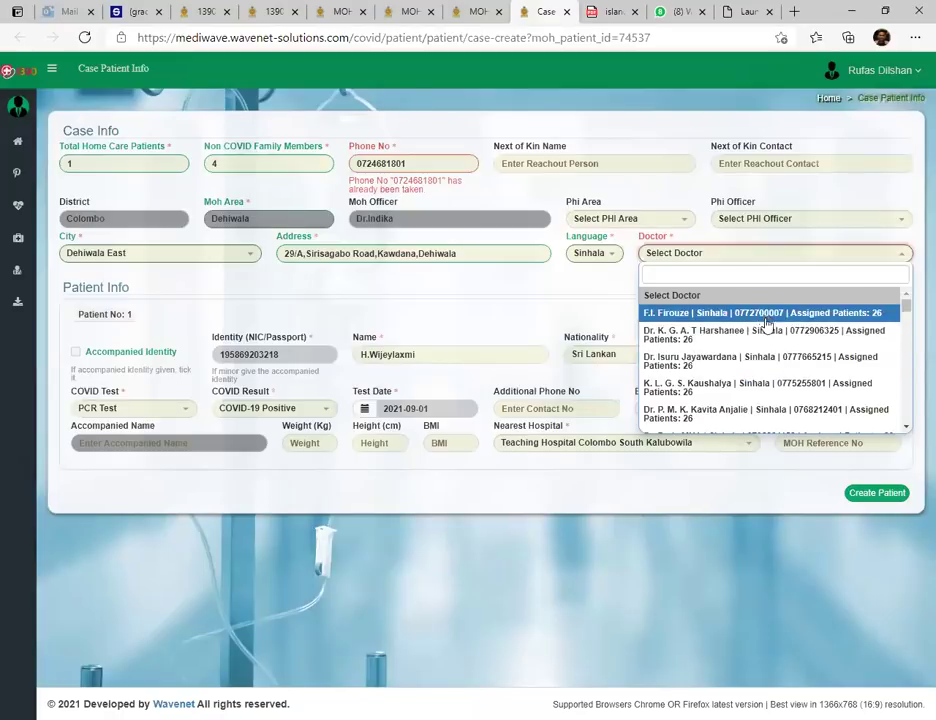
scroll(780, 370, "down", 1)
scroll(783, 373, "down", 1)
scroll(780, 370, "up", 2)
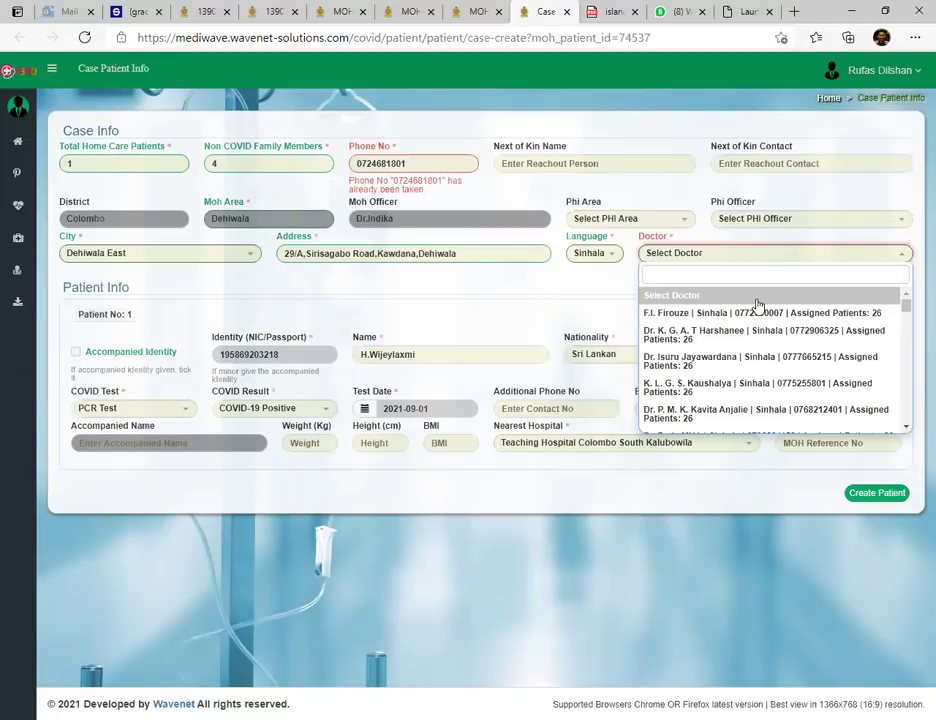
scroll(788, 365, "down", 2)
scroll(790, 370, "up", 2)
scroll(788, 370, "up", 1)
Close the doctor list with no doctor chosen, then select the patient's NIC/Passport number
key("Escape")
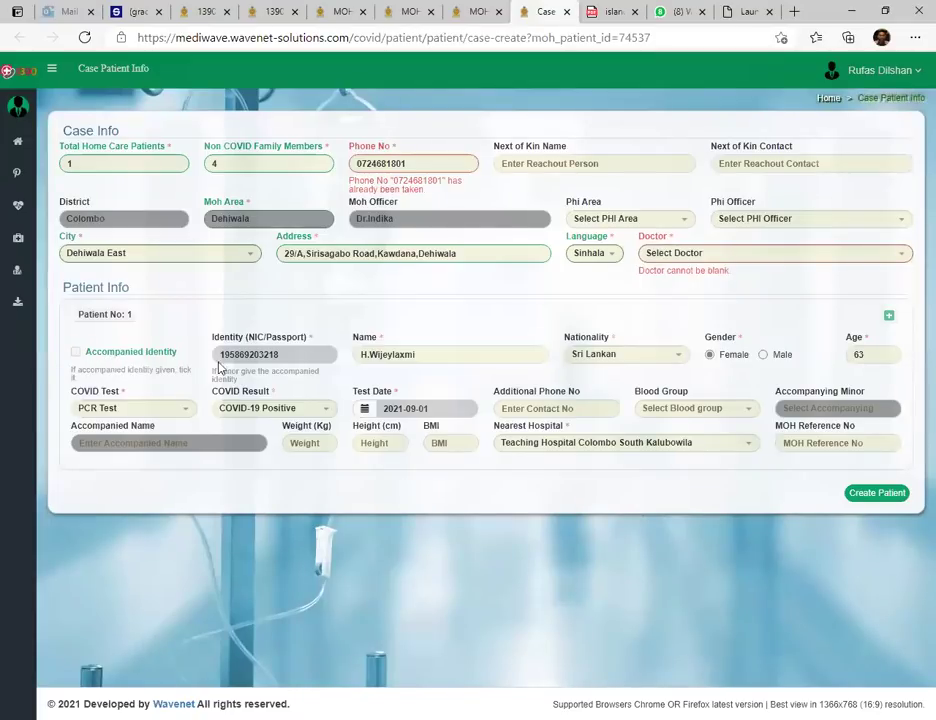
left_click_drag(281, 355, 203, 360)
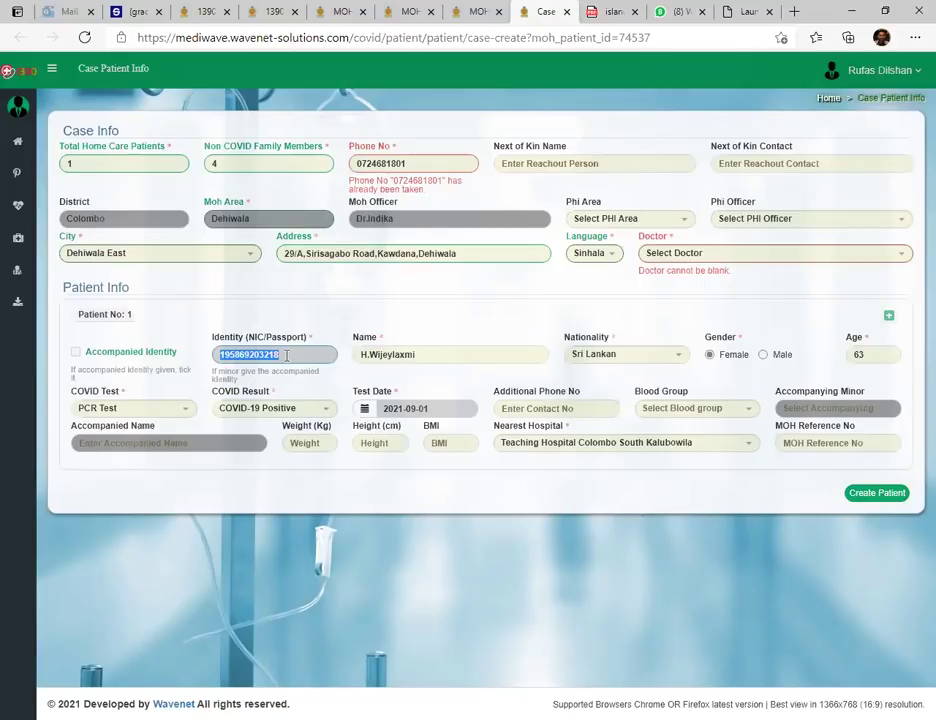
left_click(210, 326)
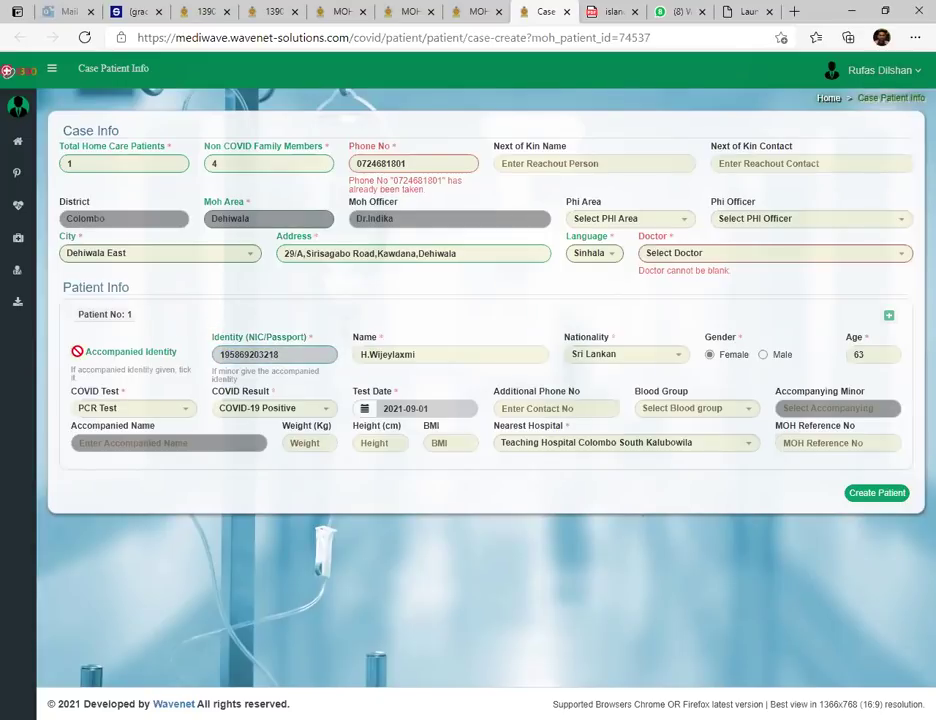
double_click(210, 356)
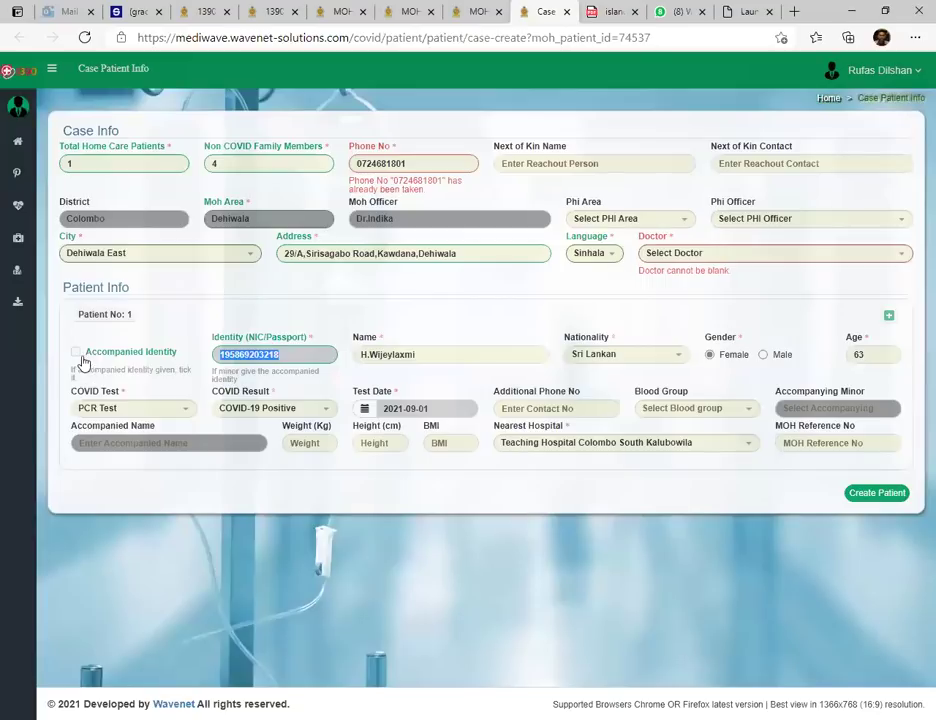
left_click(283, 355)
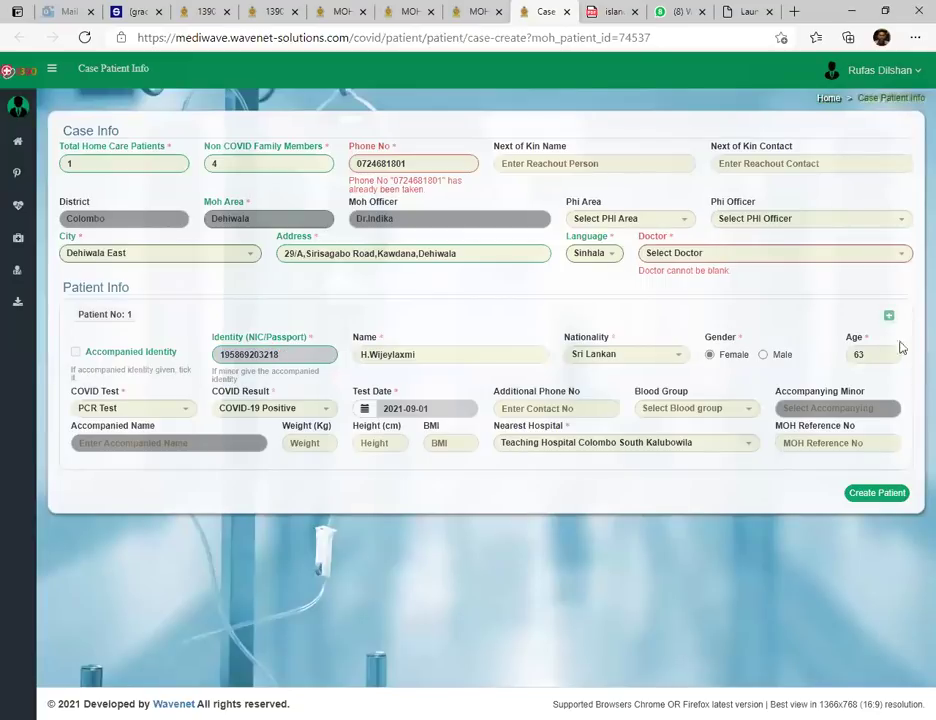
mouse_move(24, 165)
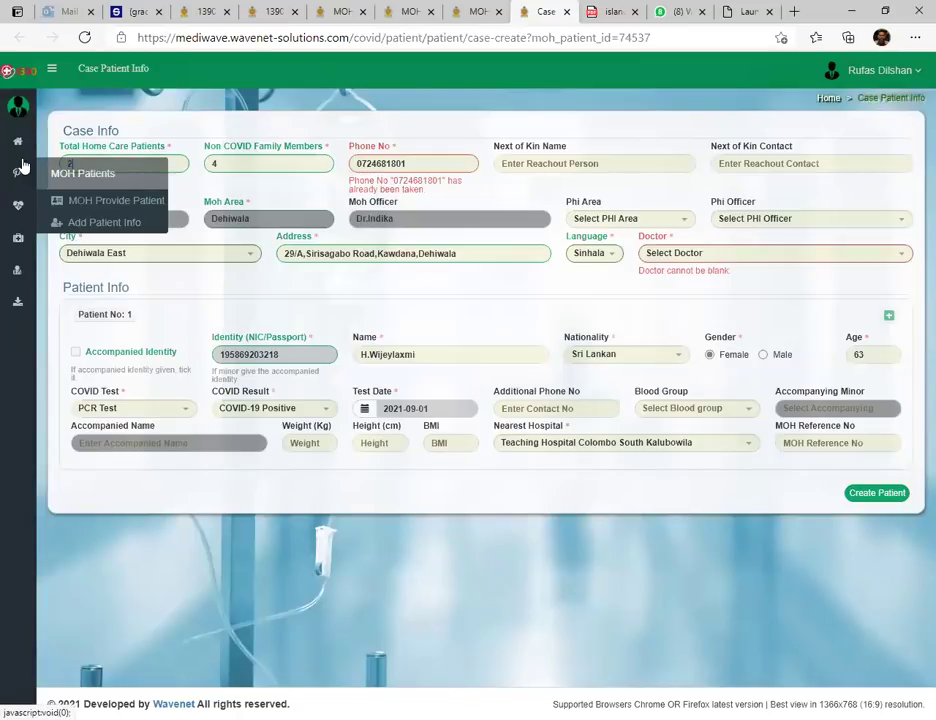
Add a Patient No: 2 entry and type a partial identity number into it
left_click(889, 316)
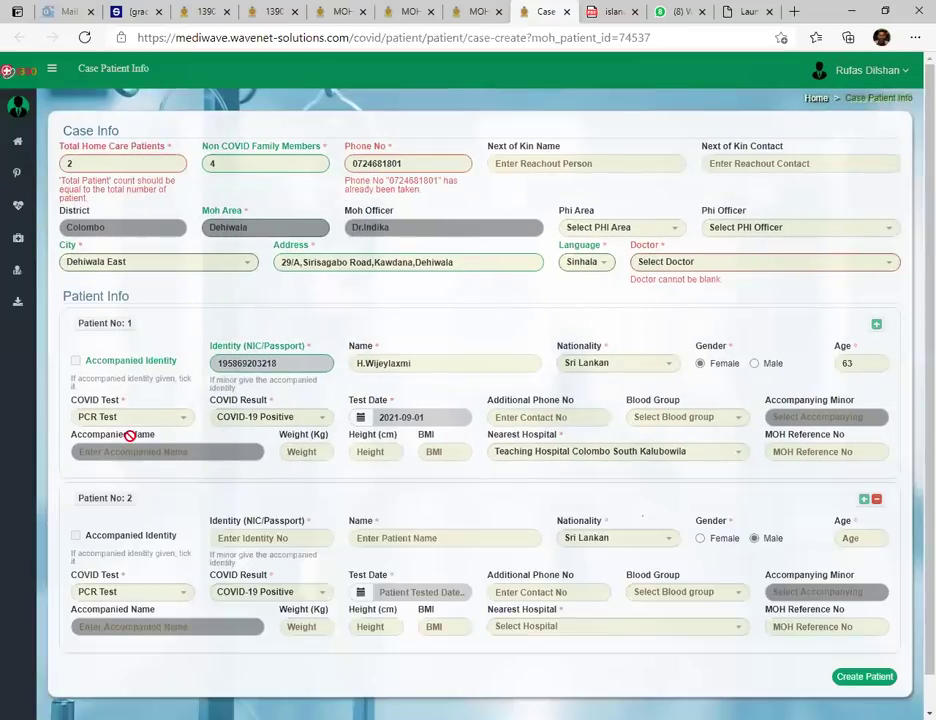
scroll(129, 435, "down", 1)
key("ctrl+a")
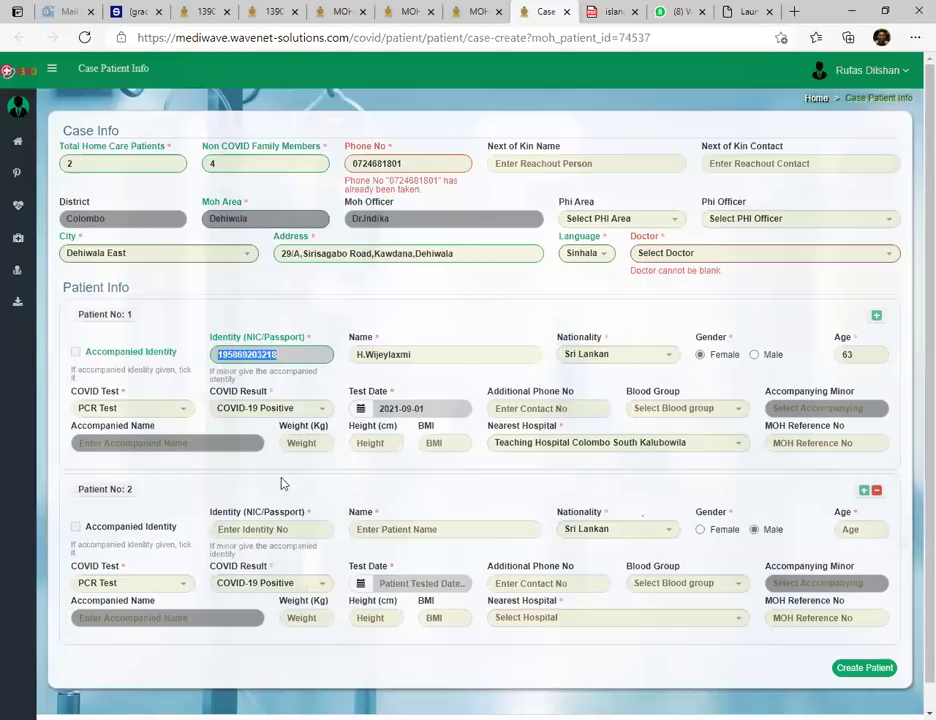
left_click(252, 530)
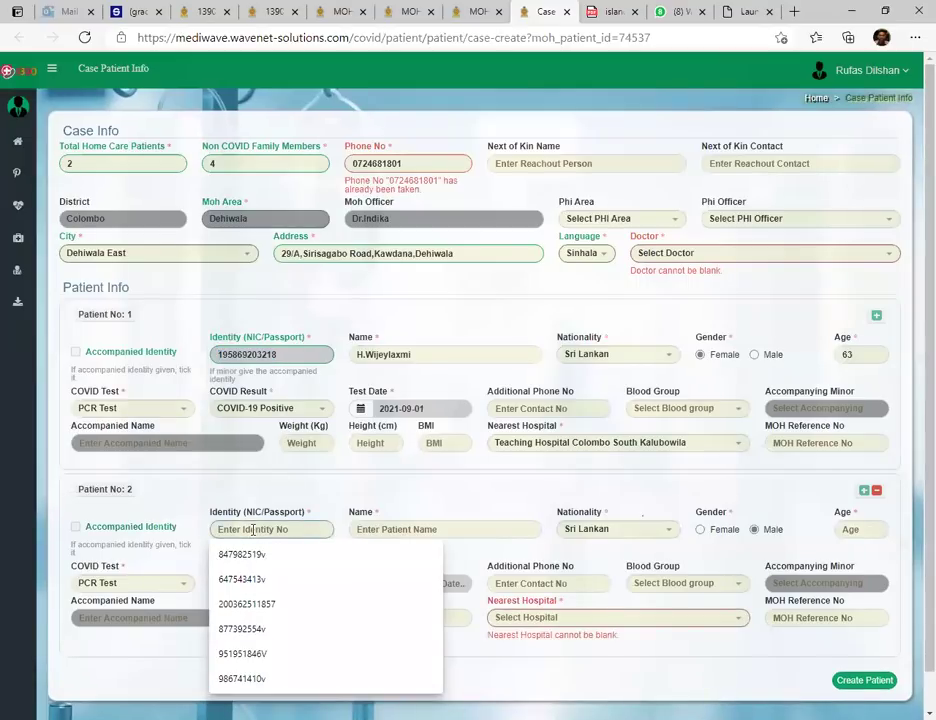
key("ctrl+v")
key("ctrl+a")
key("BackSpace")
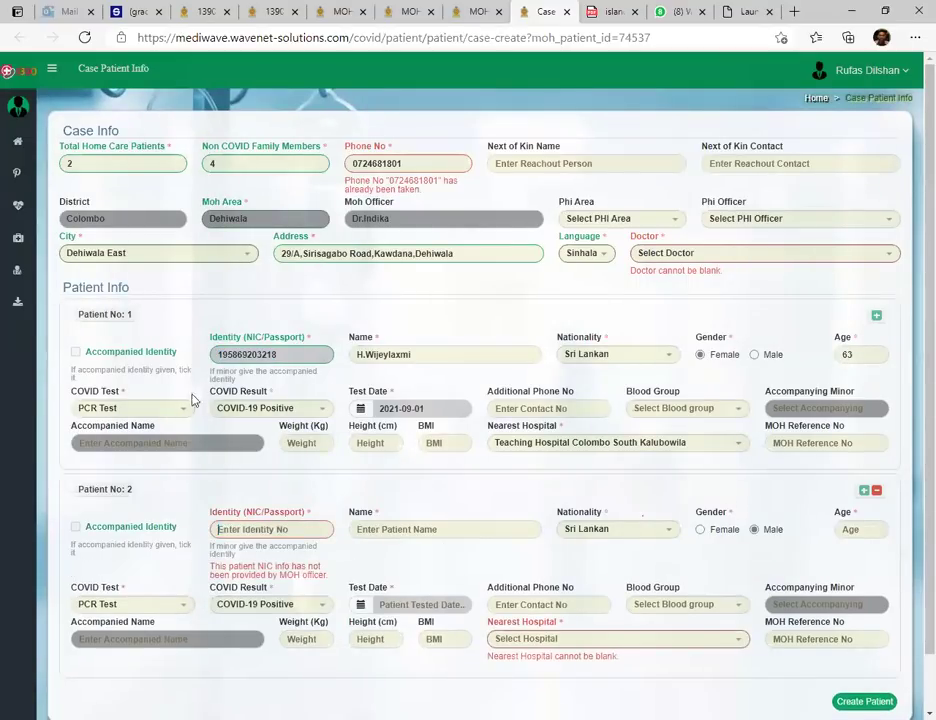
type("19")
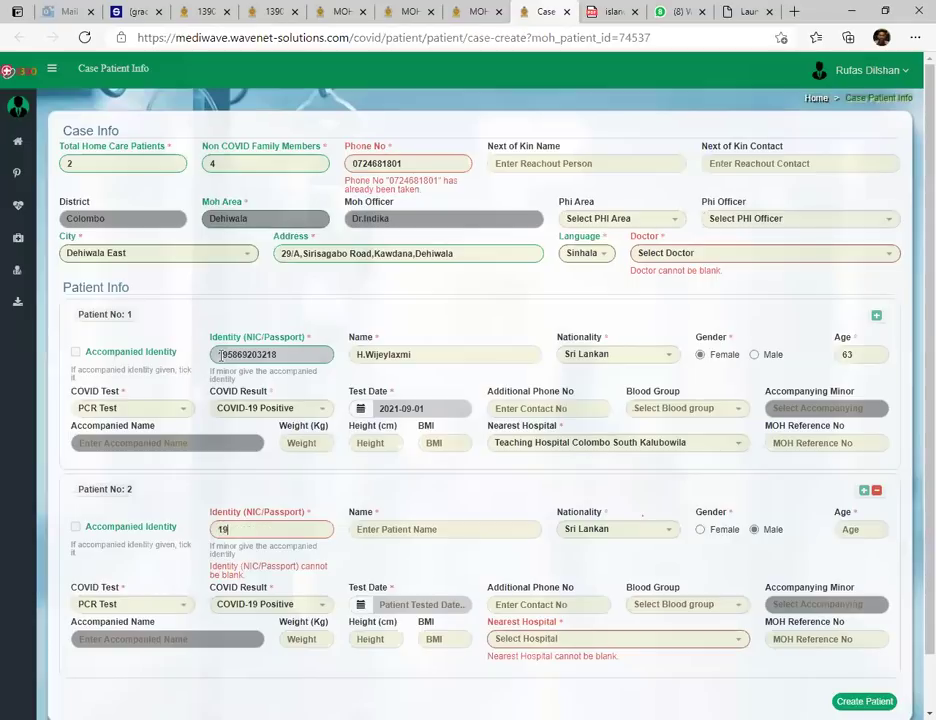
type("58")
Visit Patient 2's Name field, then clear the partial identity number again
left_click_drag(266, 354, 227, 354)
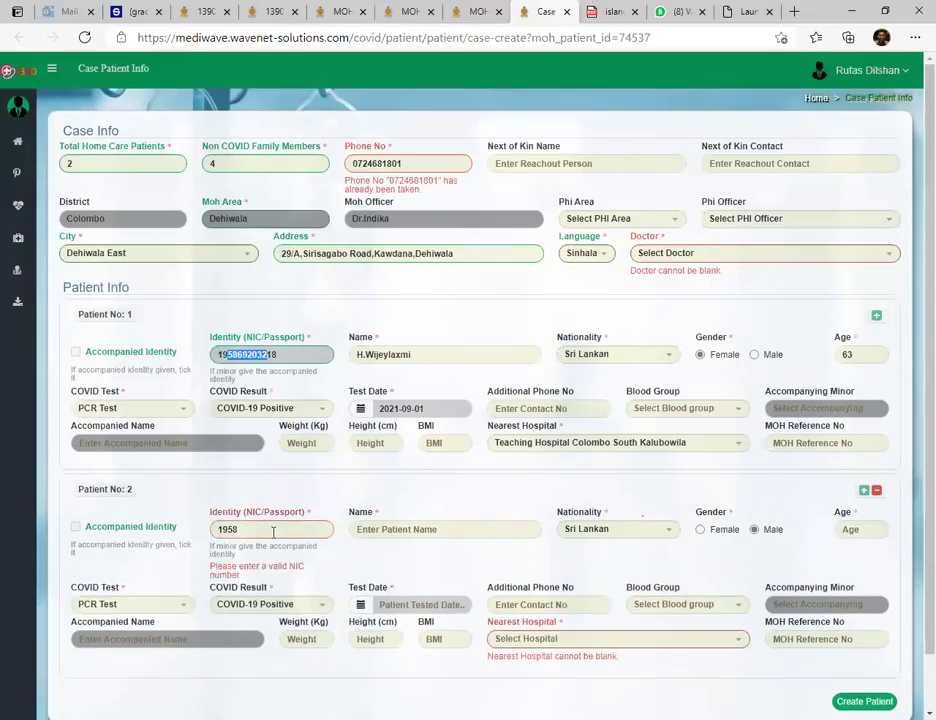
double_click(273, 533)
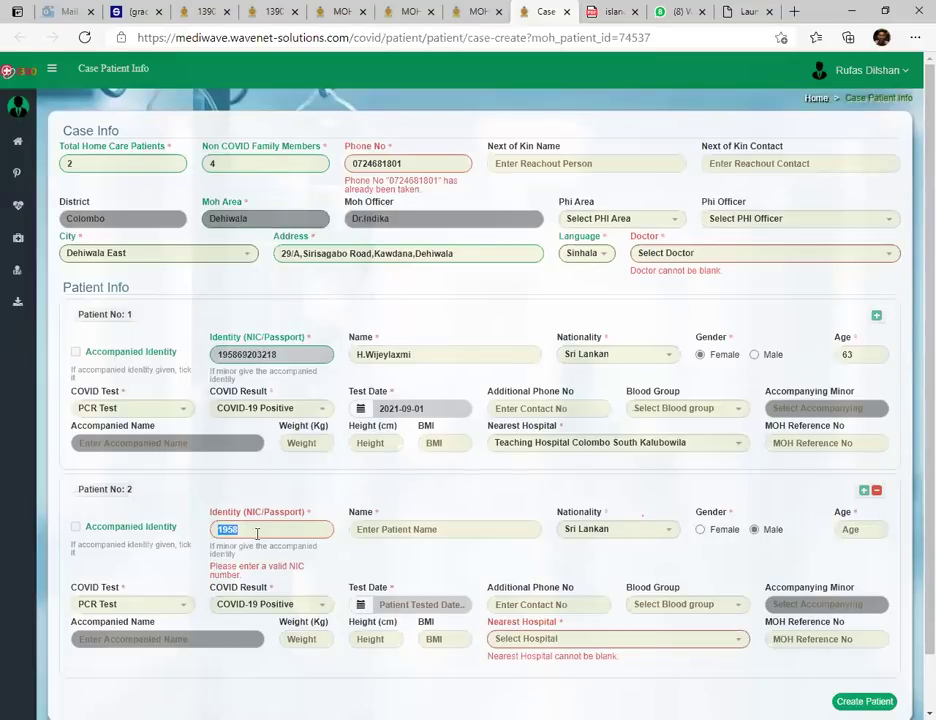
left_click(404, 530)
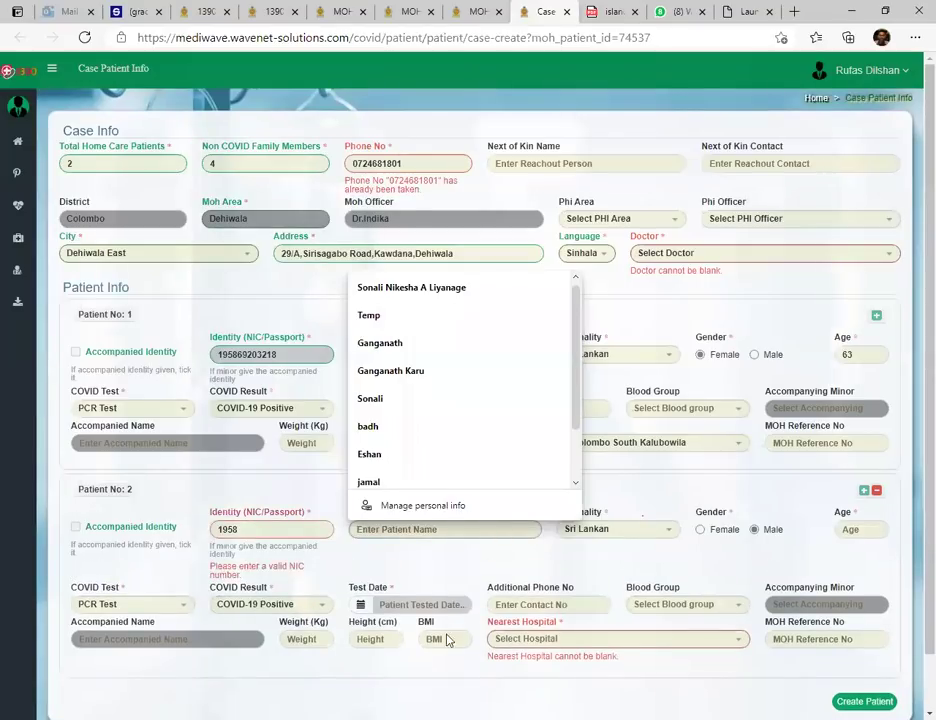
left_click(79, 501)
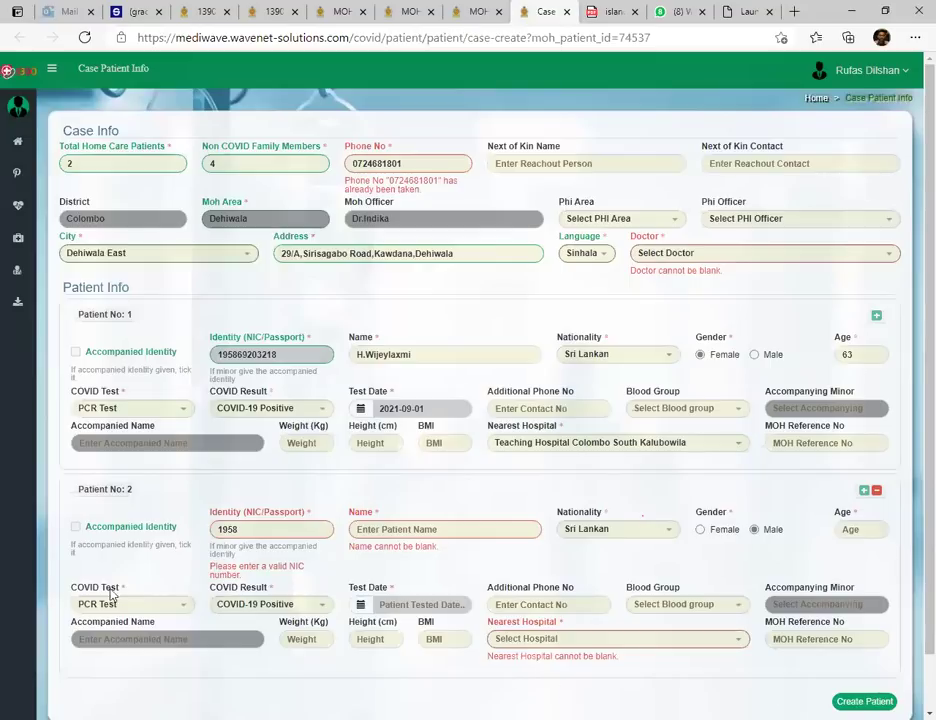
left_click_drag(265, 531, 116, 517)
key("BackSpace")
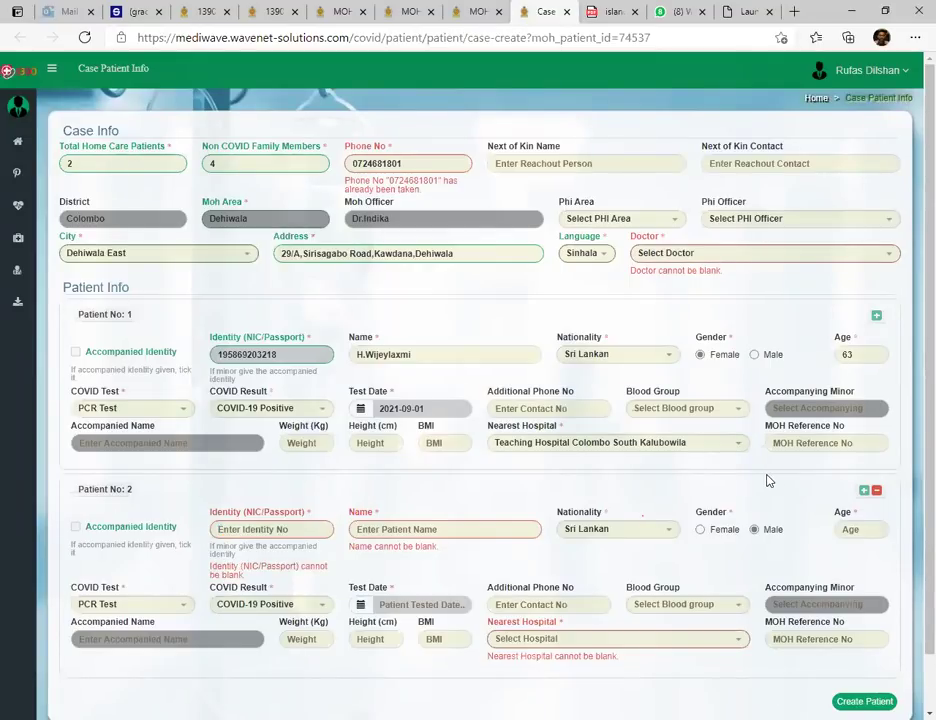
left_click(877, 493)
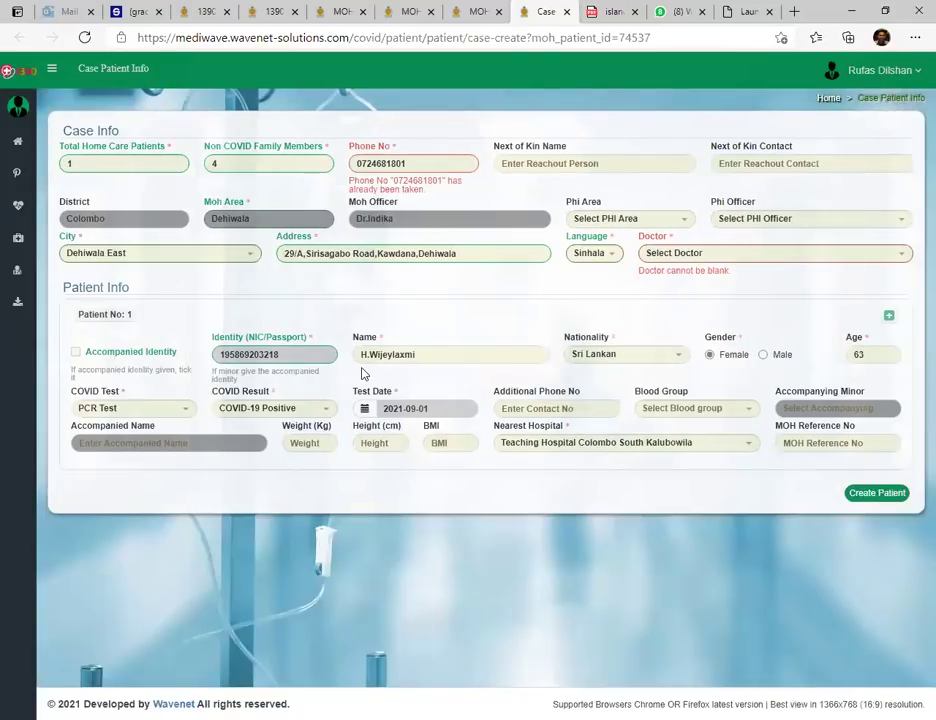
left_click(363, 351)
left_click_drag(422, 355, 370, 359)
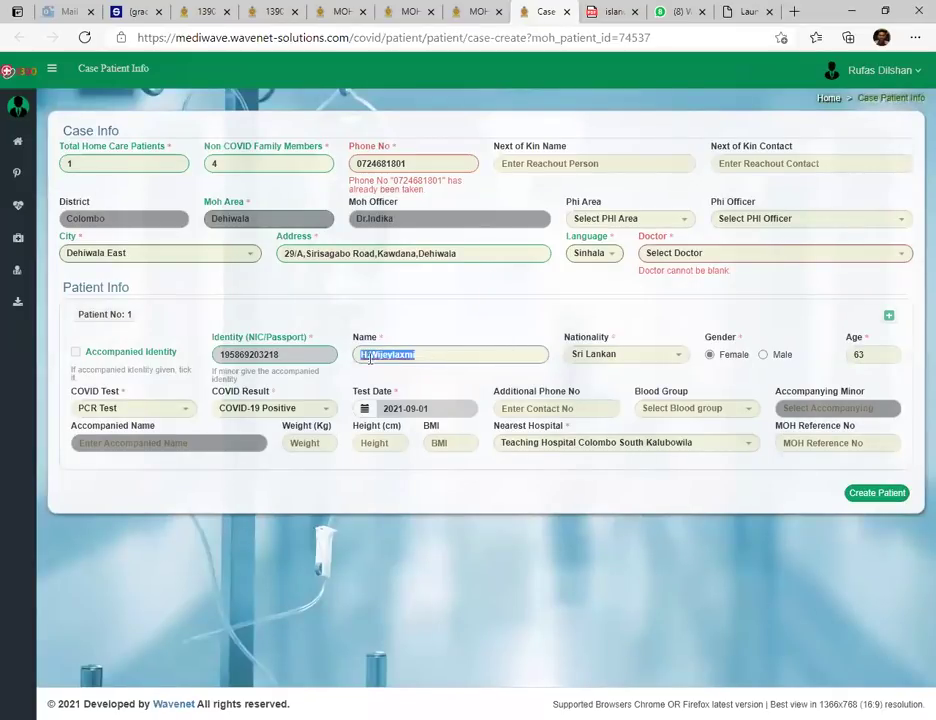
left_click(424, 358)
double_click(374, 350)
left_click(615, 358)
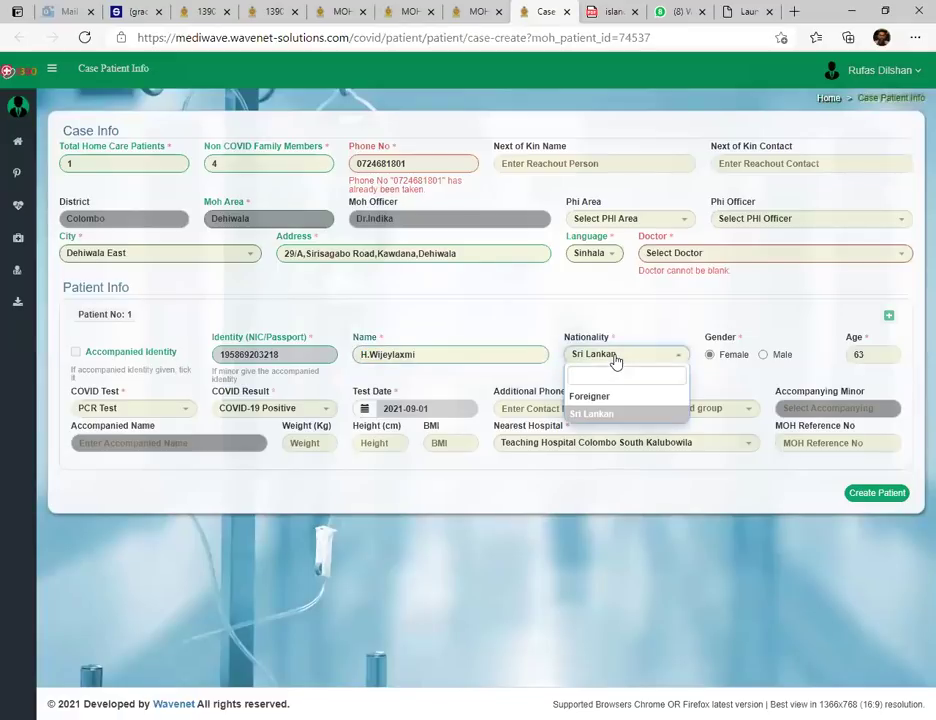
left_click(640, 323)
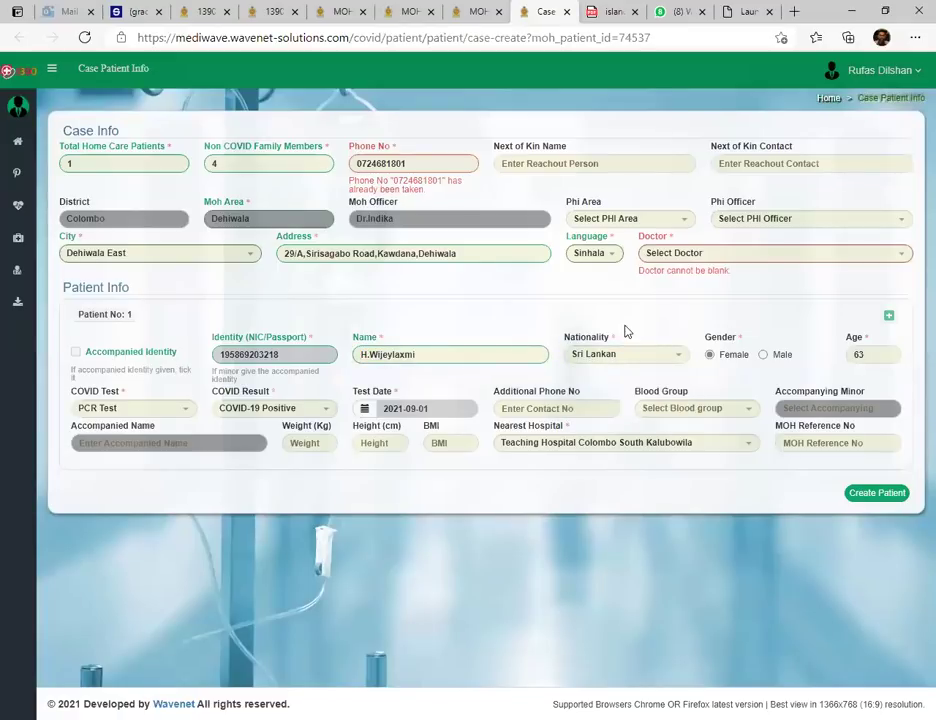
left_click_drag(719, 337, 791, 357)
left_click(789, 364)
left_click(872, 354)
key("shift+Tab")
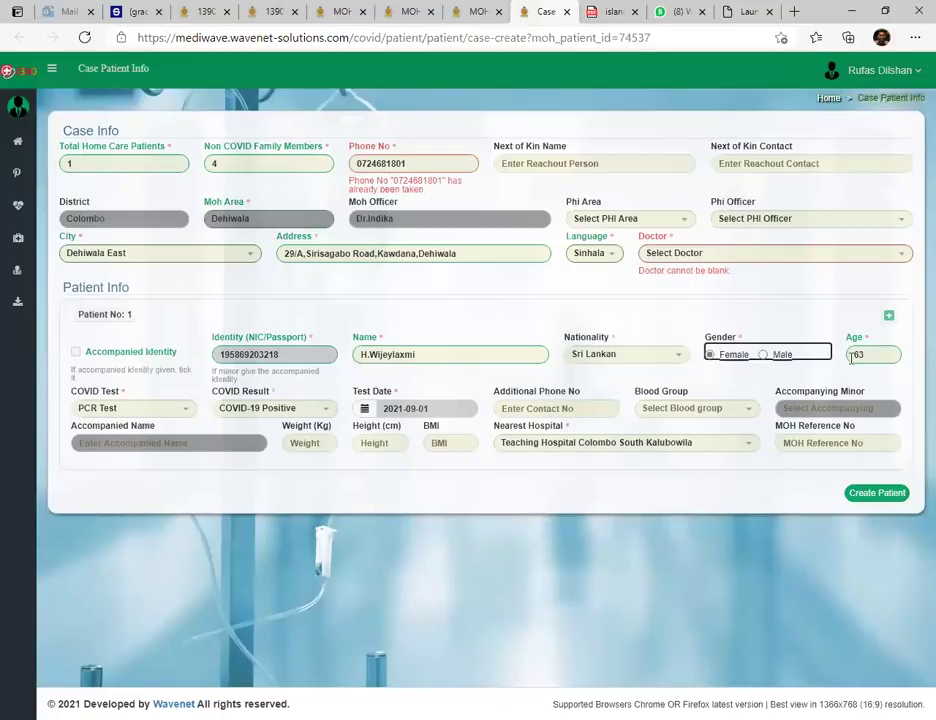
left_click(906, 349)
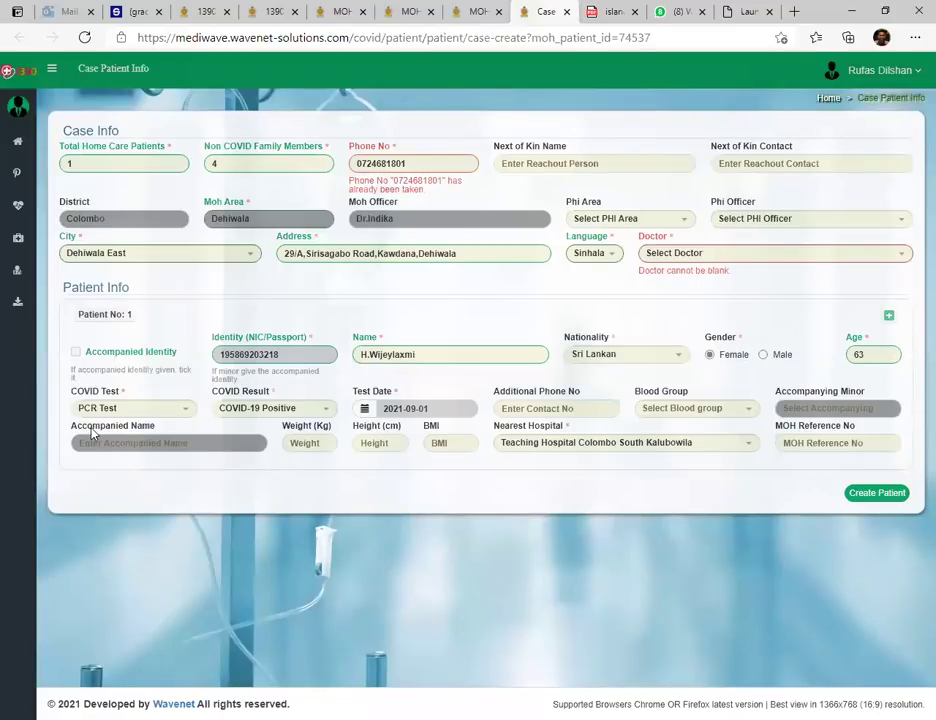
left_click(155, 412)
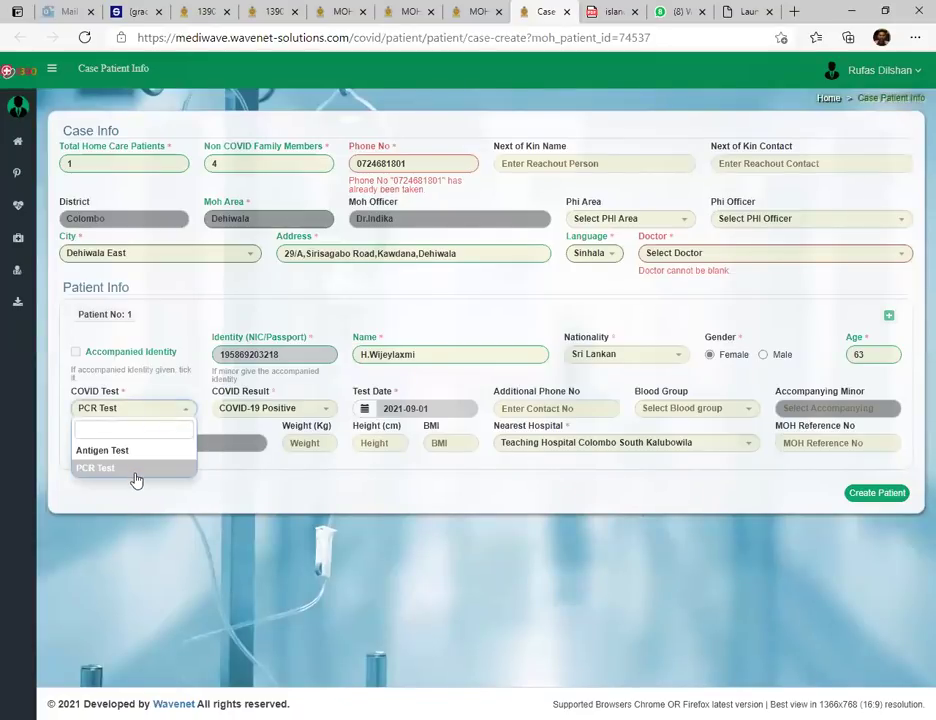
left_click(150, 382)
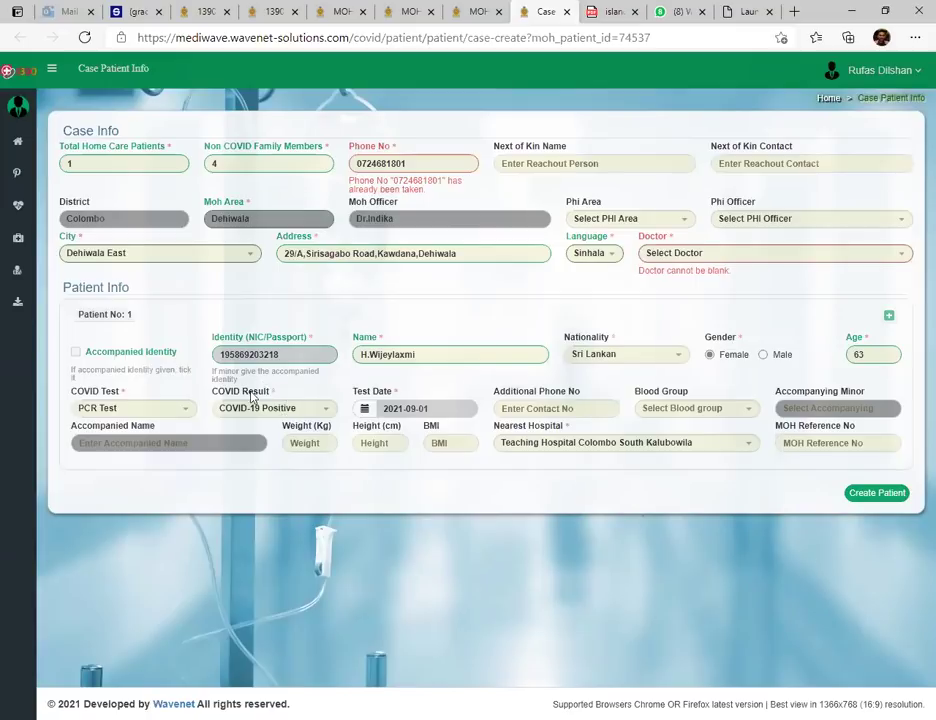
left_click(329, 412)
left_click(251, 415)
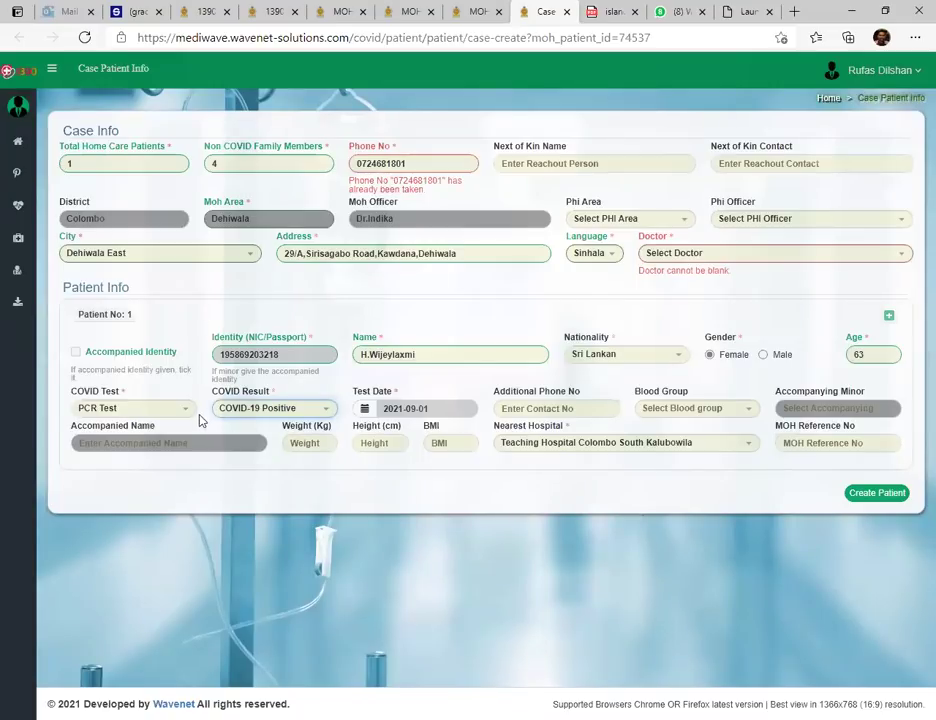
Change the Test Date to 5 September in the calendar and recheck it
left_click(405, 409)
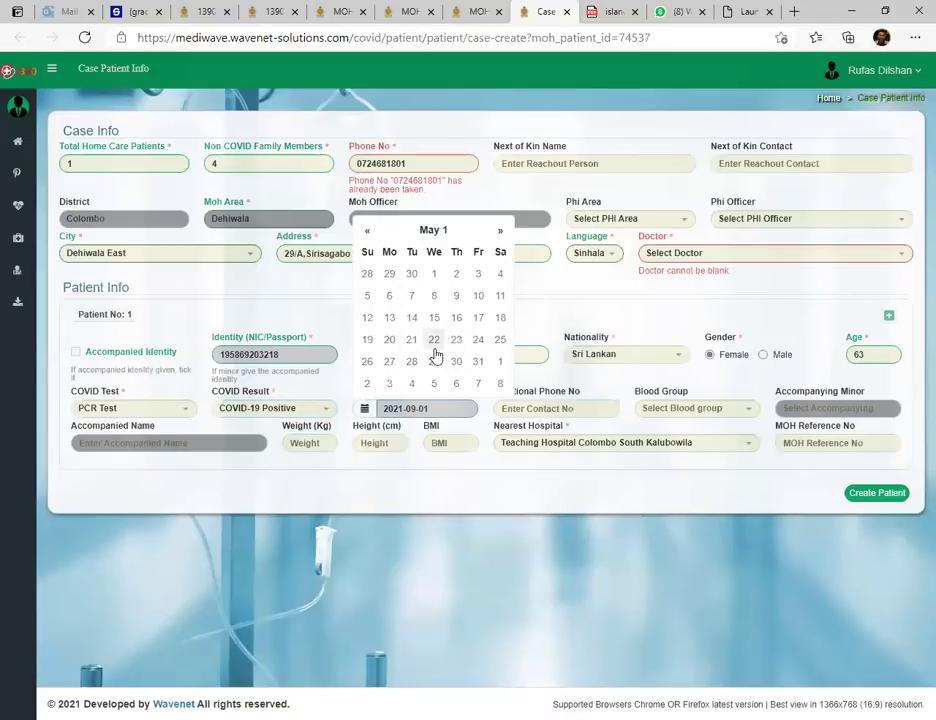
left_click(500, 233)
left_click(500, 233)
left_click(500, 233)
left_click(501, 233)
left_click(591, 290)
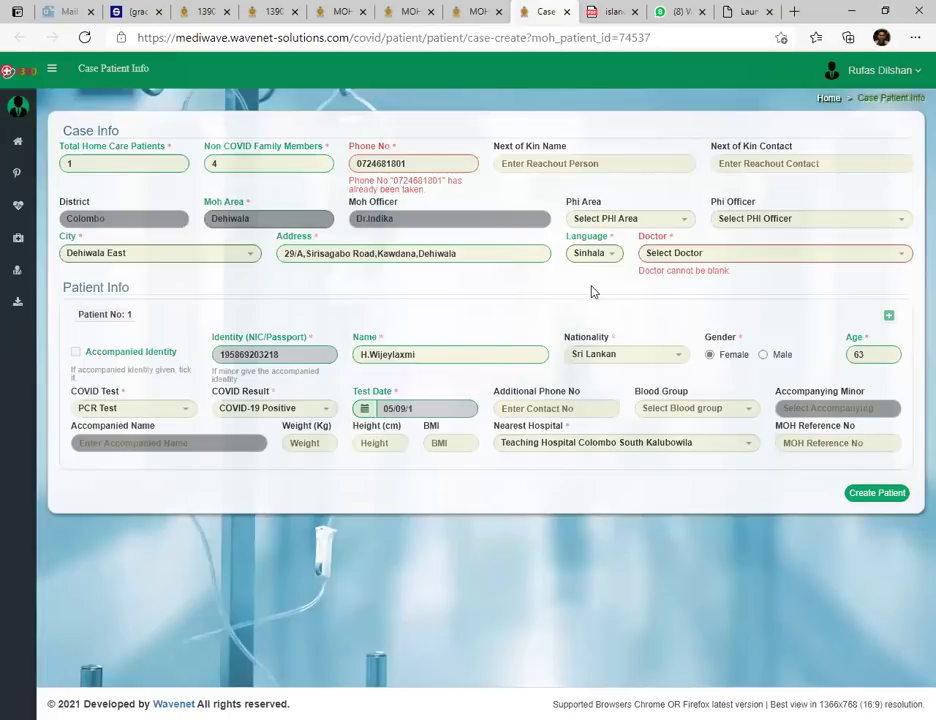
left_click(420, 406)
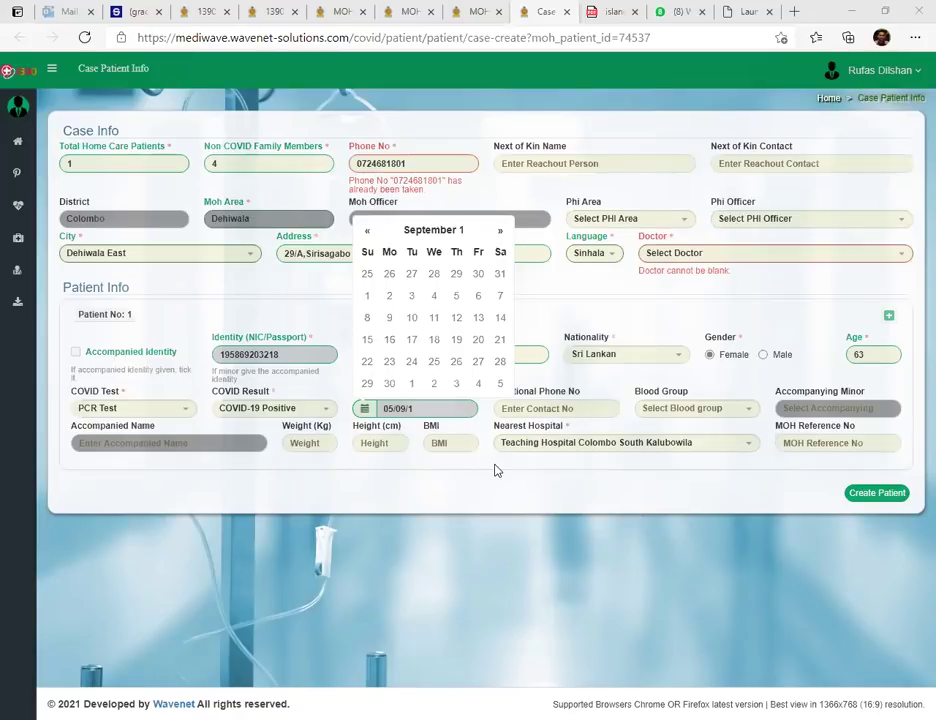
left_click(376, 459)
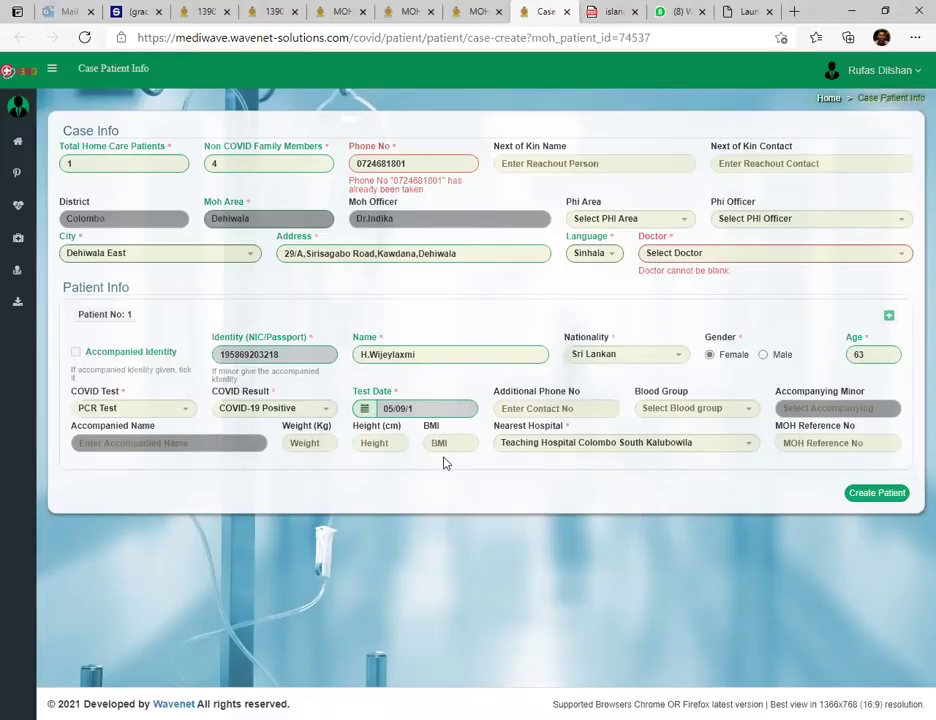
left_click(545, 408)
left_click(497, 392)
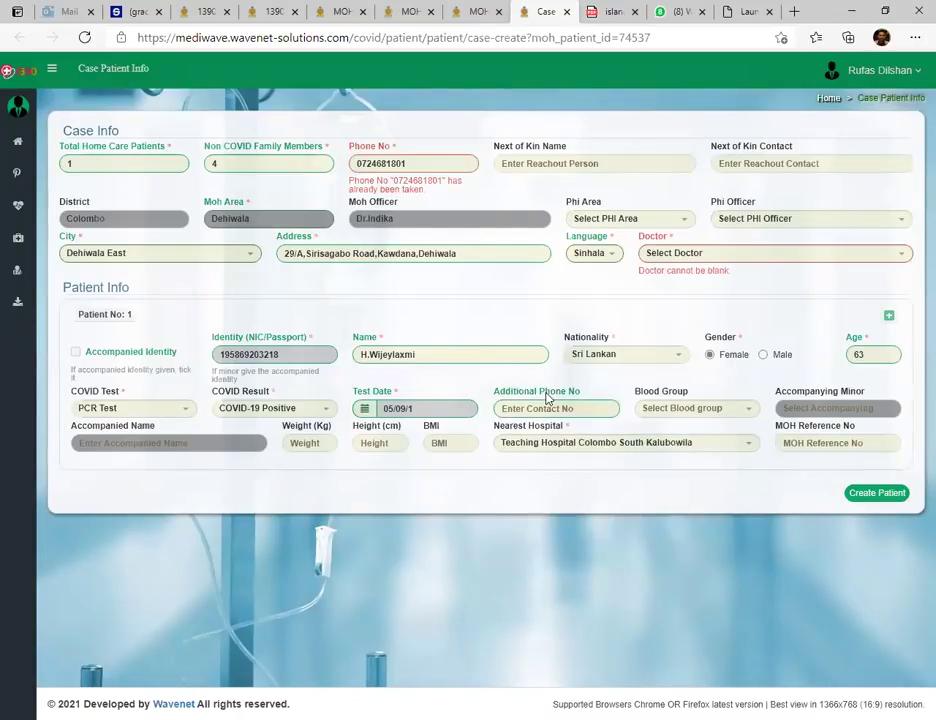
left_click(589, 406)
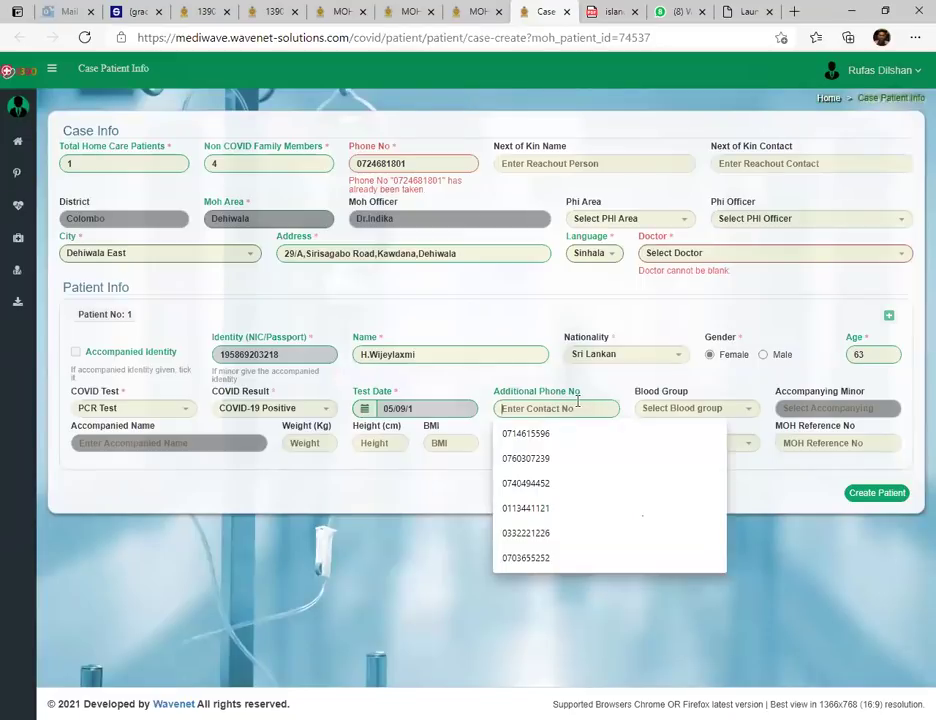
left_click_drag(416, 163, 349, 166)
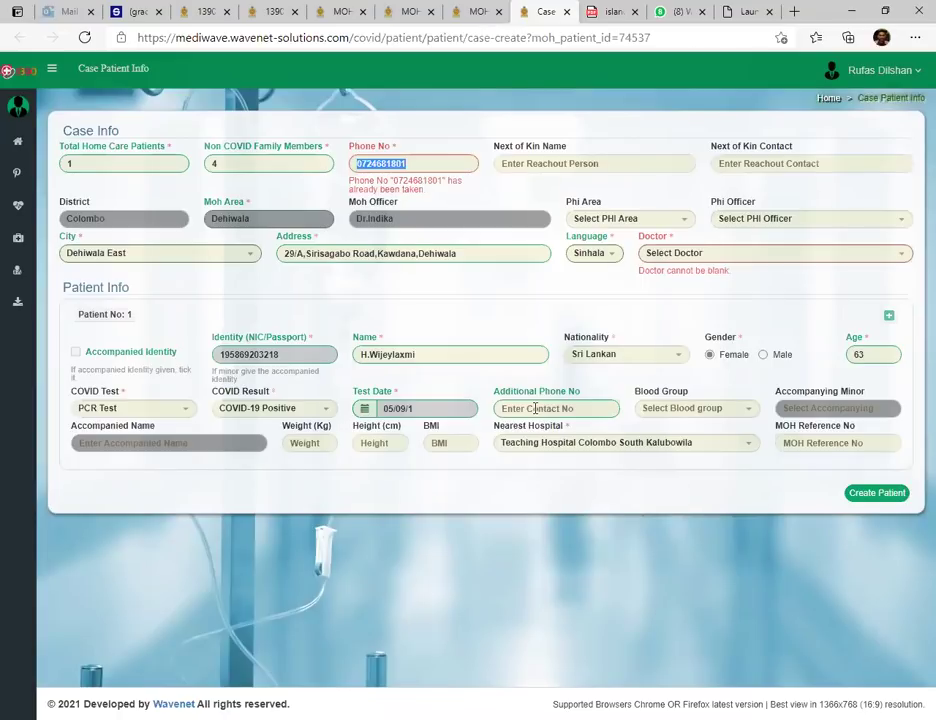
left_click(589, 406)
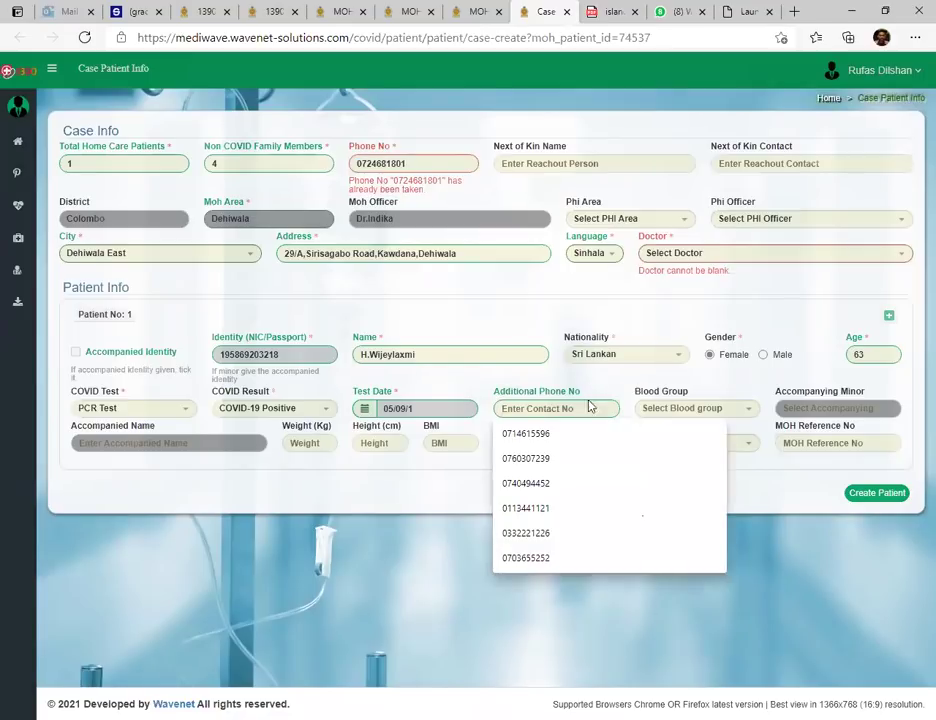
left_click(593, 398)
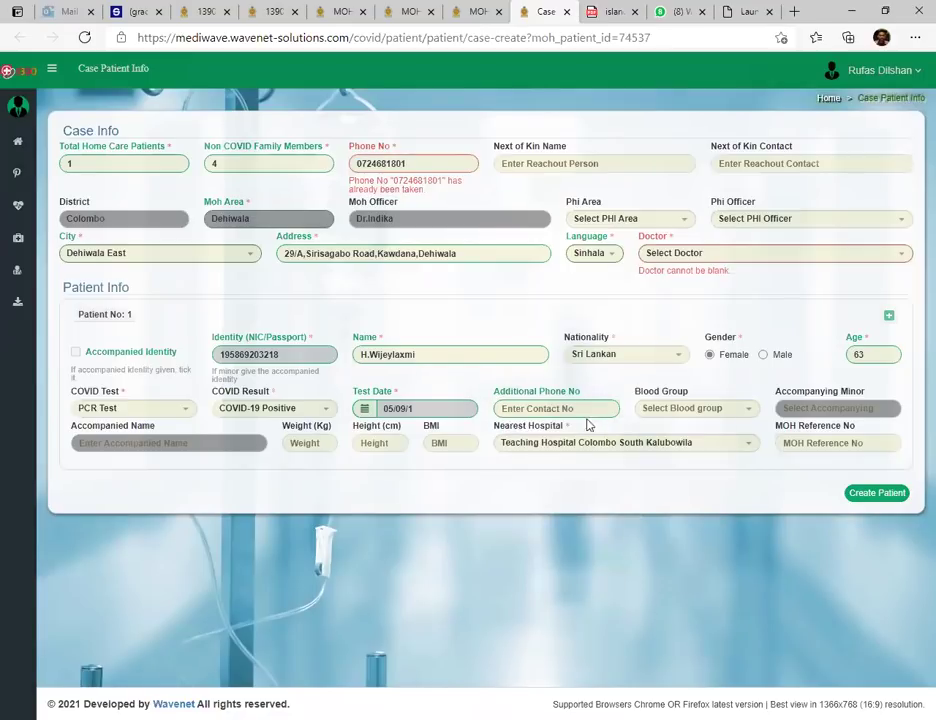
left_click(555, 410)
left_click(600, 389)
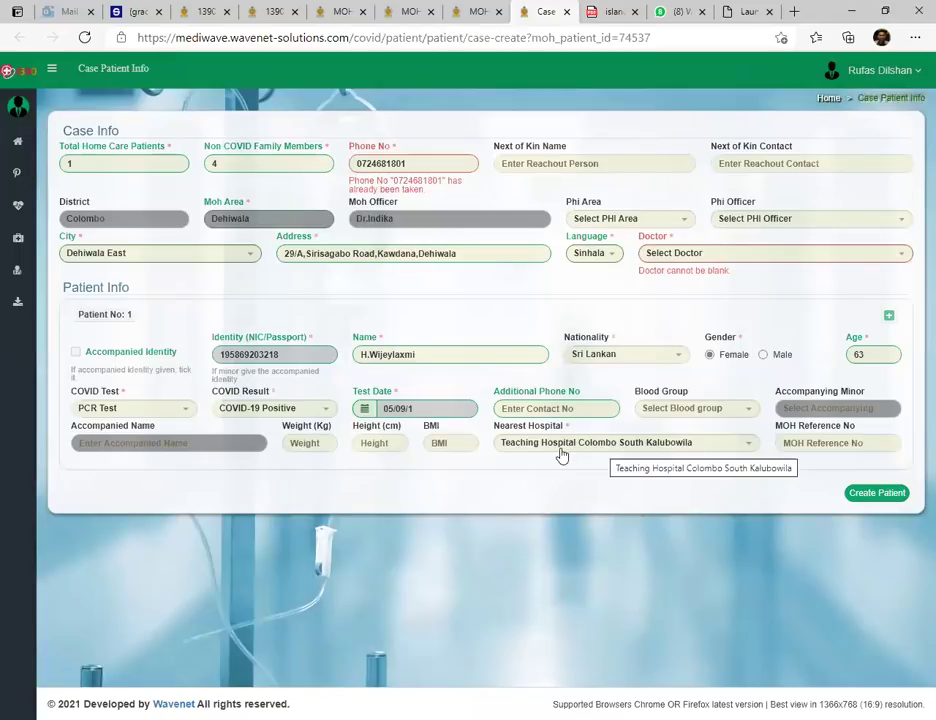
left_click(661, 450)
scroll(652, 597, "down", 1)
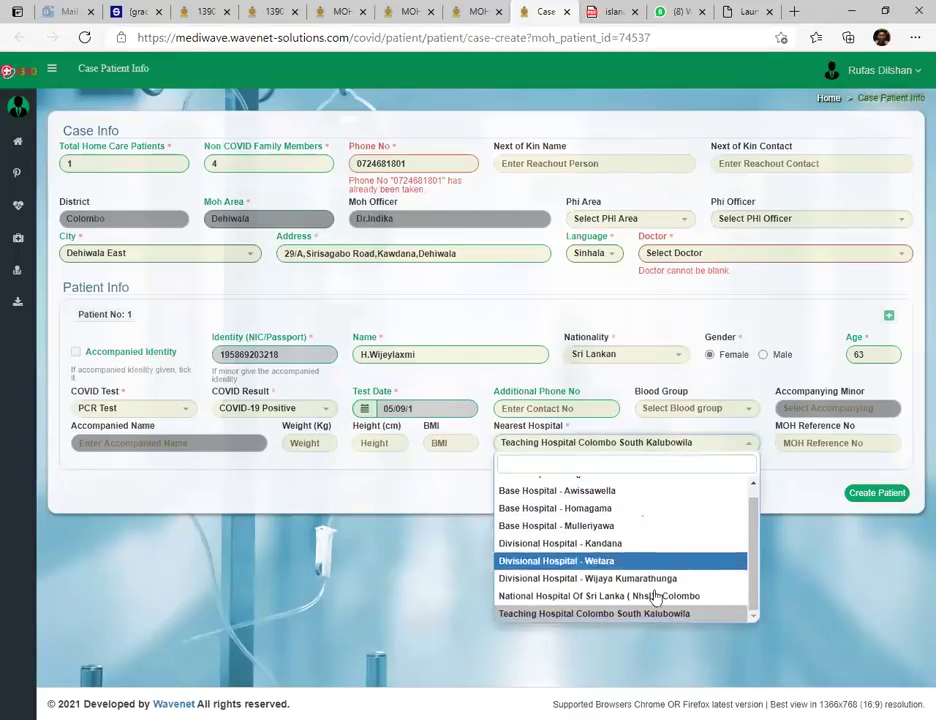
scroll(641, 590, "up", 1)
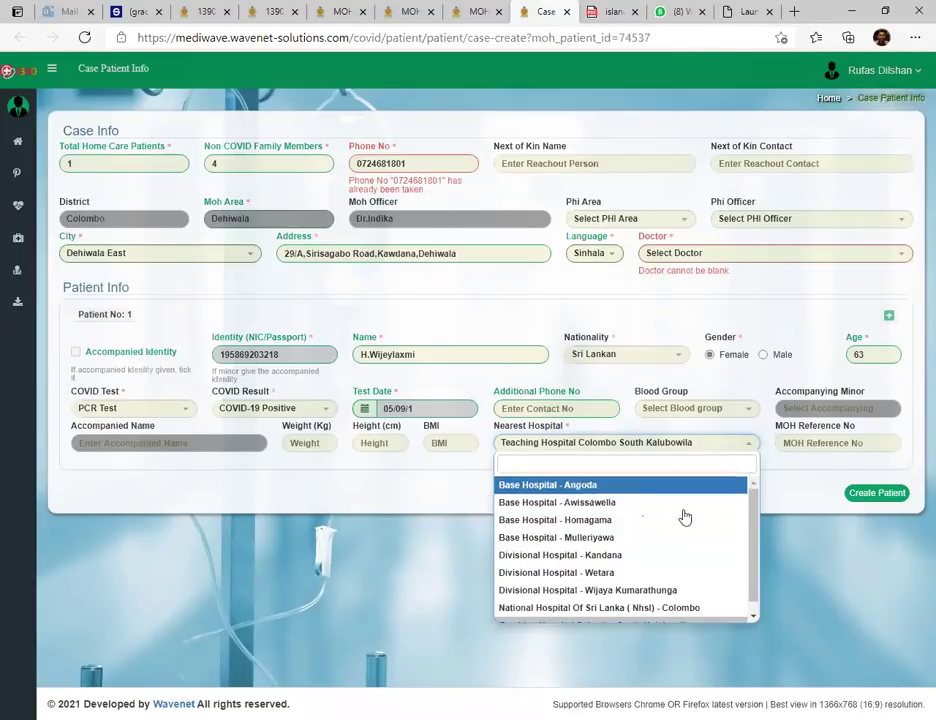
scroll(648, 588, "down", 1)
scroll(630, 590, "up", 2)
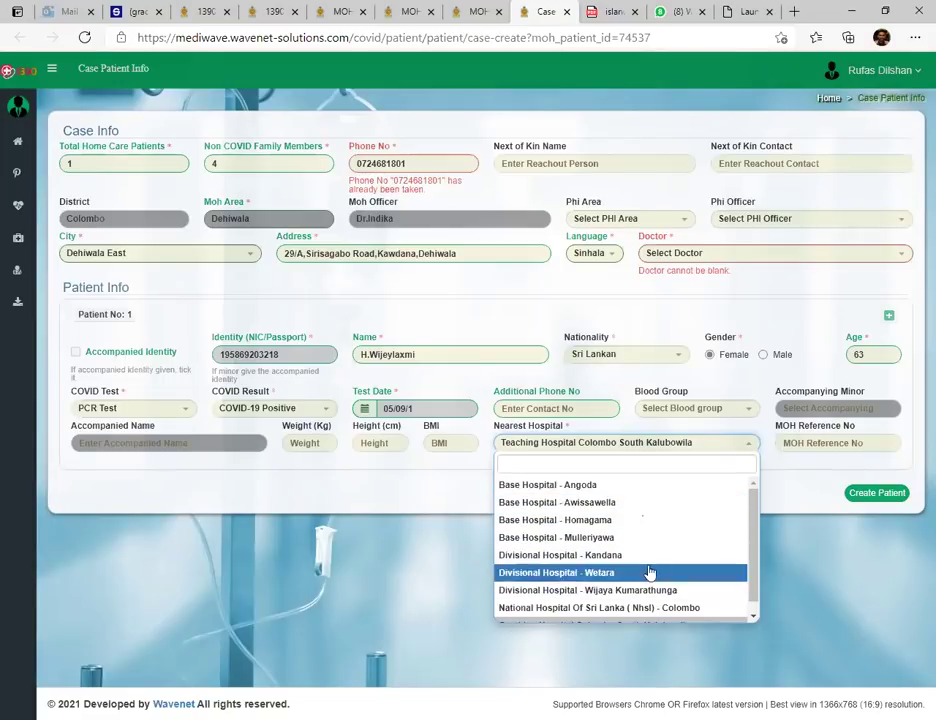
scroll(635, 585, "down", 1)
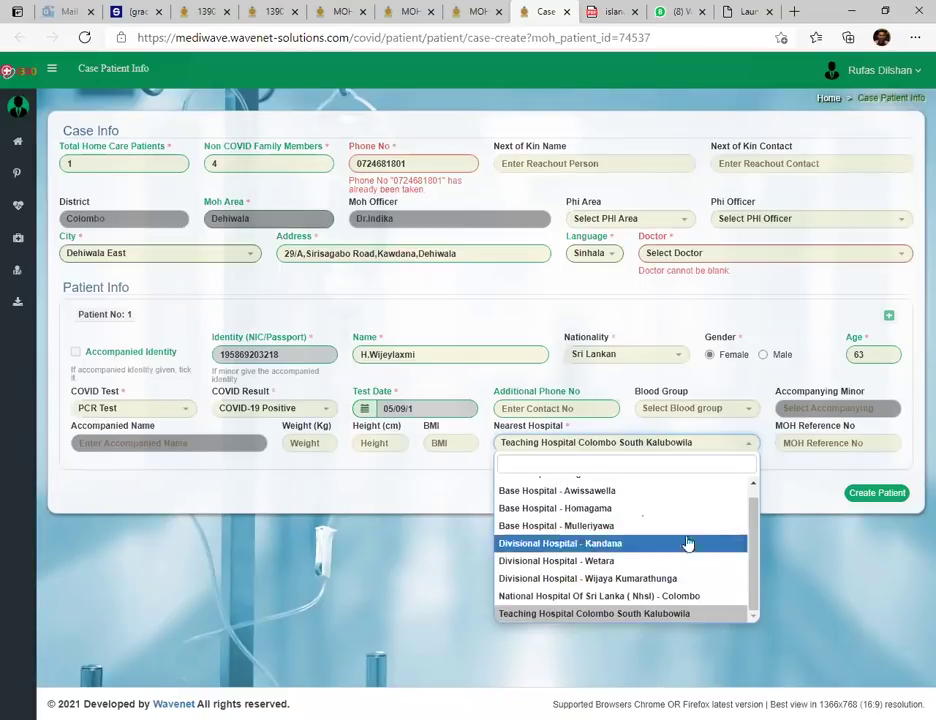
left_click(800, 500)
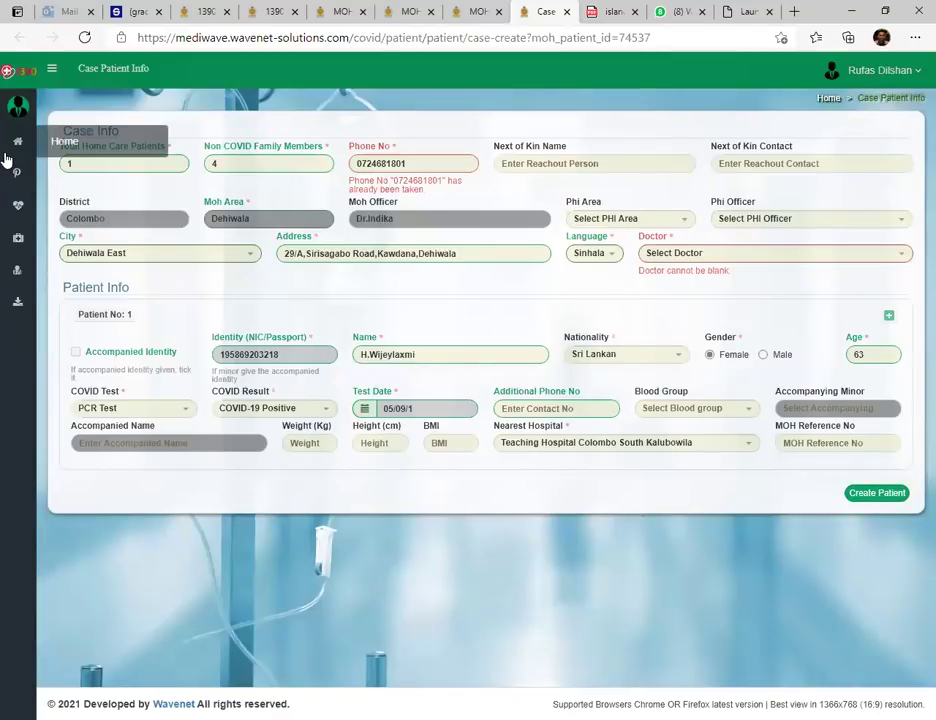
Open the MOH Provided Patient Infos list and highlight the first patient's row
mouse_move(17, 172)
left_click(100, 222)
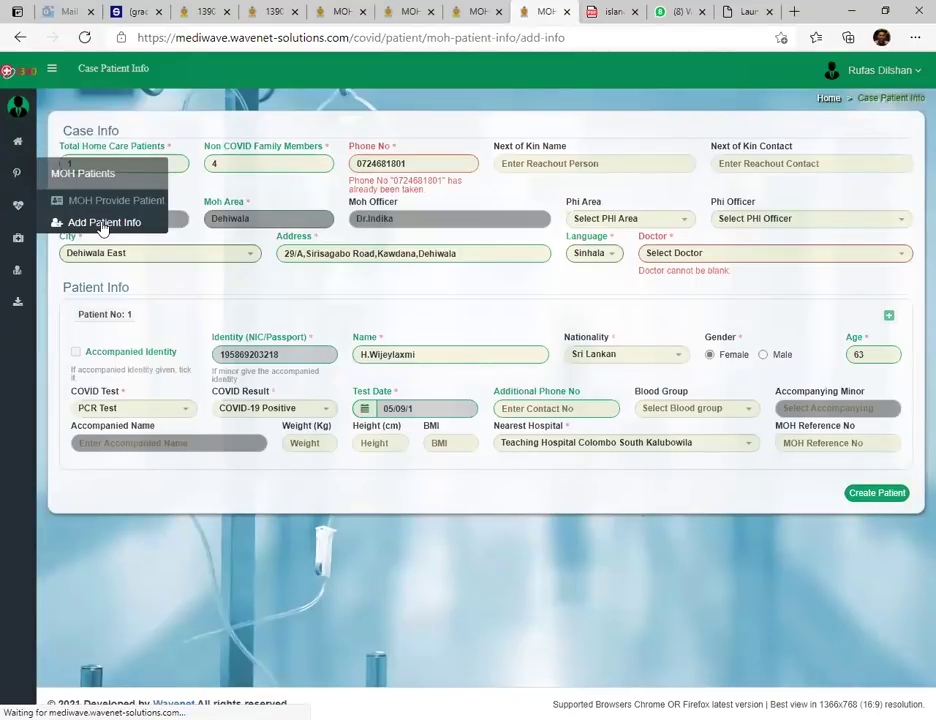
left_click_drag(138, 203, 758, 200)
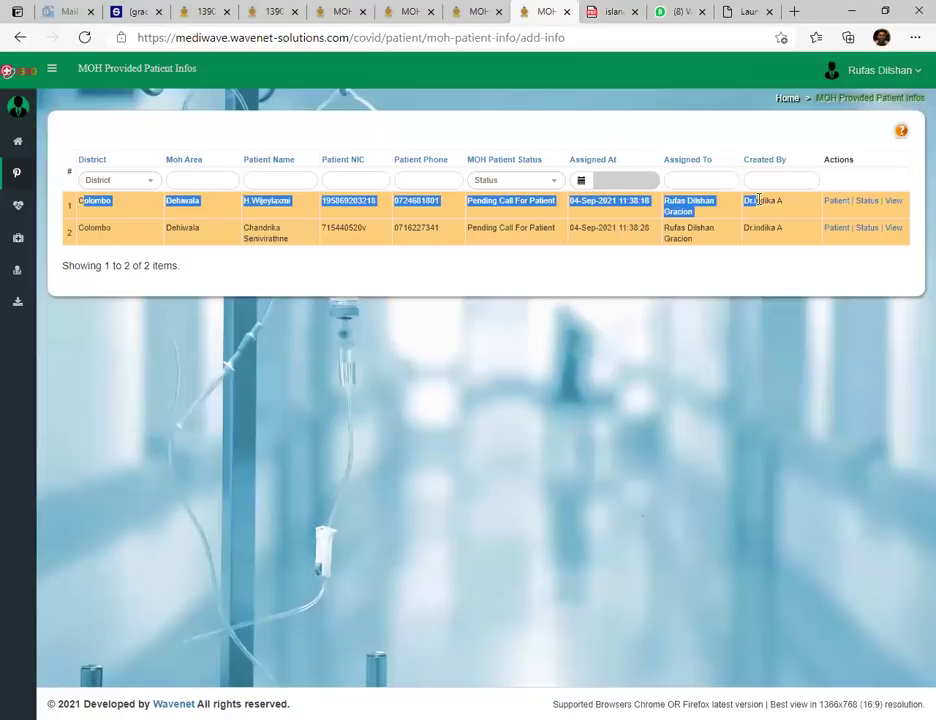
View Home Care Patients filtered by Action Plan to New Home Care Patient
mouse_move(17, 270)
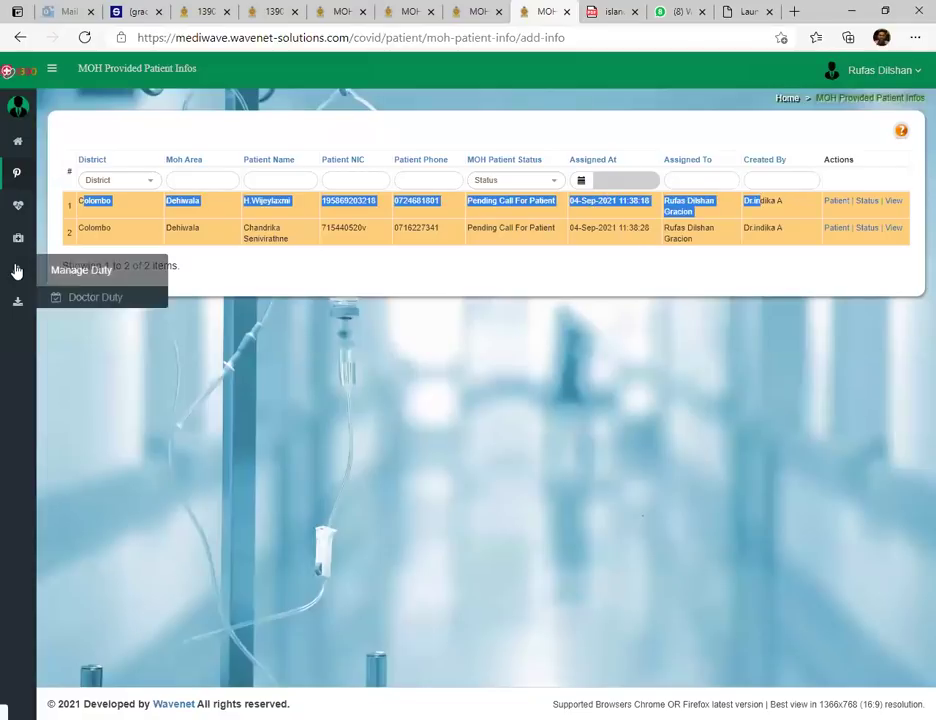
mouse_move(17, 238)
left_click(96, 266)
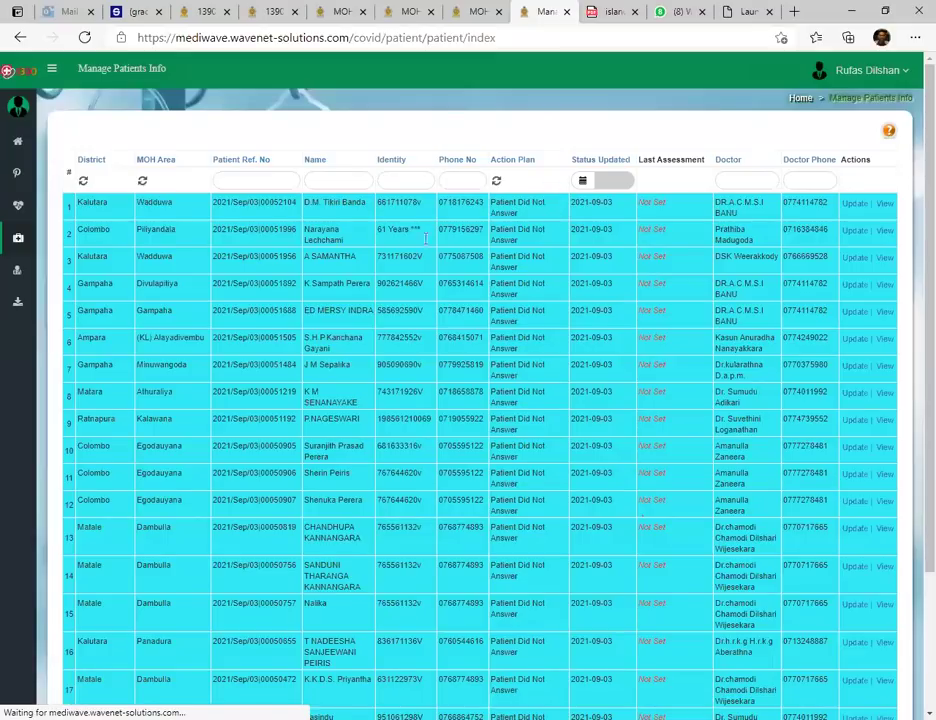
left_click(520, 180)
scroll(528, 260, "down", 3)
left_click(519, 341)
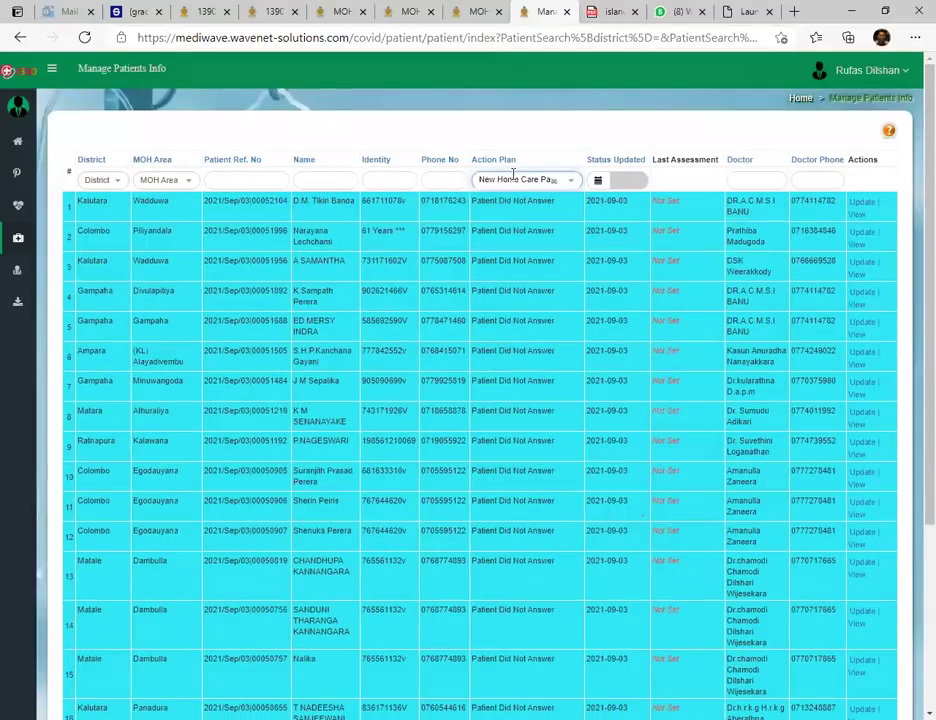
left_click_drag(69, 204, 852, 207)
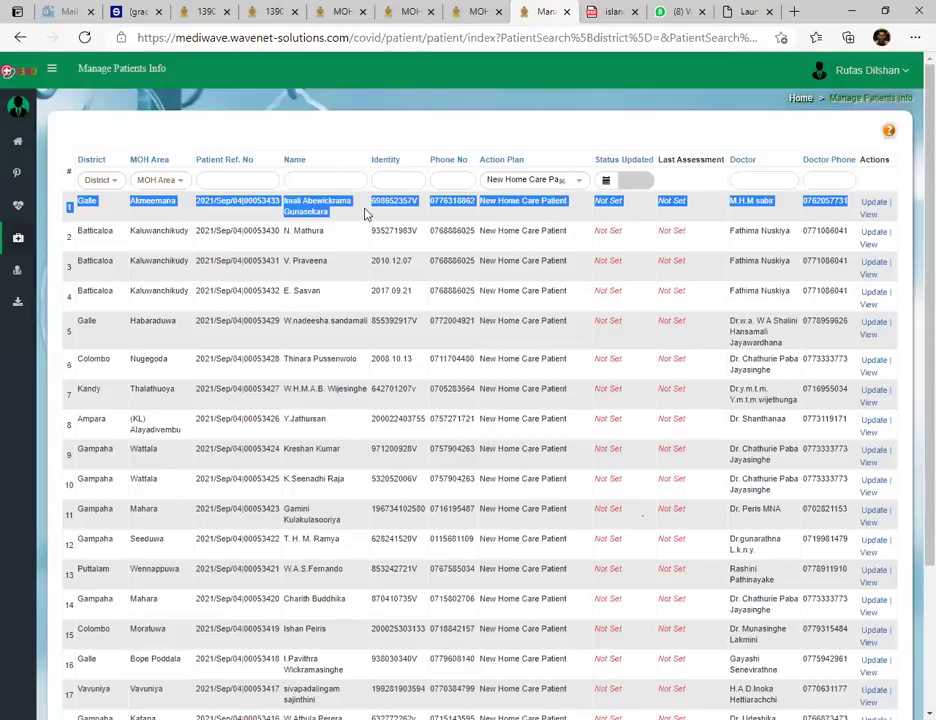
Return to the MOH Provided Patient Infos list
mouse_move(16, 241)
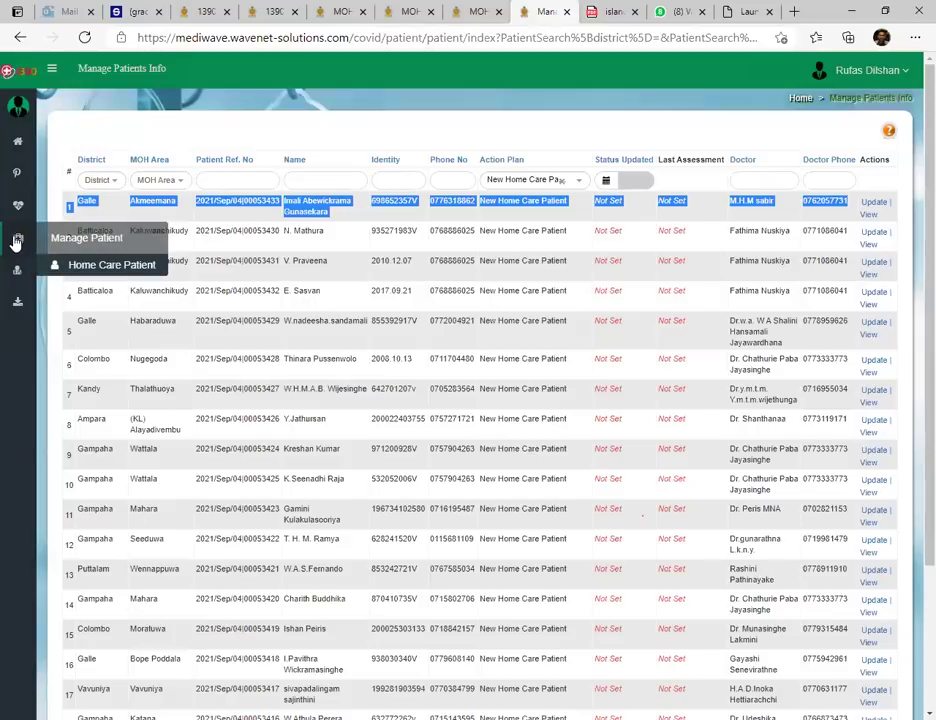
mouse_move(17, 205)
left_click(93, 203)
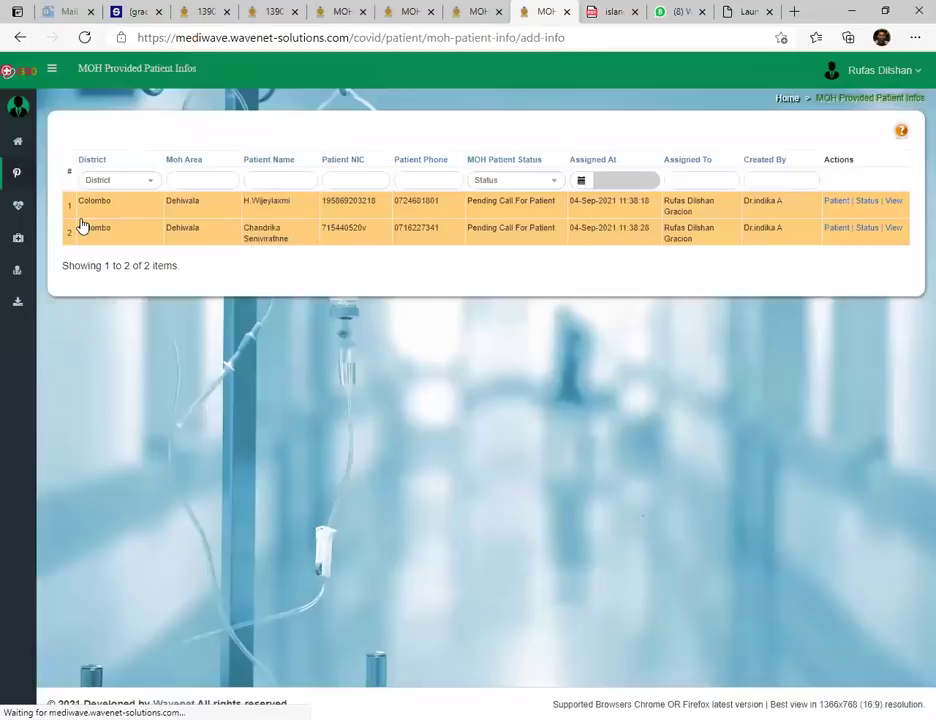
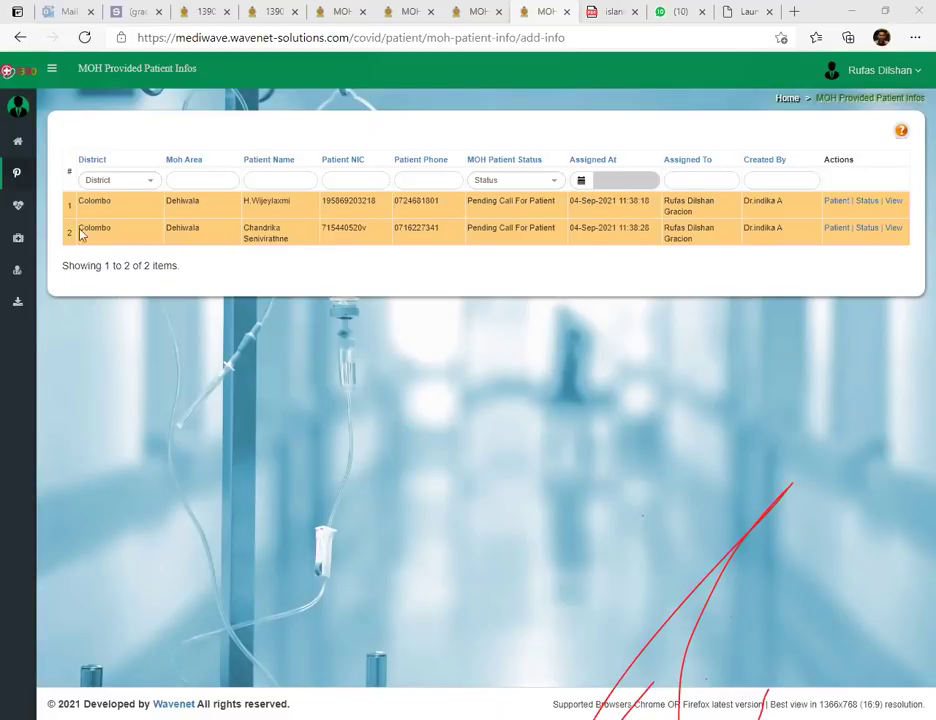
Reload the MOH provided patient list from Add Patient Info and start a case for the first listed patient
mouse_move(17, 180)
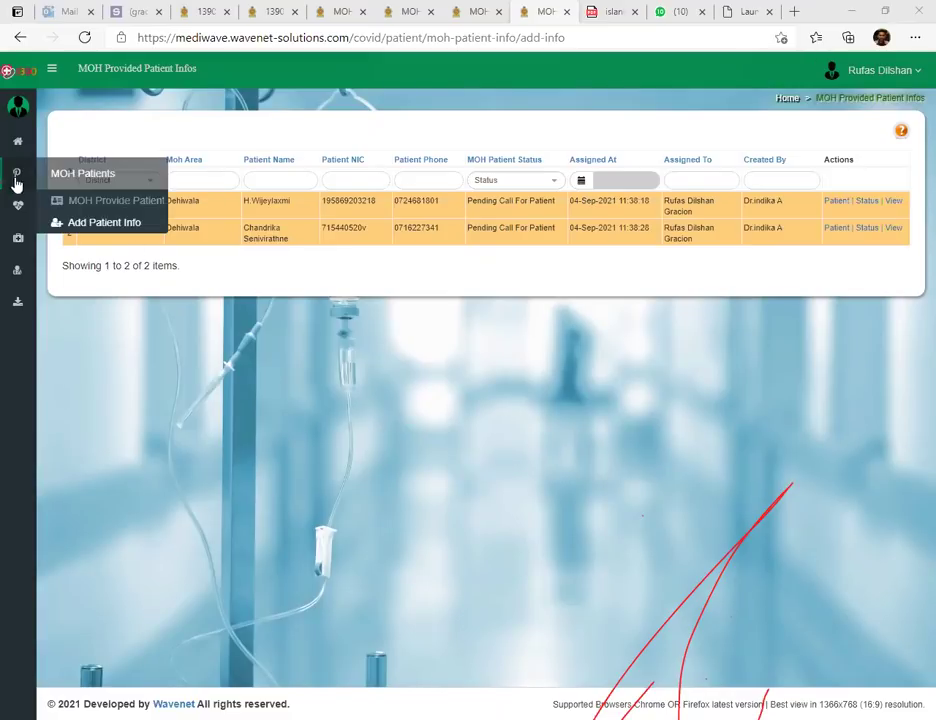
left_click(100, 222)
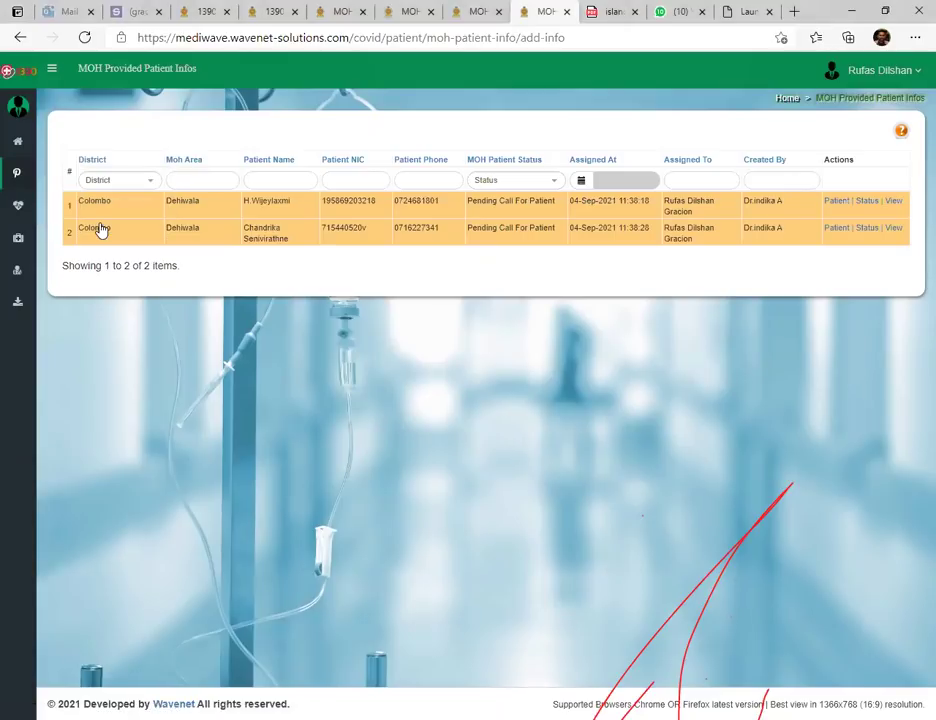
left_click(836, 201)
Skip the family-member search, set the patient's language to Tamil, and leave the Doctor list unchosen
left_click(734, 130)
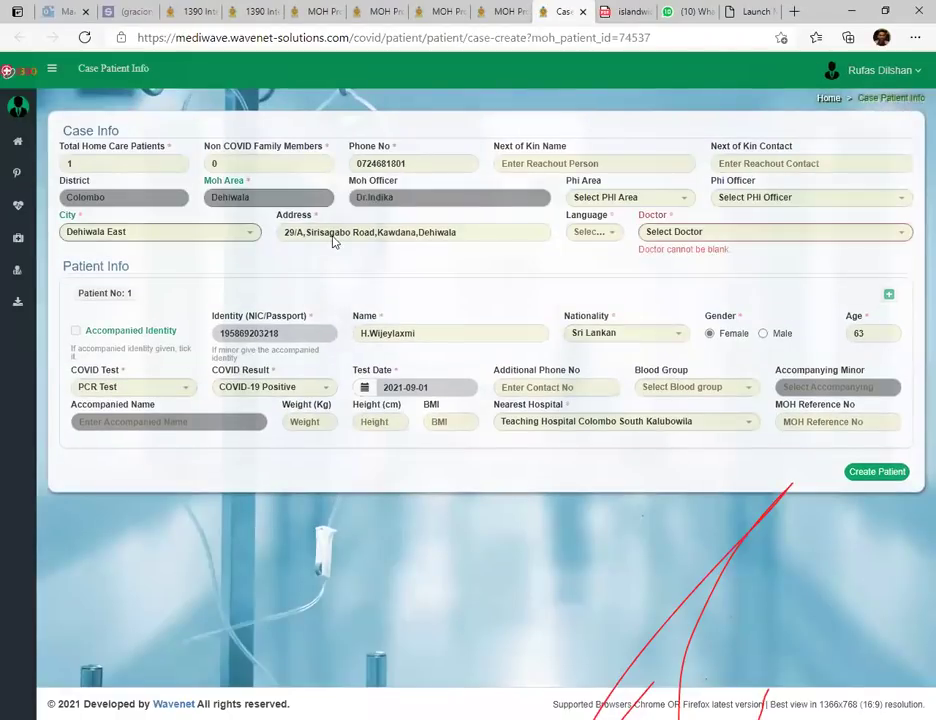
left_click(596, 233)
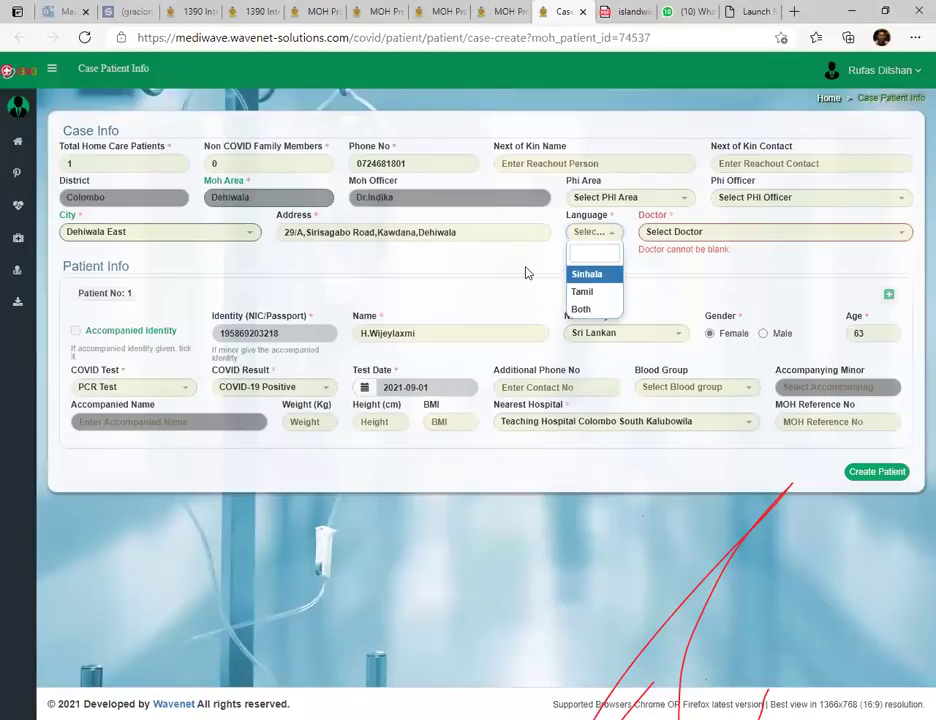
left_click(585, 292)
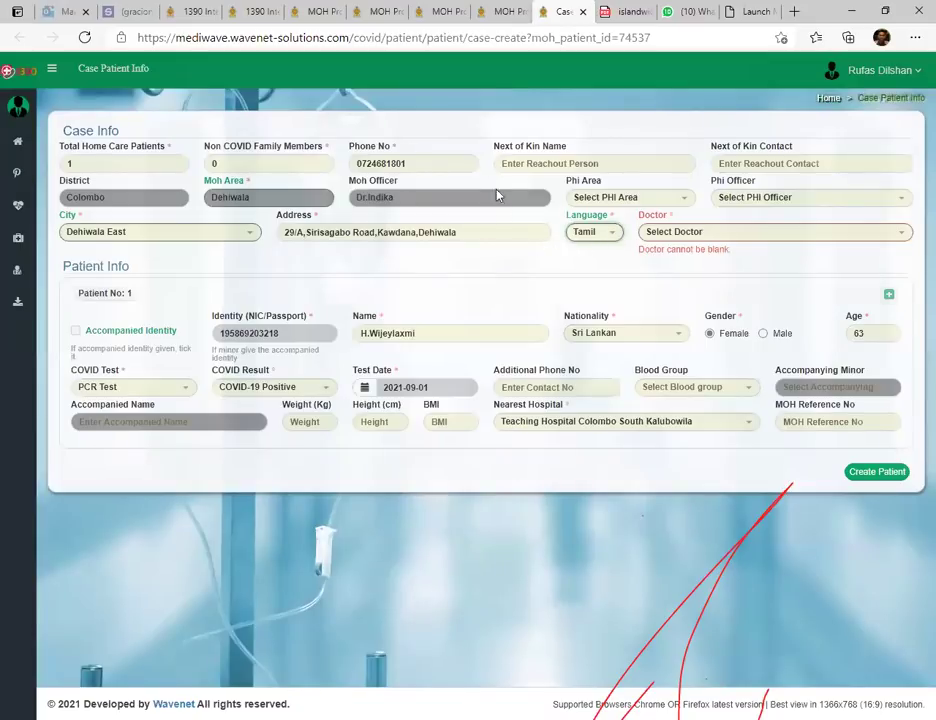
left_click(721, 240)
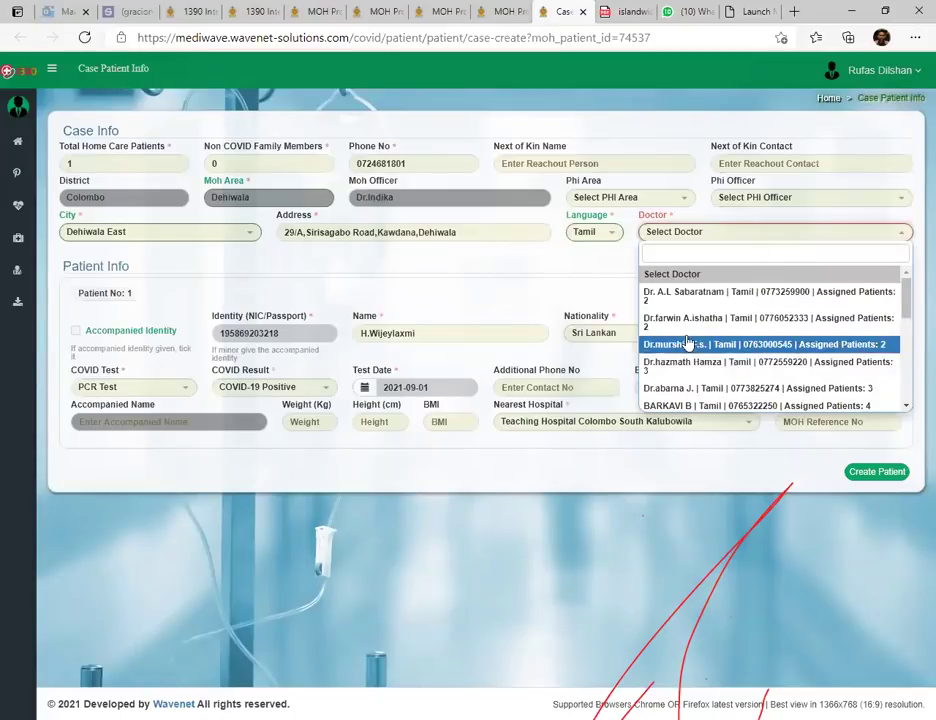
left_click(585, 264)
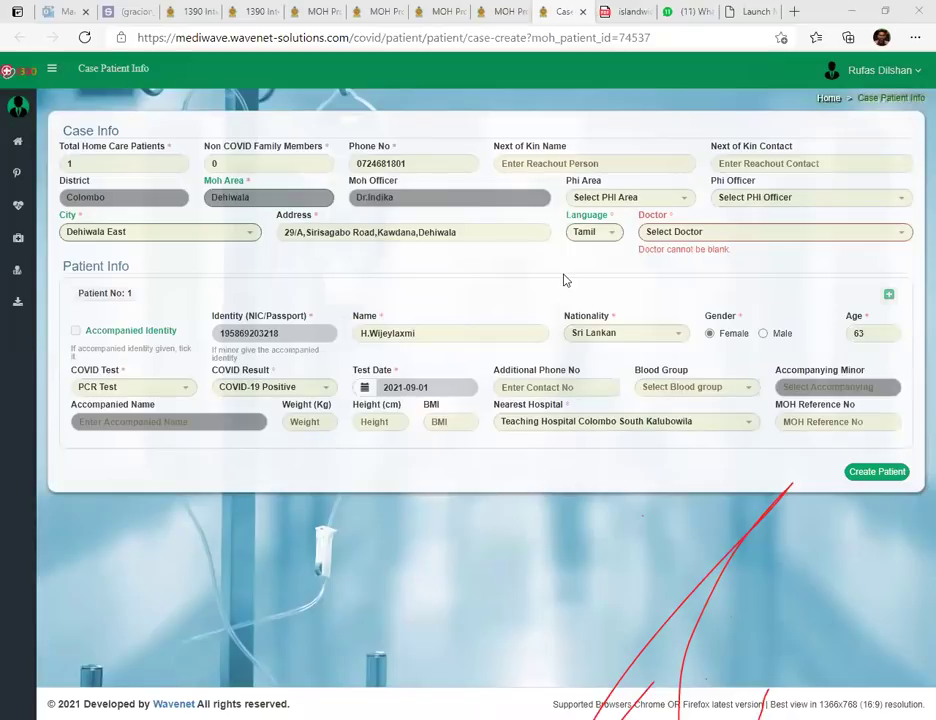
mouse_move(22, 242)
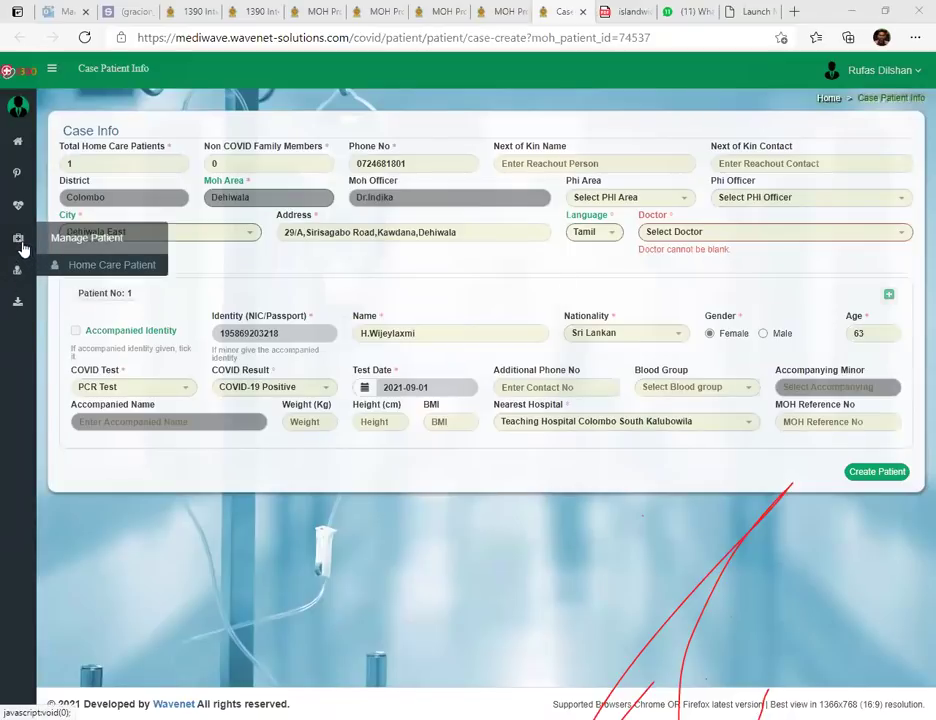